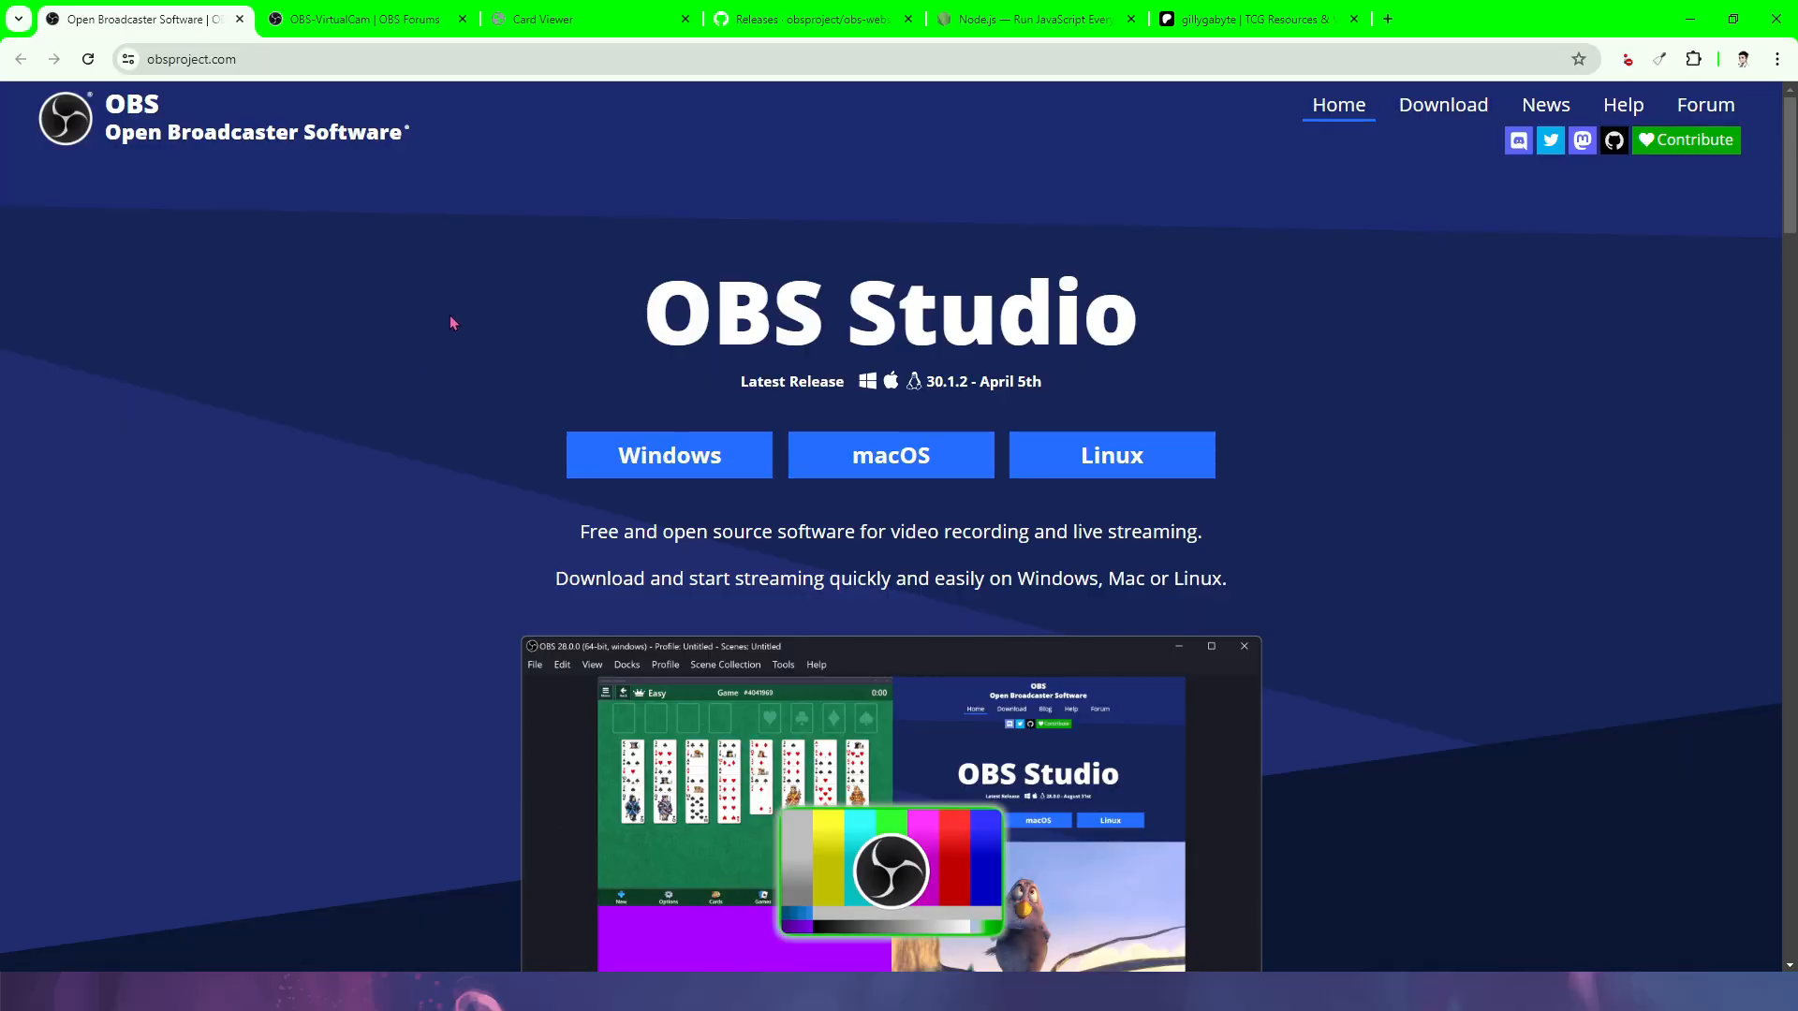
# - Look through the OBS-VirtualCam, Card Viewer, obs-websocket, Node.js and OBS tabs in Chrome
pyautogui.click(372, 14)
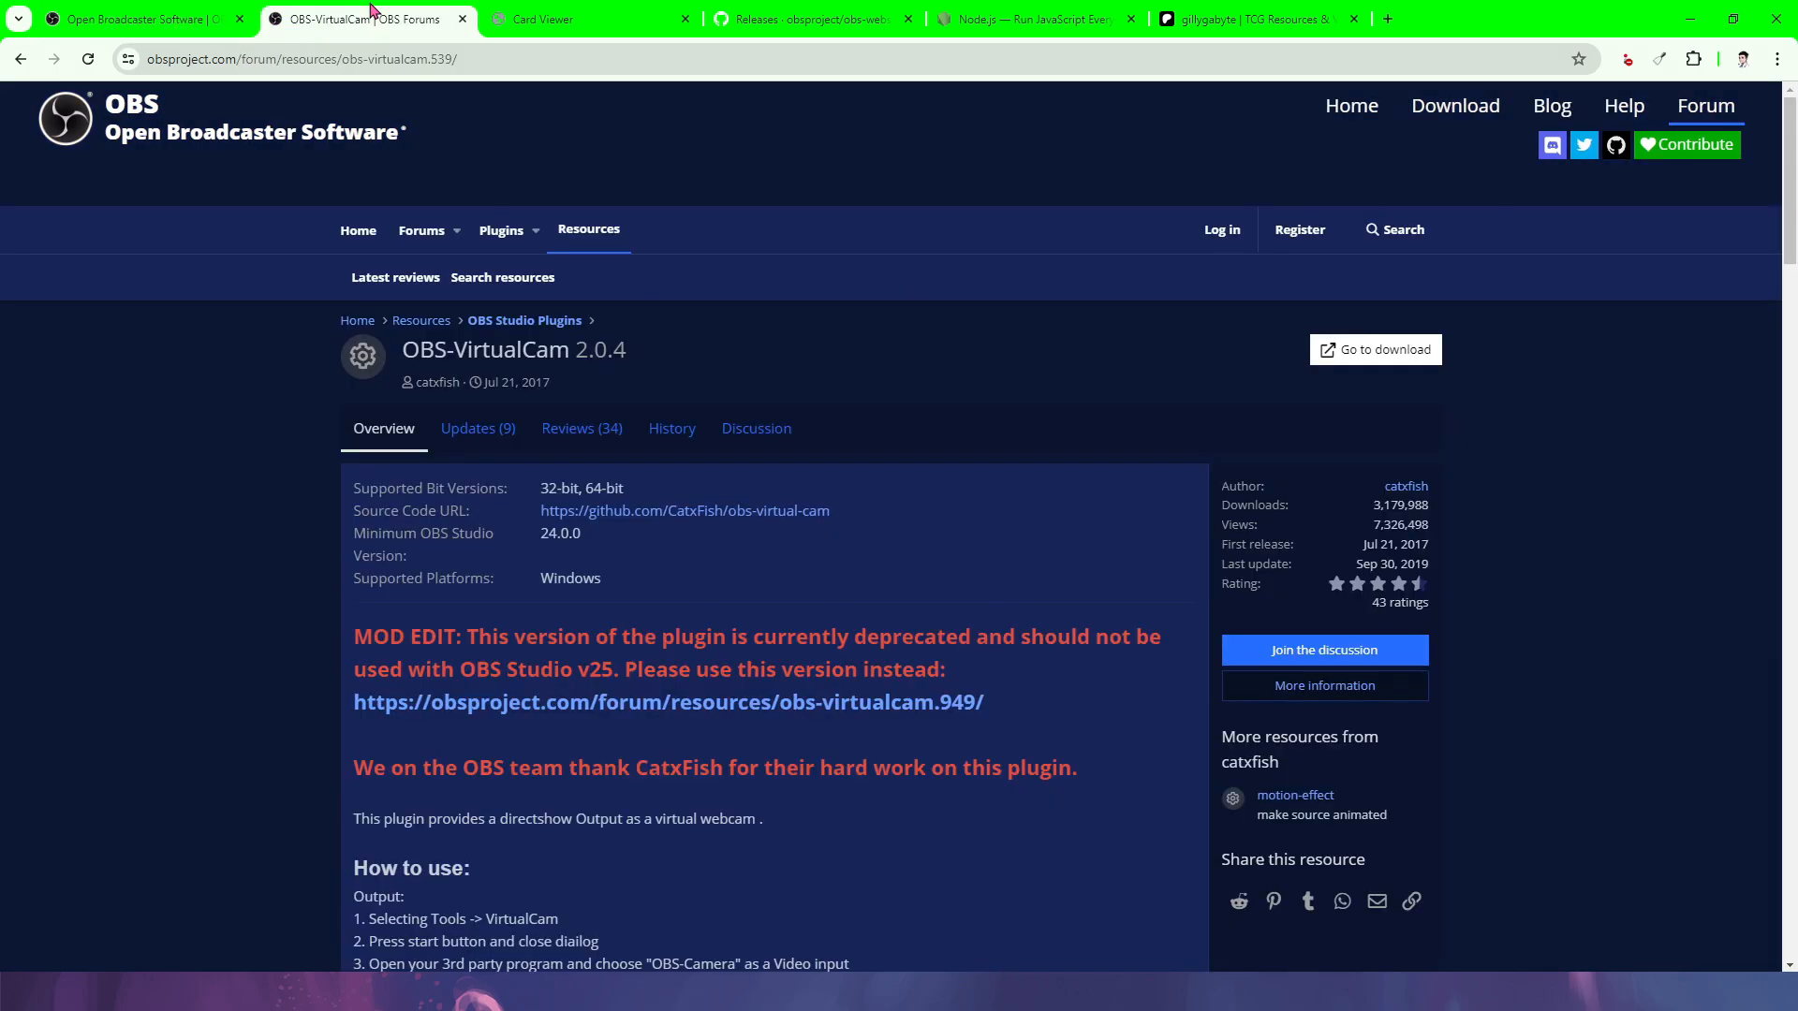
pyautogui.click(525, 16)
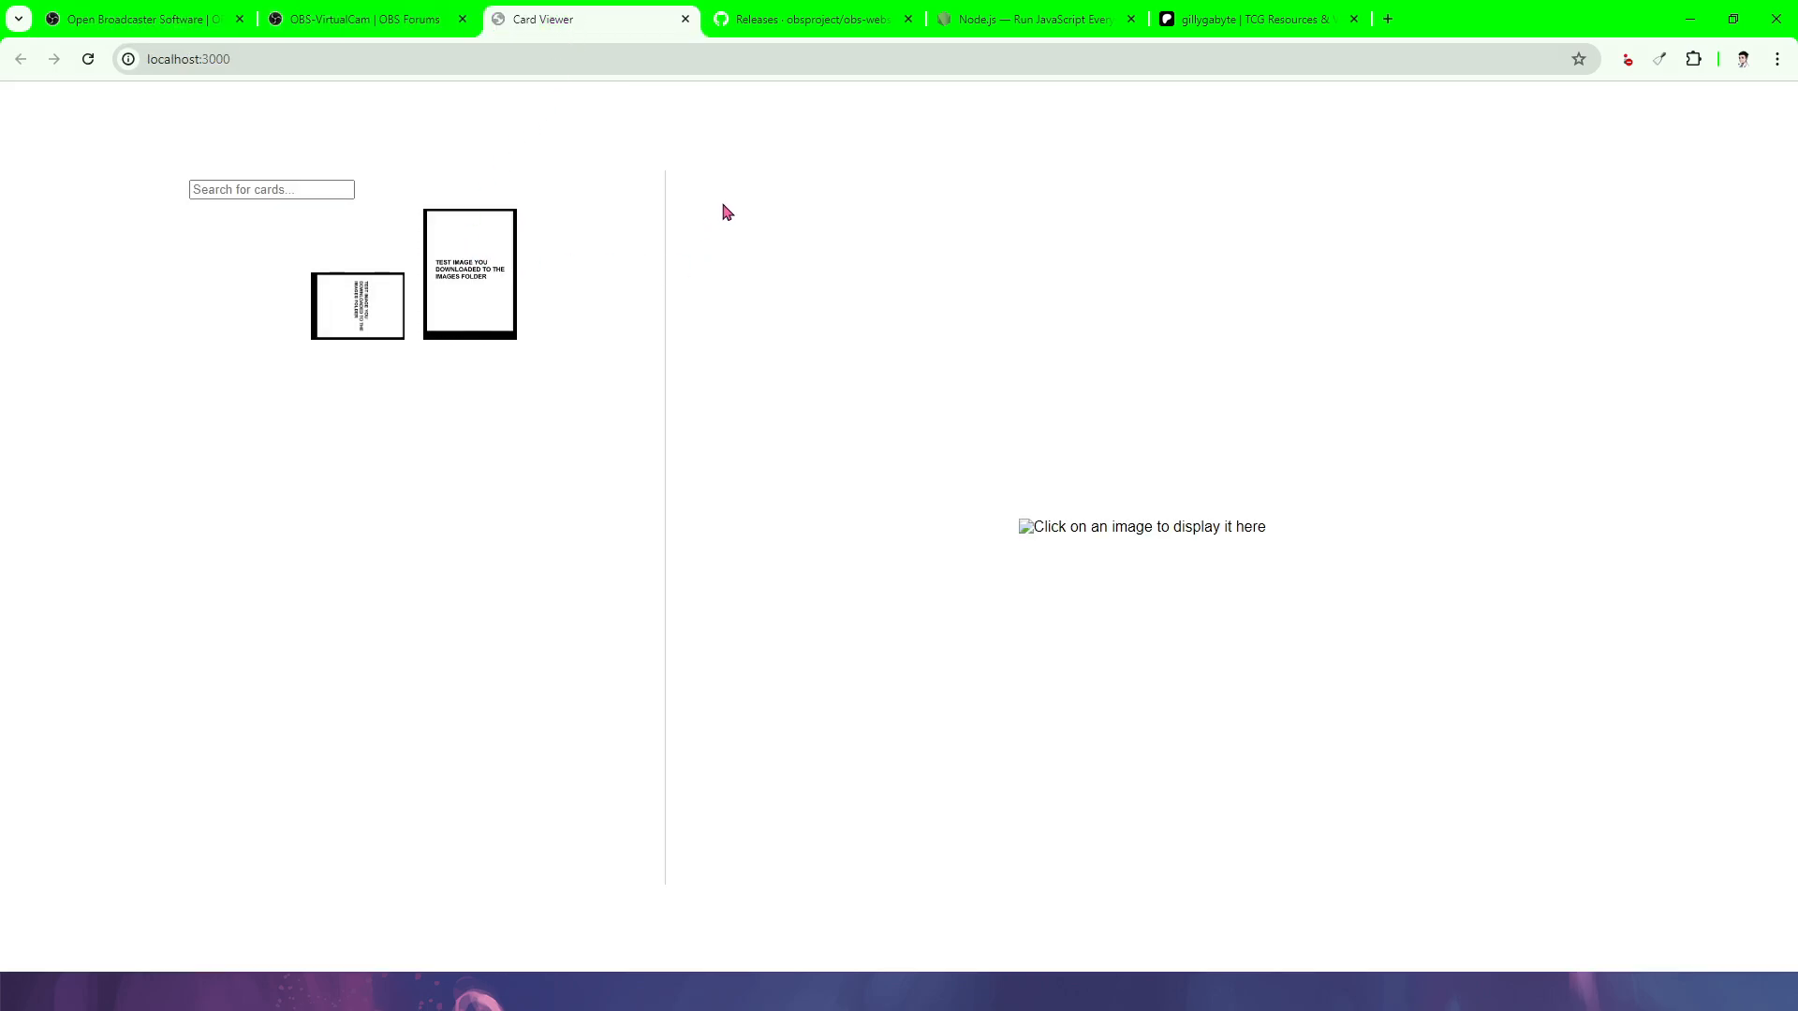
pyautogui.click(783, 19)
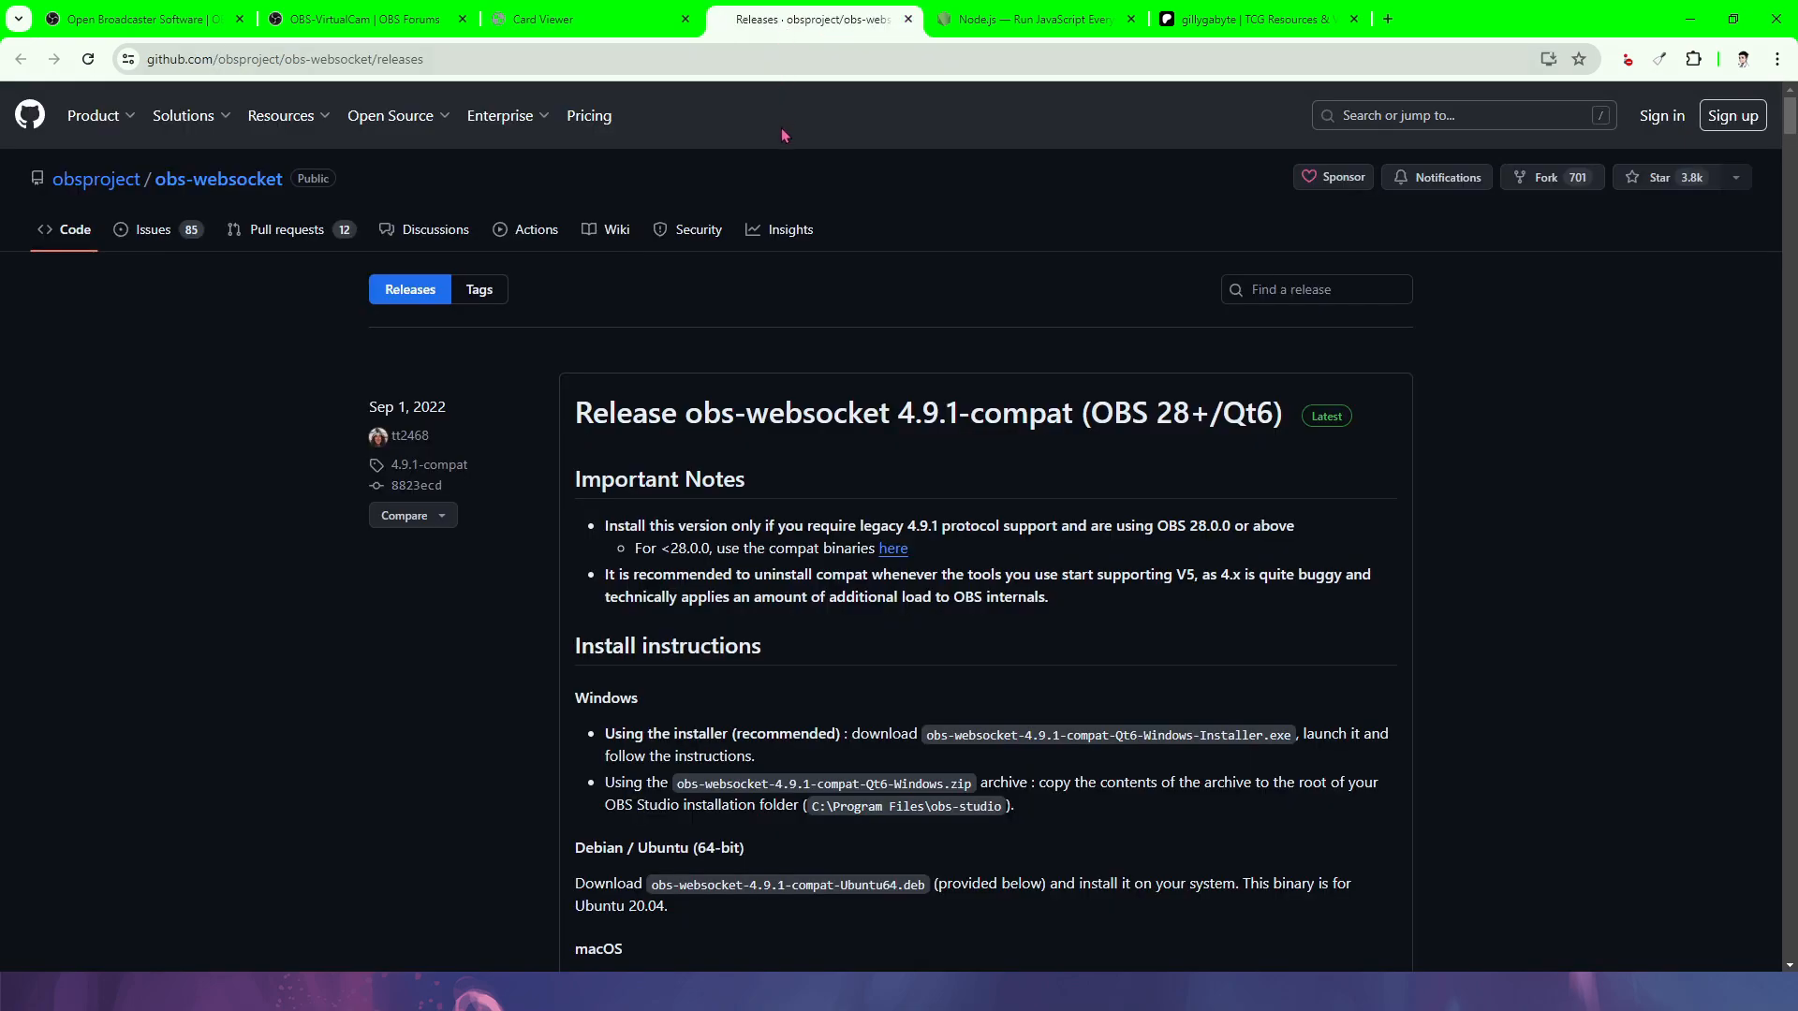
pyautogui.click(1015, 17)
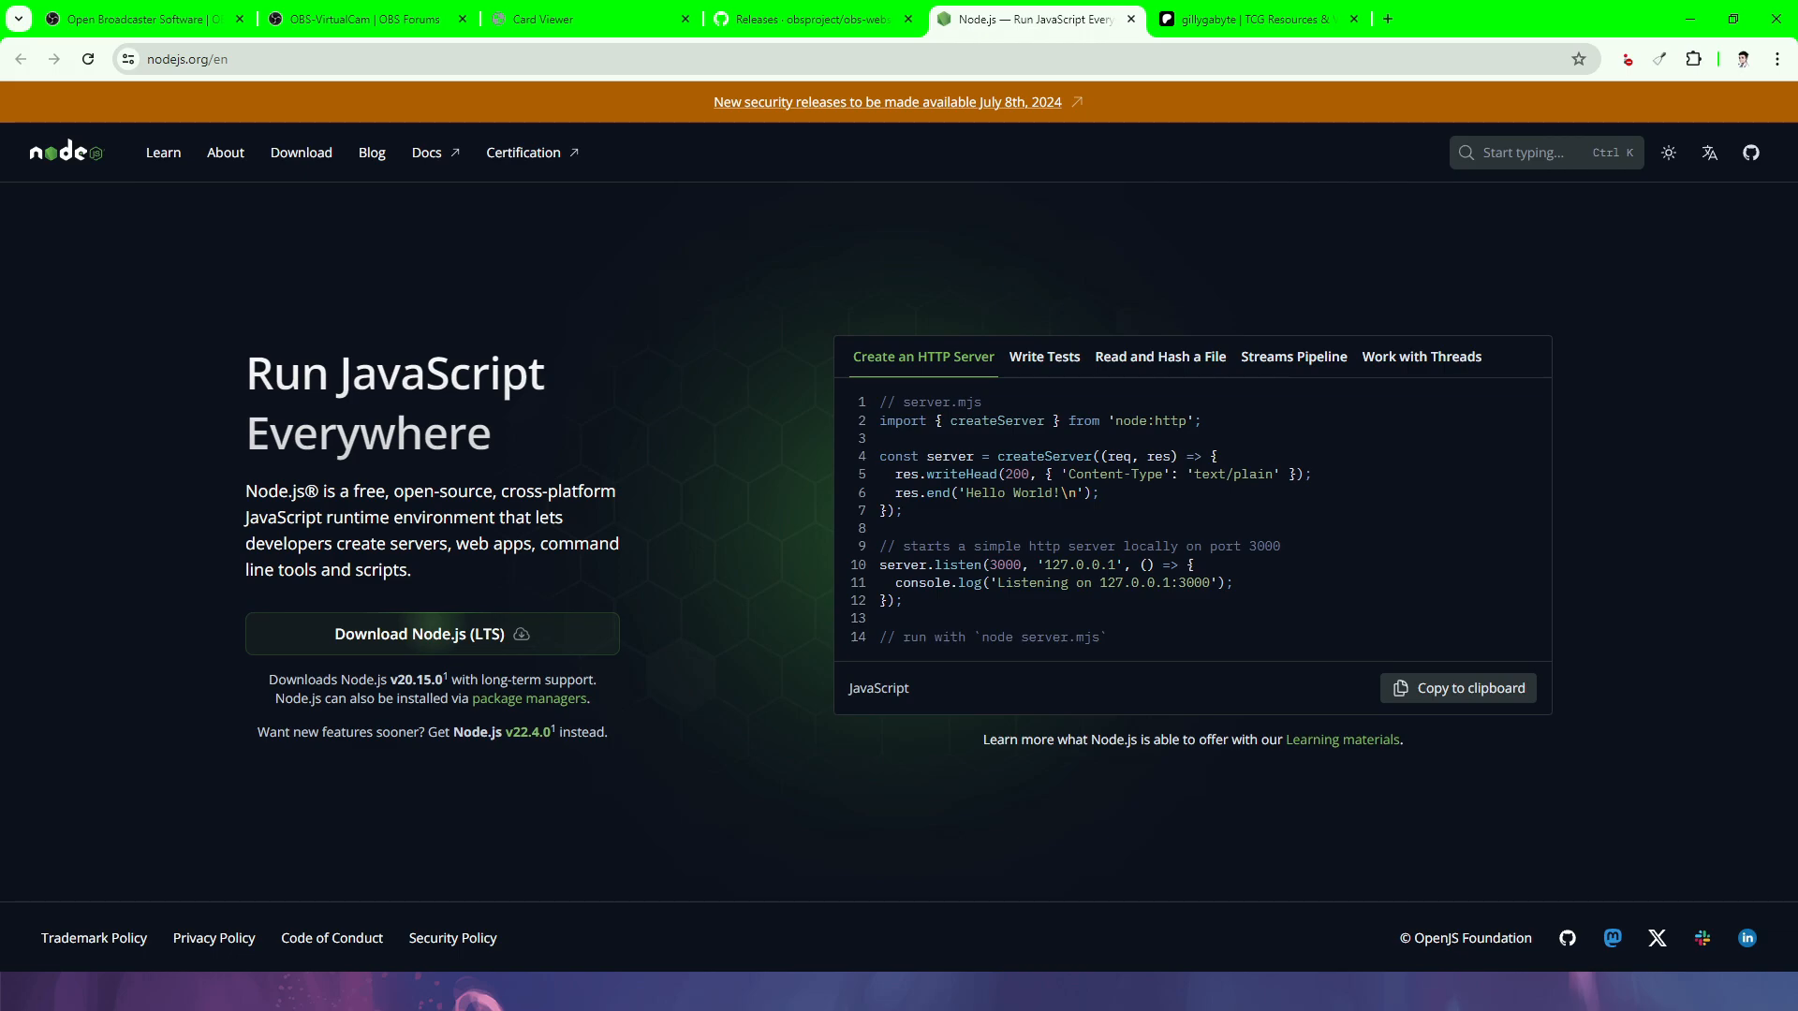
pyautogui.hotkey('ctrl', '1')
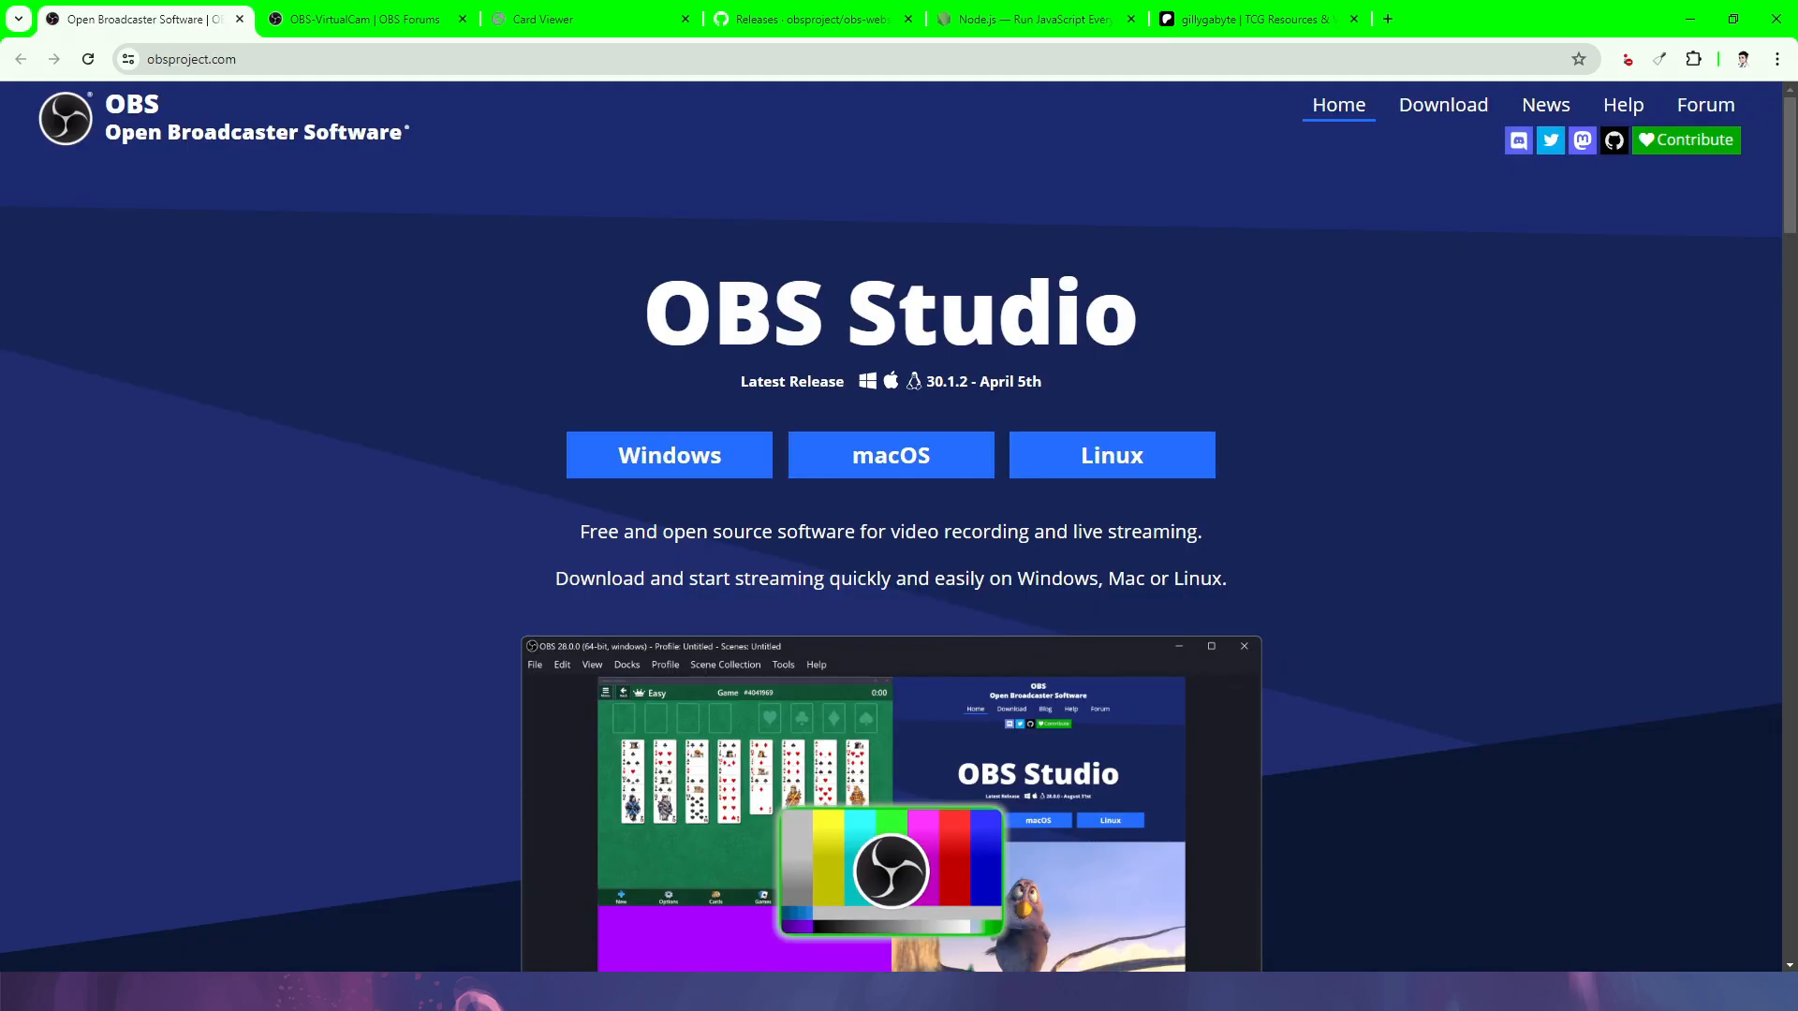
# - Display the test card large in the localhost:3000 Card Viewer, then go to the Patreon tab
pyautogui.hotkey('ctrl', '3')
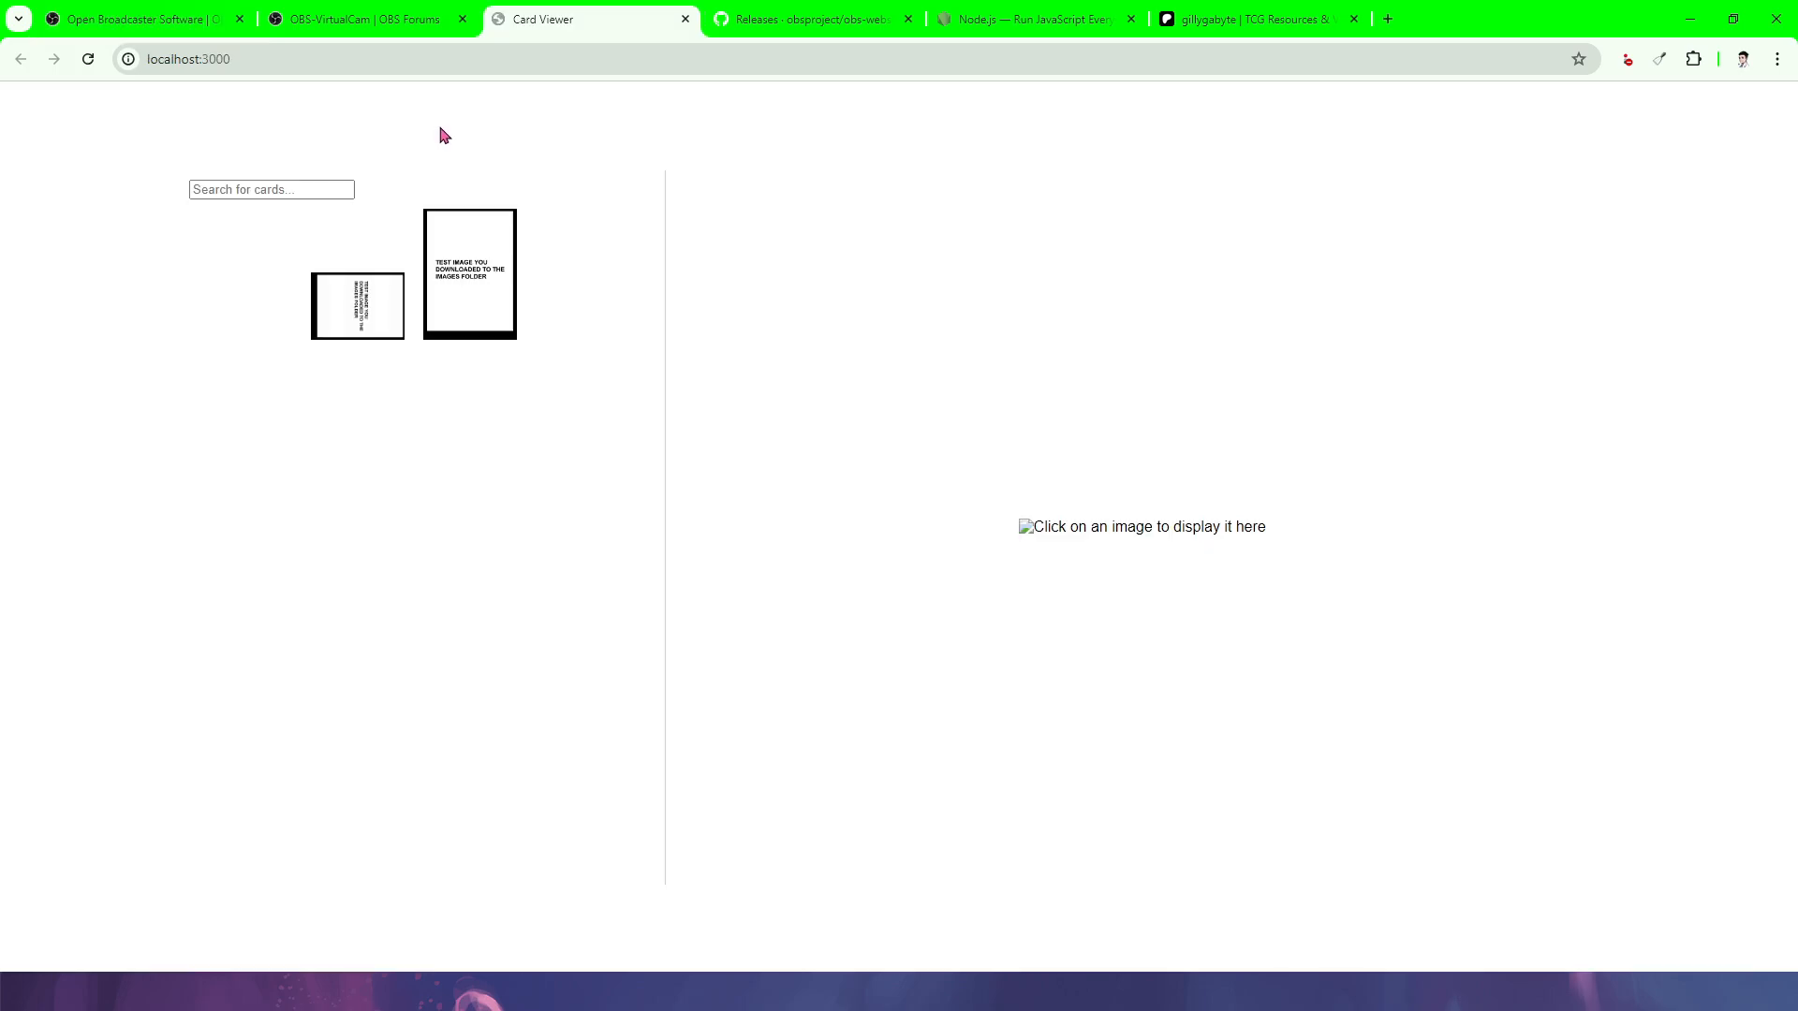
pyautogui.click(259, 188)
pyautogui.click(259, 188)
pyautogui.click(486, 279)
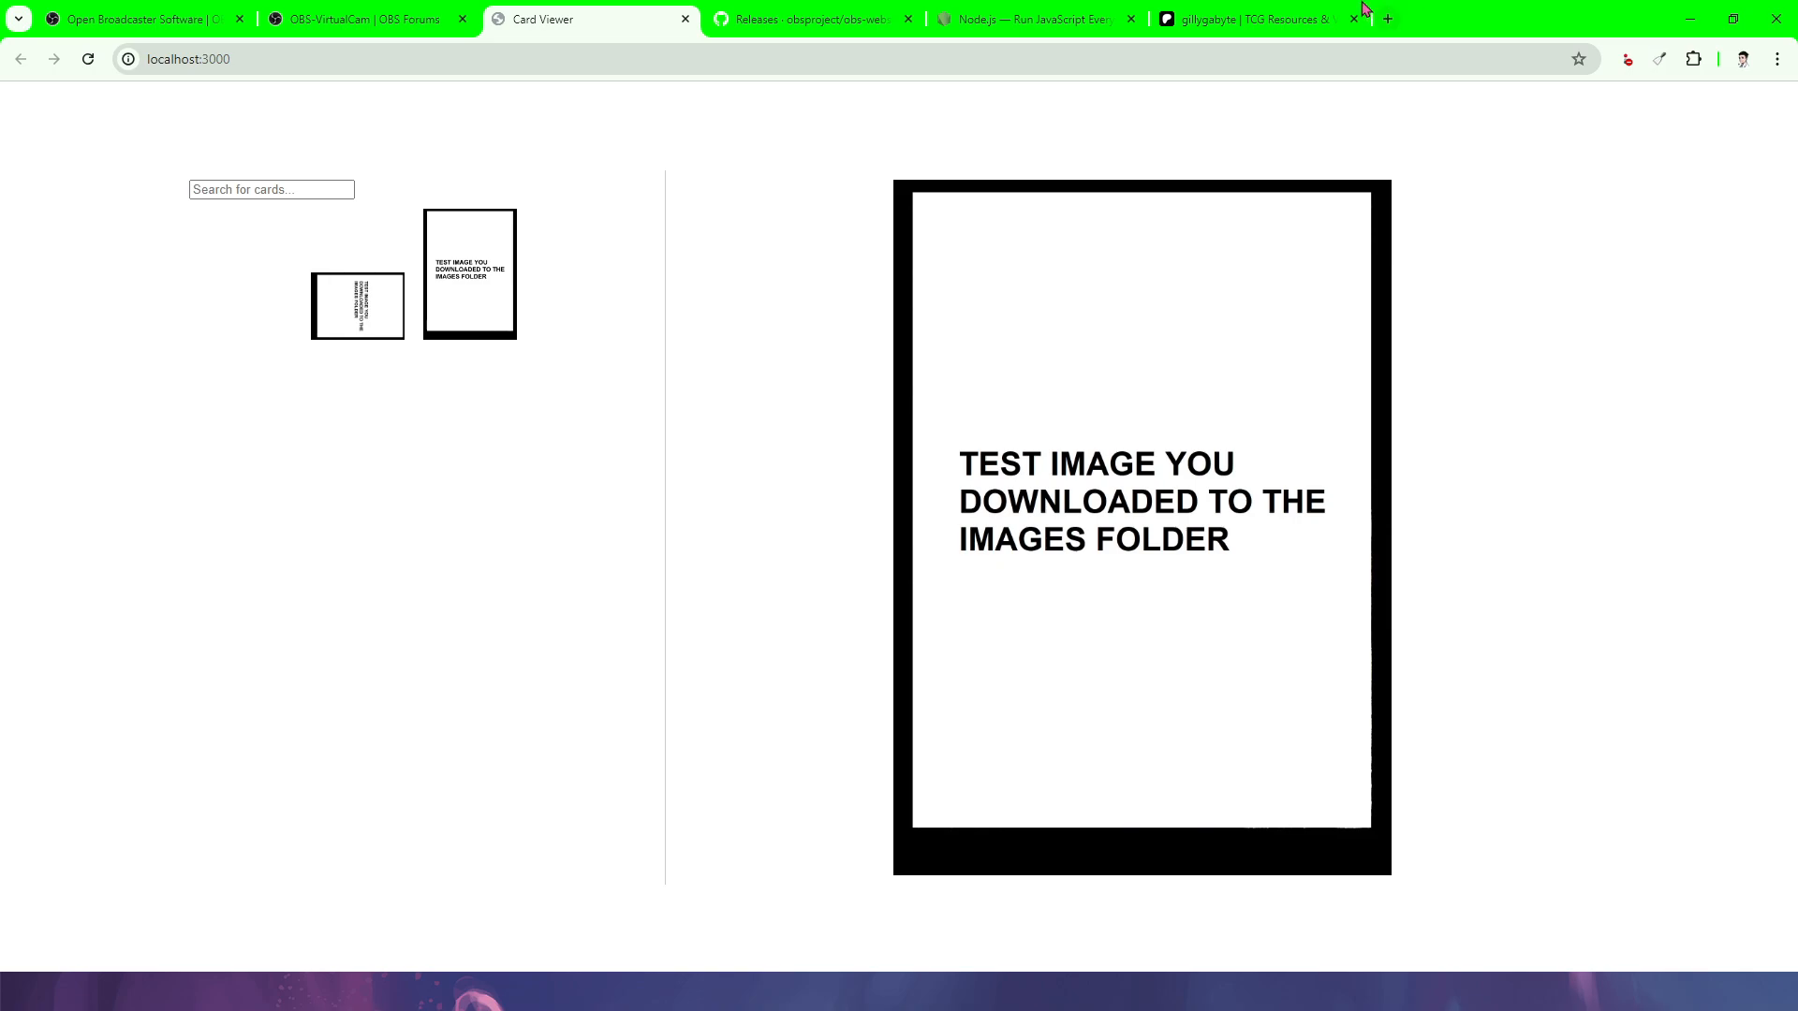
pyautogui.click(1279, 13)
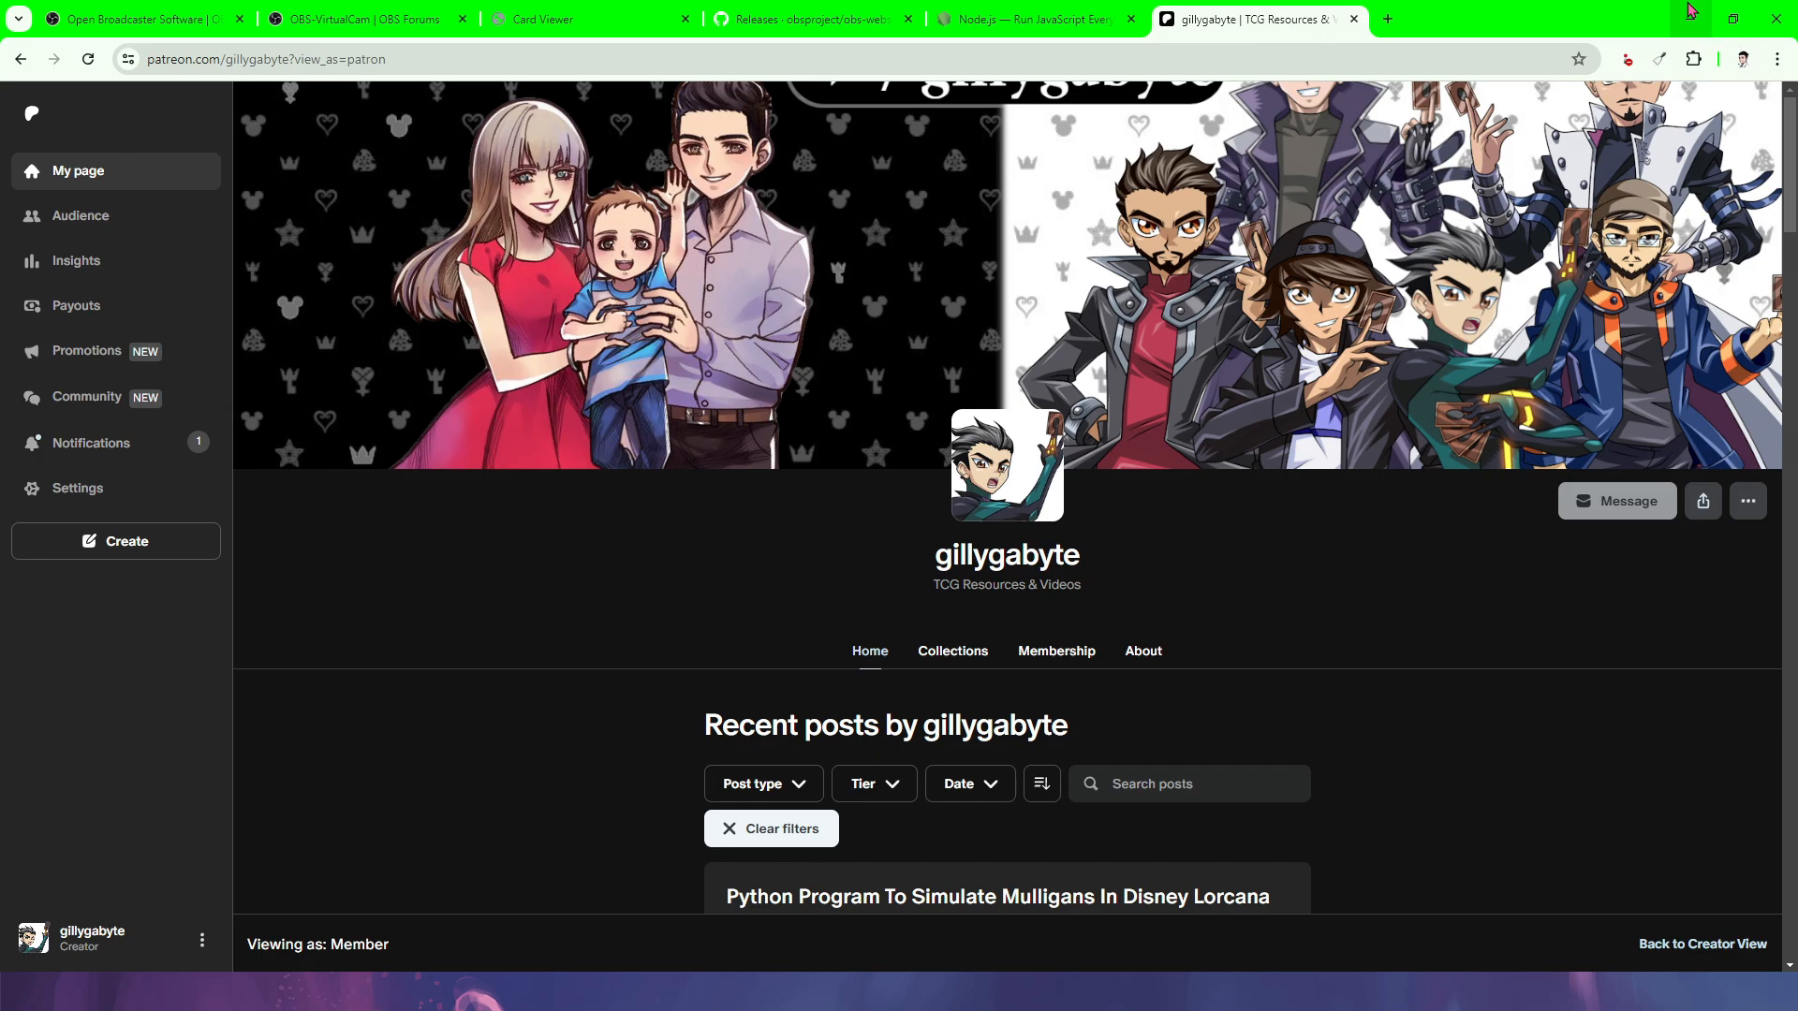
# - Scroll down through the creator's recent Lorcana posts on Patreon
pyautogui.scroll(-10, 1592, 393)
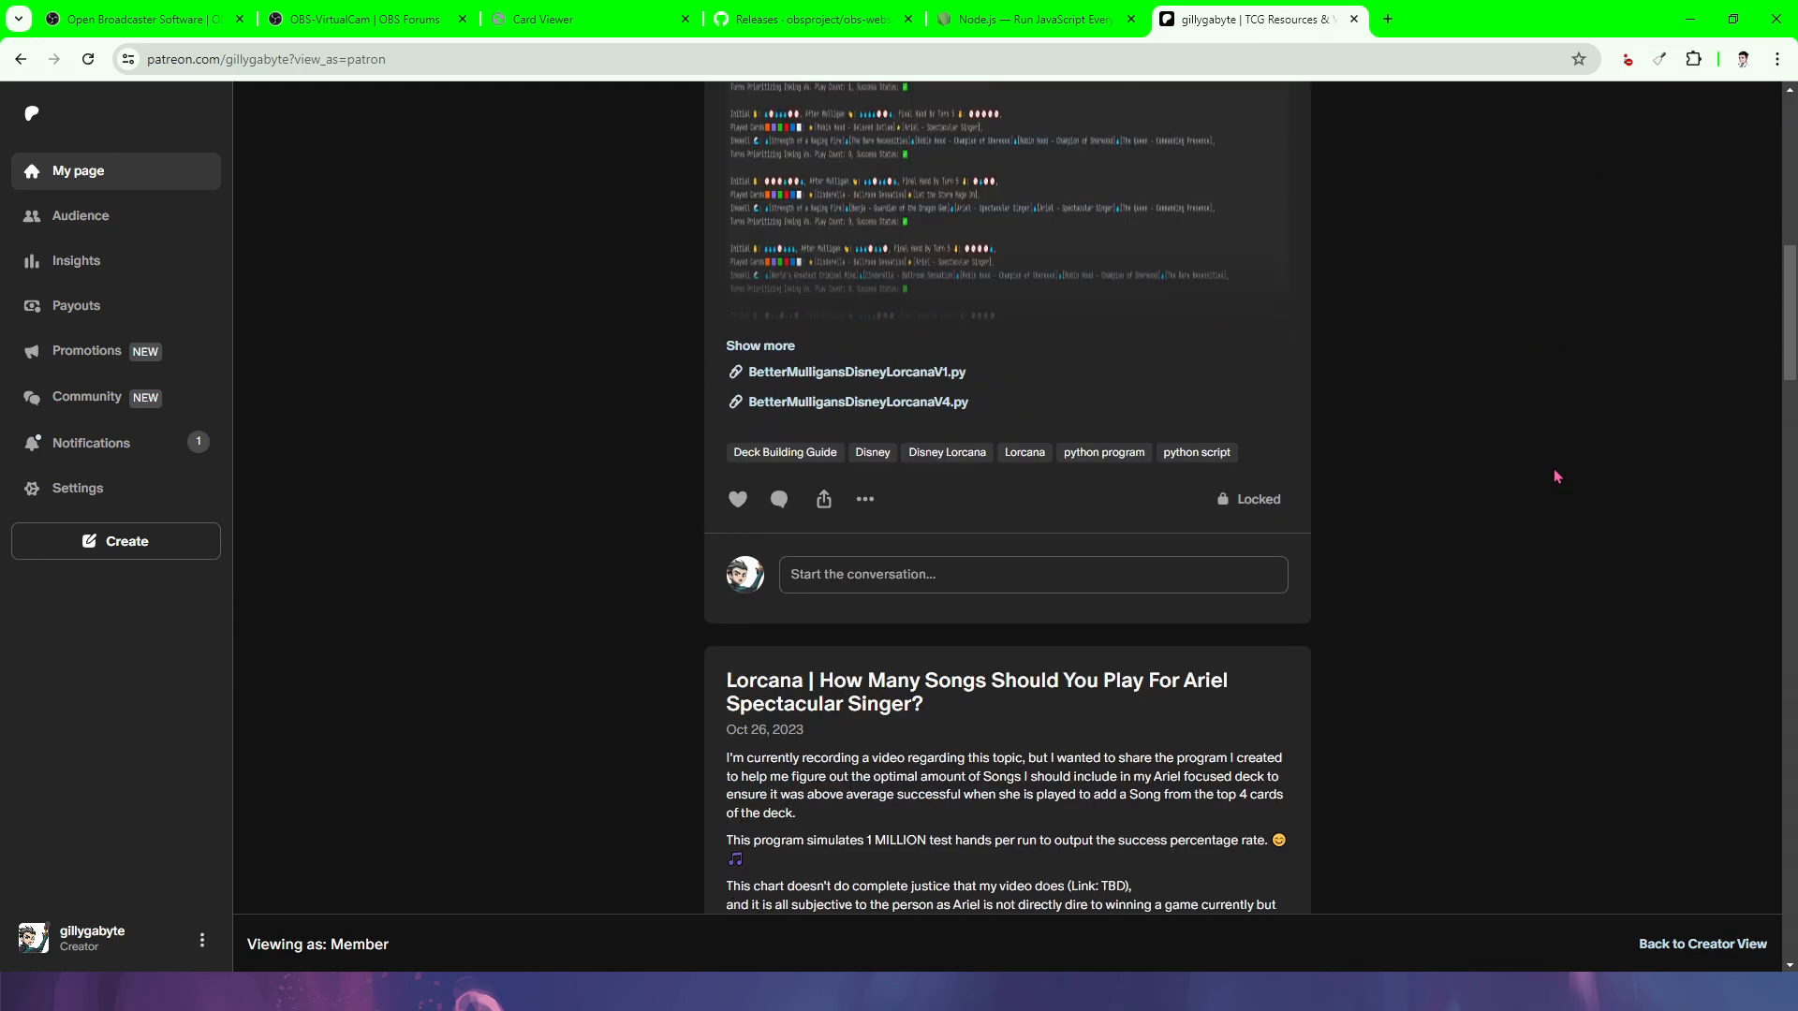
pyautogui.scroll(-2, 1555, 445)
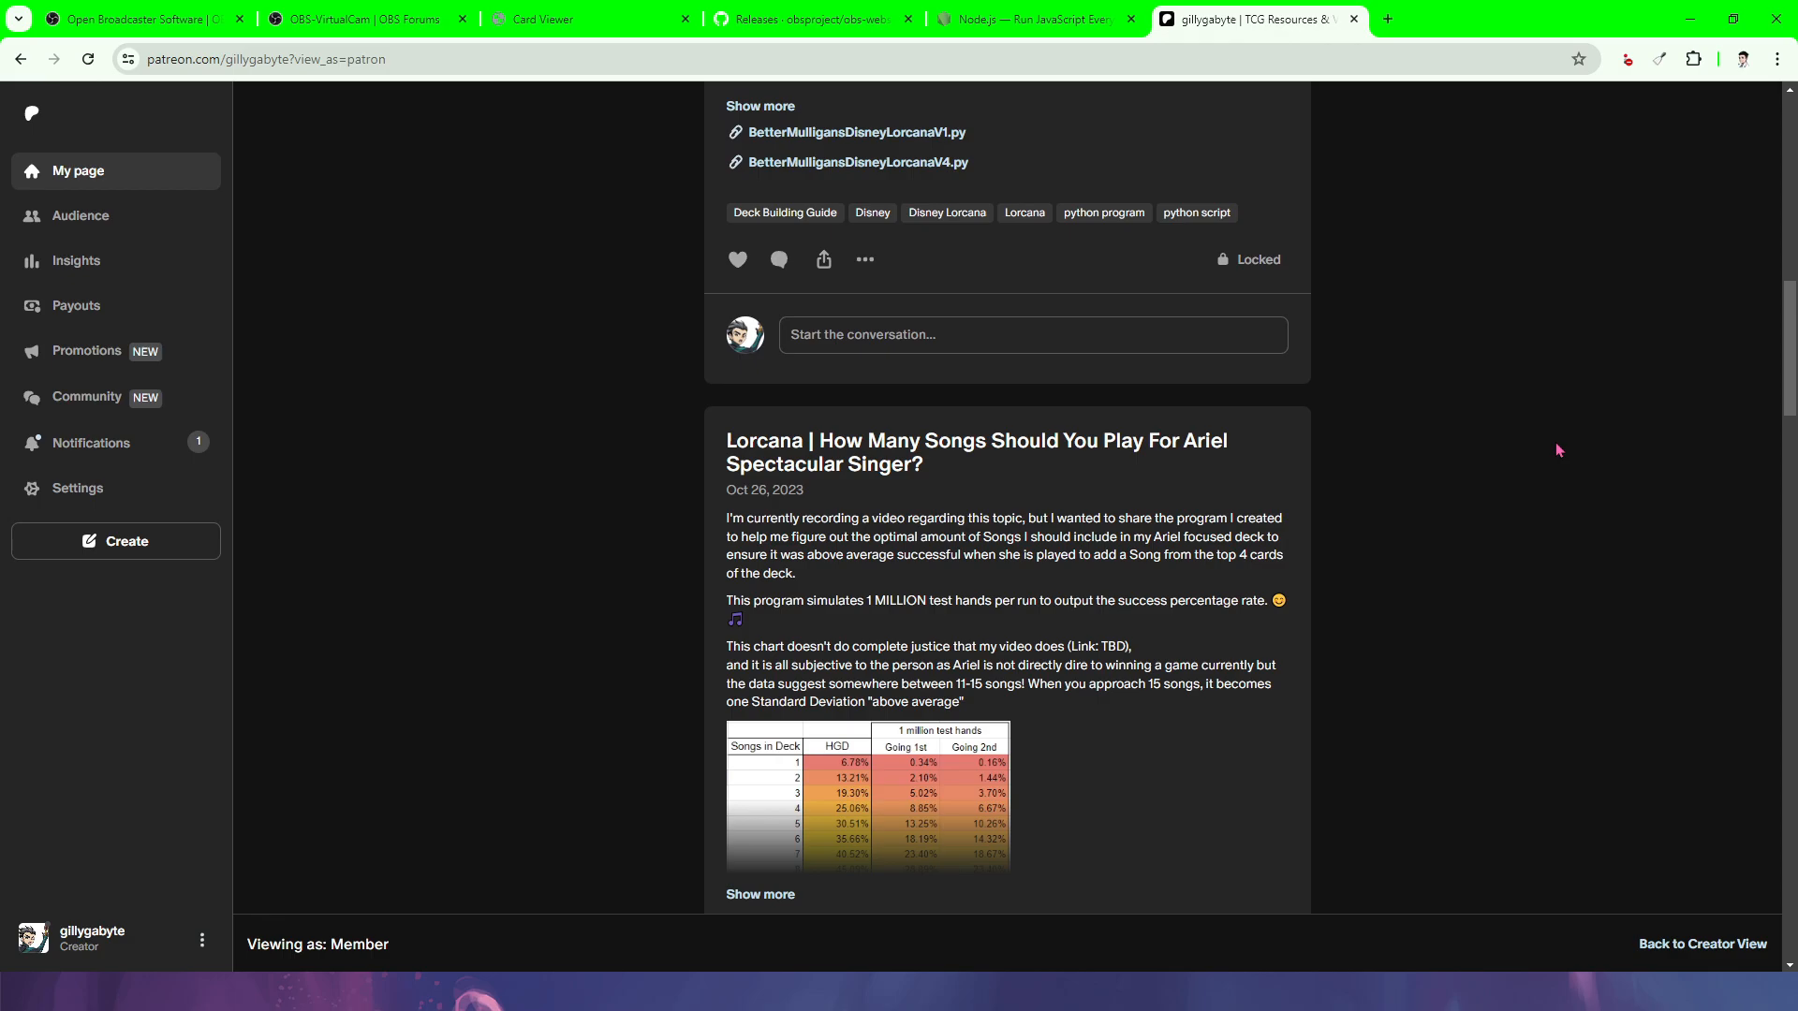
pyautogui.scroll(-3, 1545, 431)
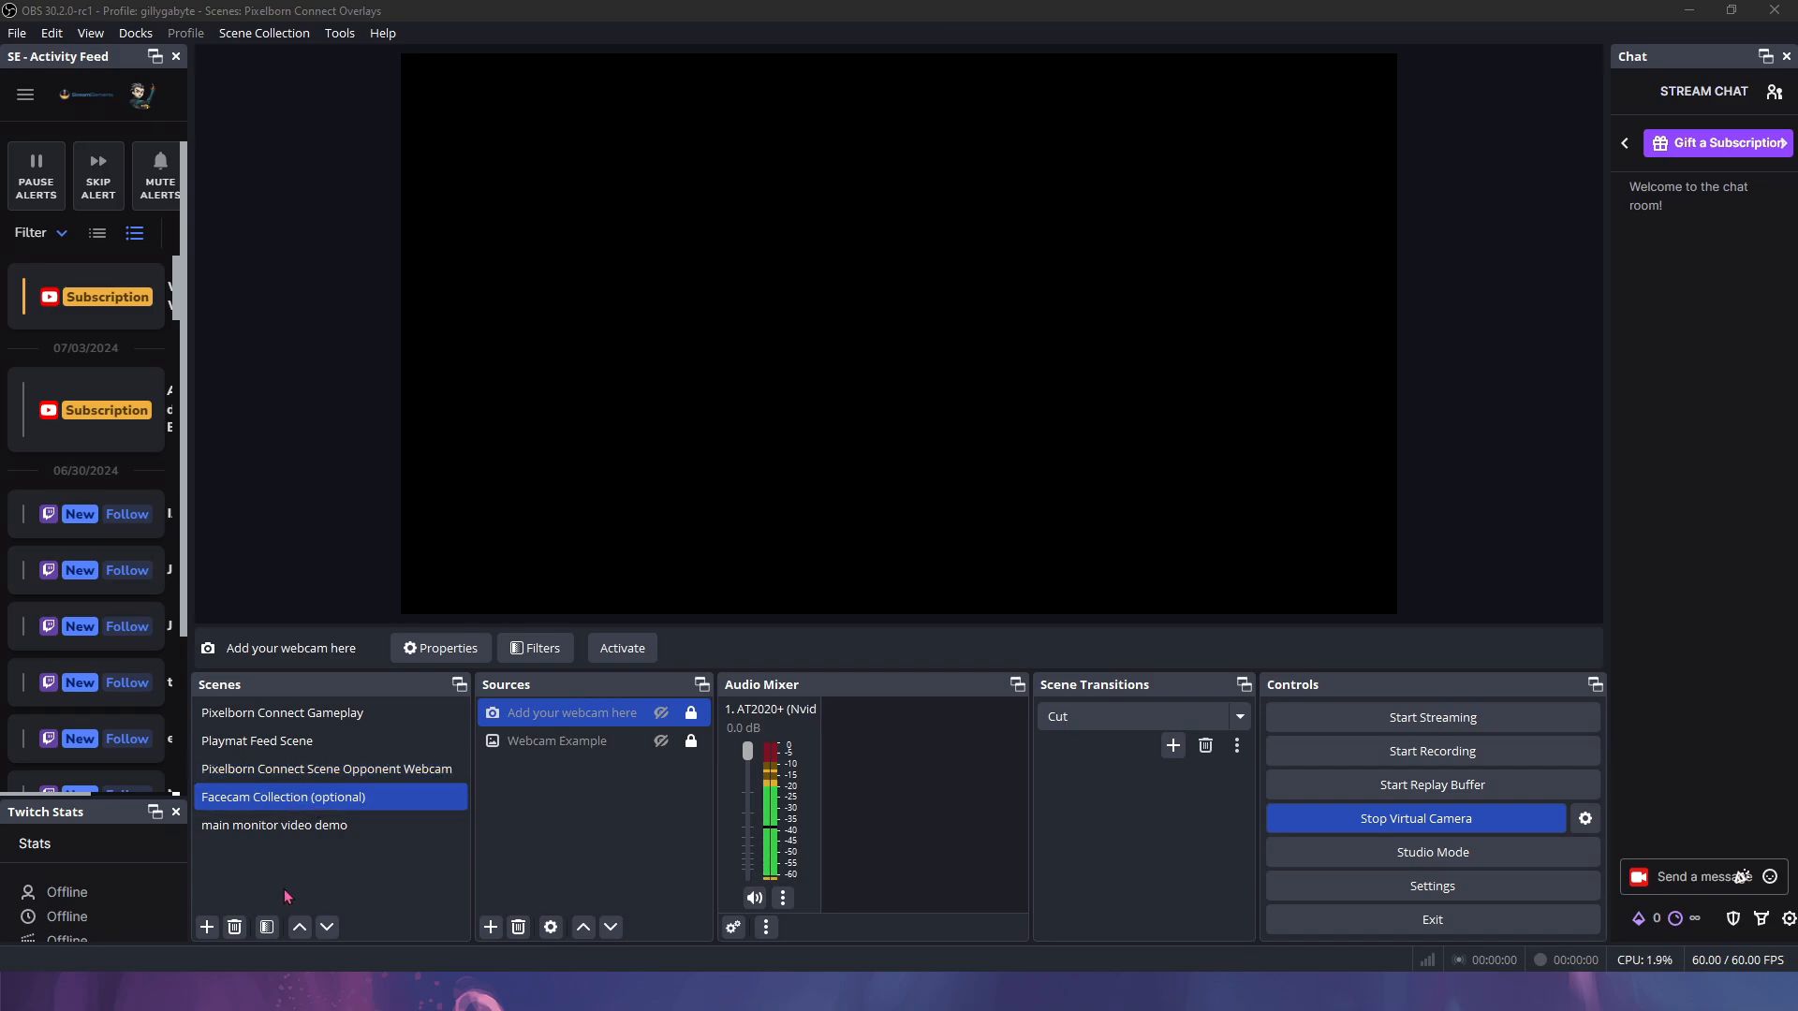
pyautogui.click(210, 922)
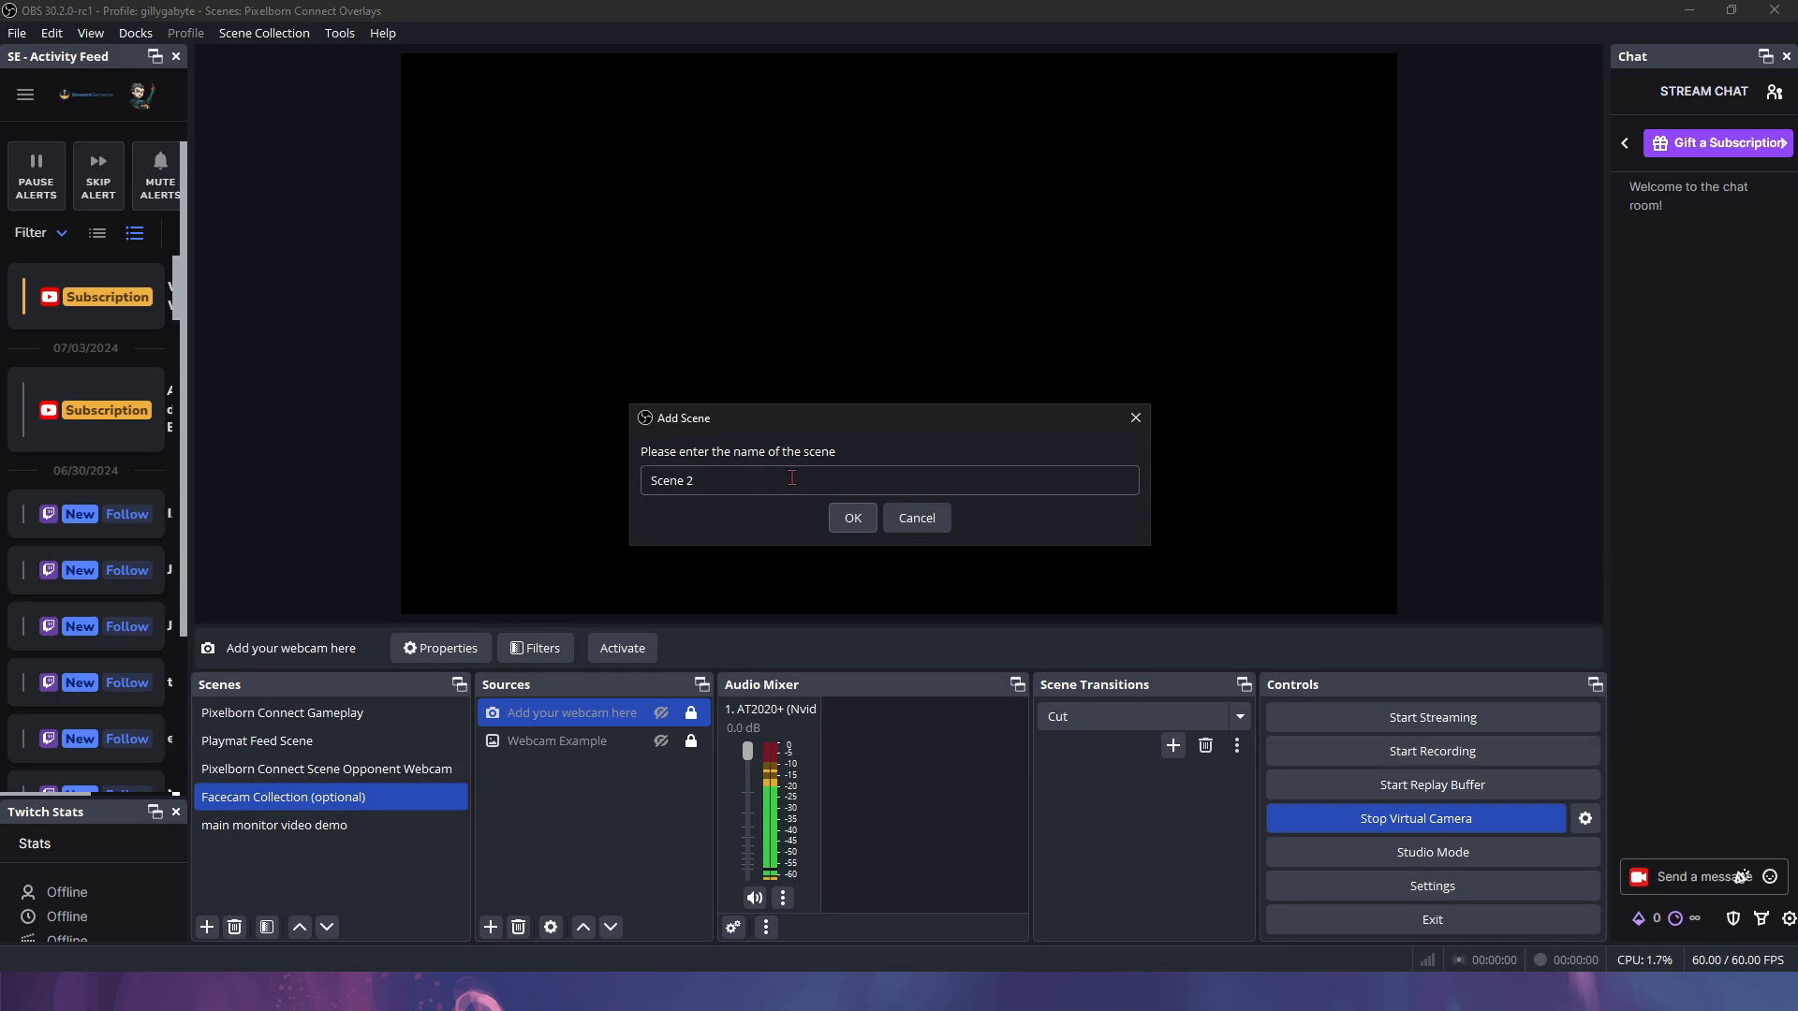
pyautogui.click(925, 521)
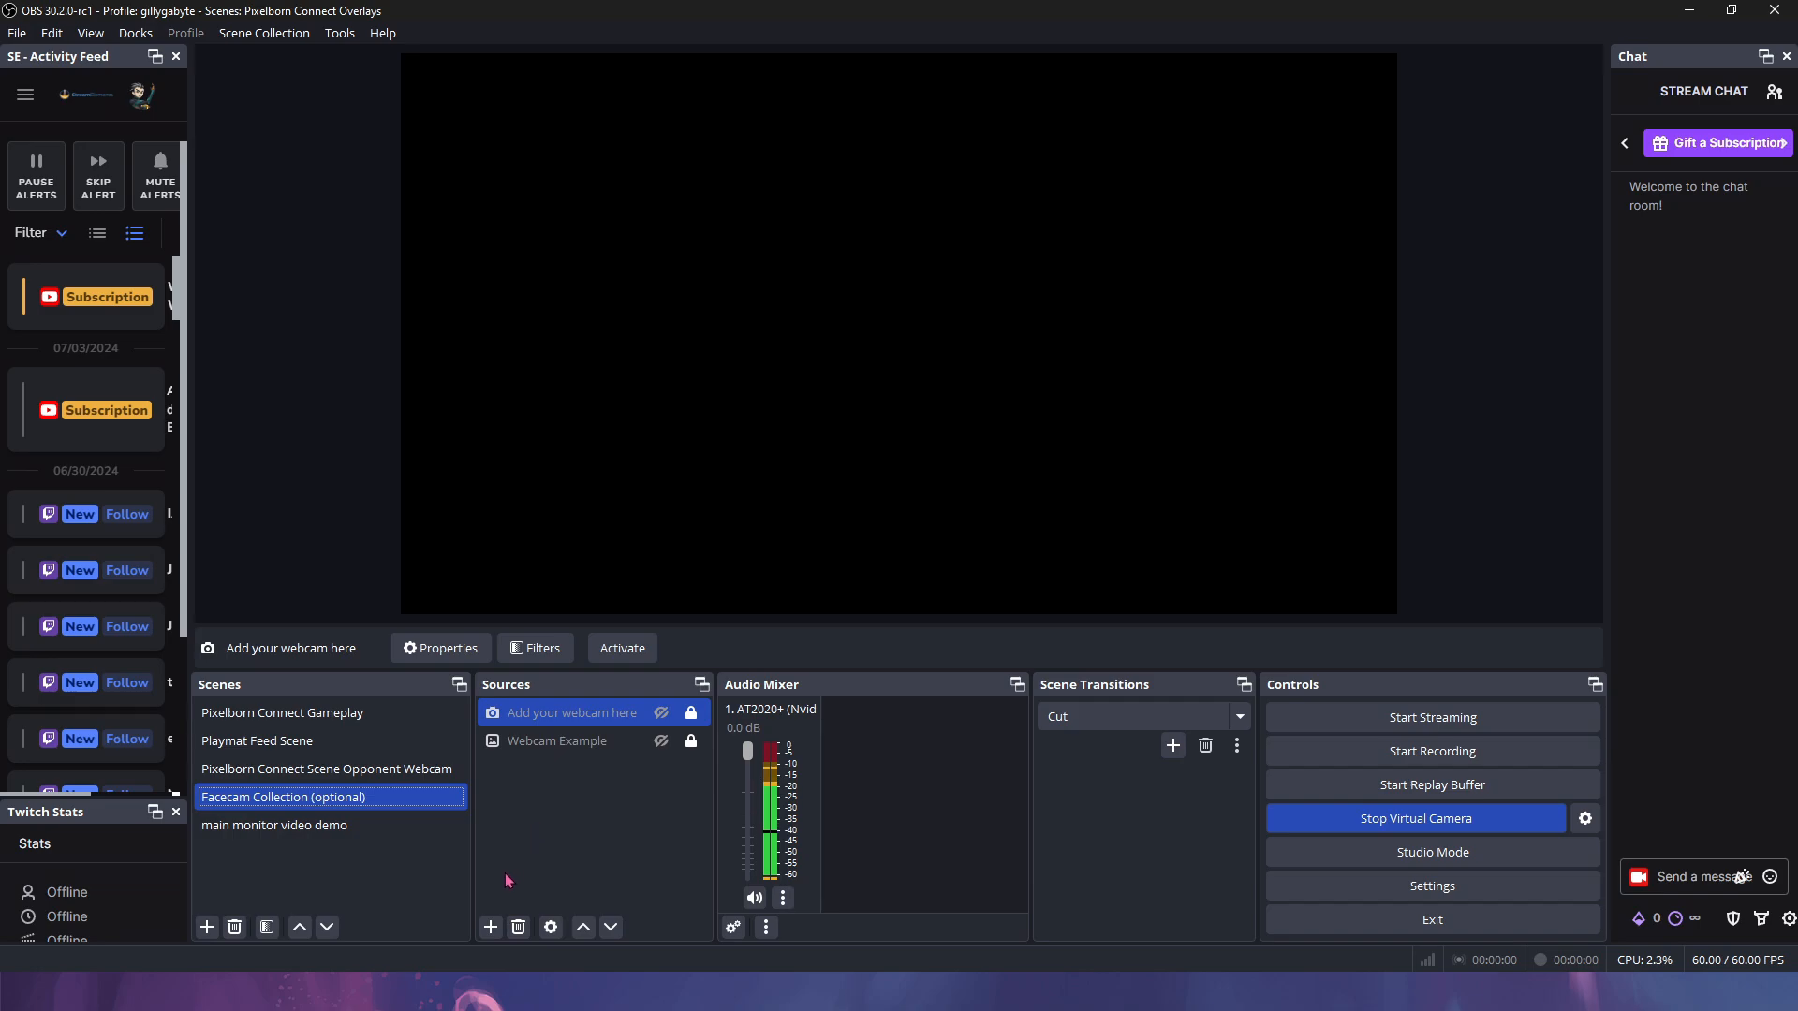
pyautogui.click(491, 927)
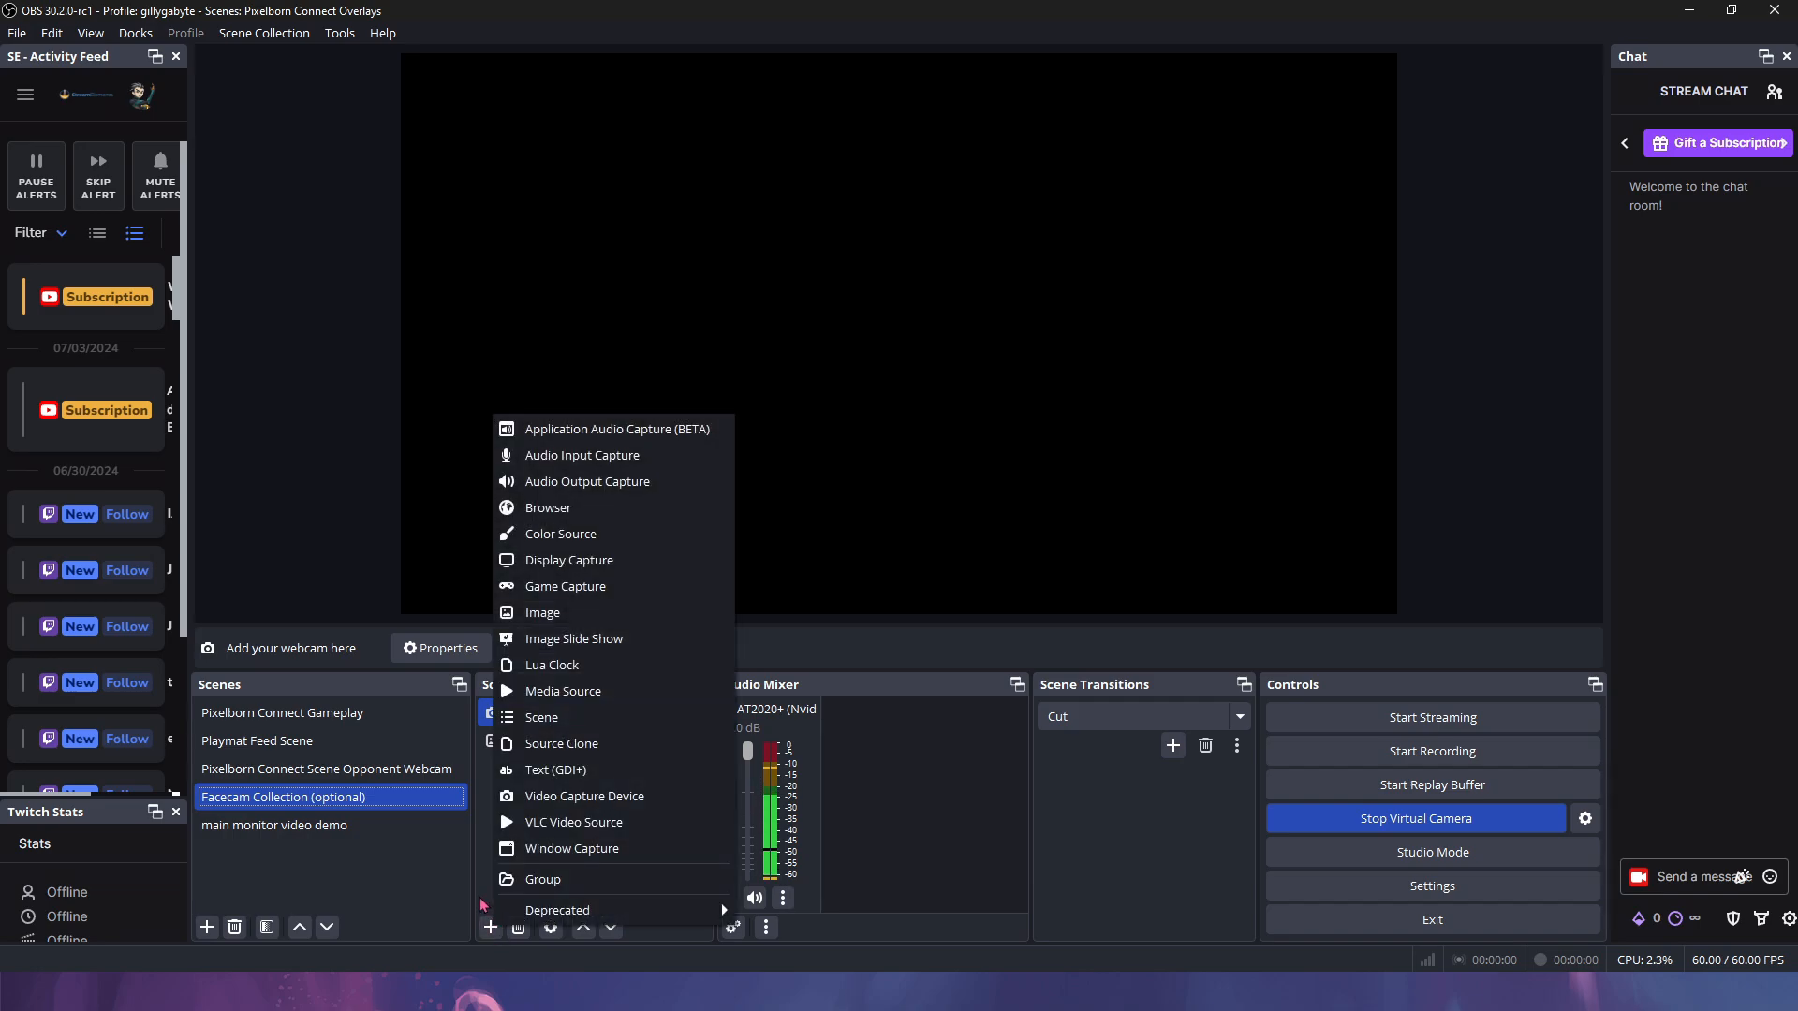
pyautogui.click(586, 796)
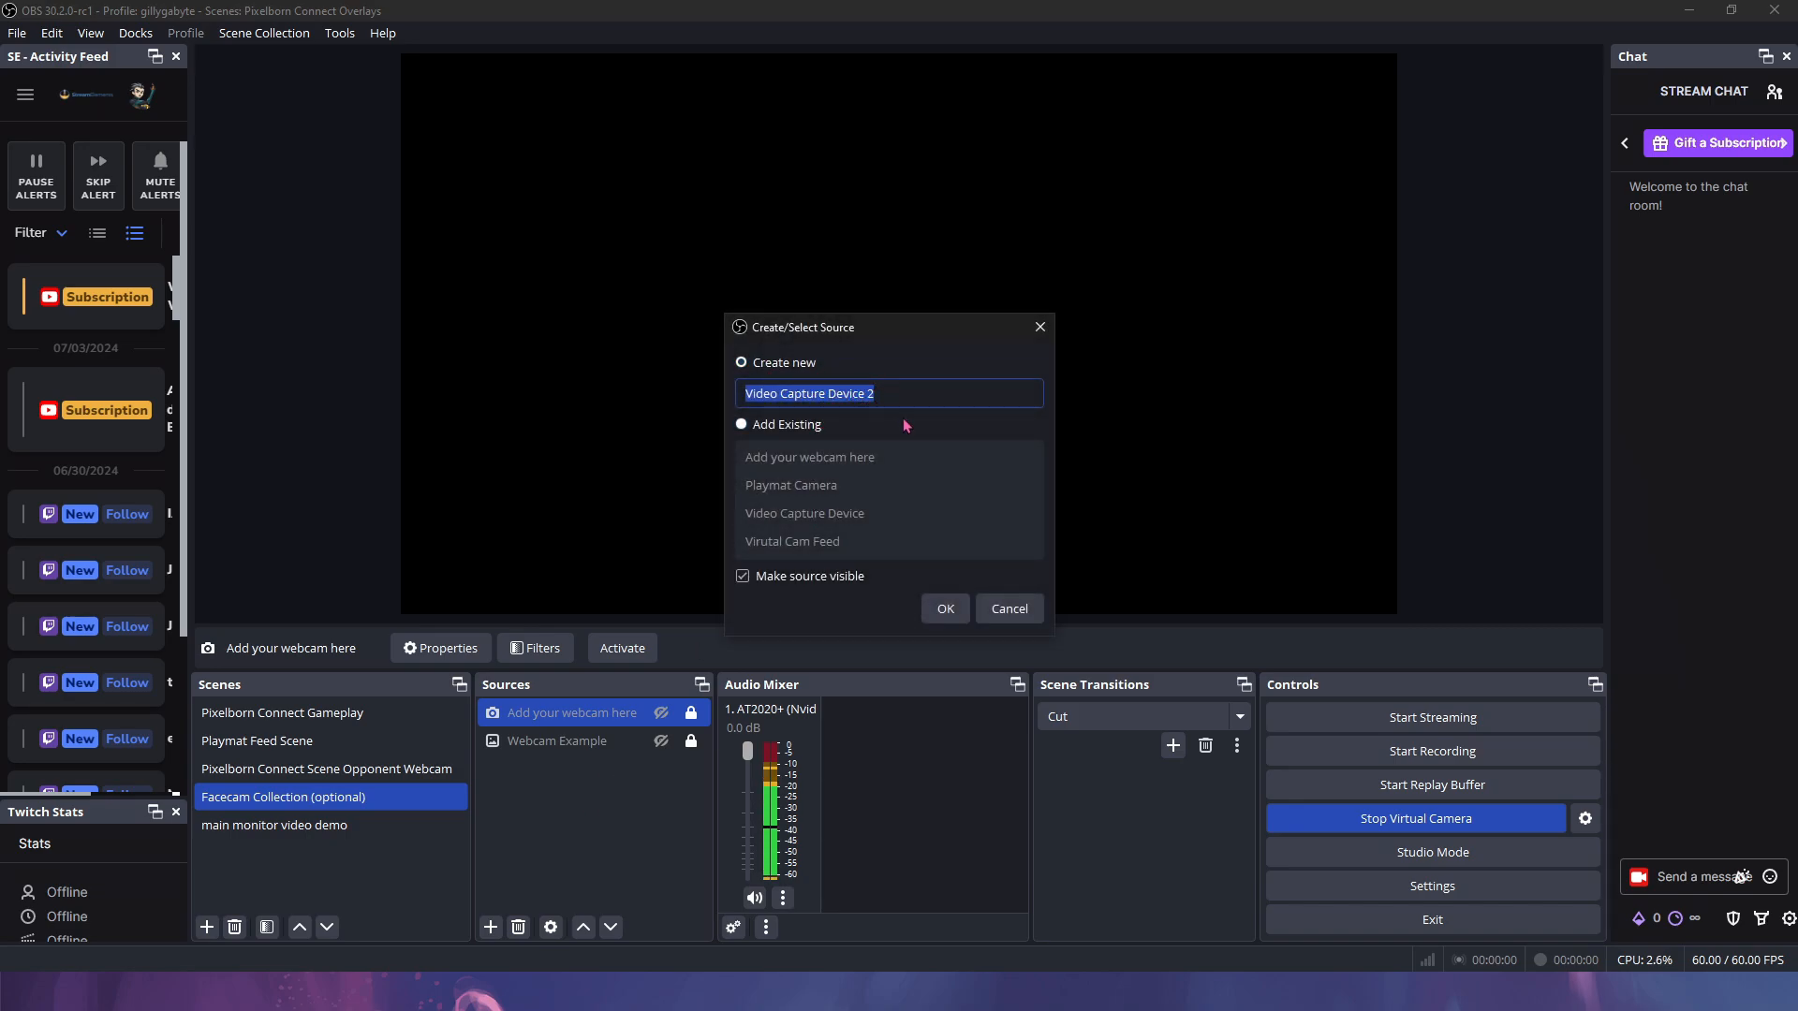
pyautogui.click(985, 618)
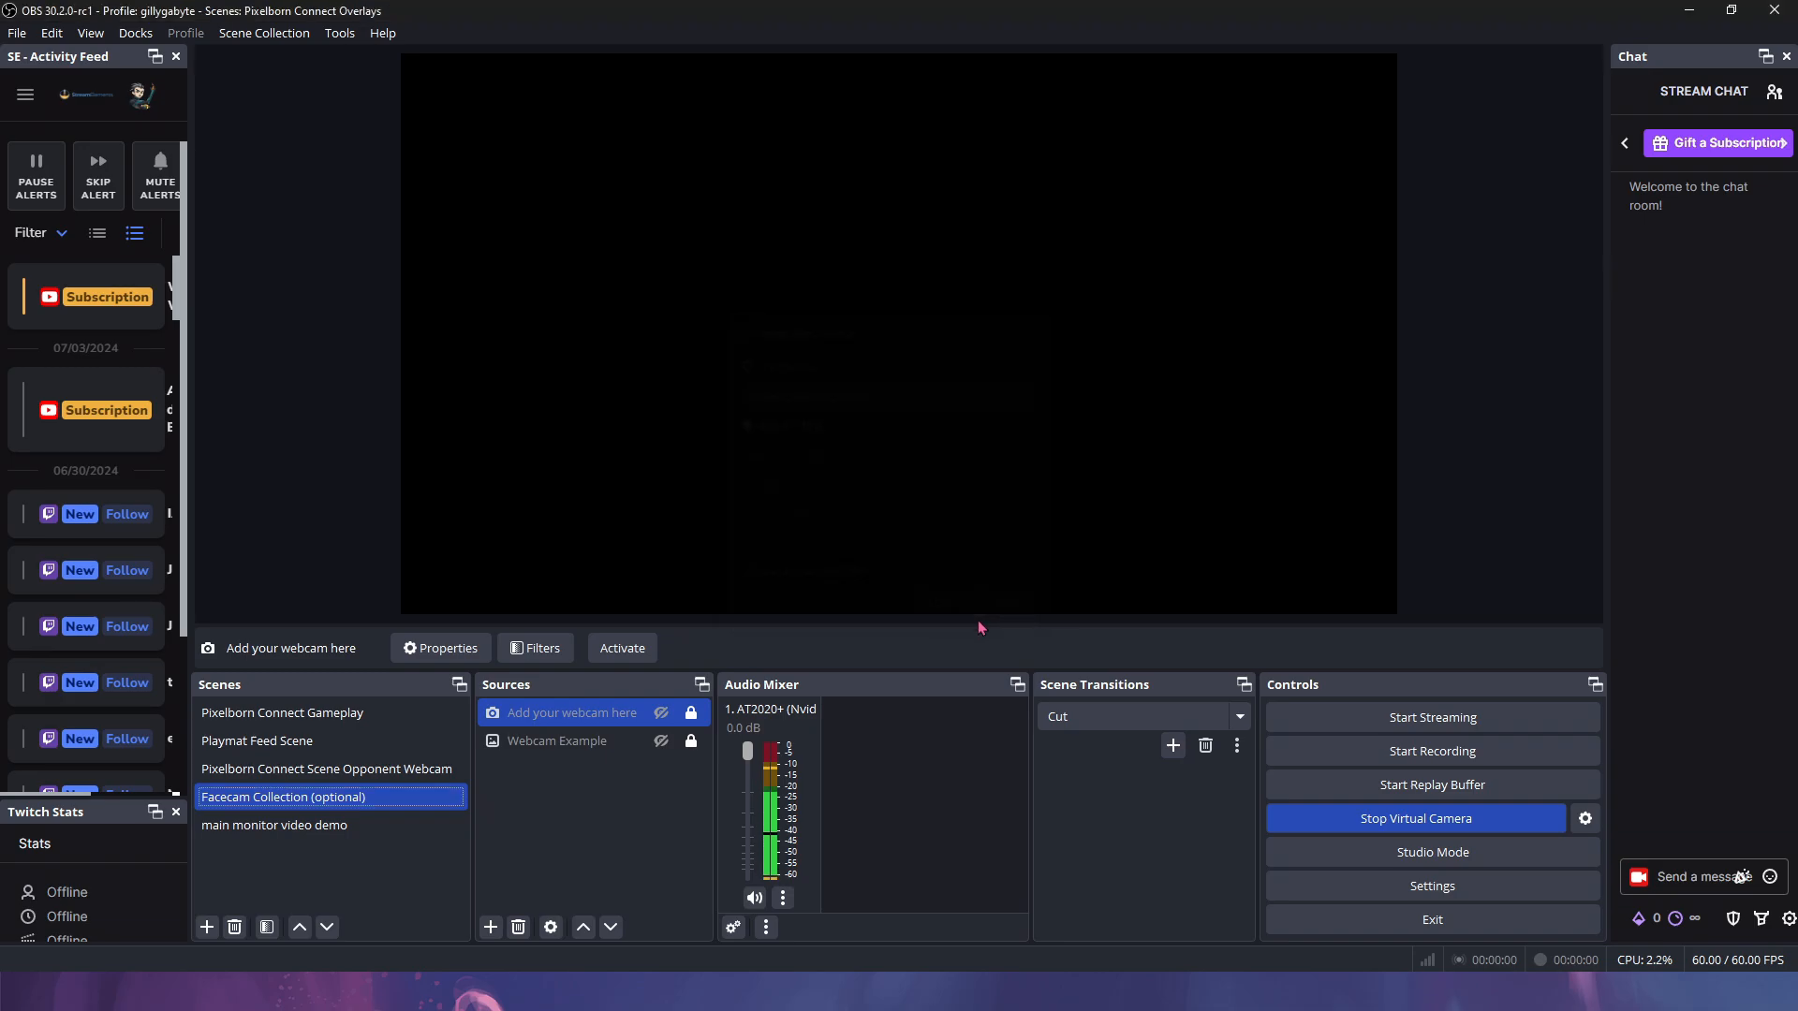
pyautogui.rightClick(596, 724)
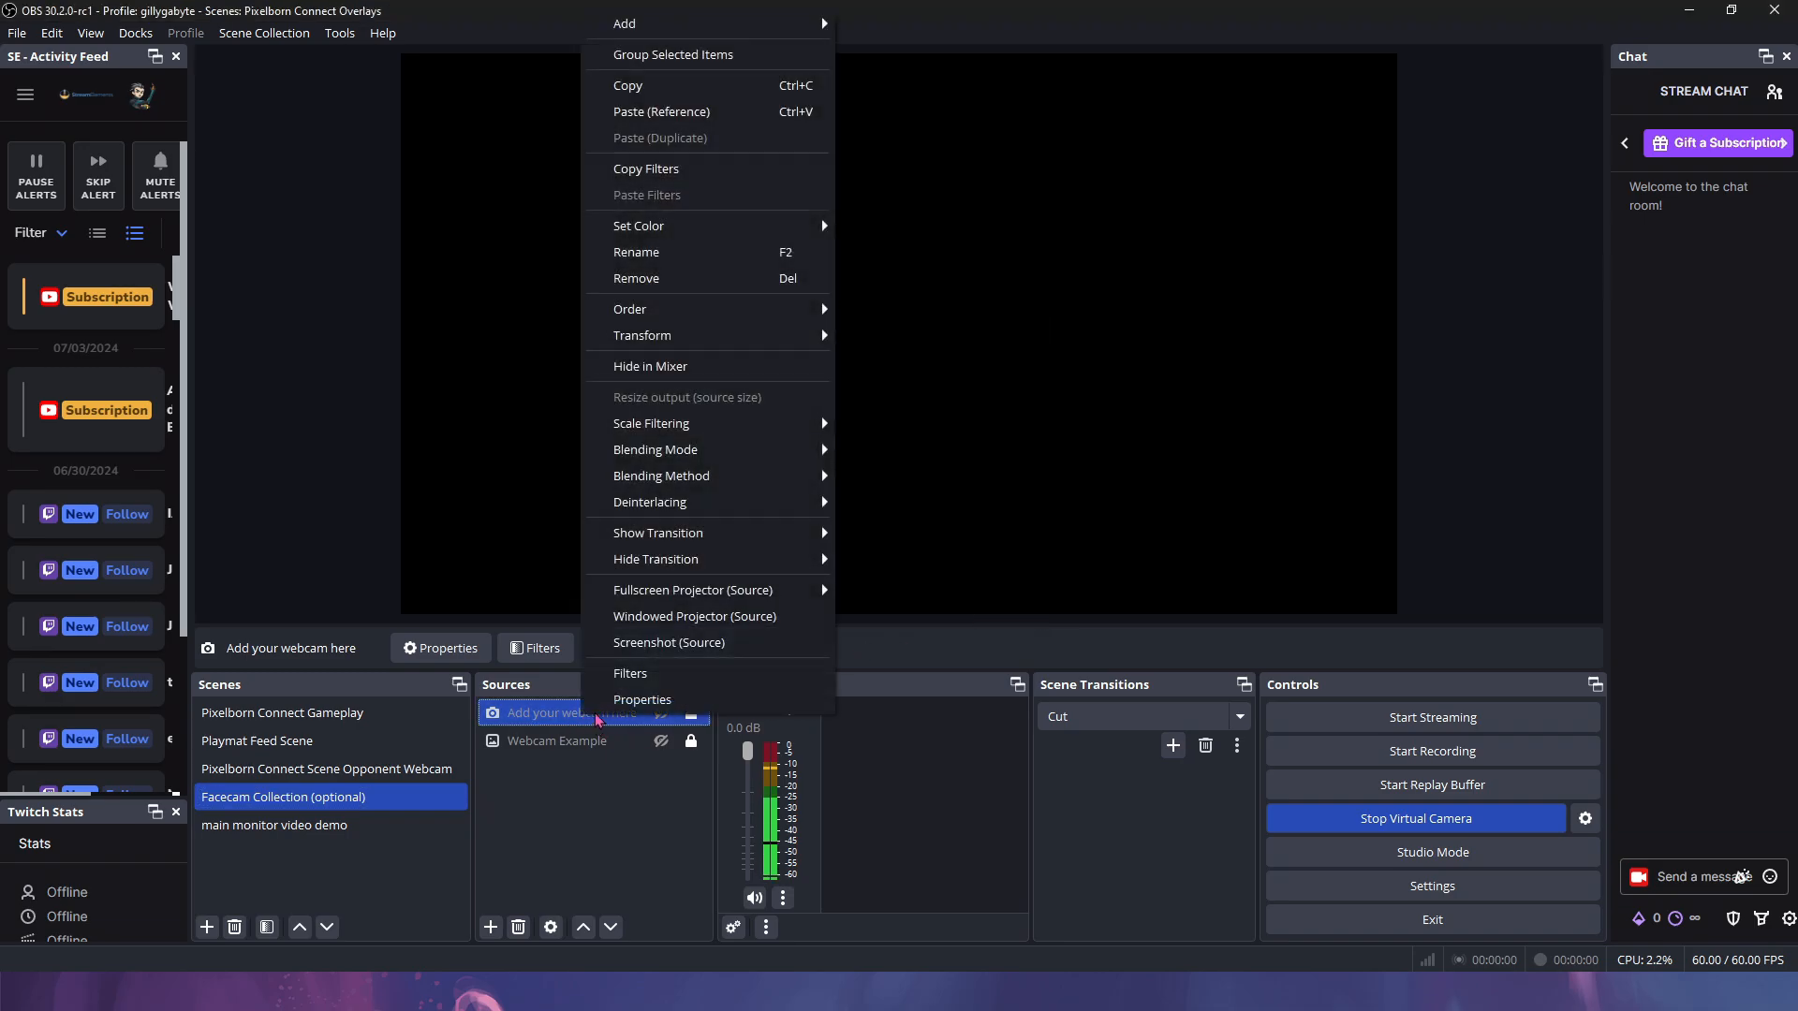
pyautogui.click(658, 700)
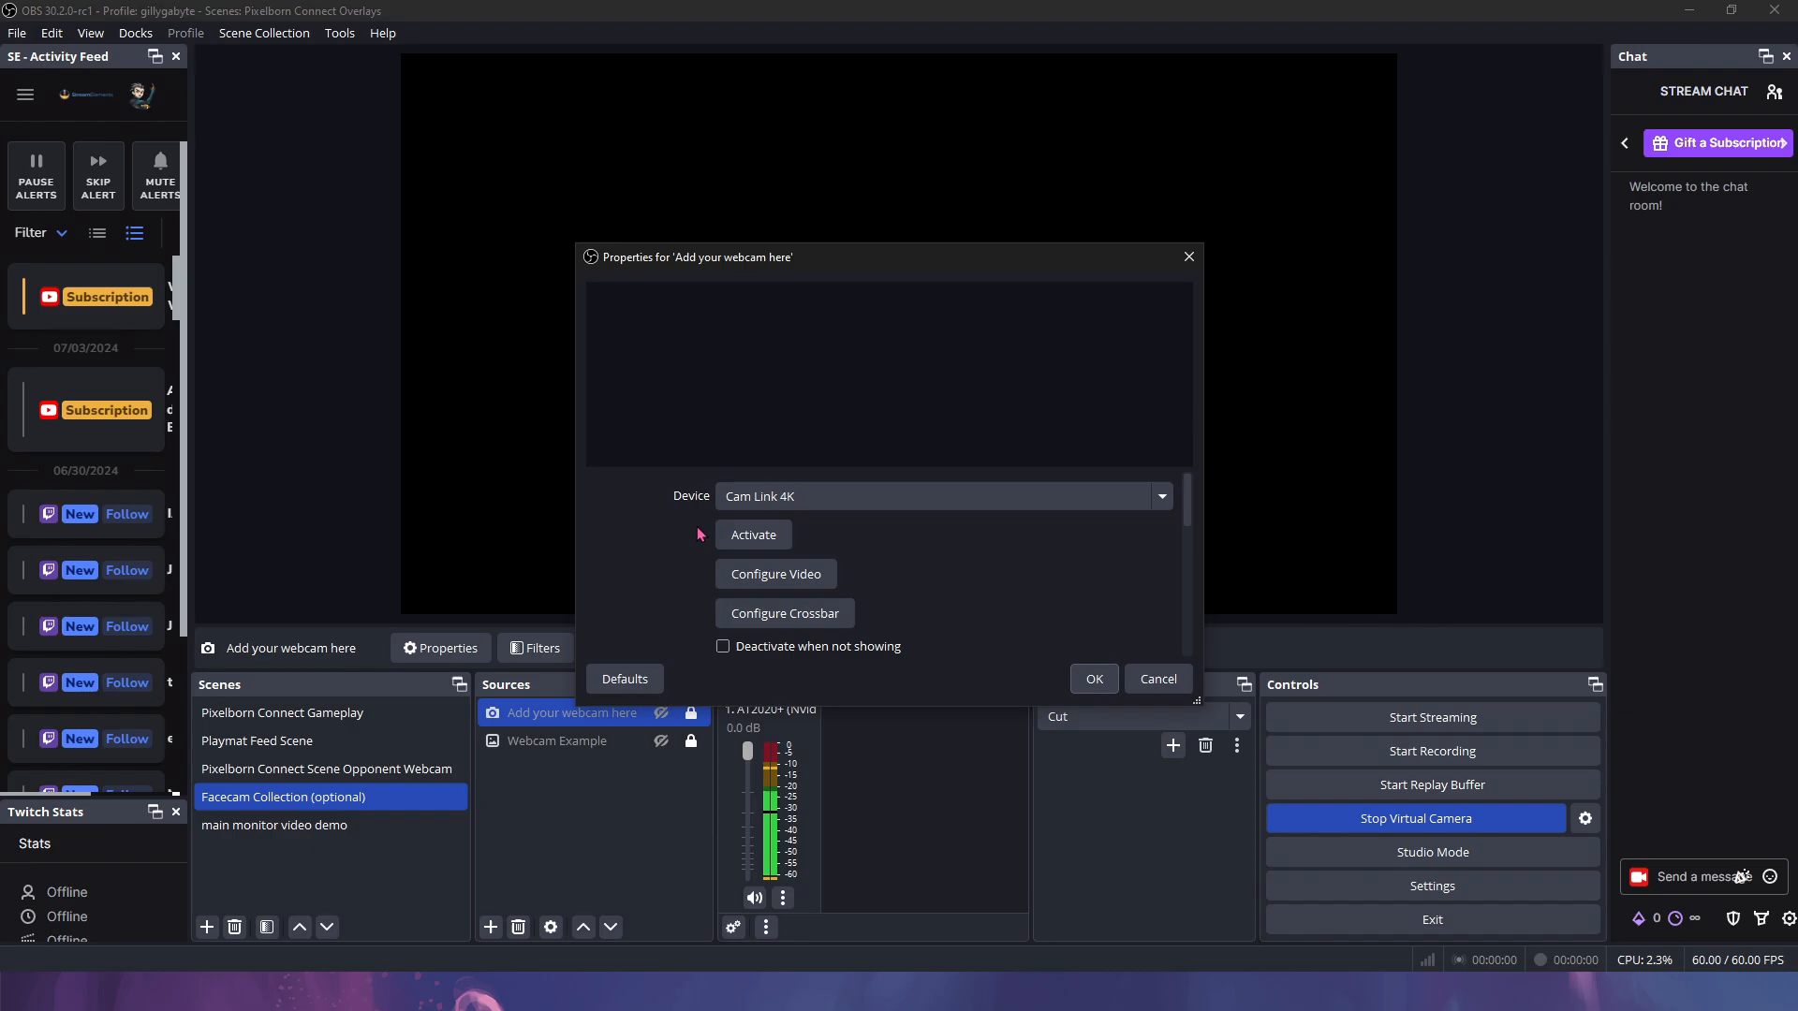
pyautogui.click(803, 501)
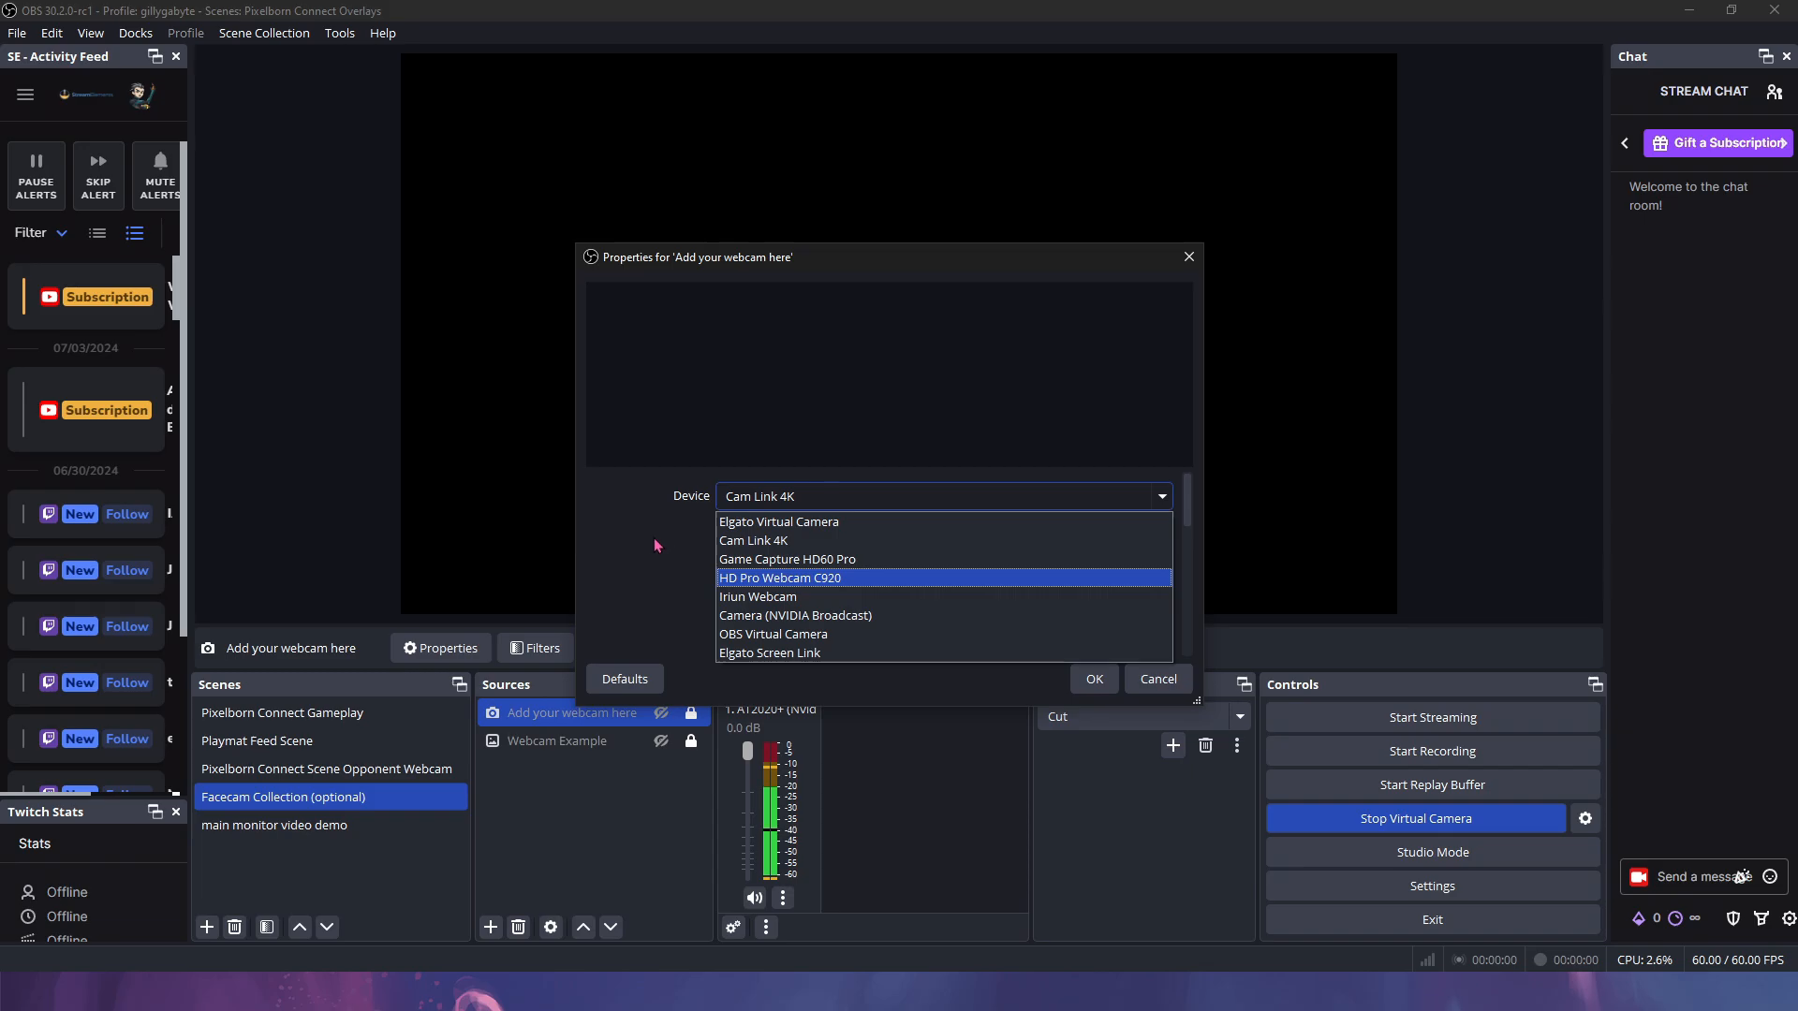
pyautogui.click(655, 543)
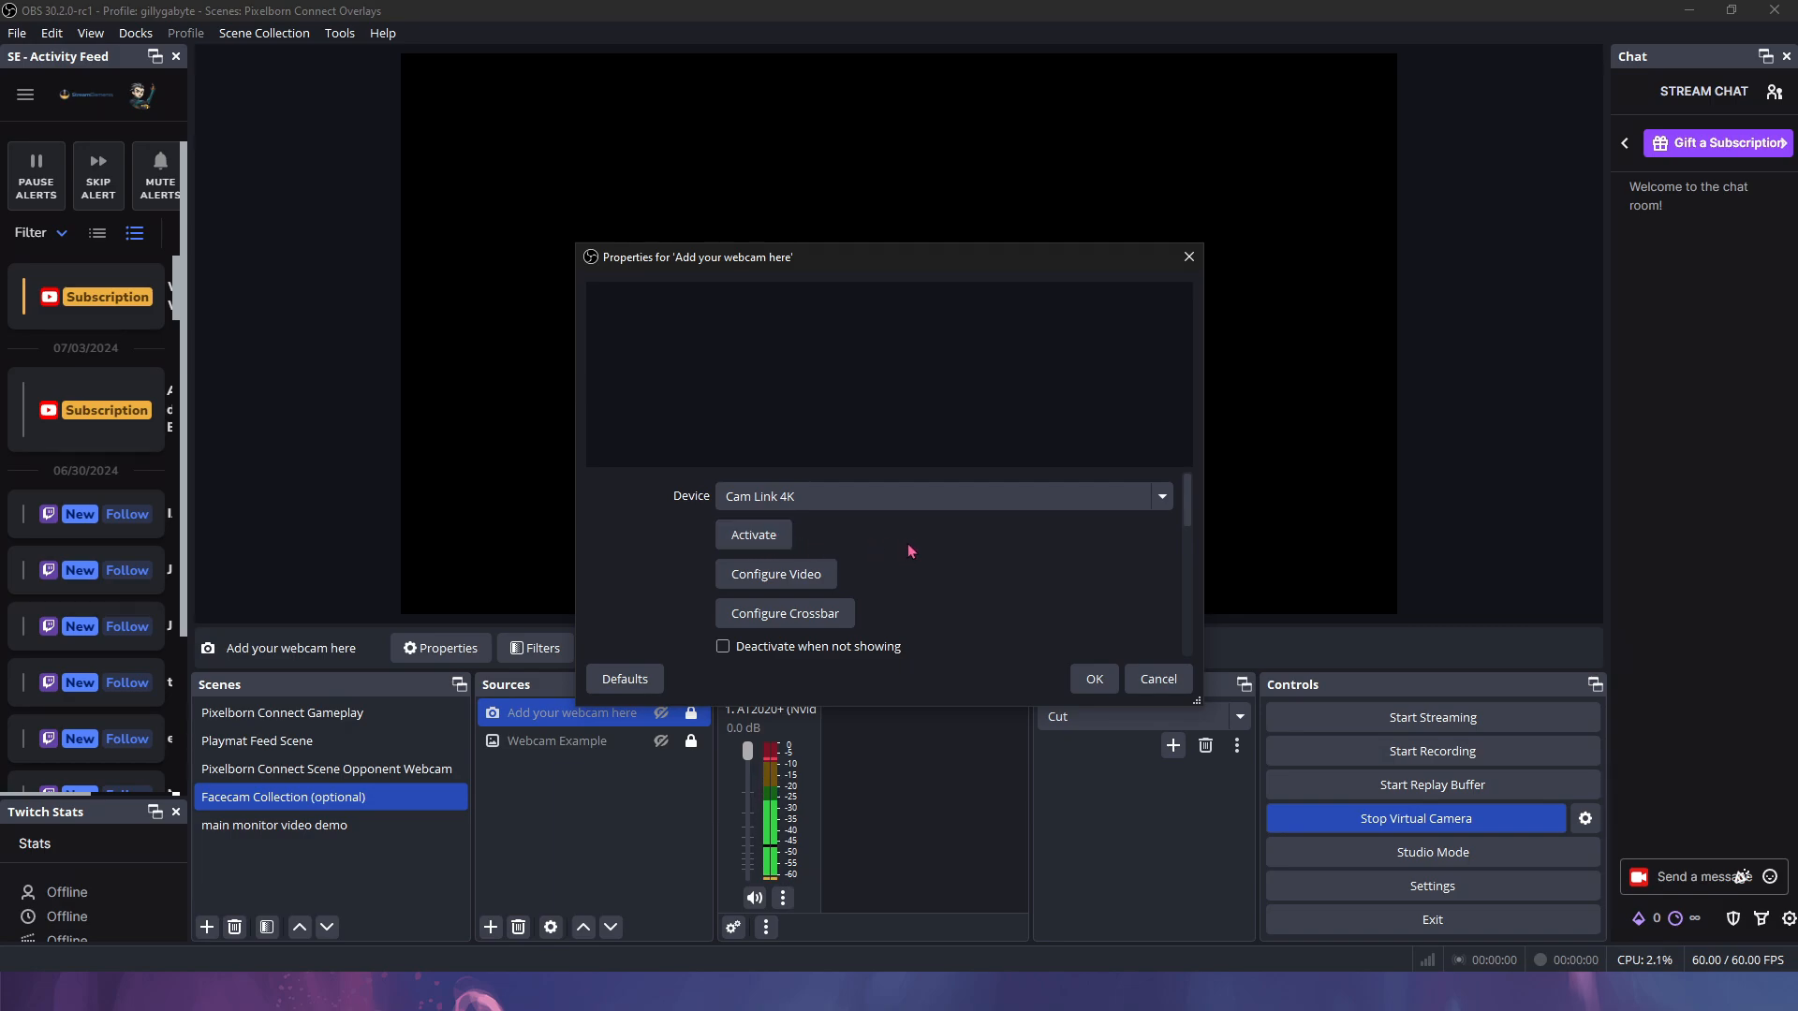
pyautogui.click(1094, 678)
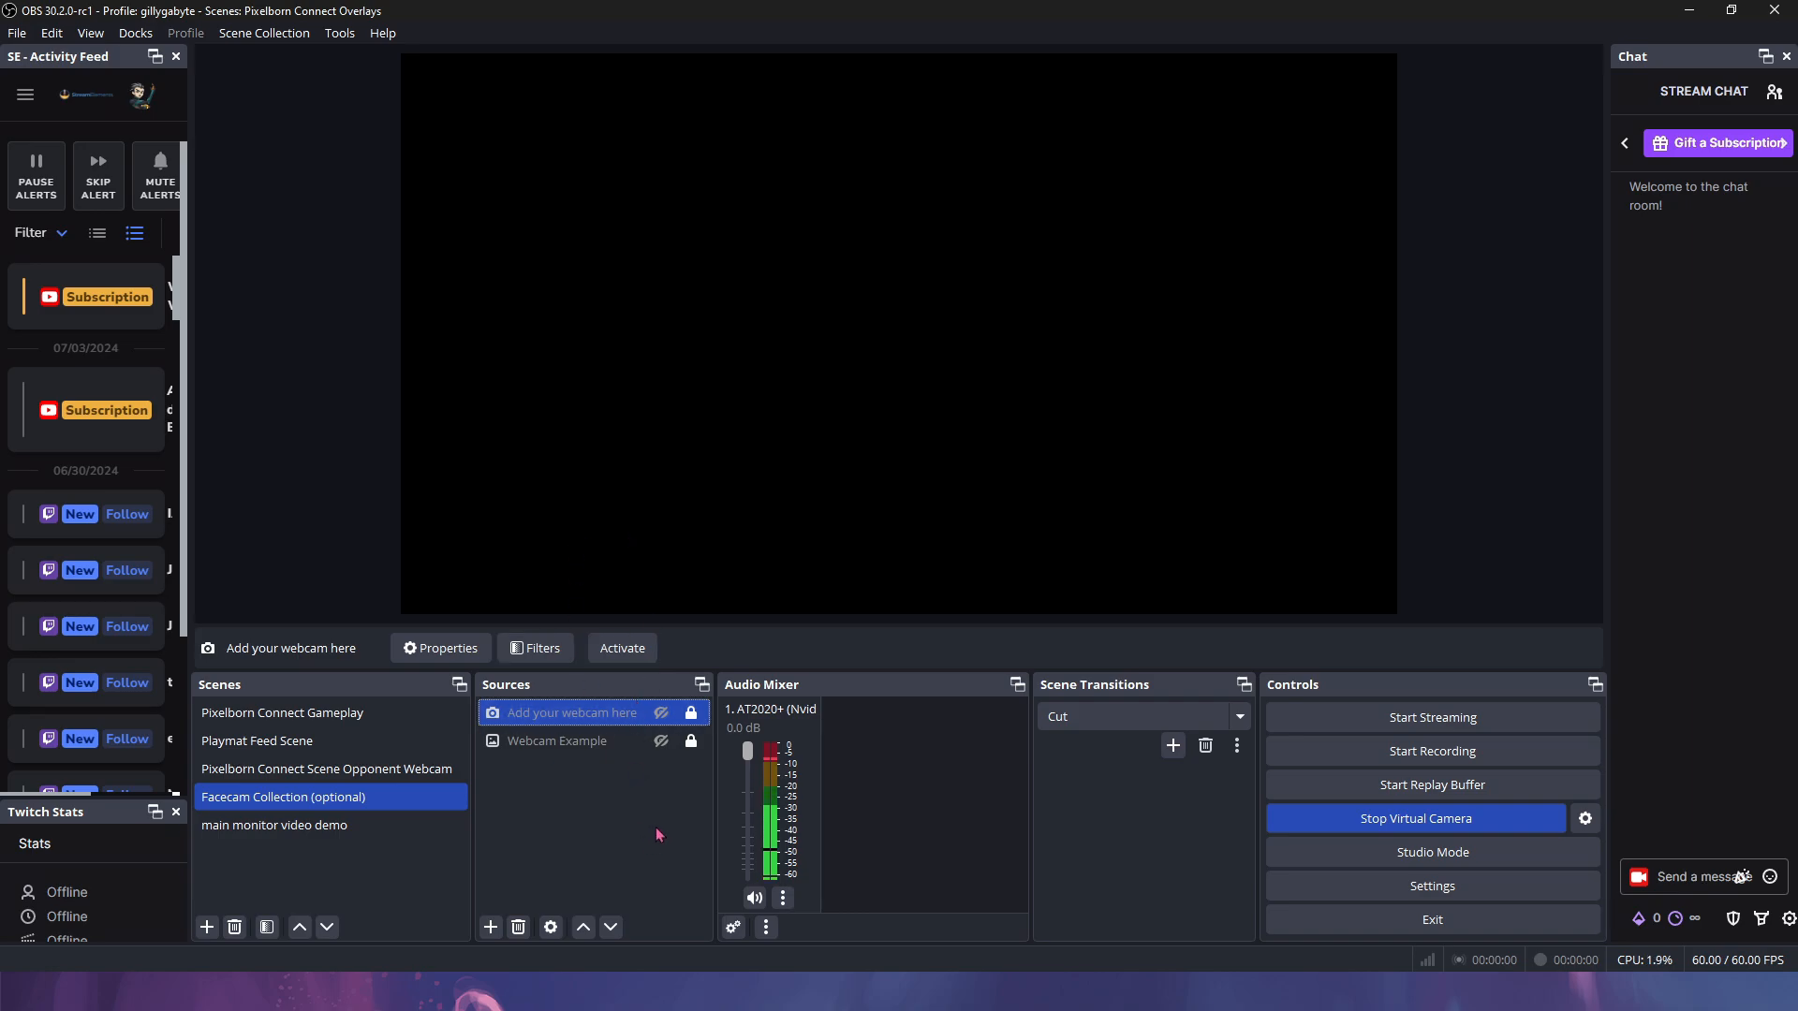
# - Unhide Webcam Example, select the Opponent Webcam scene, cancel a Game Capture, and open Pixelborn Connect's properties
pyautogui.click(661, 740)
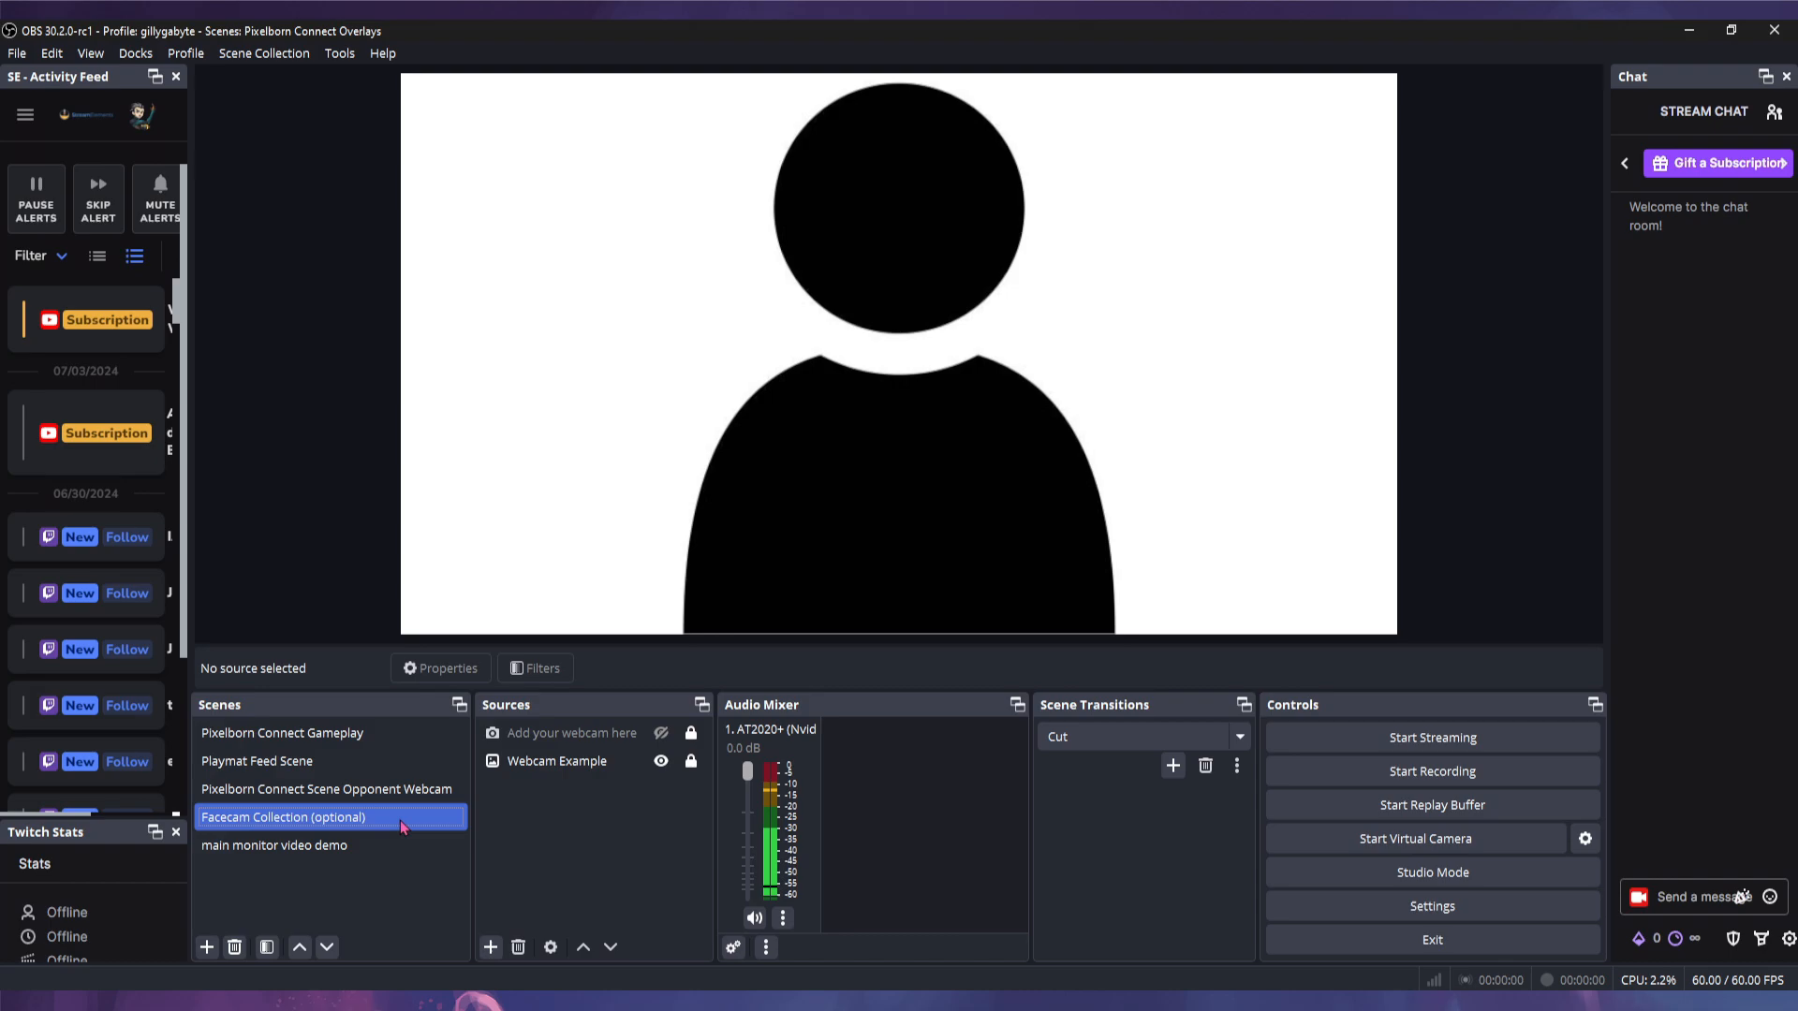
pyautogui.click(343, 801)
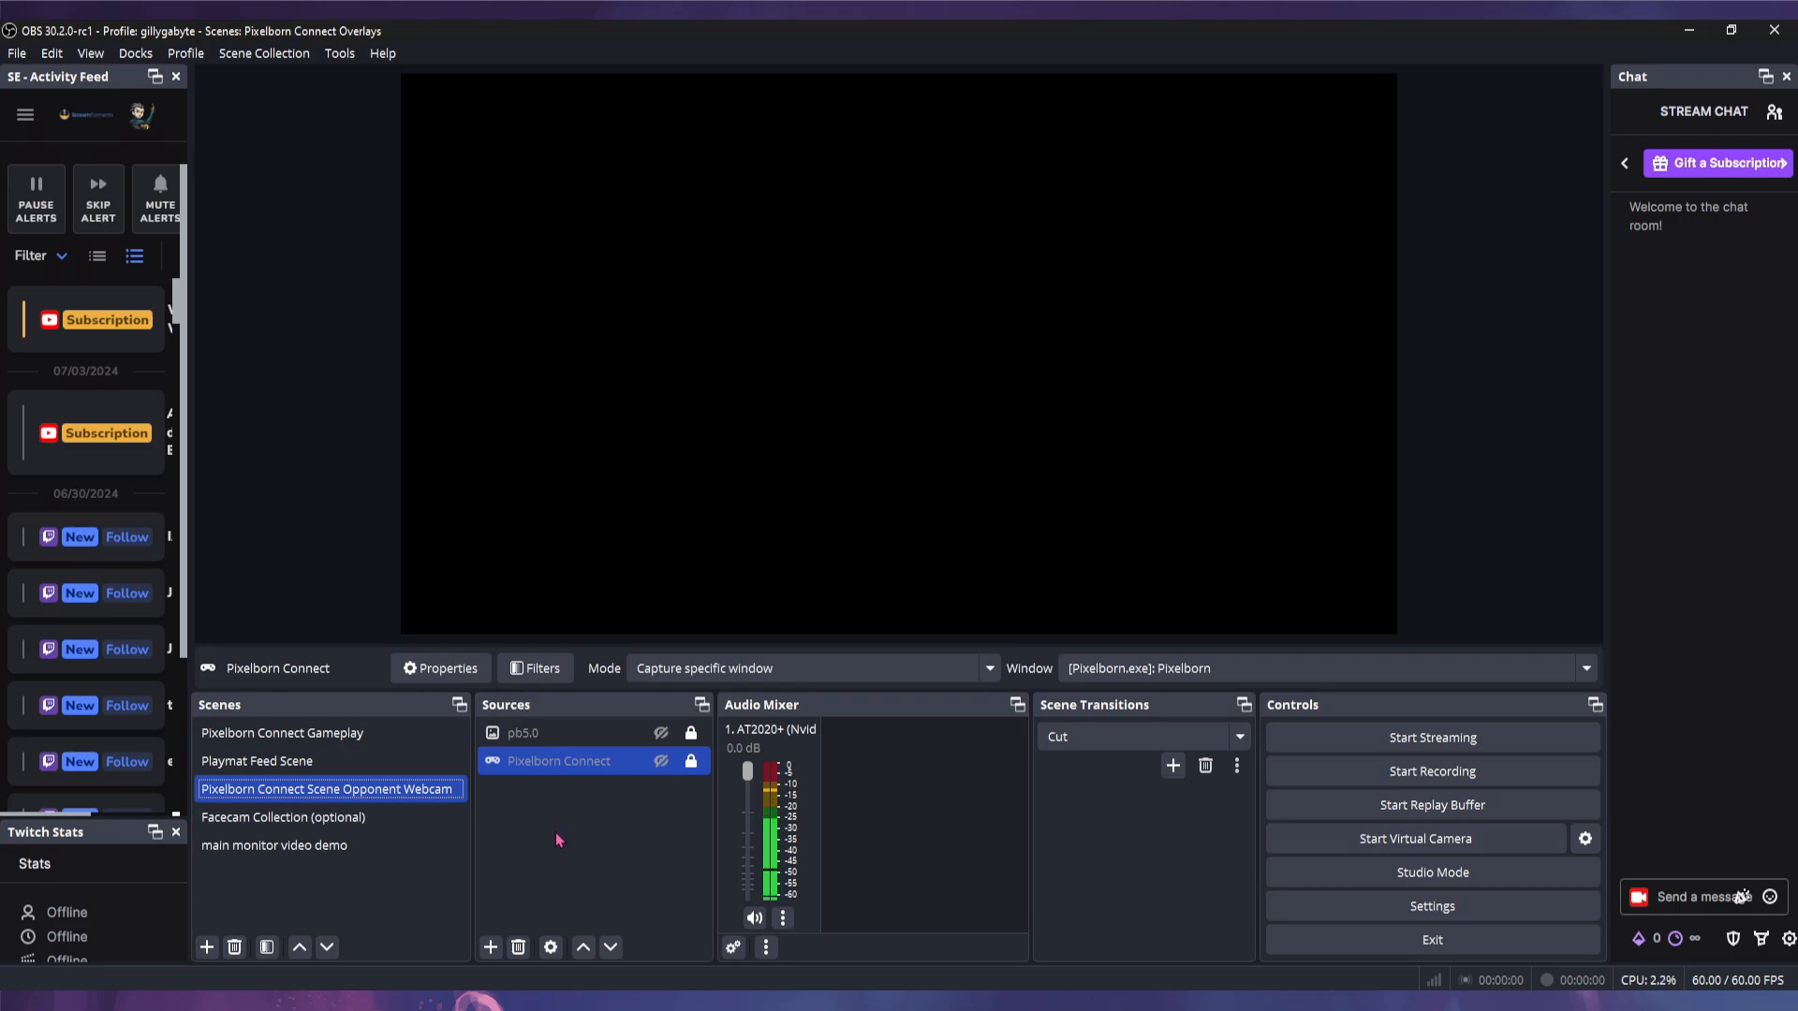
pyautogui.click(493, 946)
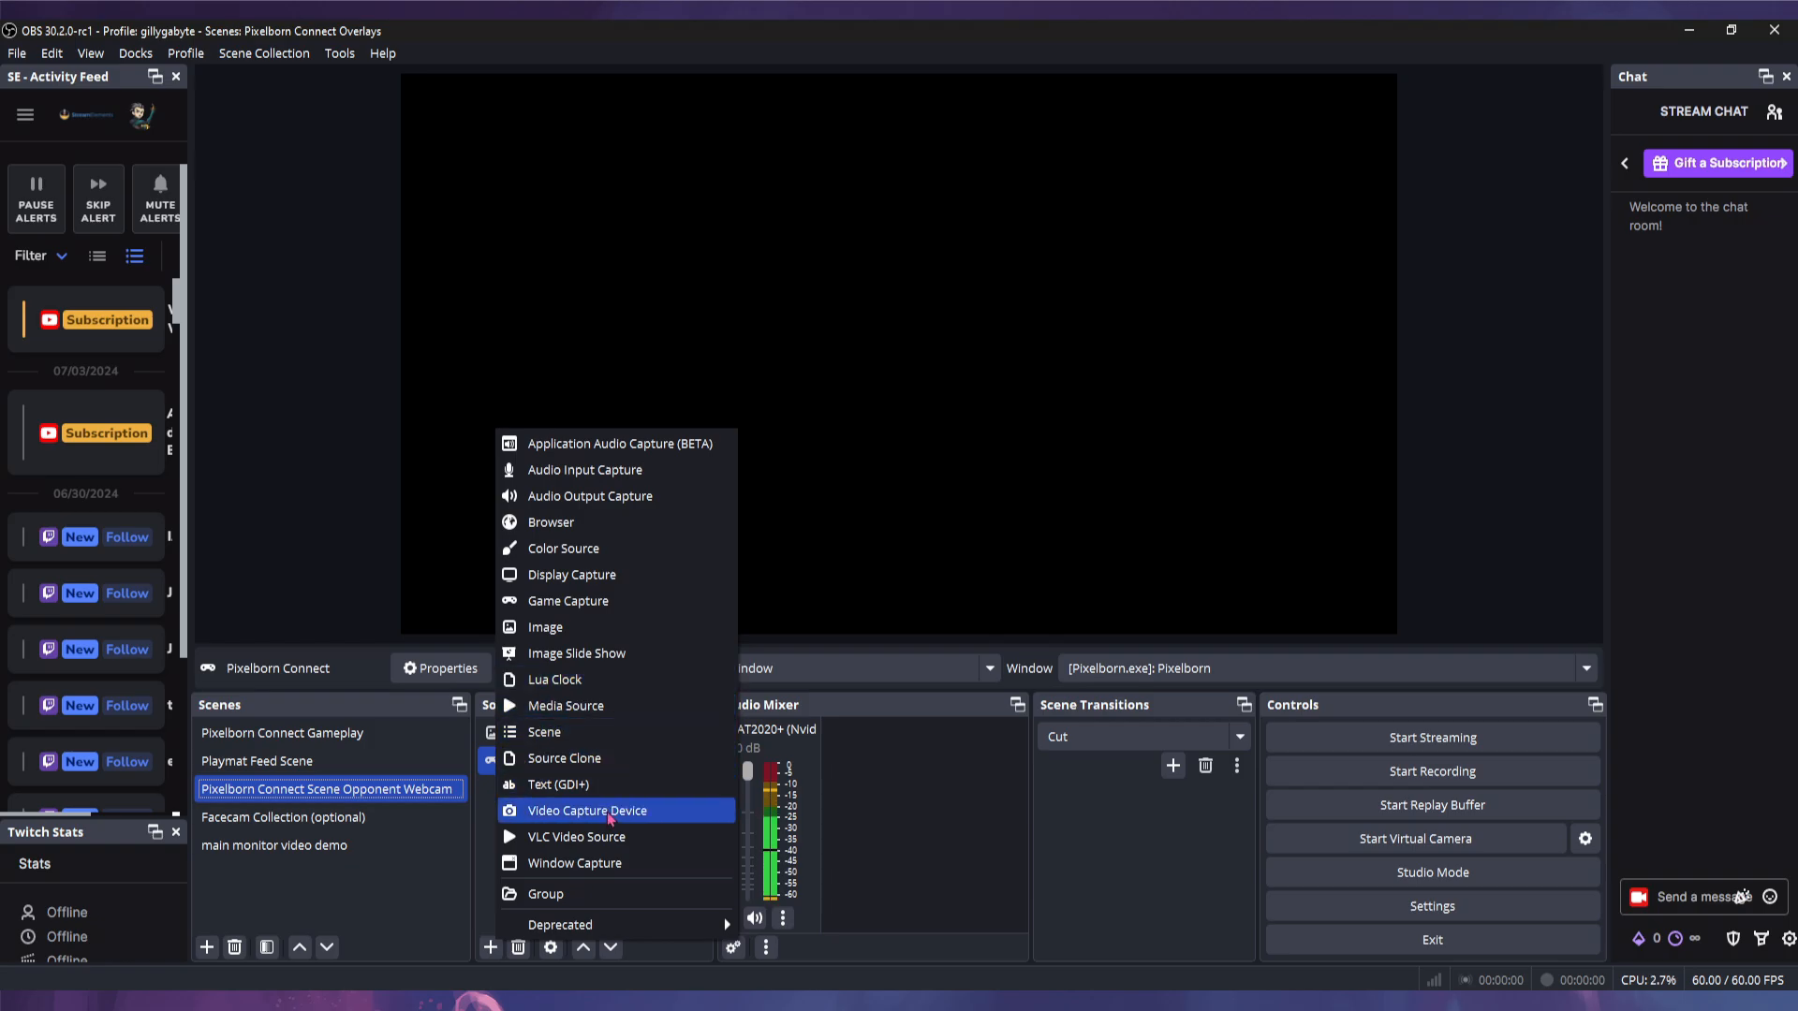
pyautogui.click(588, 604)
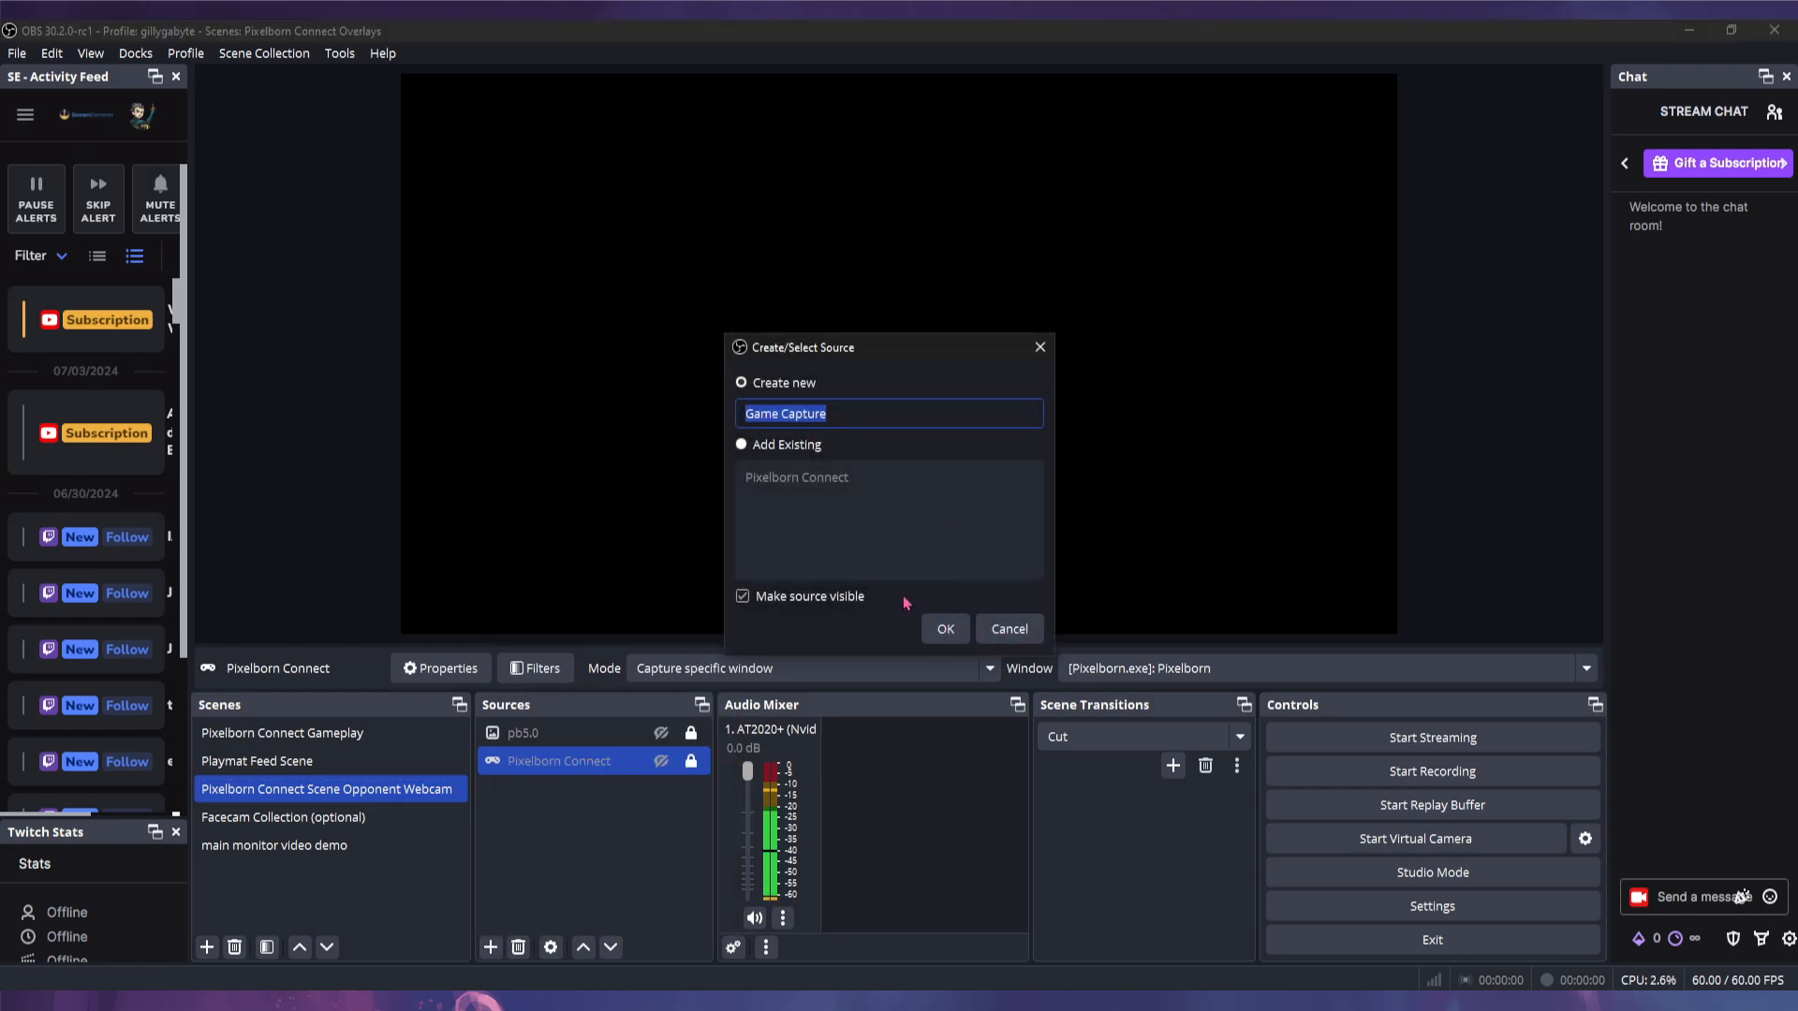
pyautogui.click(1010, 628)
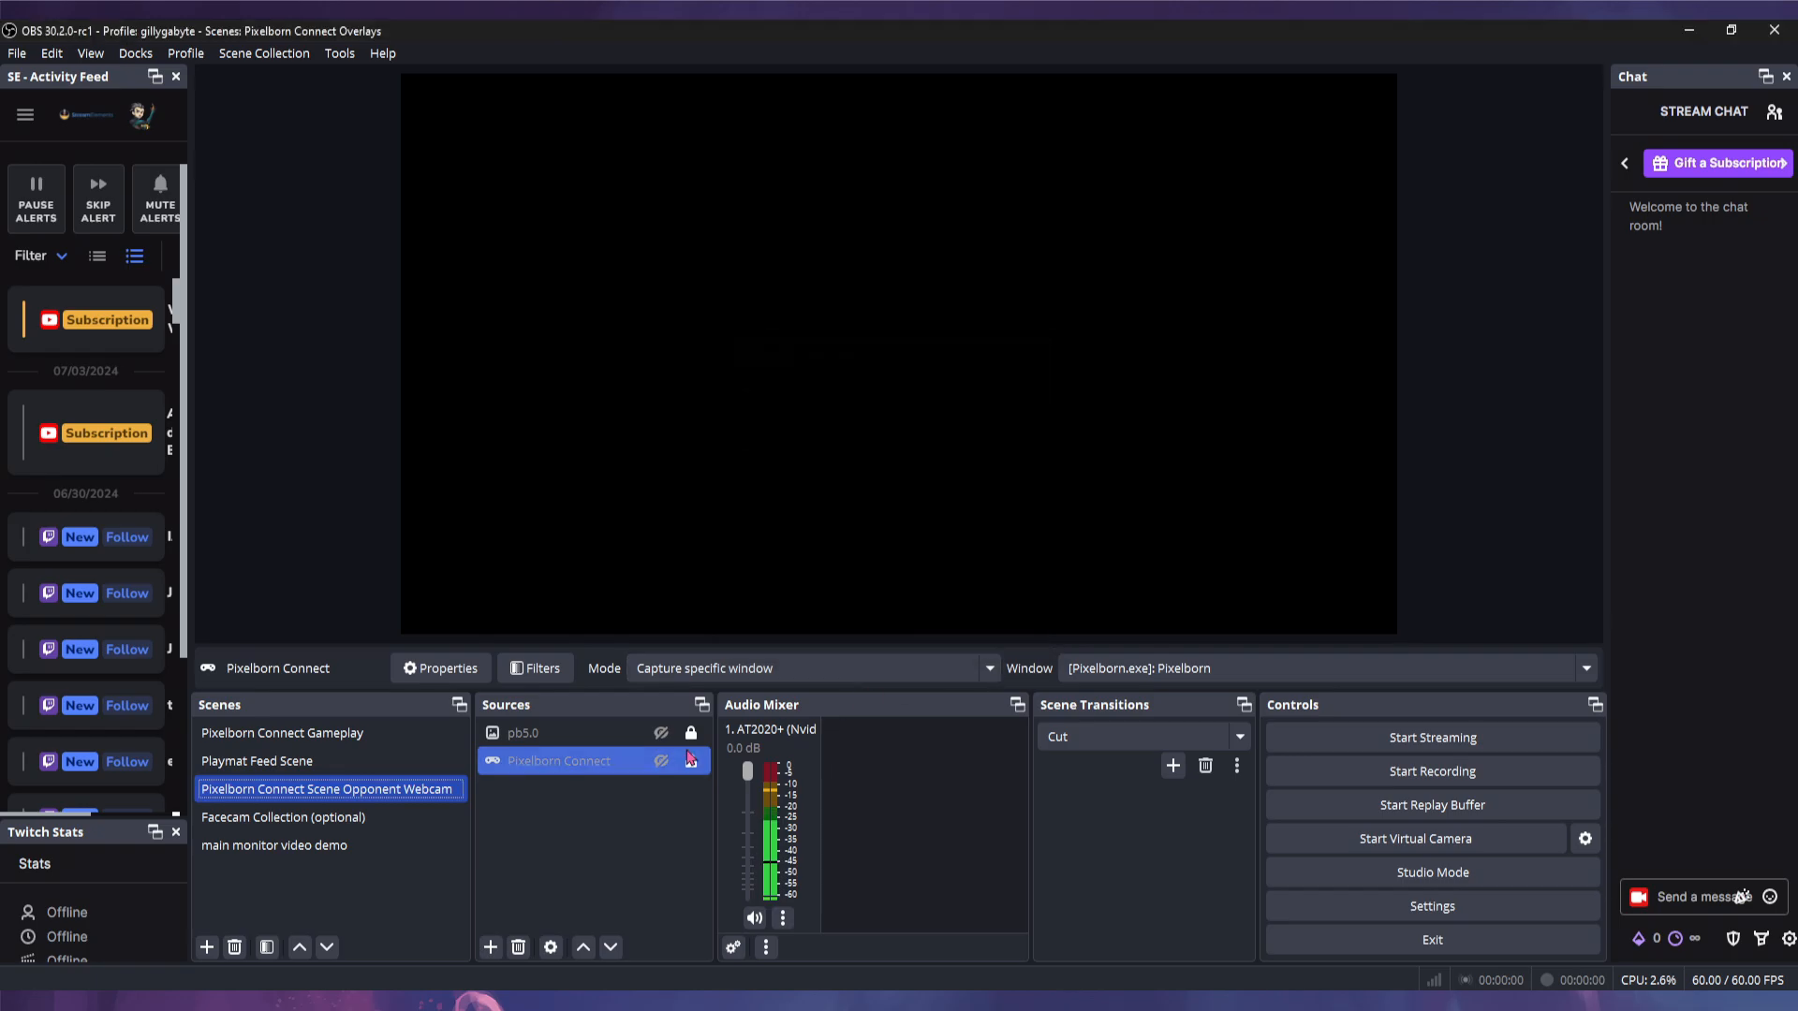
pyautogui.rightClick(582, 766)
pyautogui.click(655, 744)
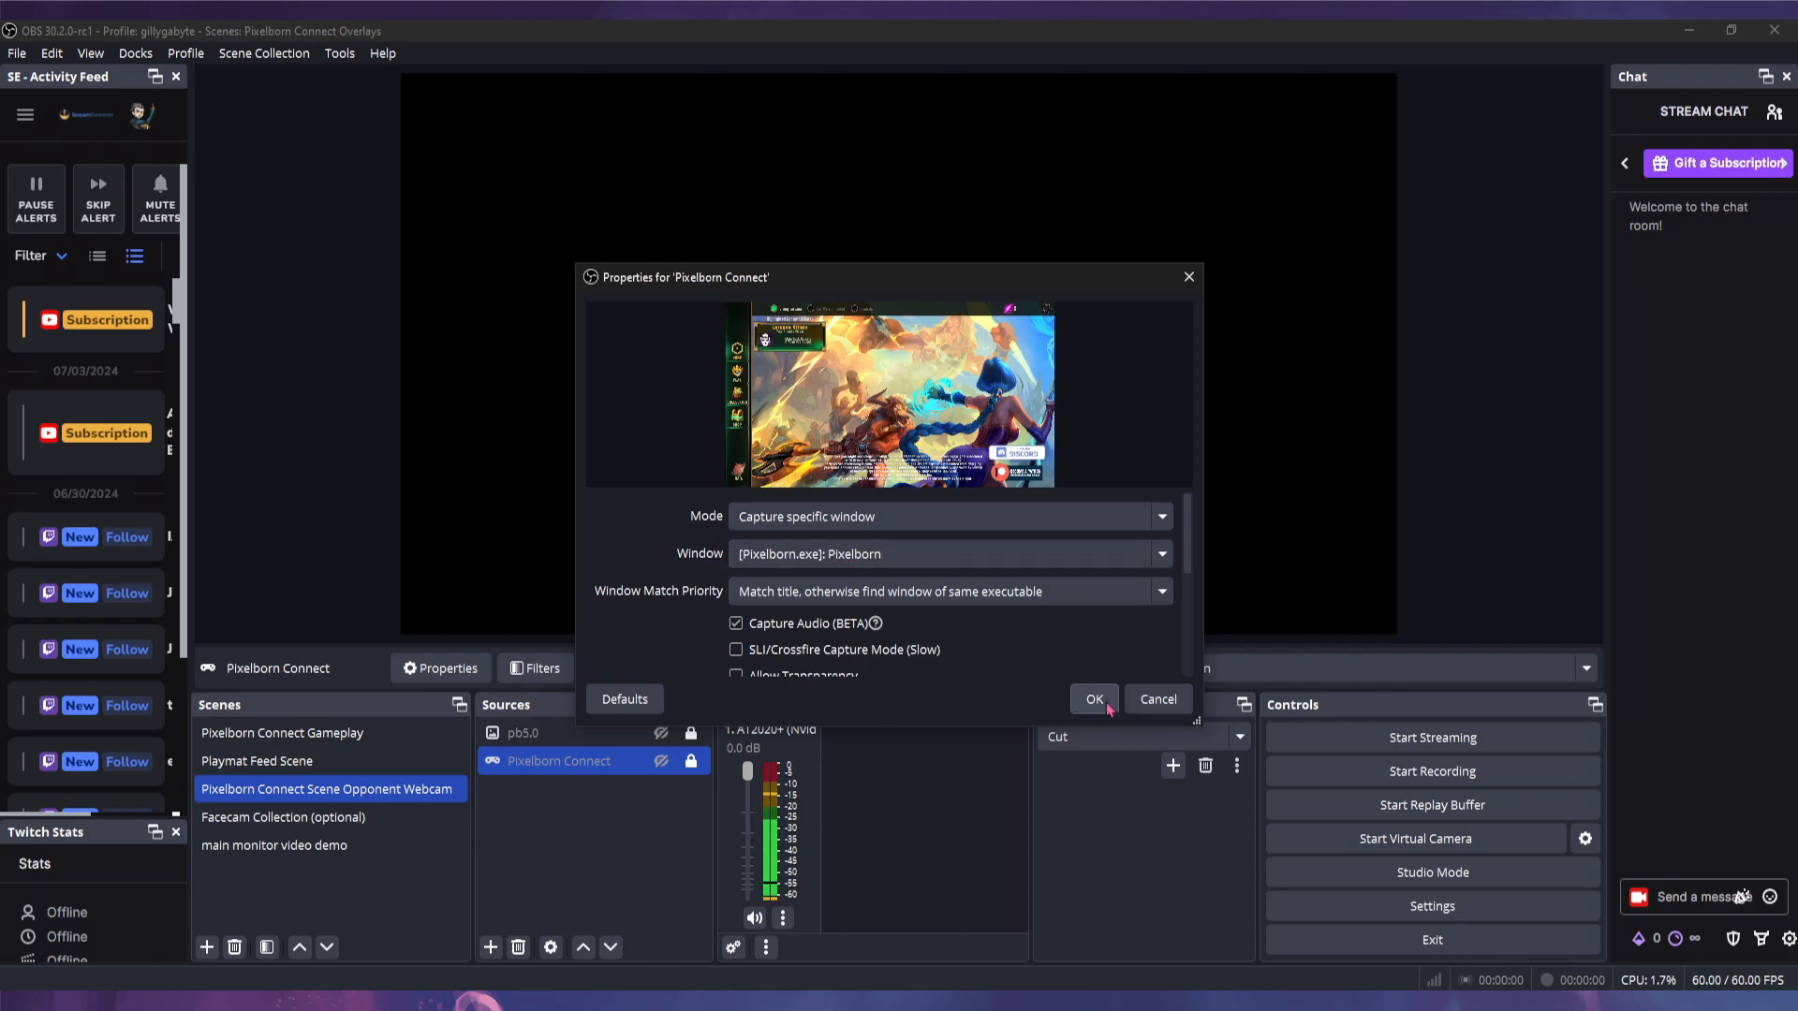
# - Close the Pixelborn Connect properties unchanged, hide the live capture, and show the pb5.0 overlay
pyautogui.click(1159, 704)
pyautogui.click(665, 762)
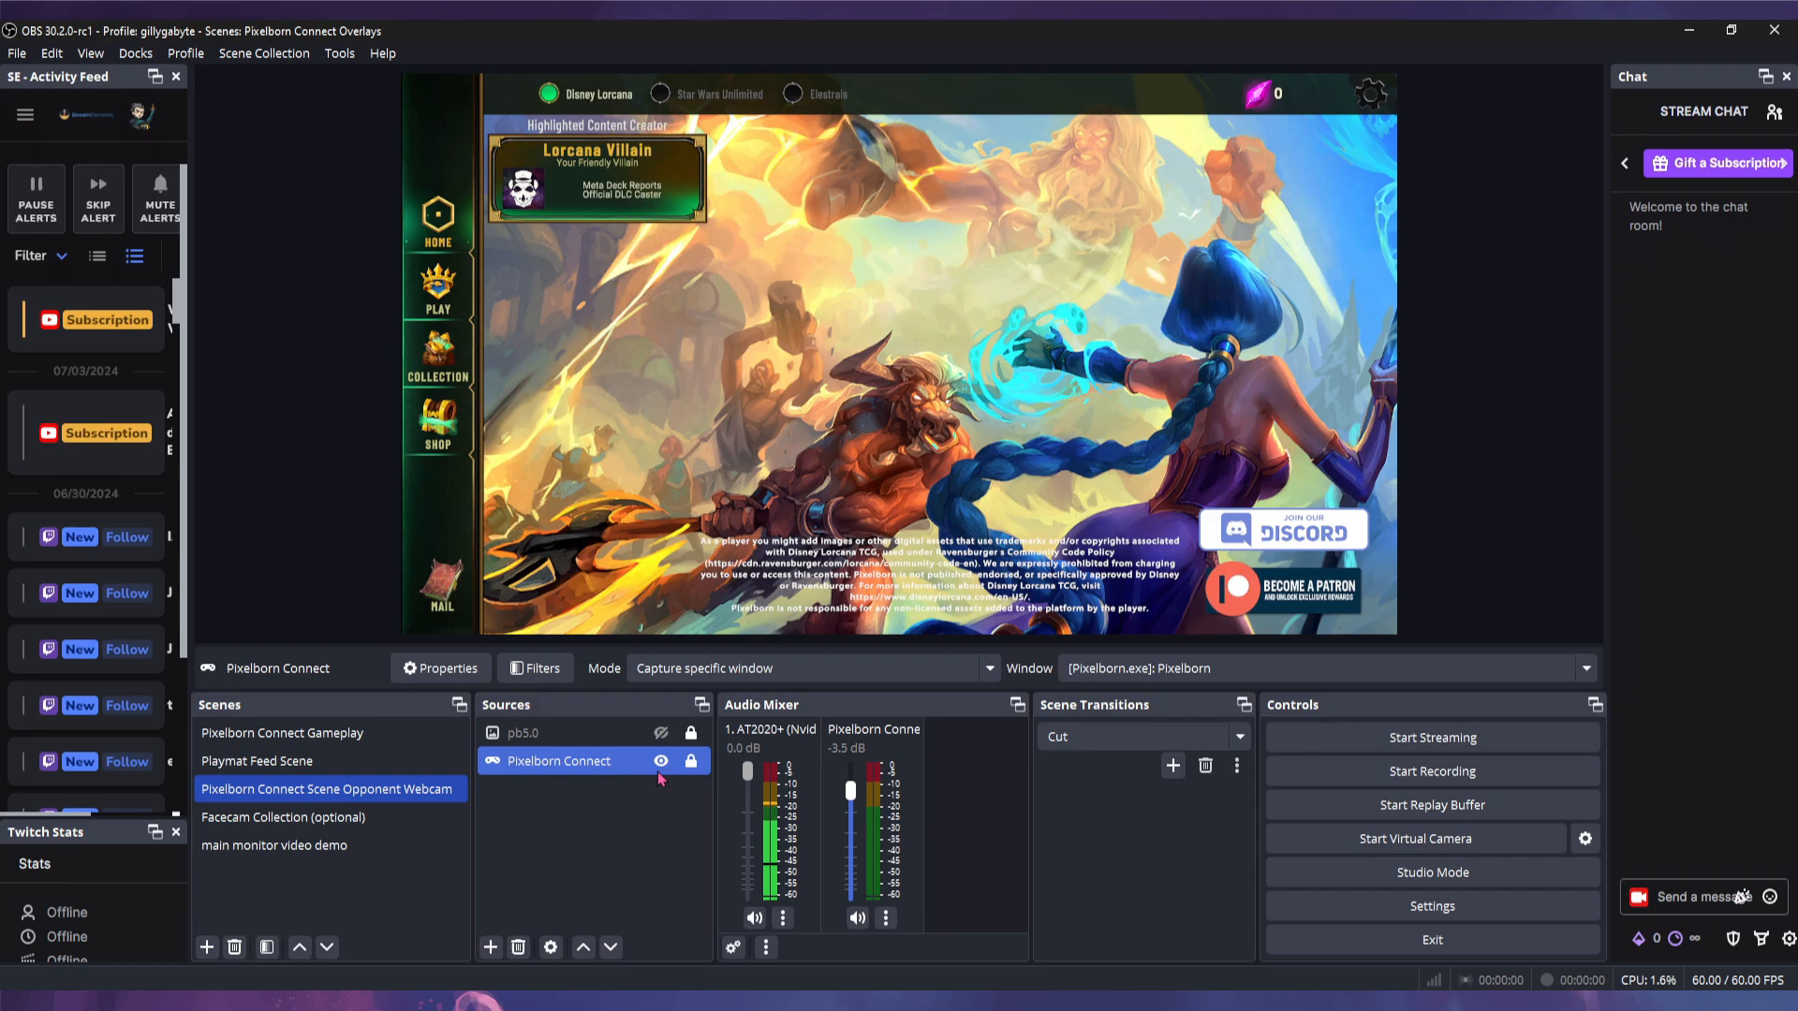
pyautogui.click(661, 760)
pyautogui.click(661, 732)
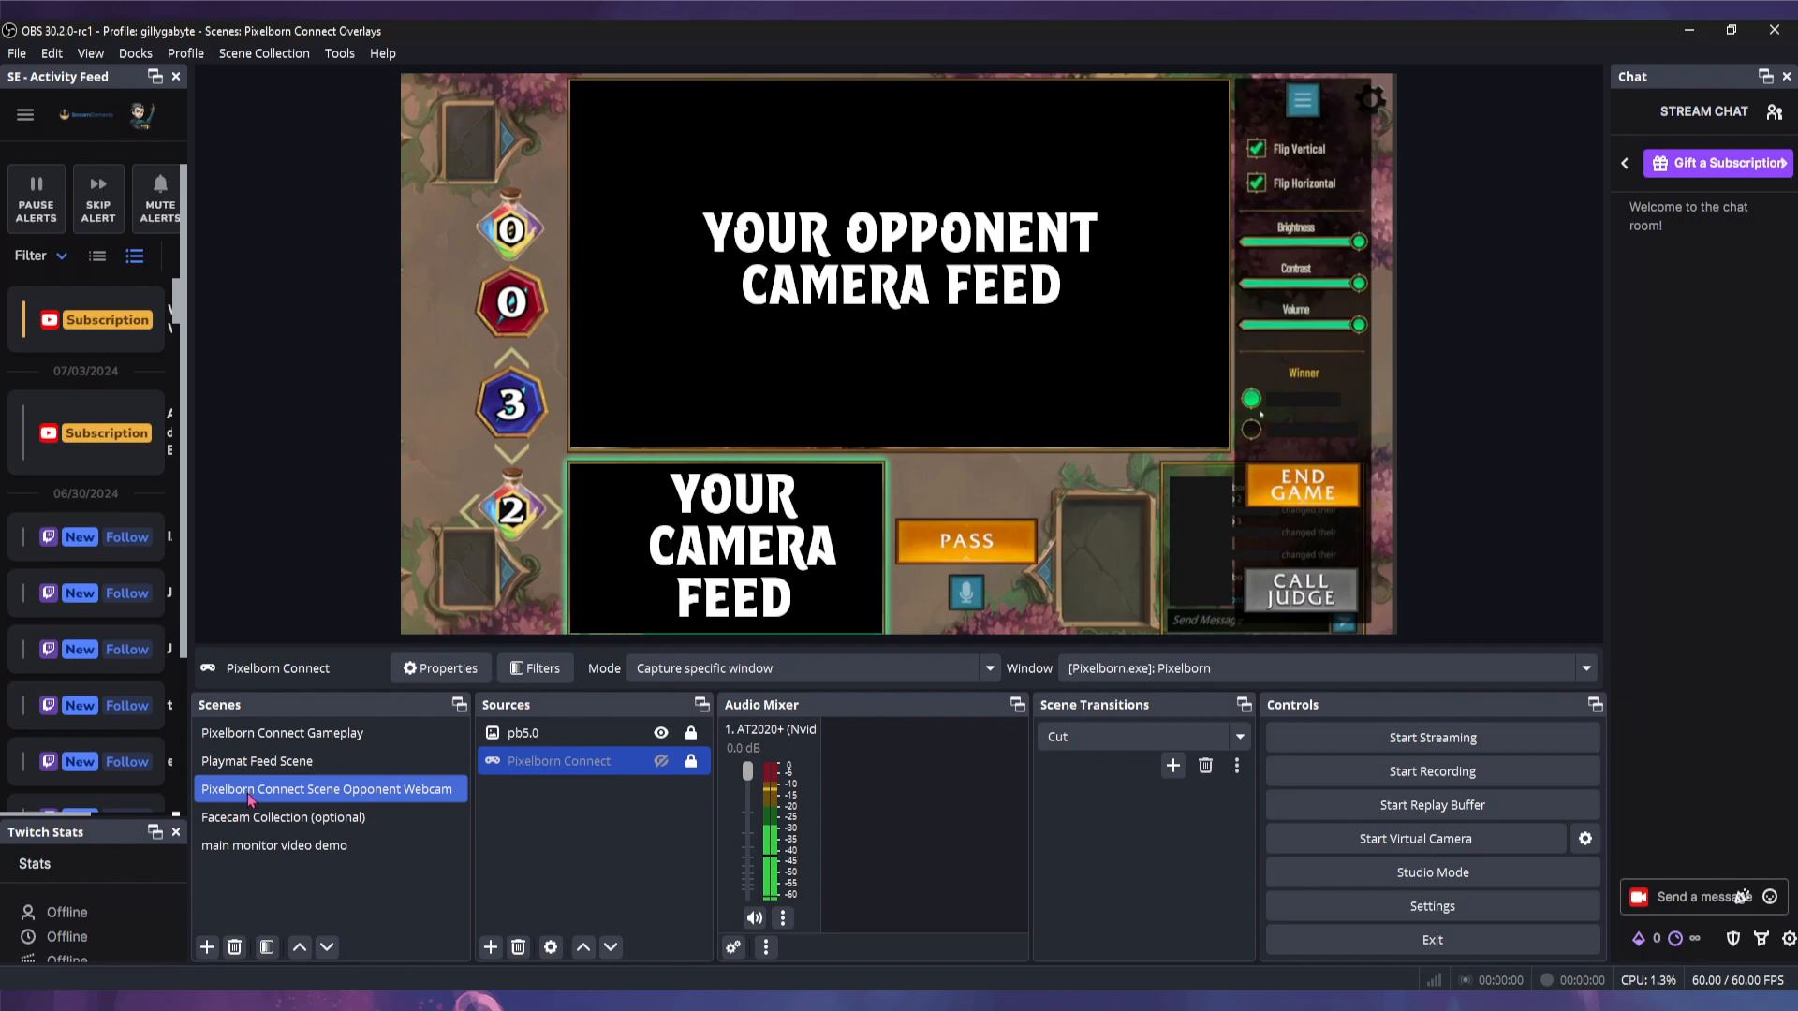
# - Enable the Image Mask/Blend filter on the Opponent Webcam scene
pyautogui.rightClick(374, 798)
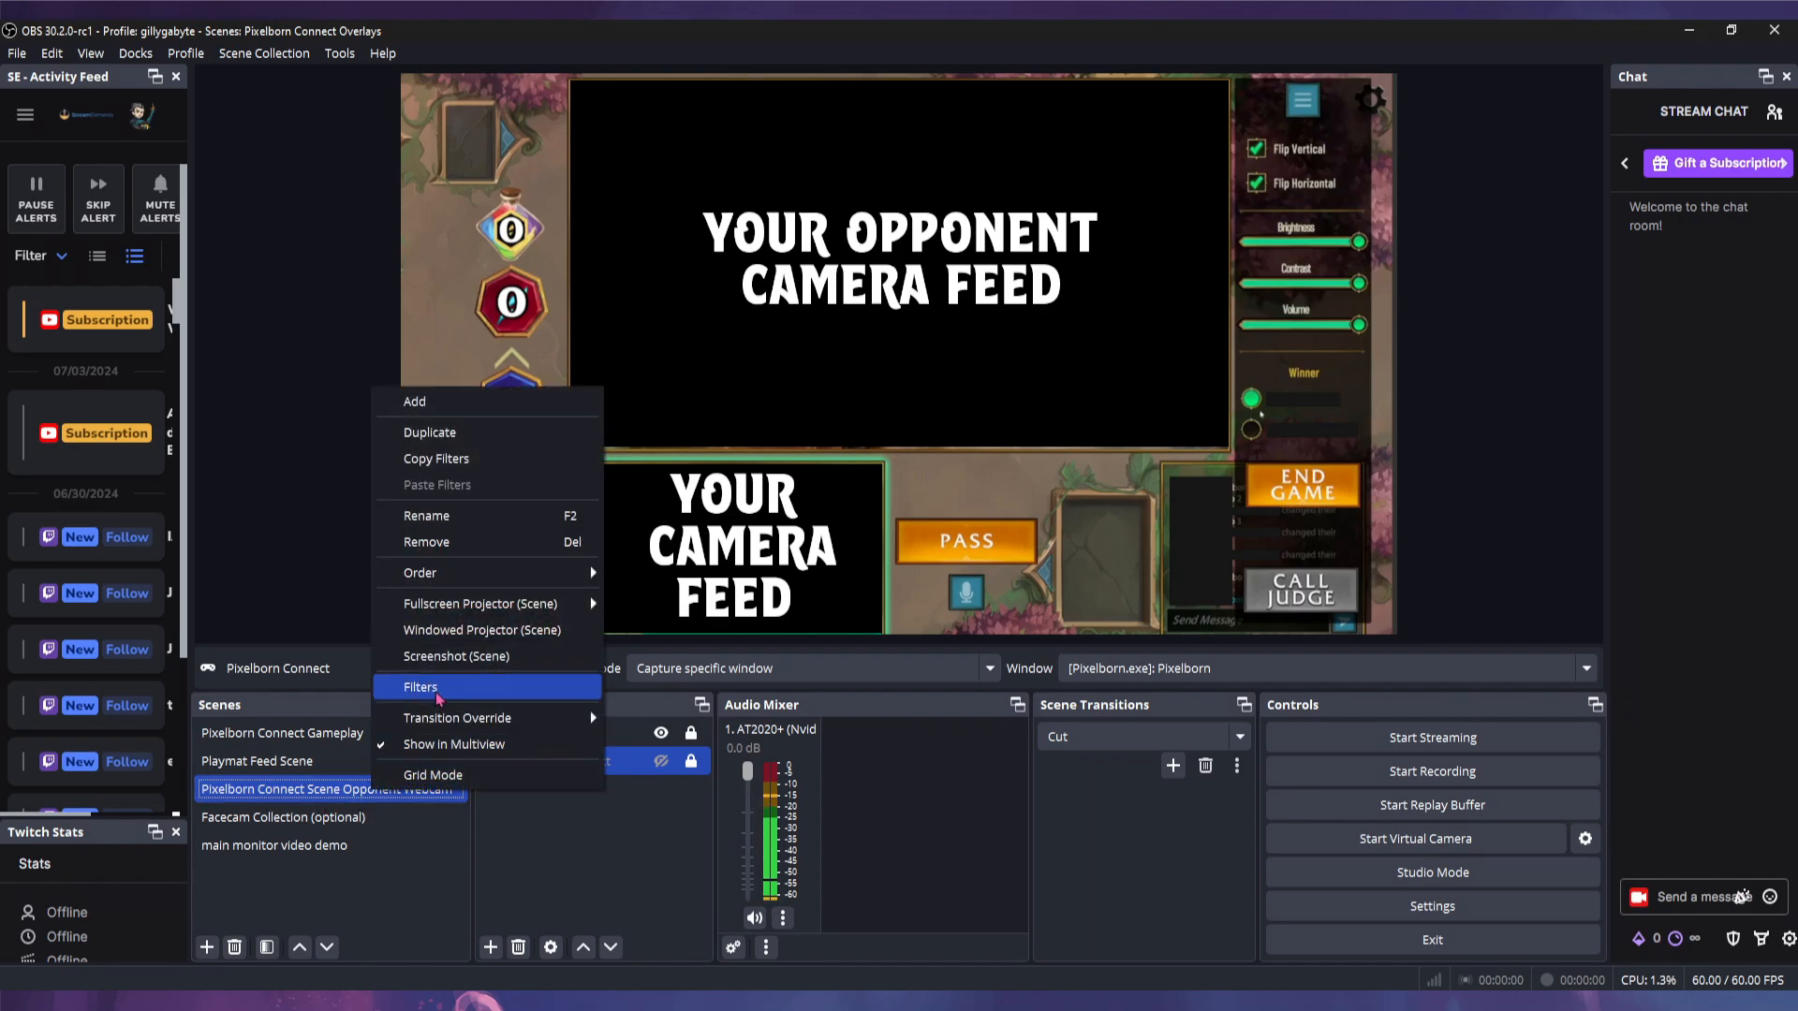
pyautogui.click(438, 693)
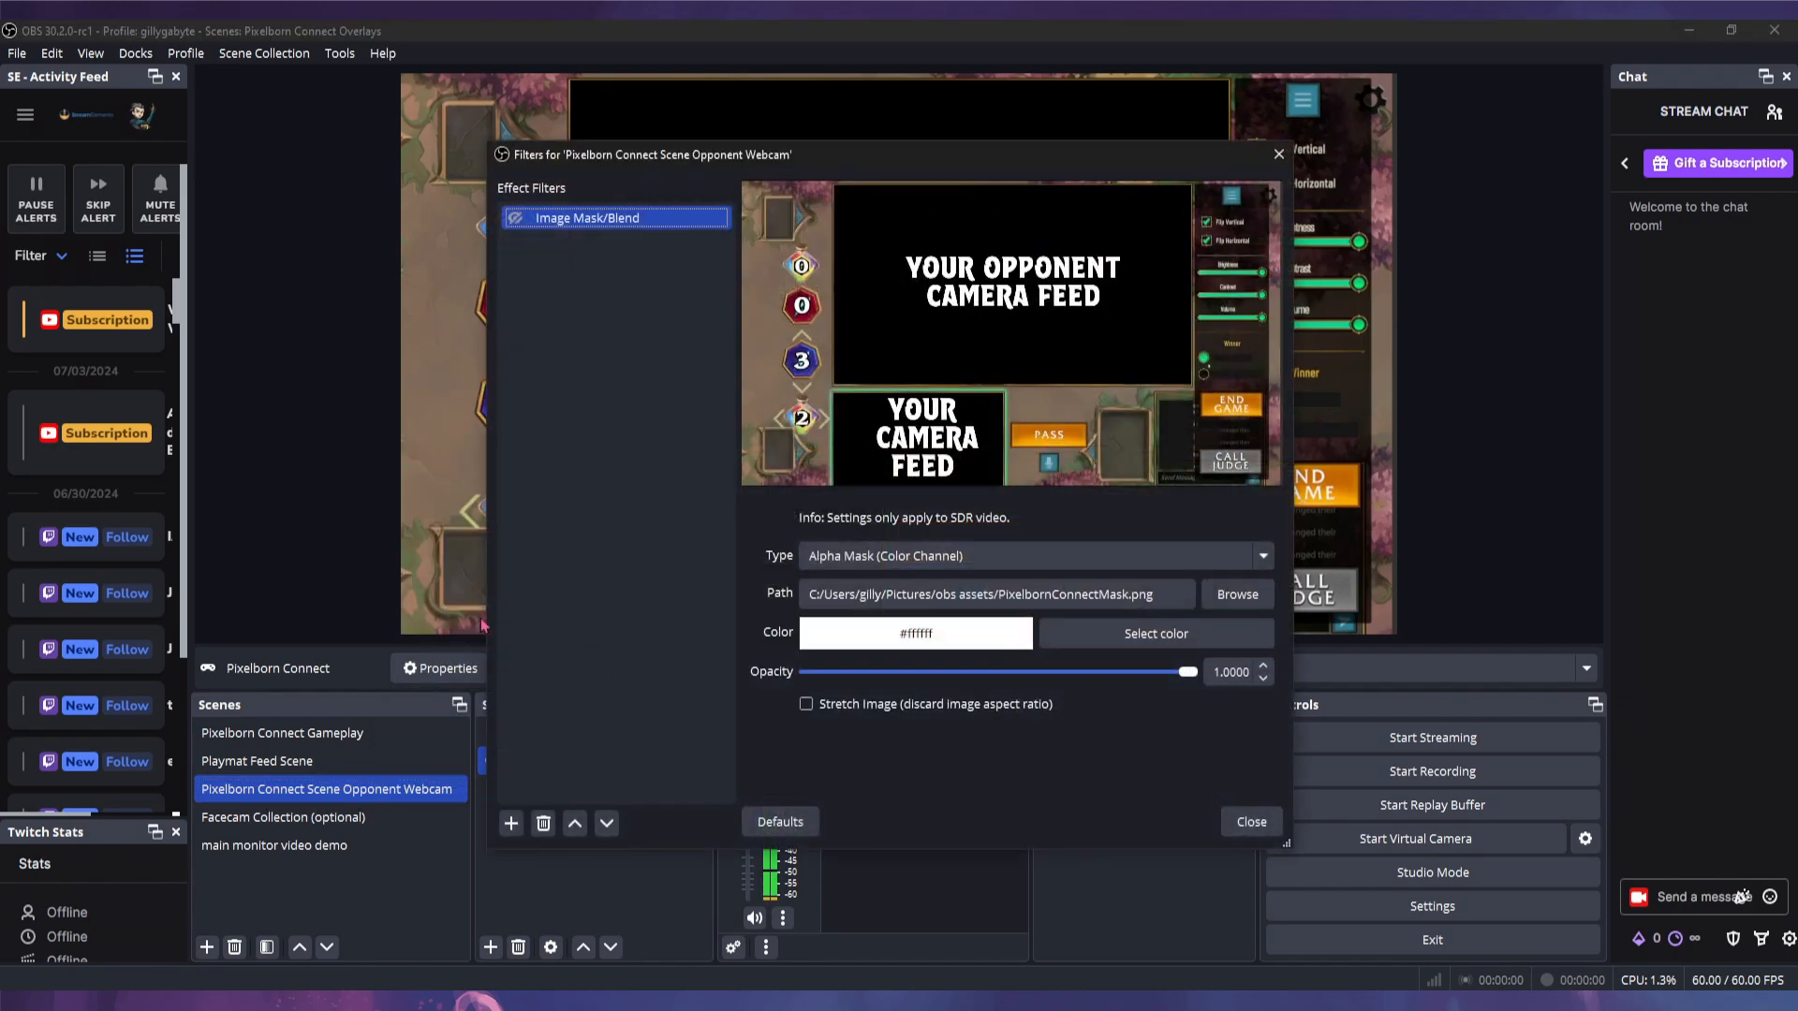
pyautogui.click(511, 823)
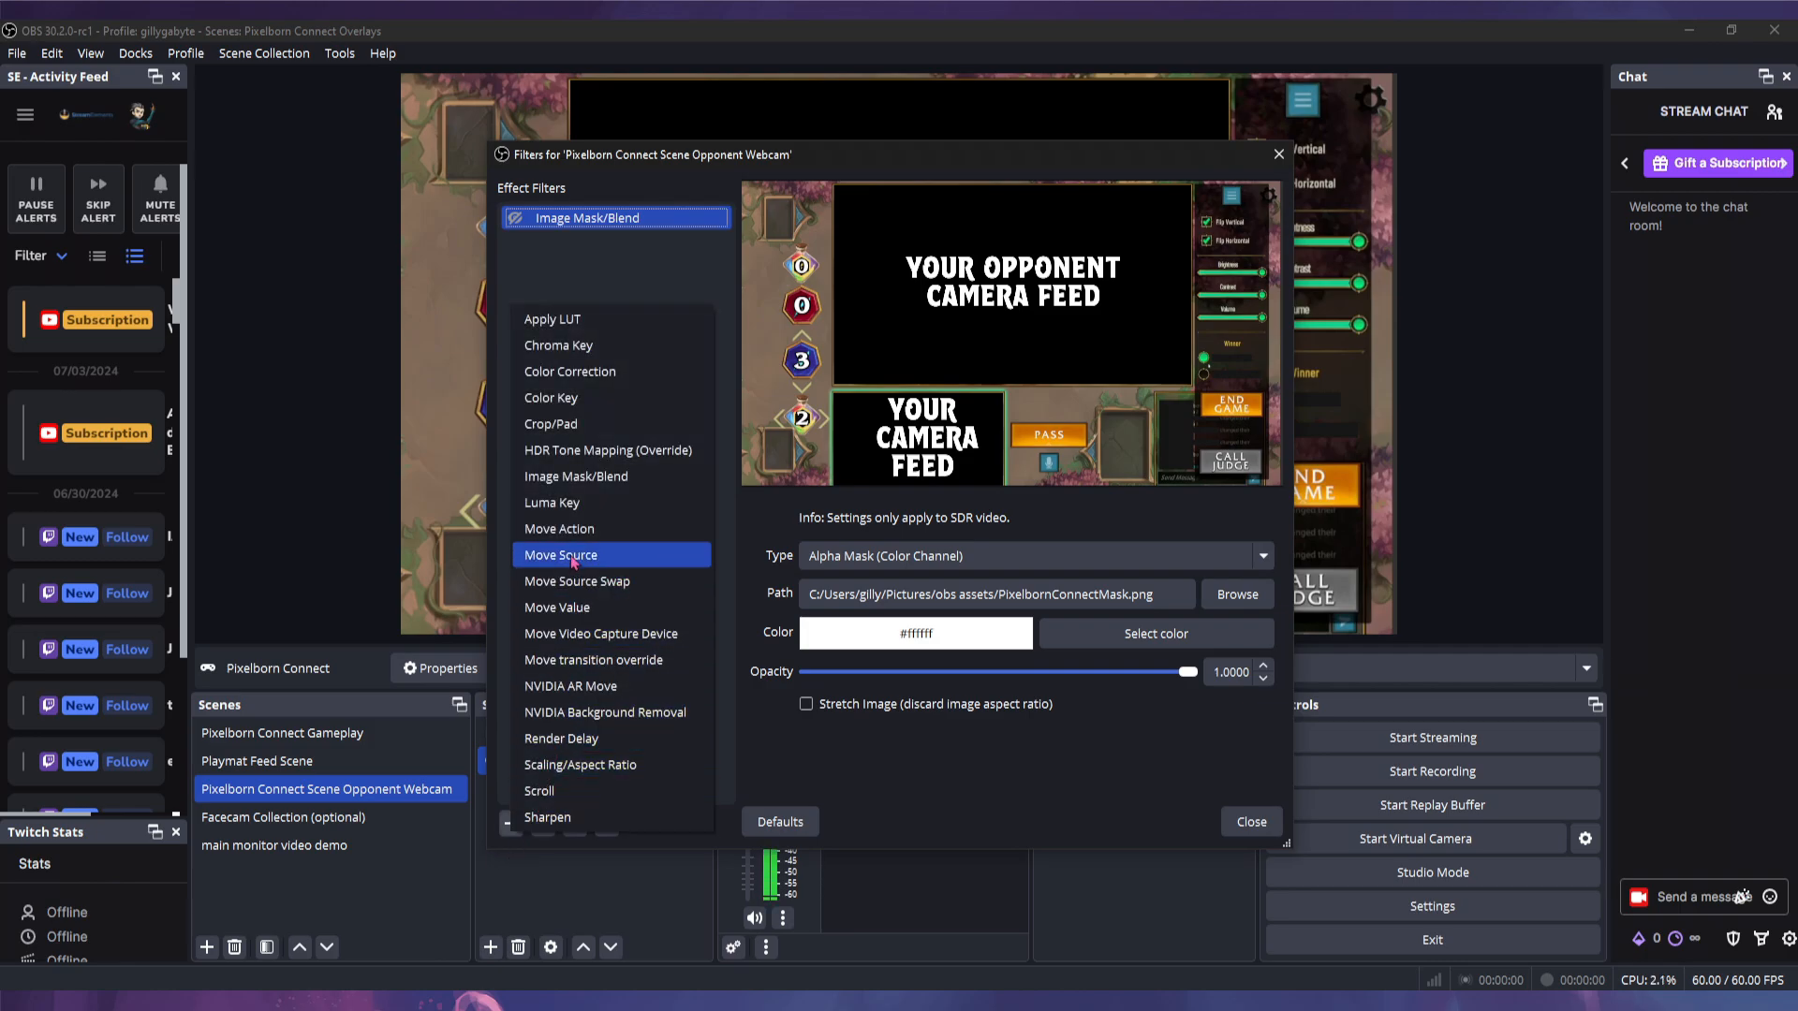
pyautogui.click(653, 282)
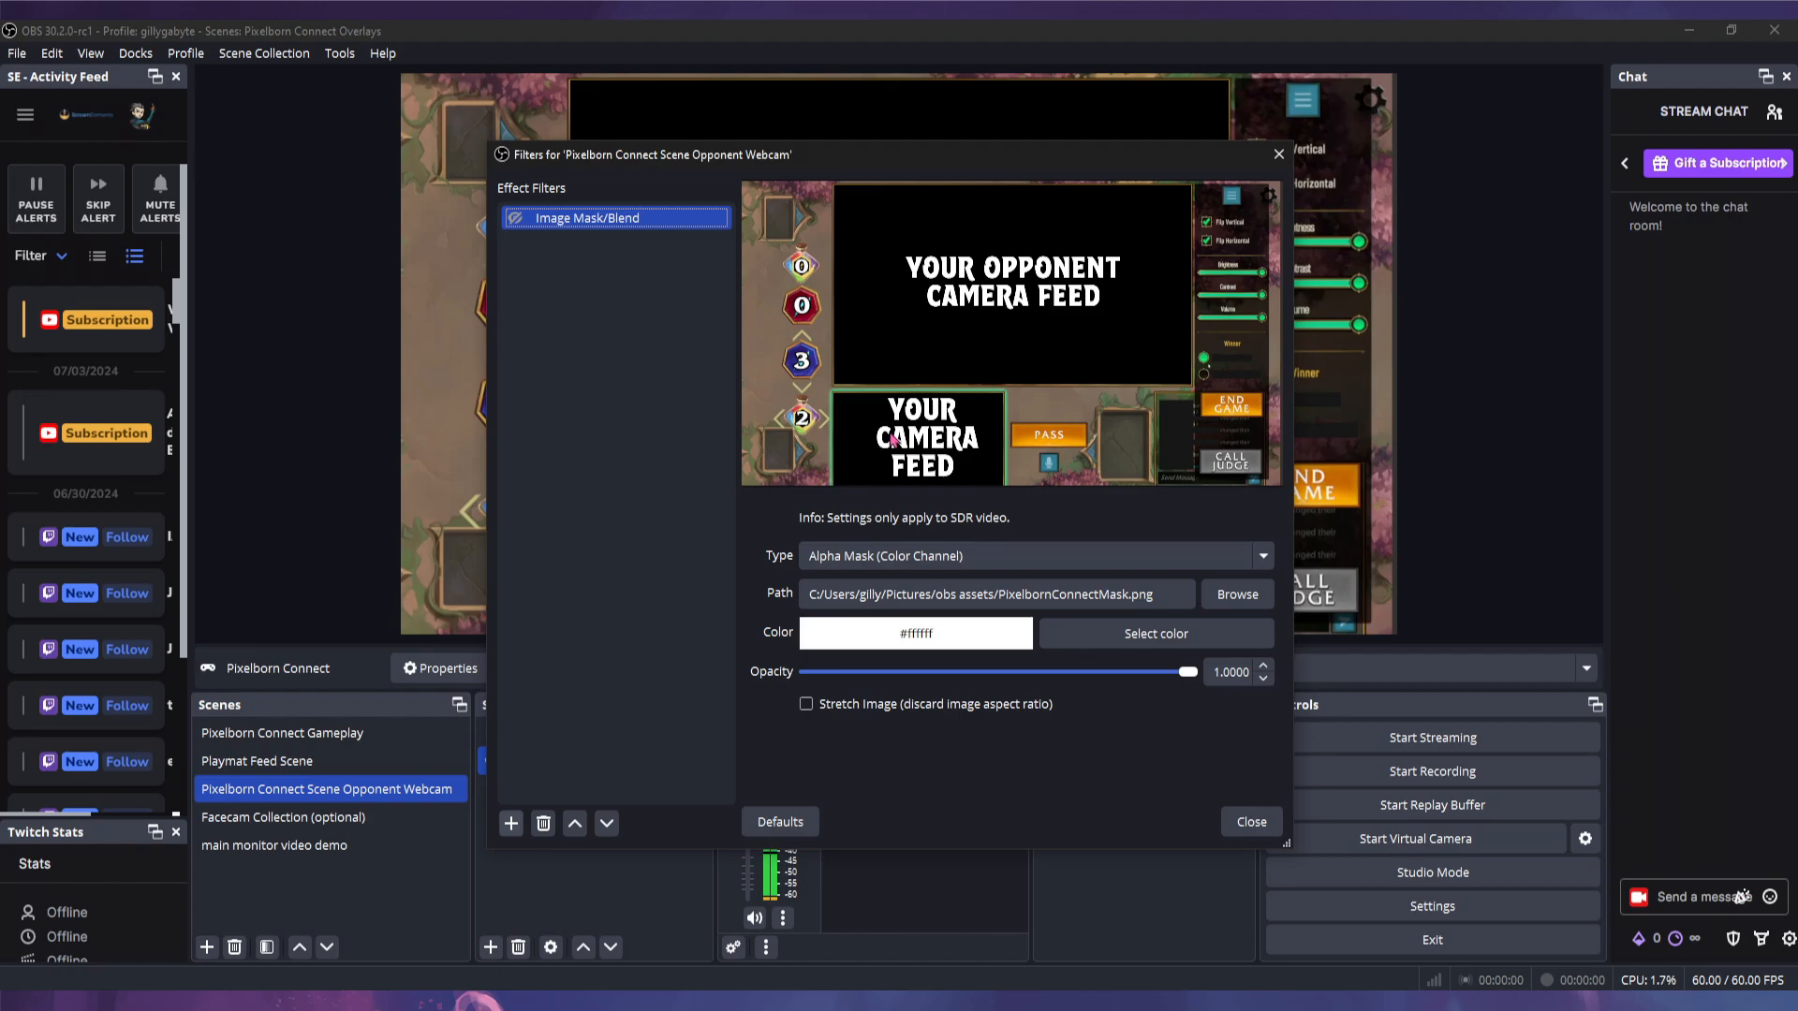
pyautogui.click(516, 220)
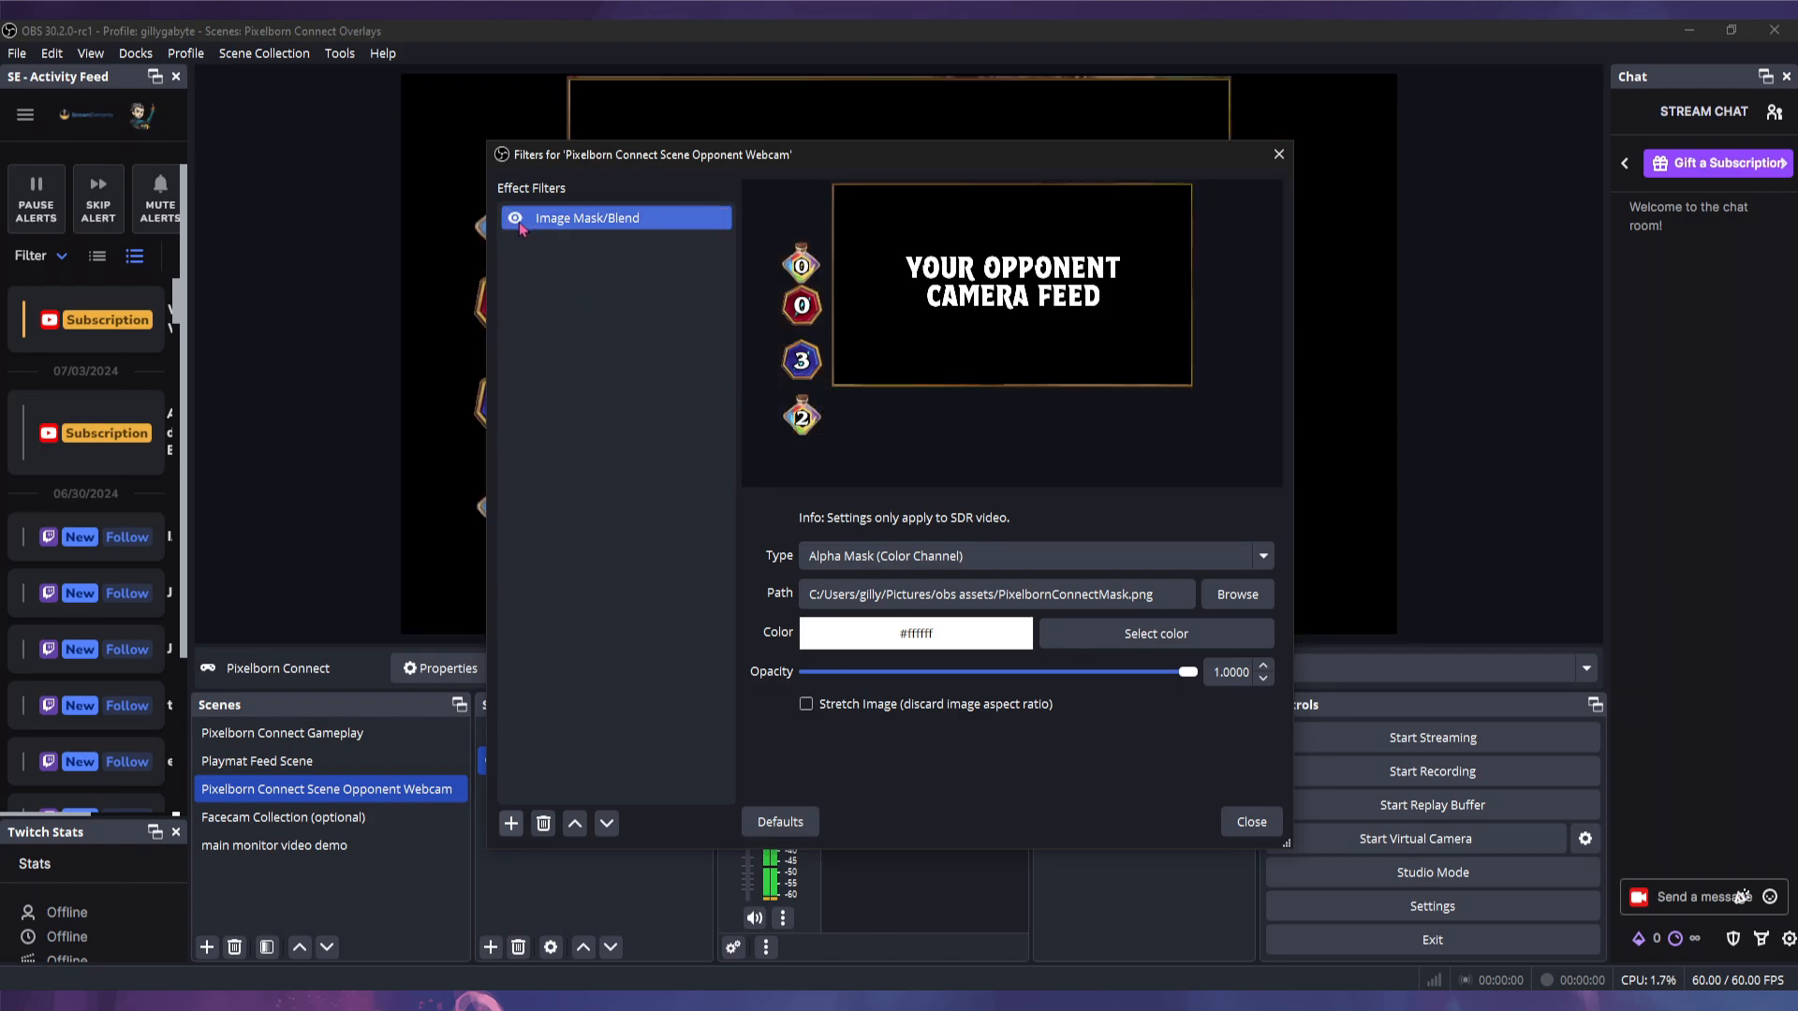
pyautogui.click(1249, 821)
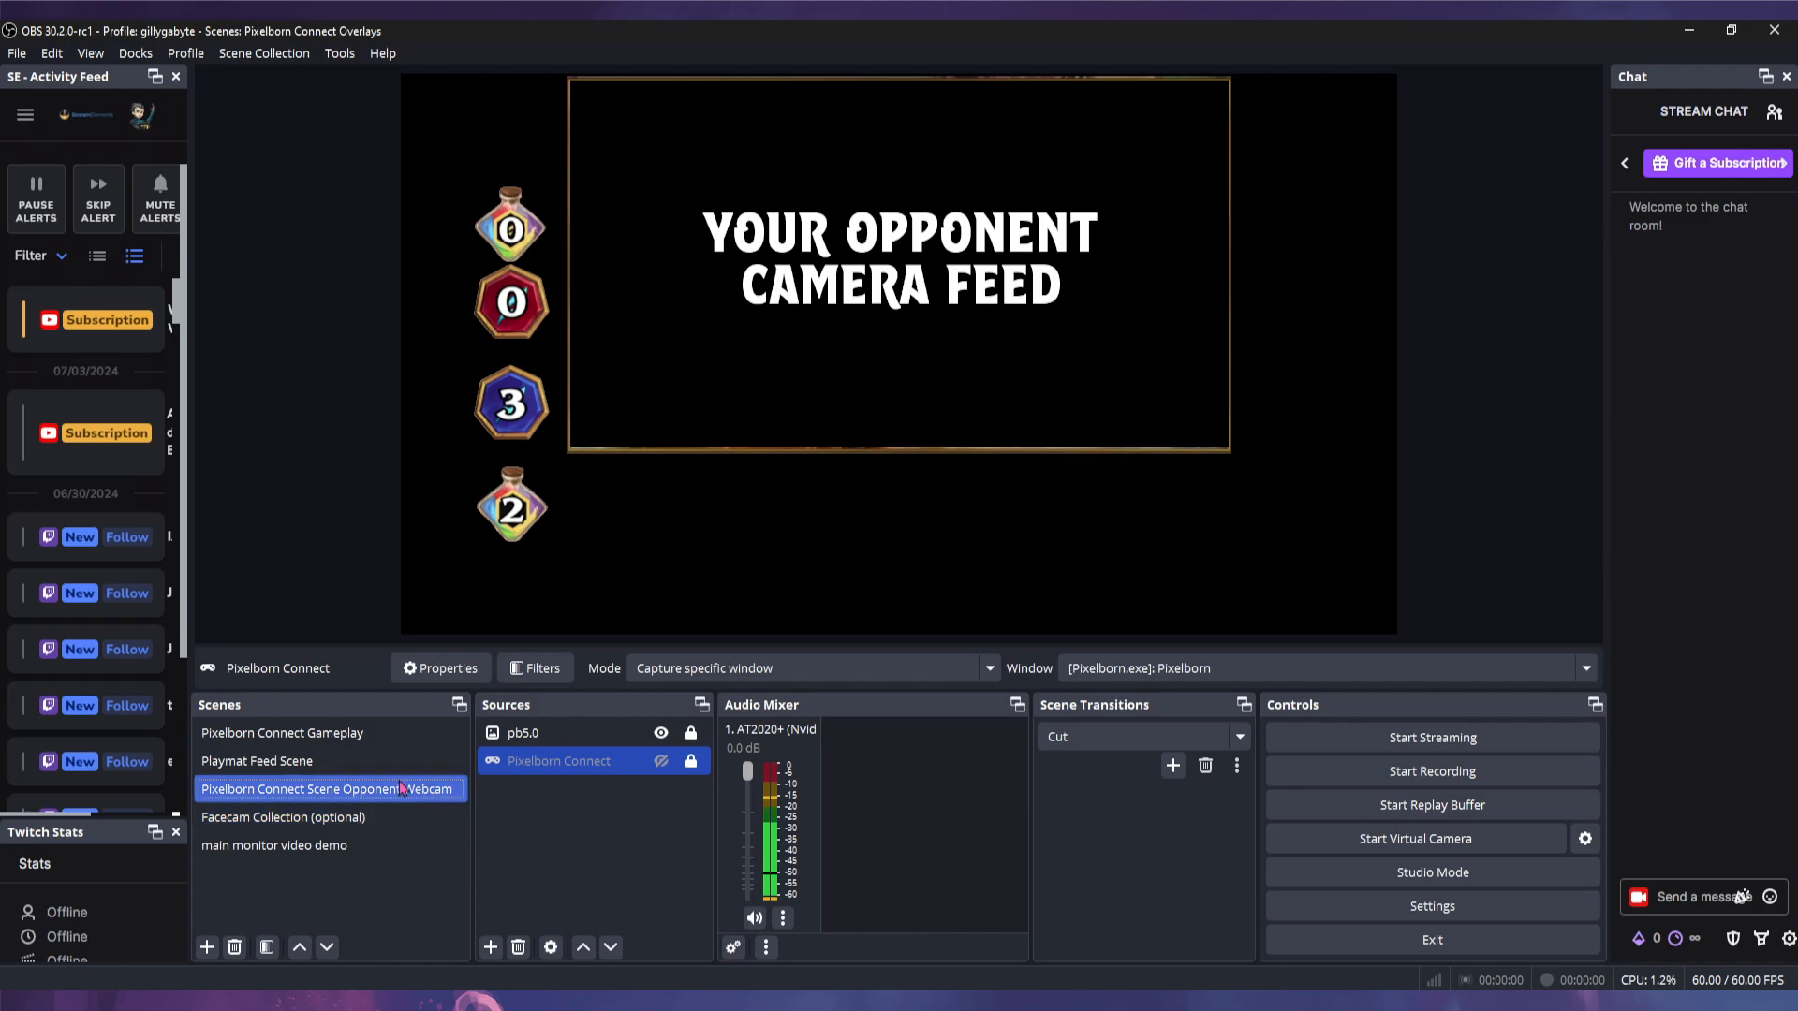
# - Cancel creating a new scene and select the Playmat Feed Scene
pyautogui.click(207, 946)
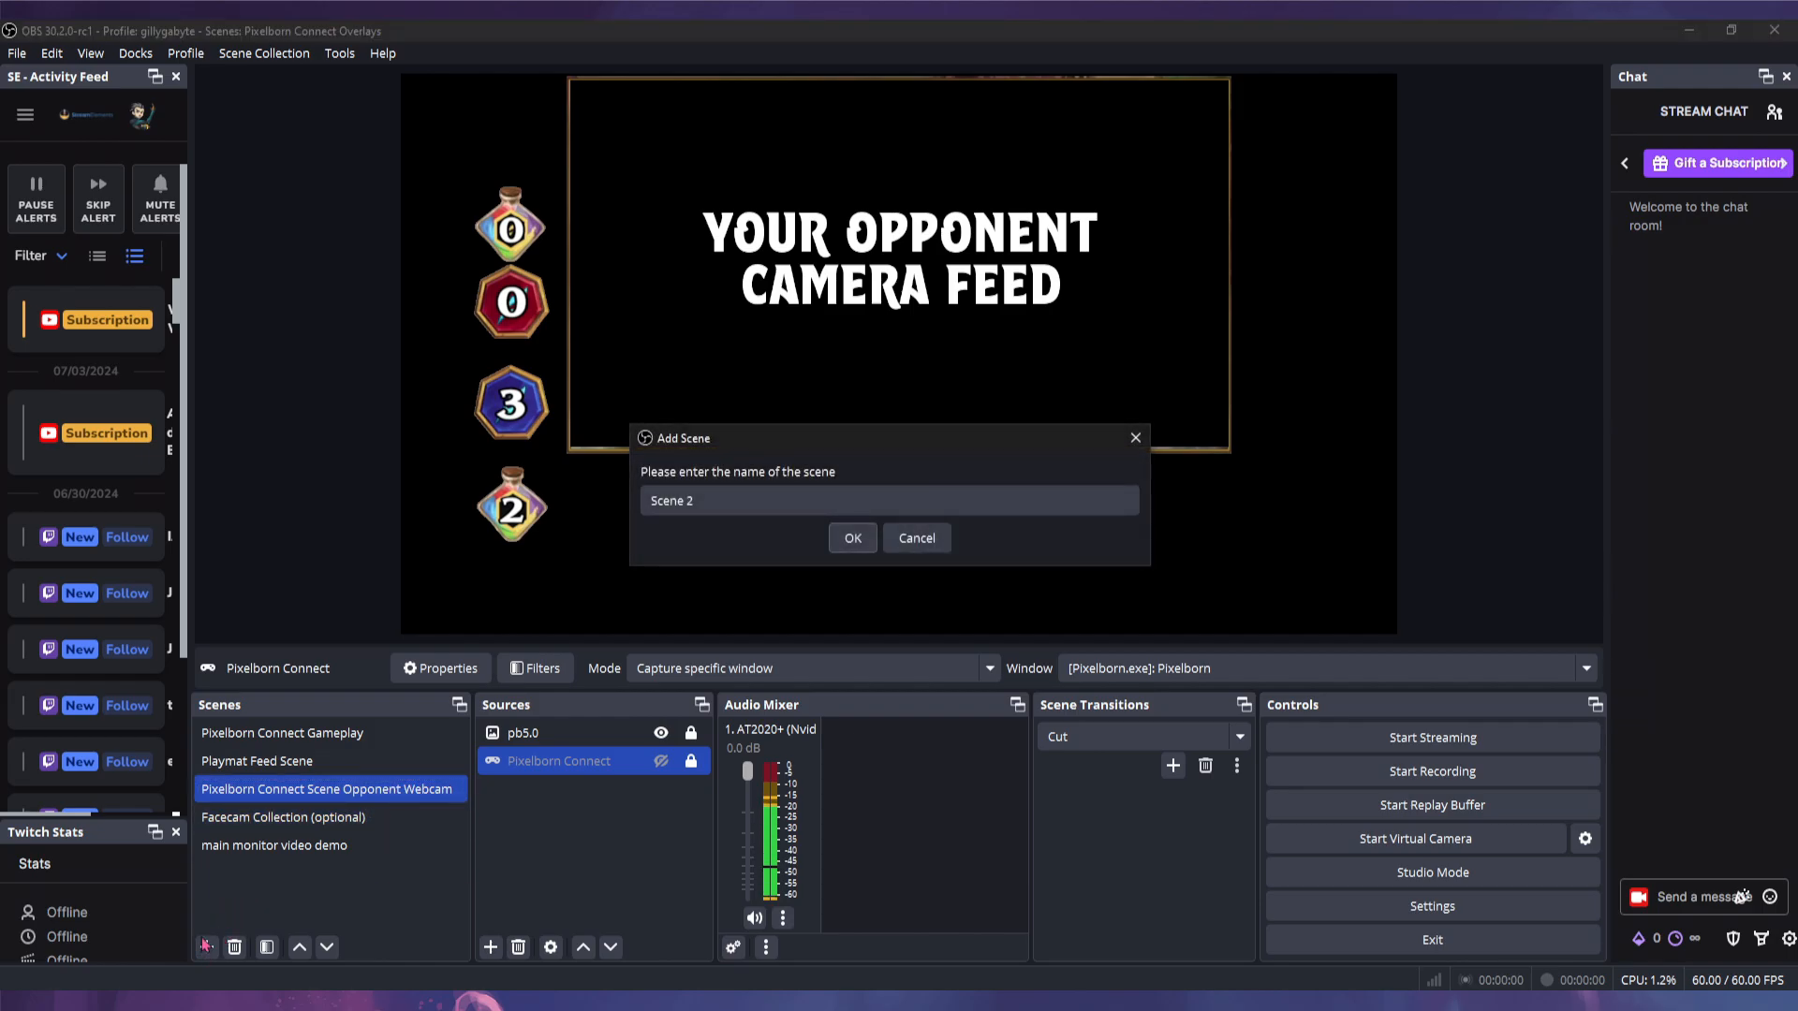
pyautogui.click(730, 512)
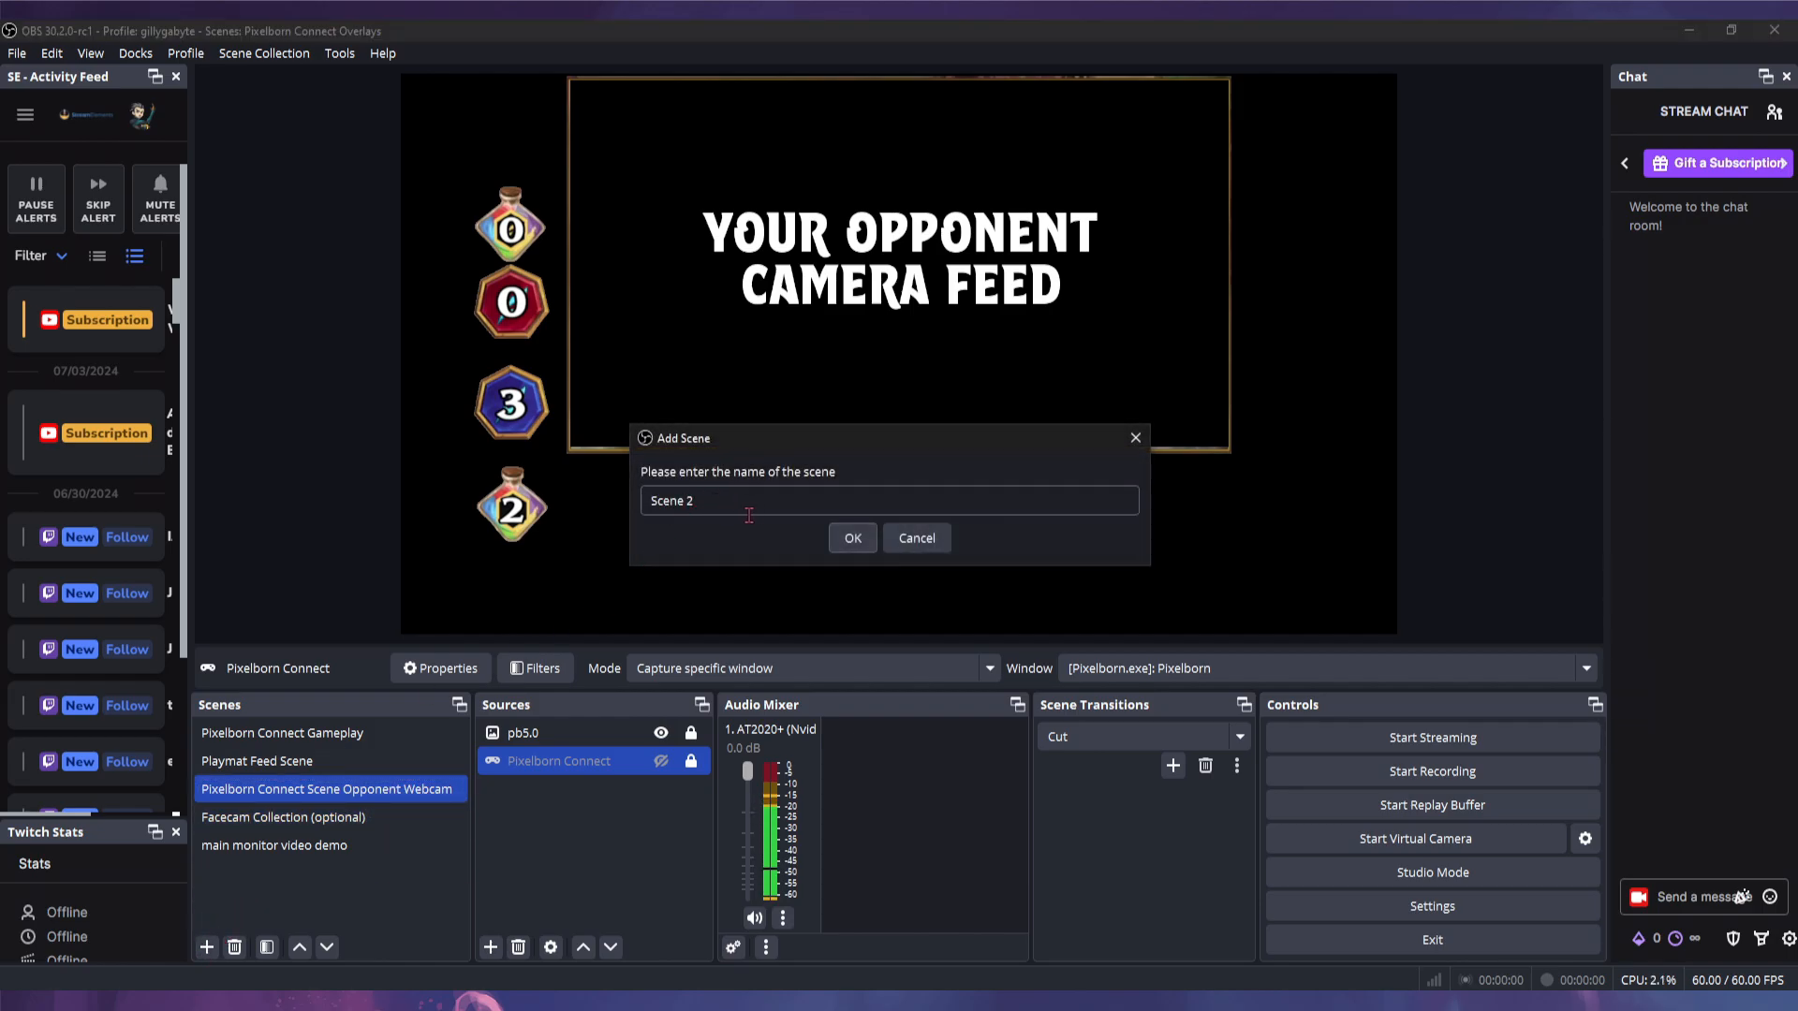
pyautogui.click(916, 537)
pyautogui.click(273, 761)
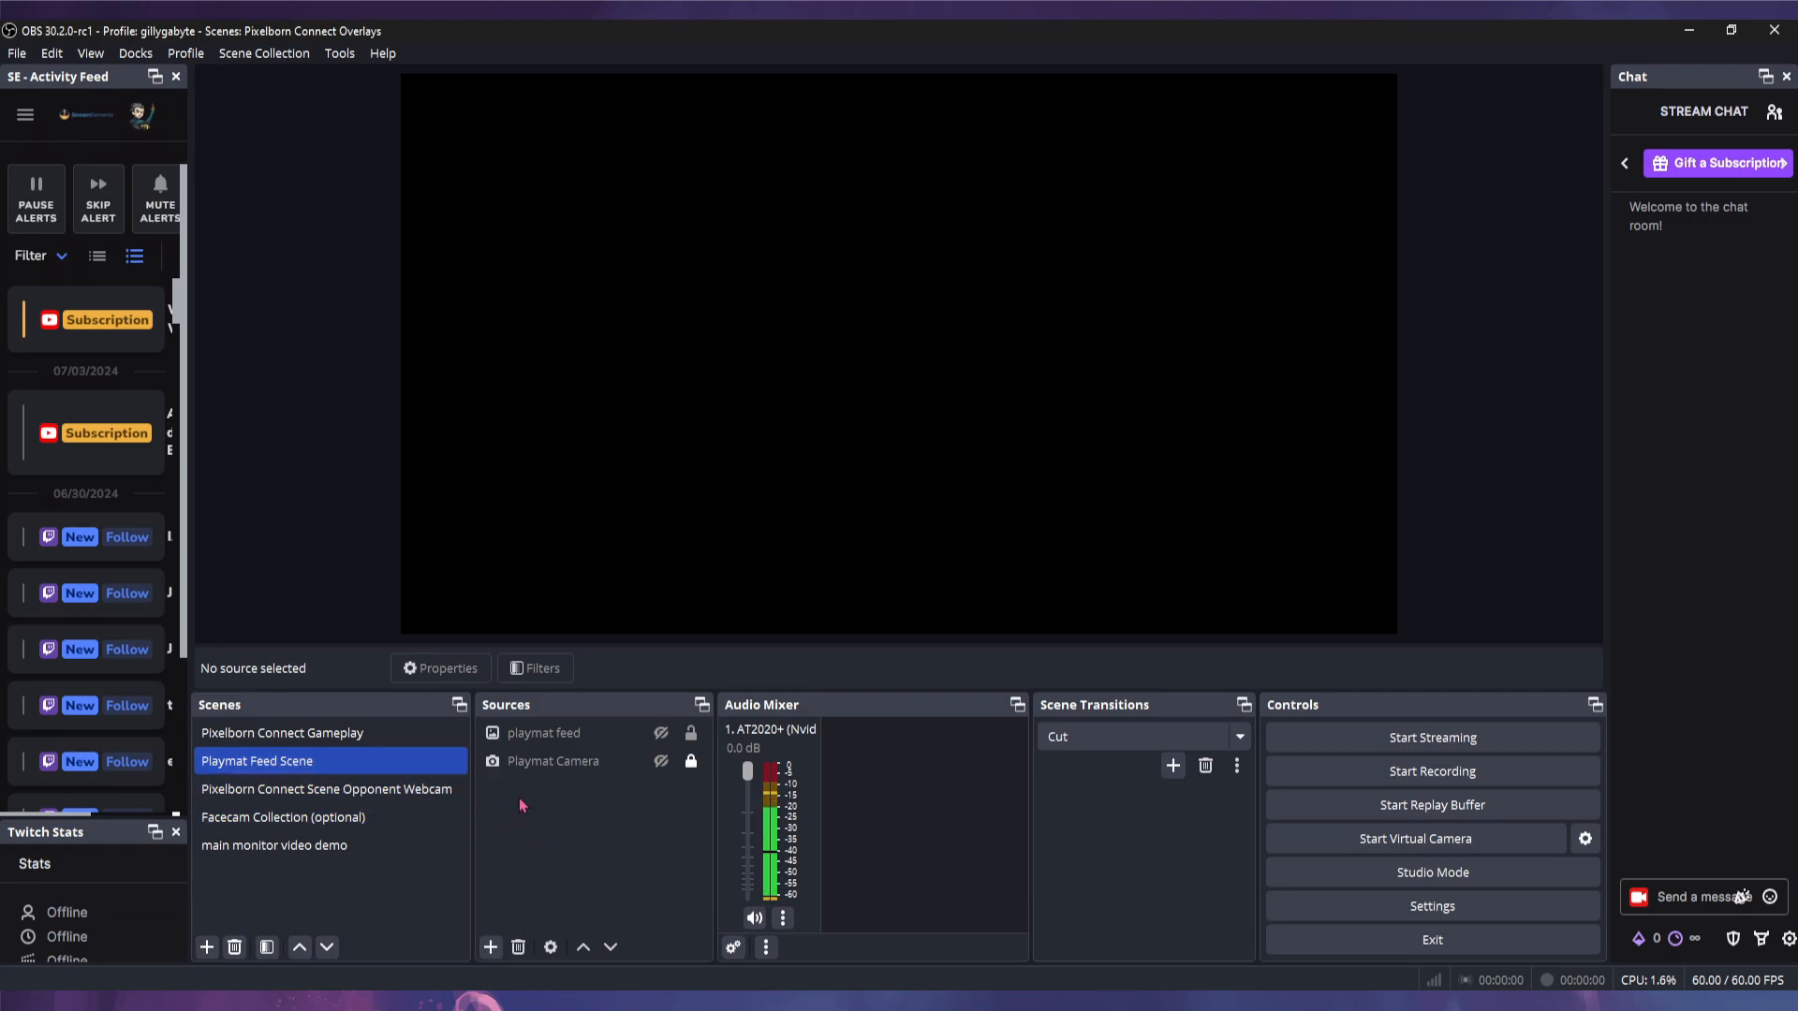
# - Start adding a Video Capture Device source, then cancel it
pyautogui.click(492, 948)
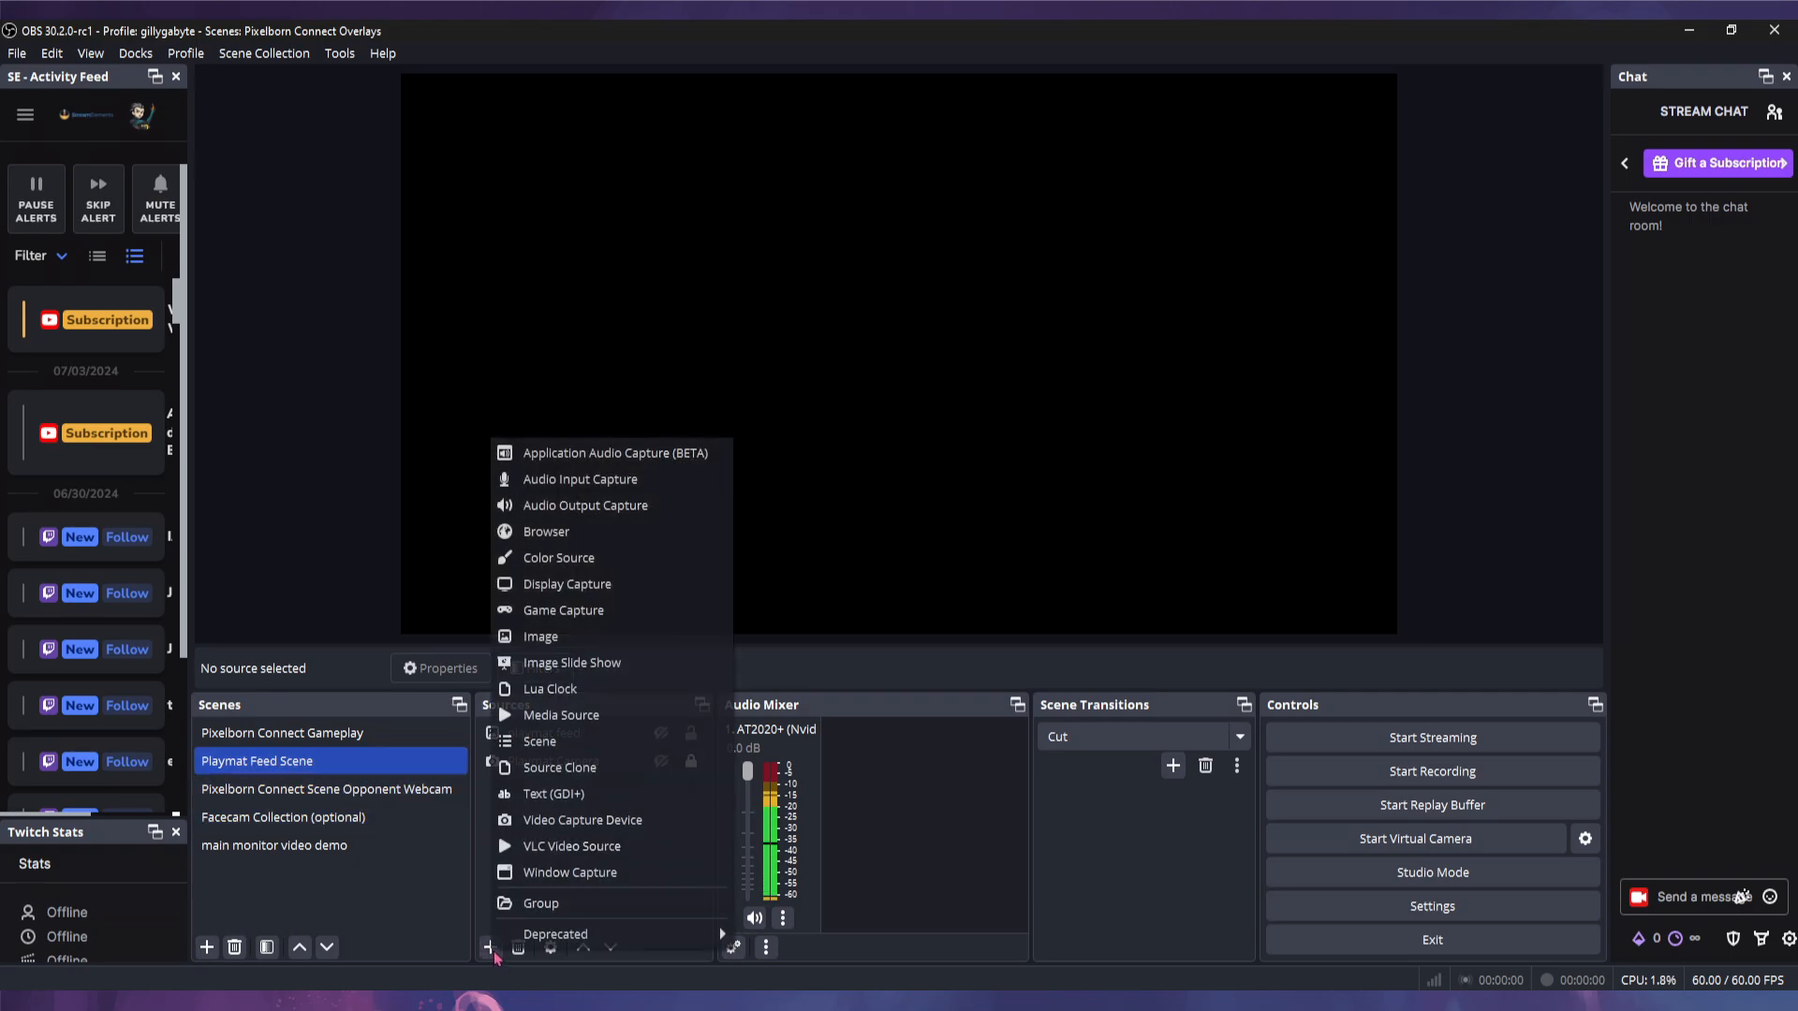
pyautogui.click(556, 821)
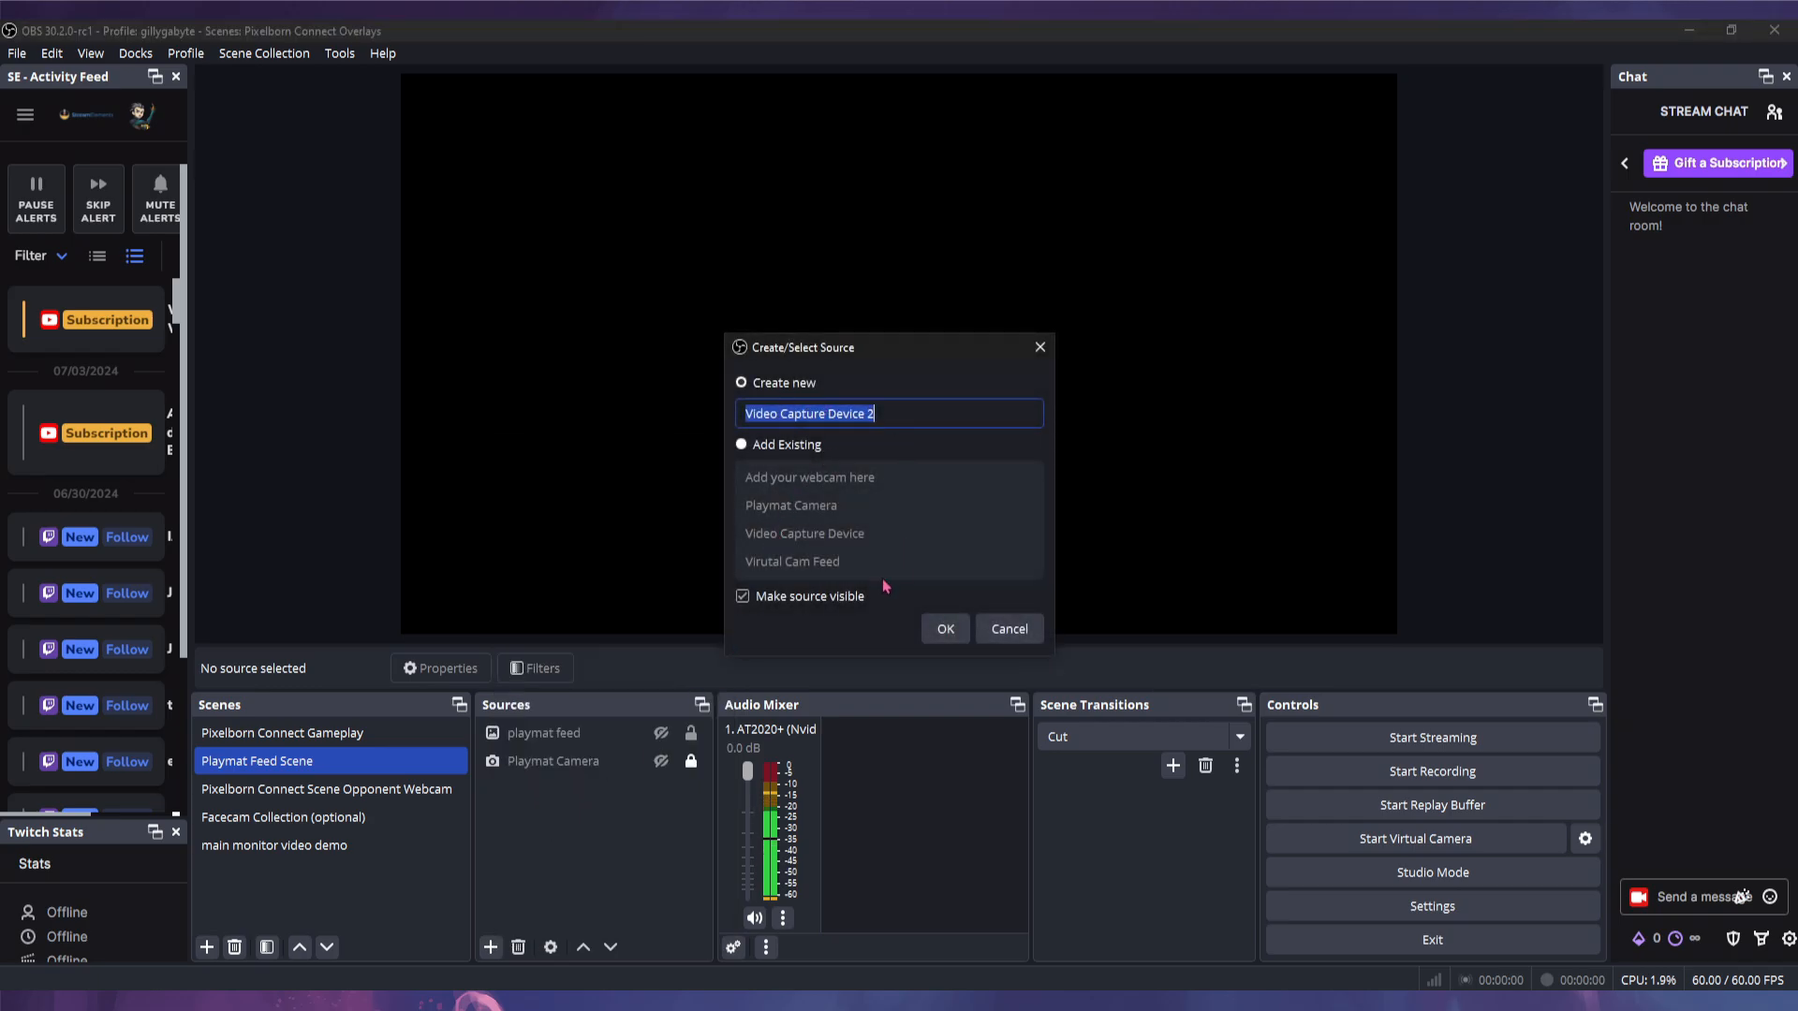
pyautogui.click(1010, 628)
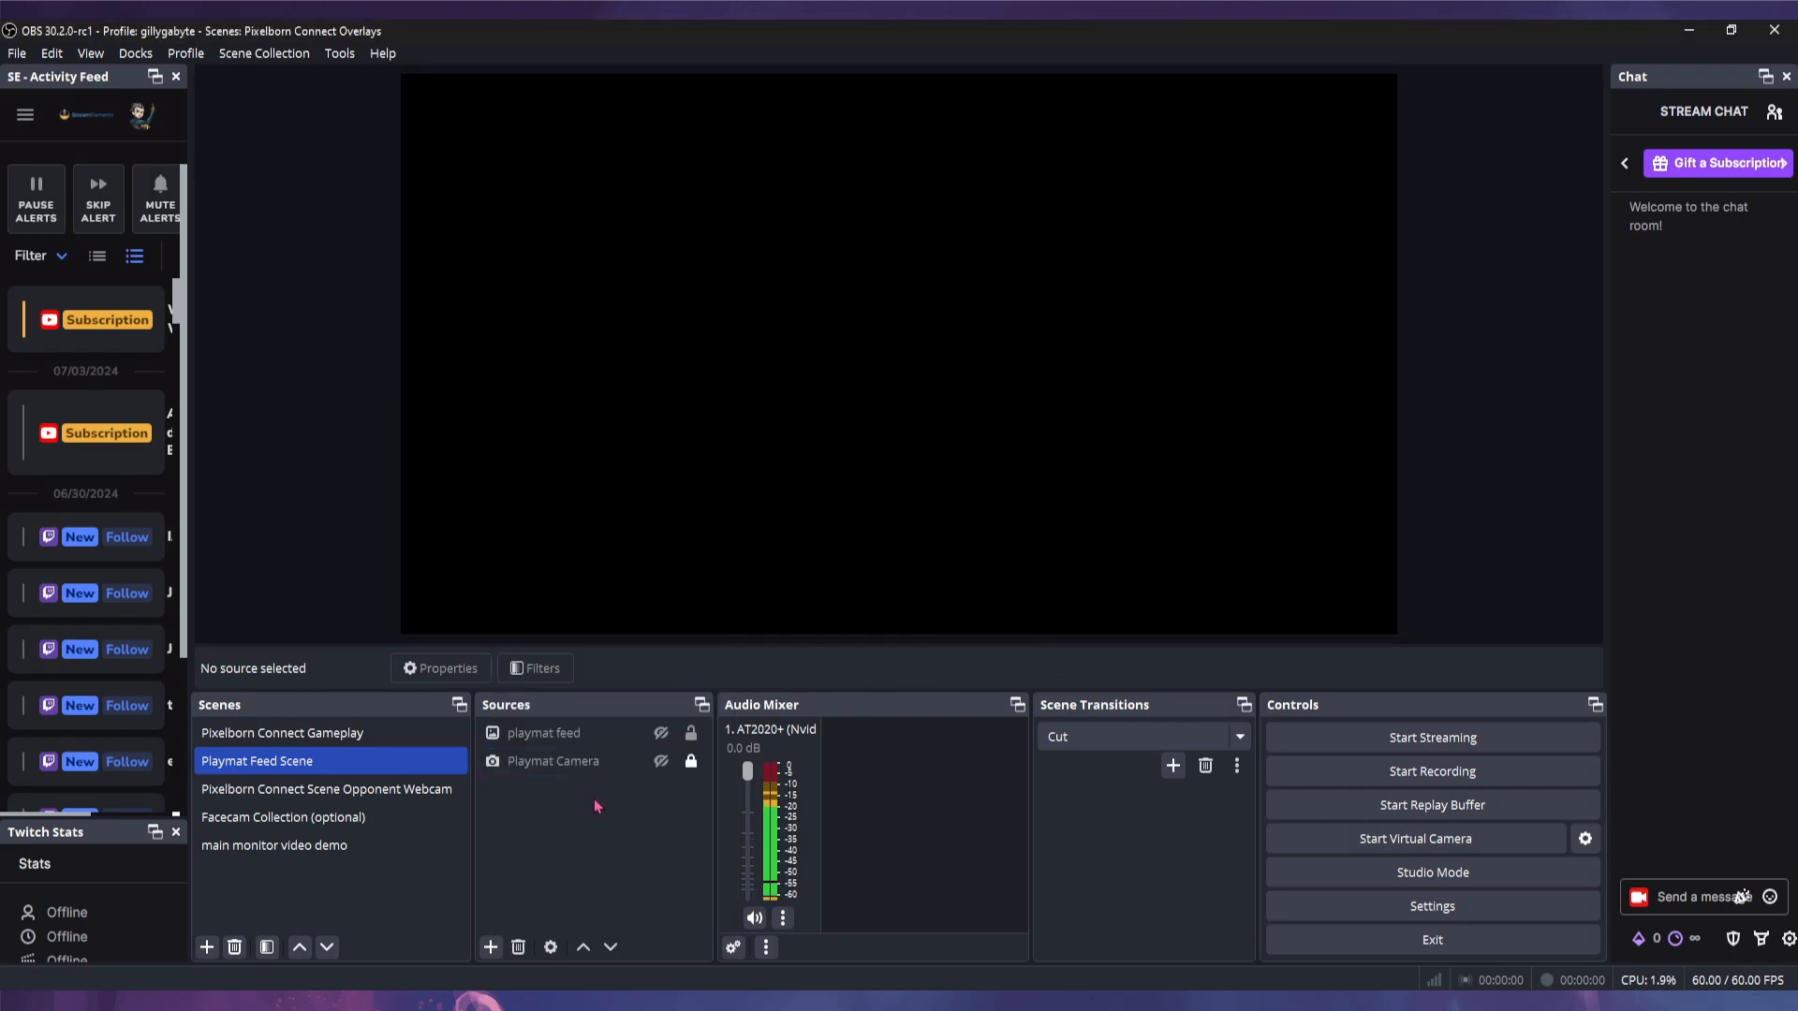
# - Check the Playmat Camera properties without changes and make the playmat feed image visible
pyautogui.rightClick(575, 763)
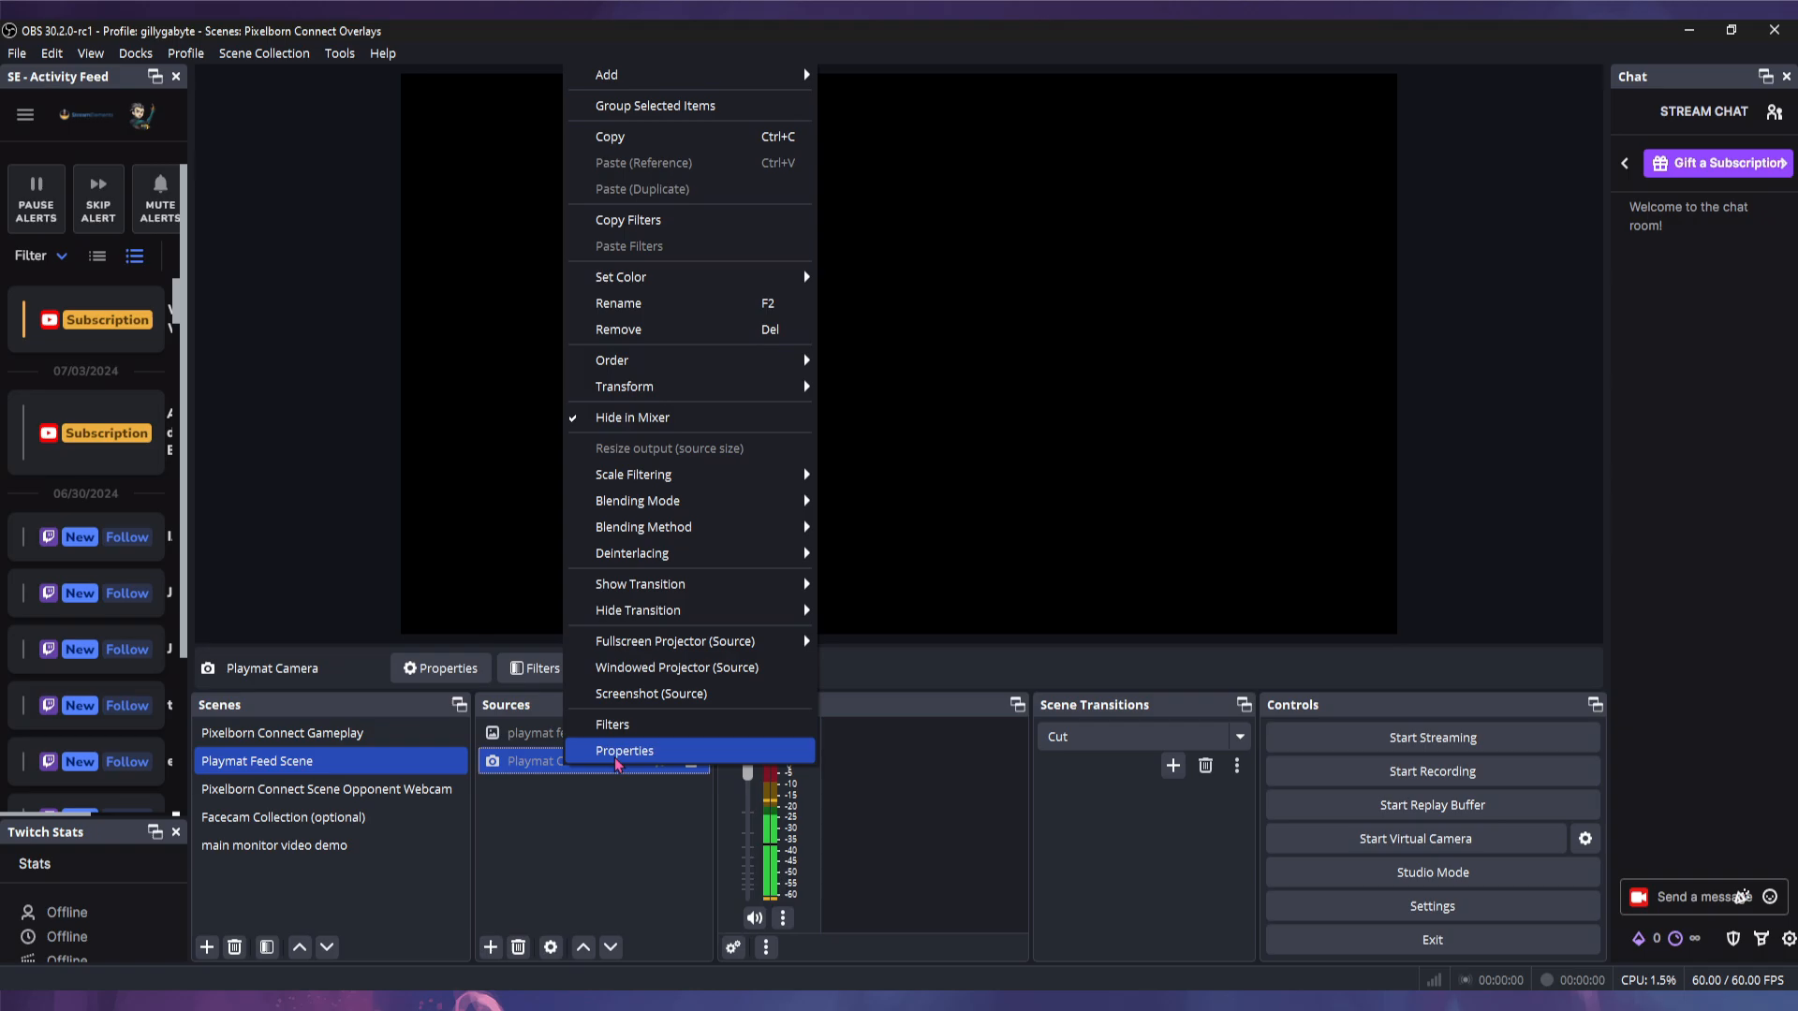
pyautogui.click(613, 760)
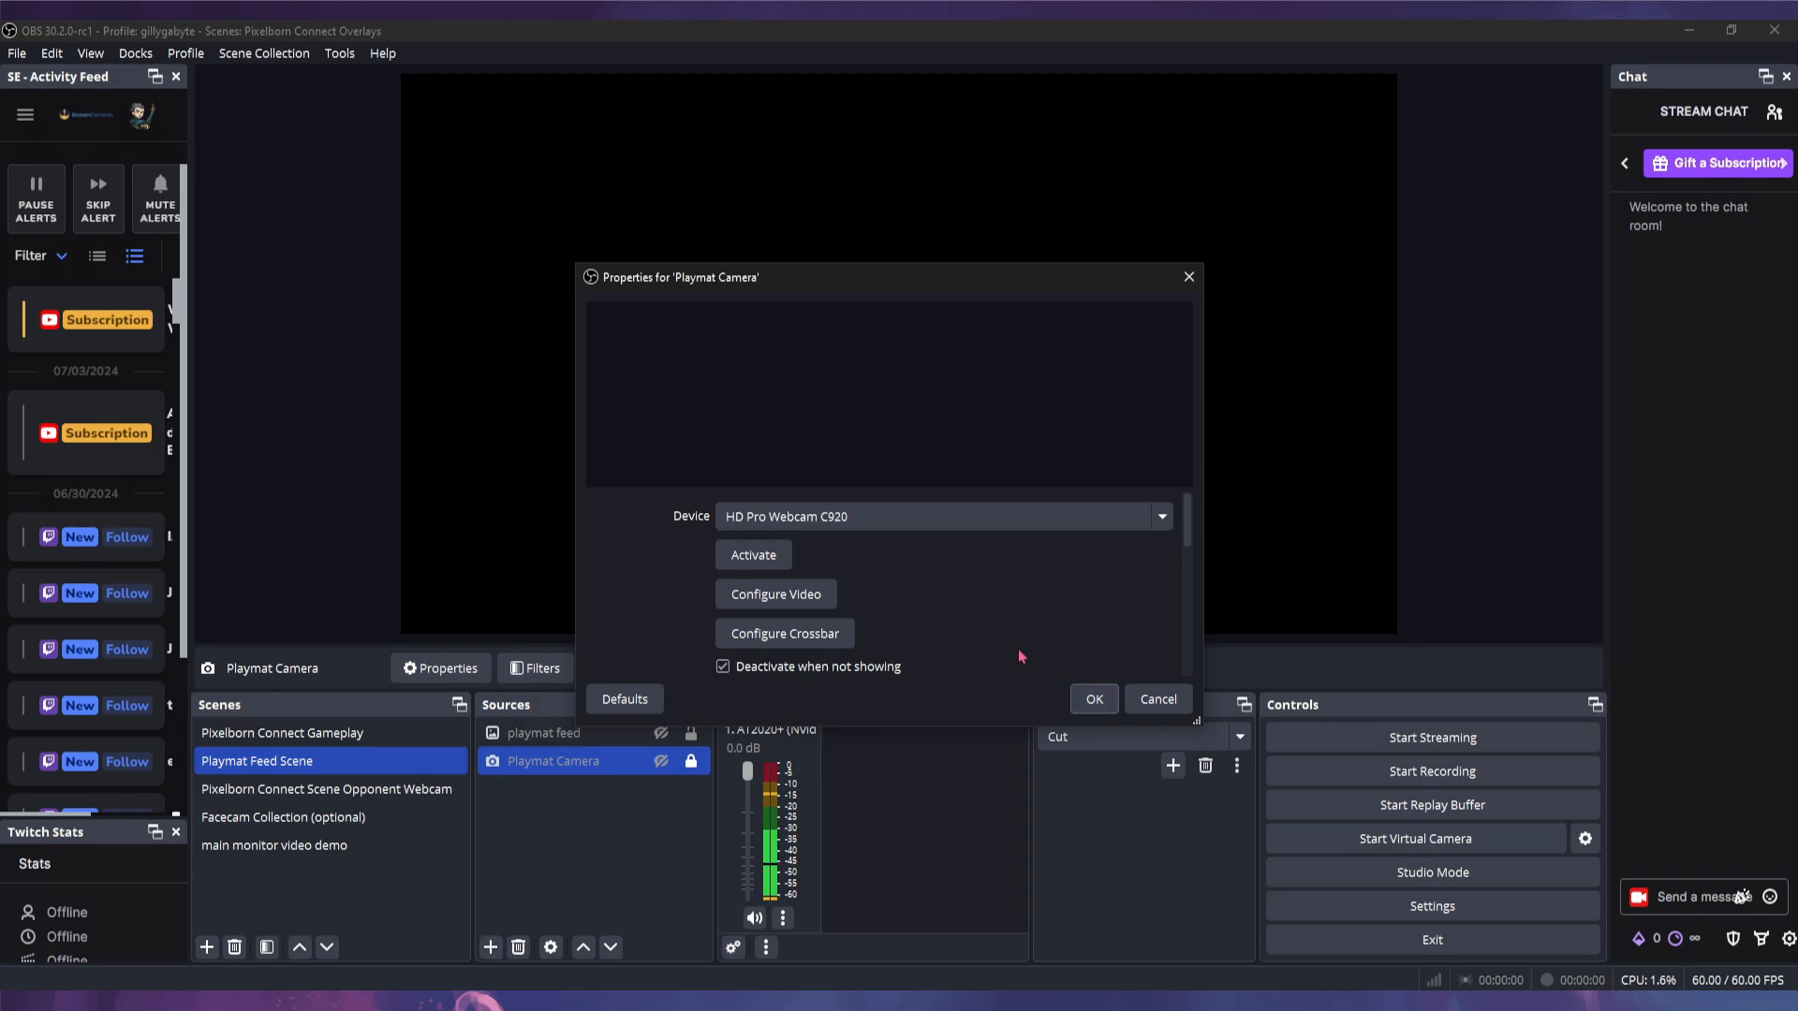
pyautogui.click(1166, 702)
pyautogui.click(571, 734)
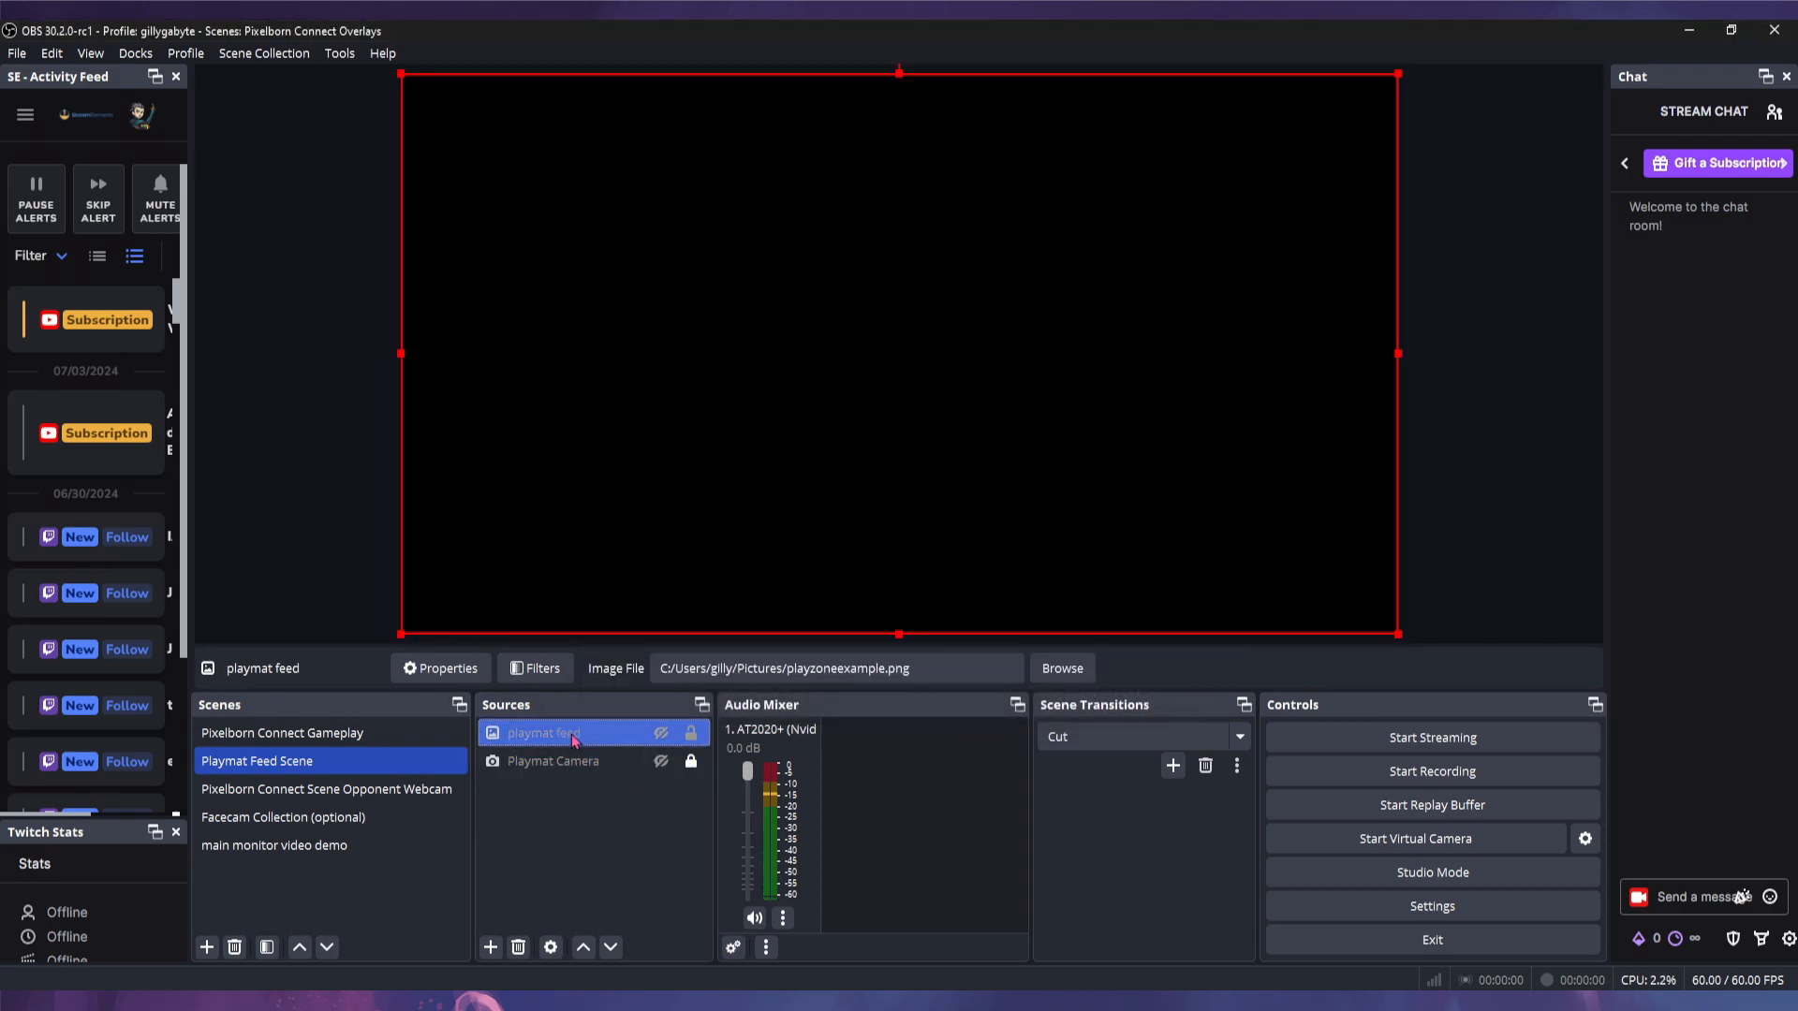
pyautogui.click(660, 734)
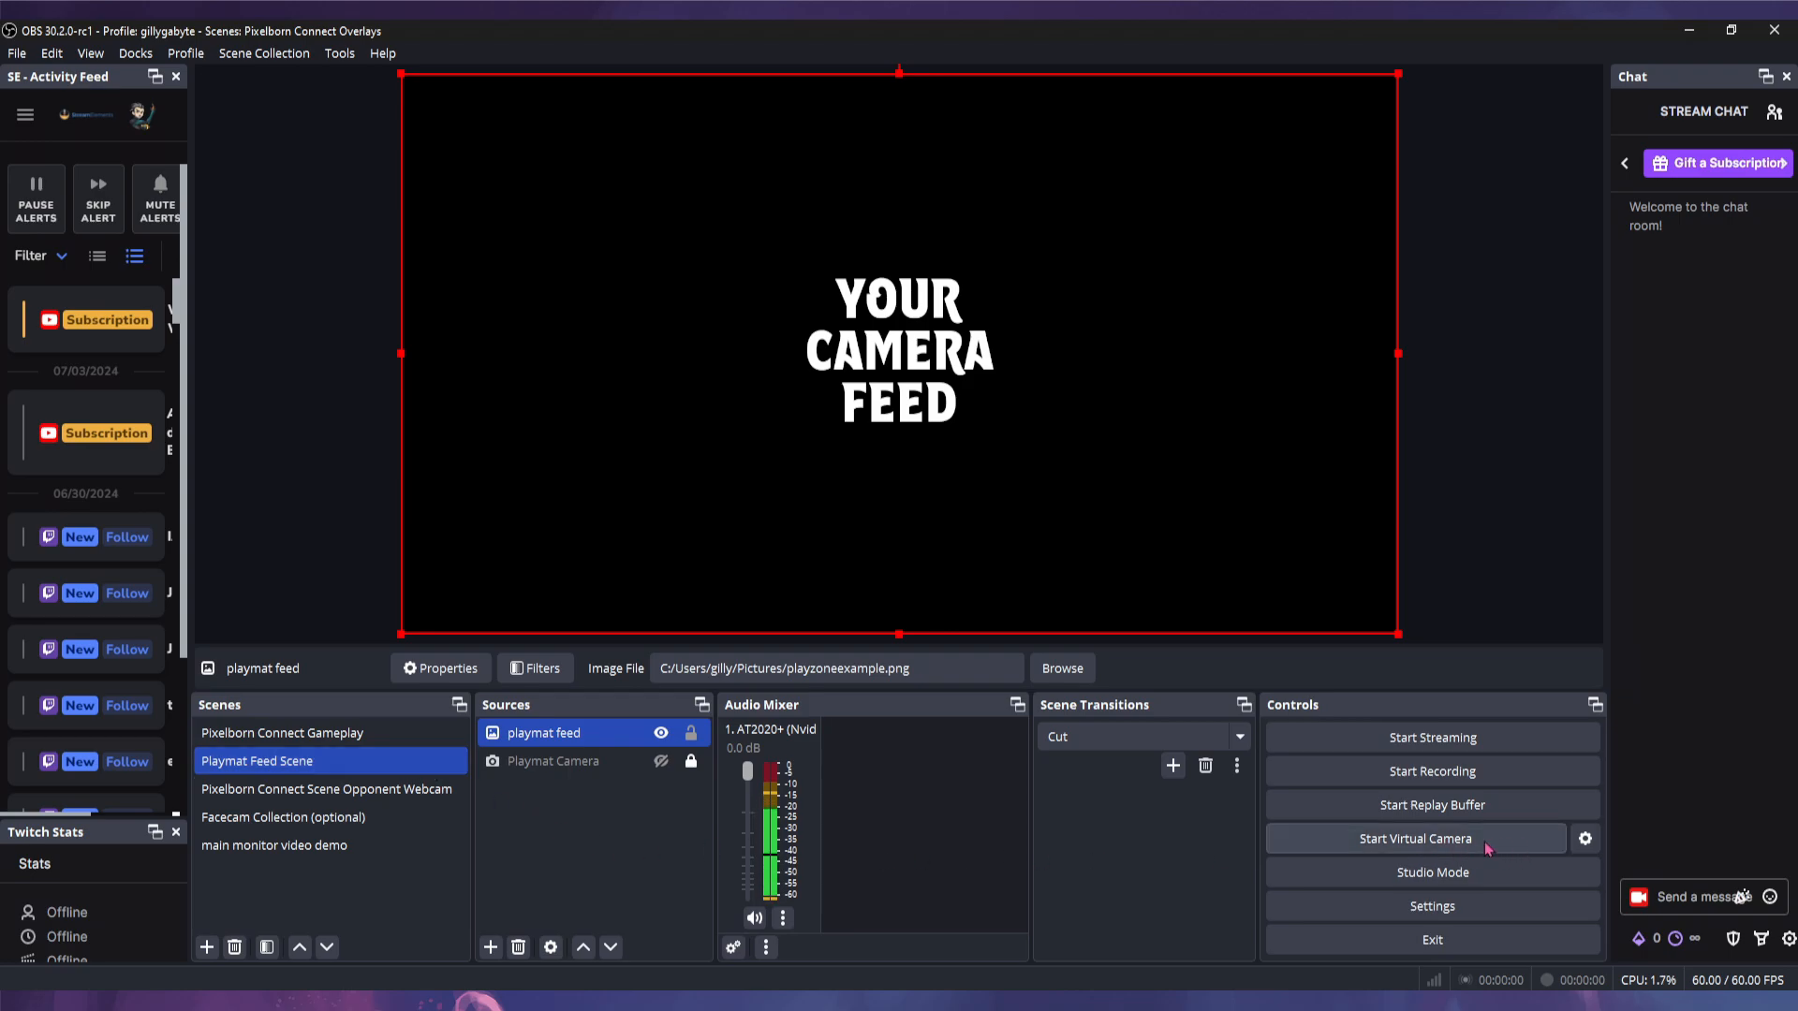
# - Set virtual camera Output Type to Scene with Playmat Feed Scene, then select the Opponent Webcam scene
pyautogui.click(1585, 840)
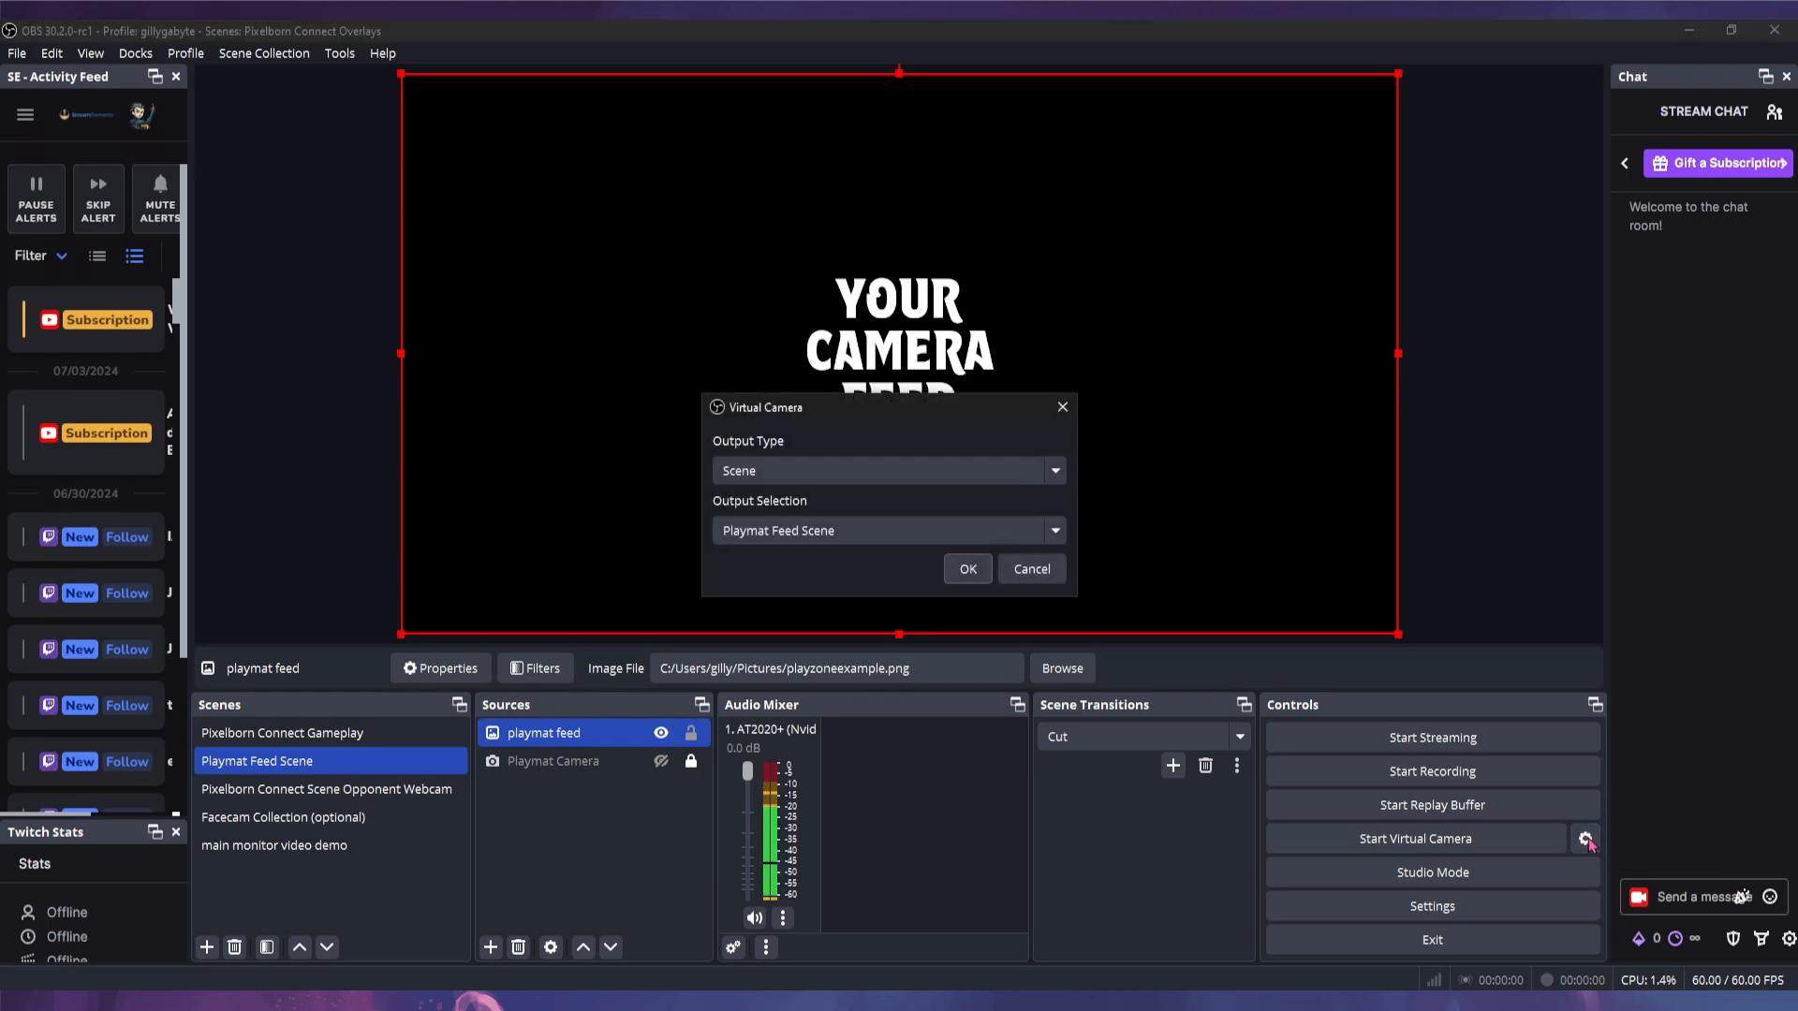
pyautogui.click(794, 465)
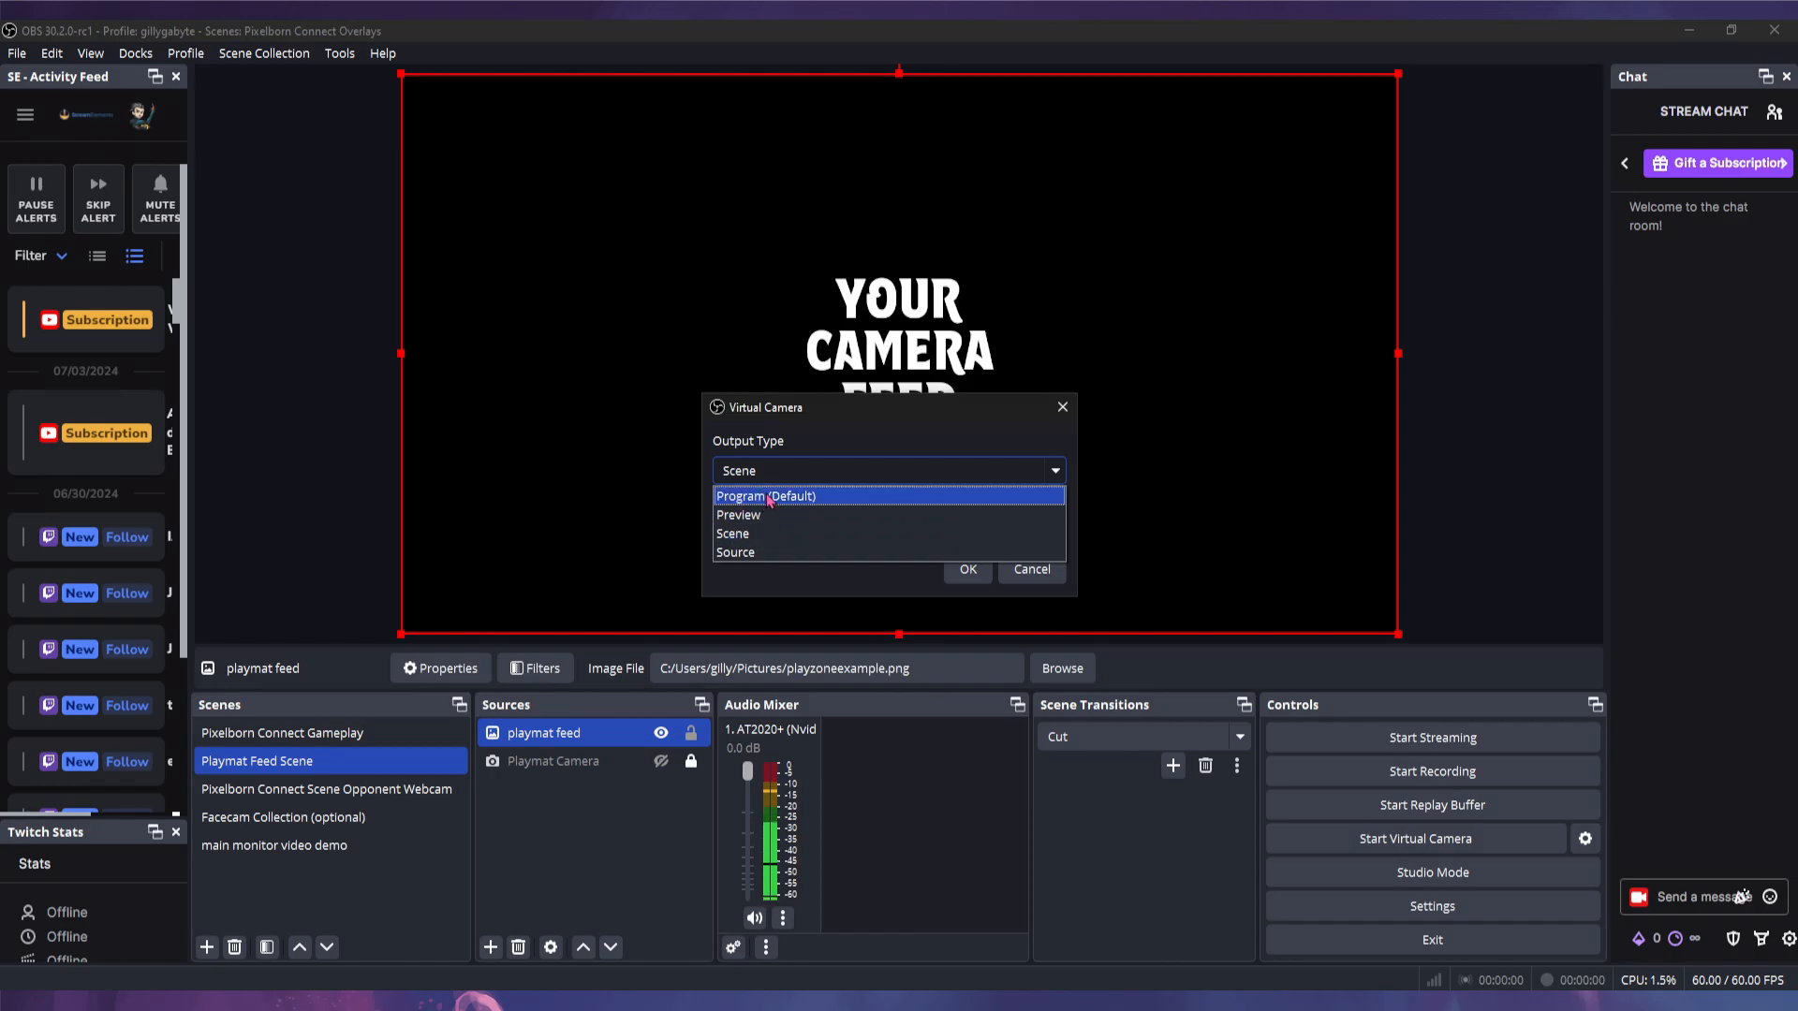
pyautogui.click(739, 539)
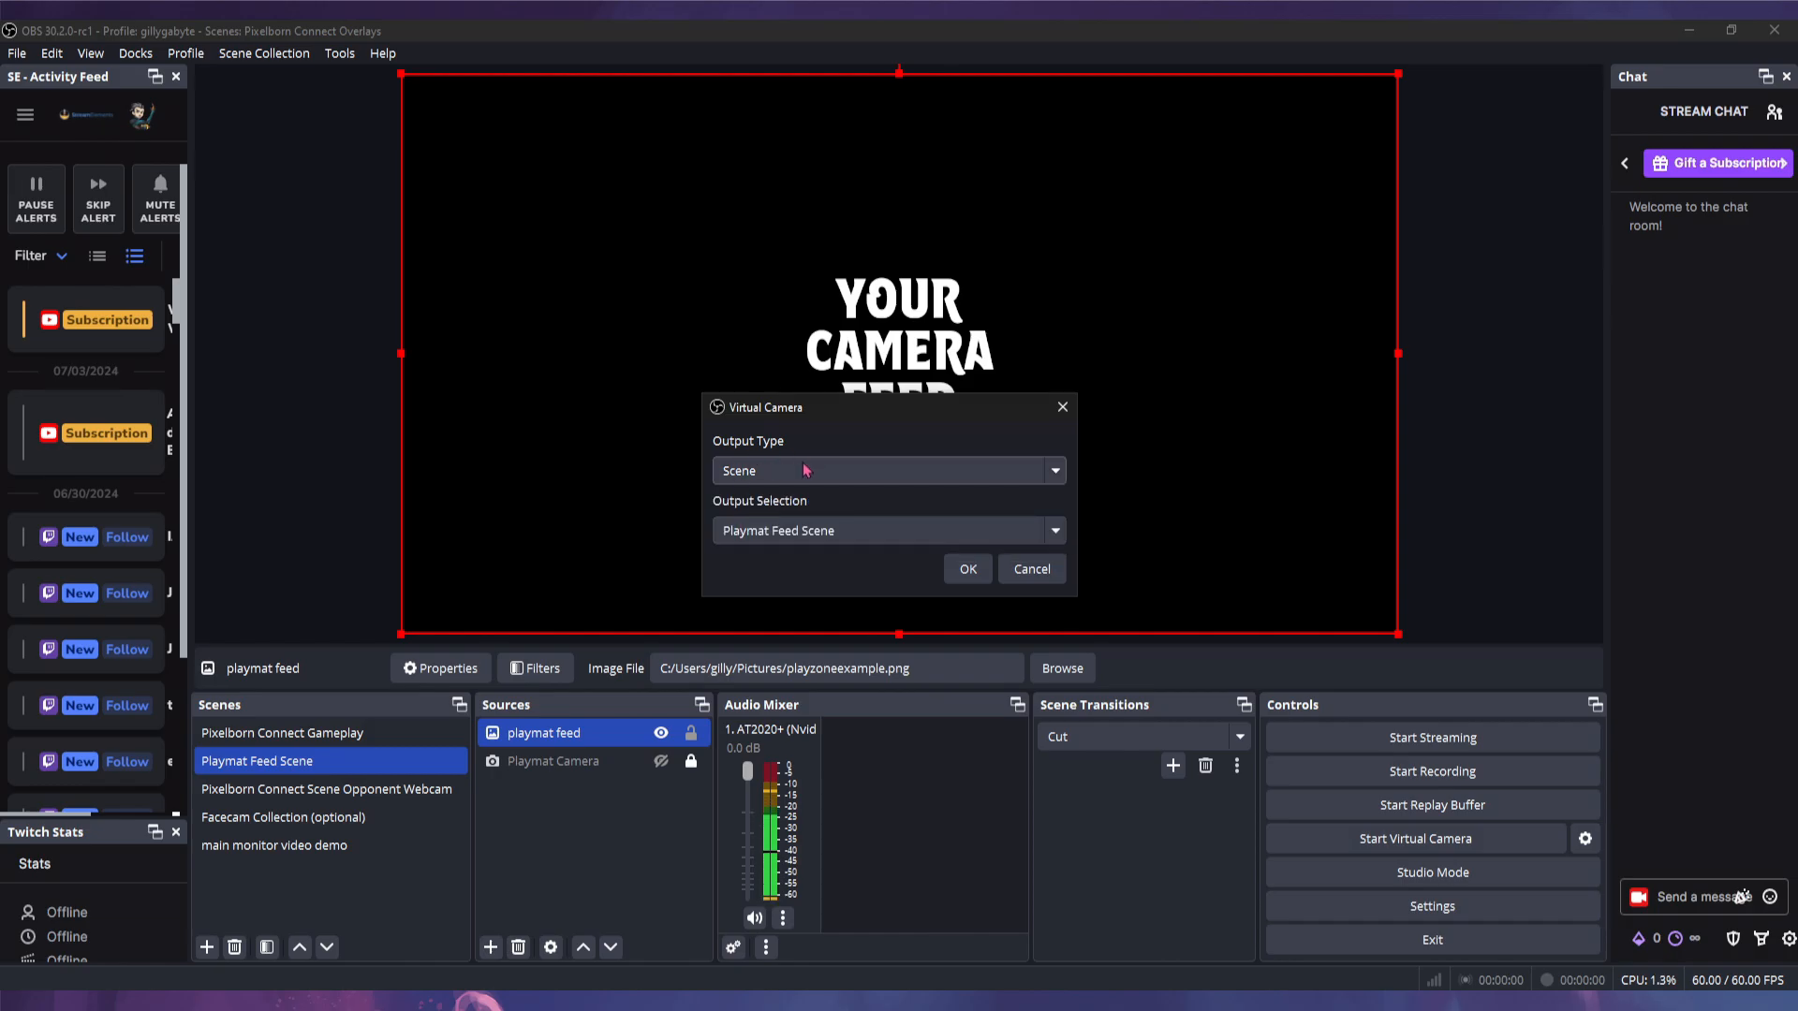
pyautogui.click(803, 537)
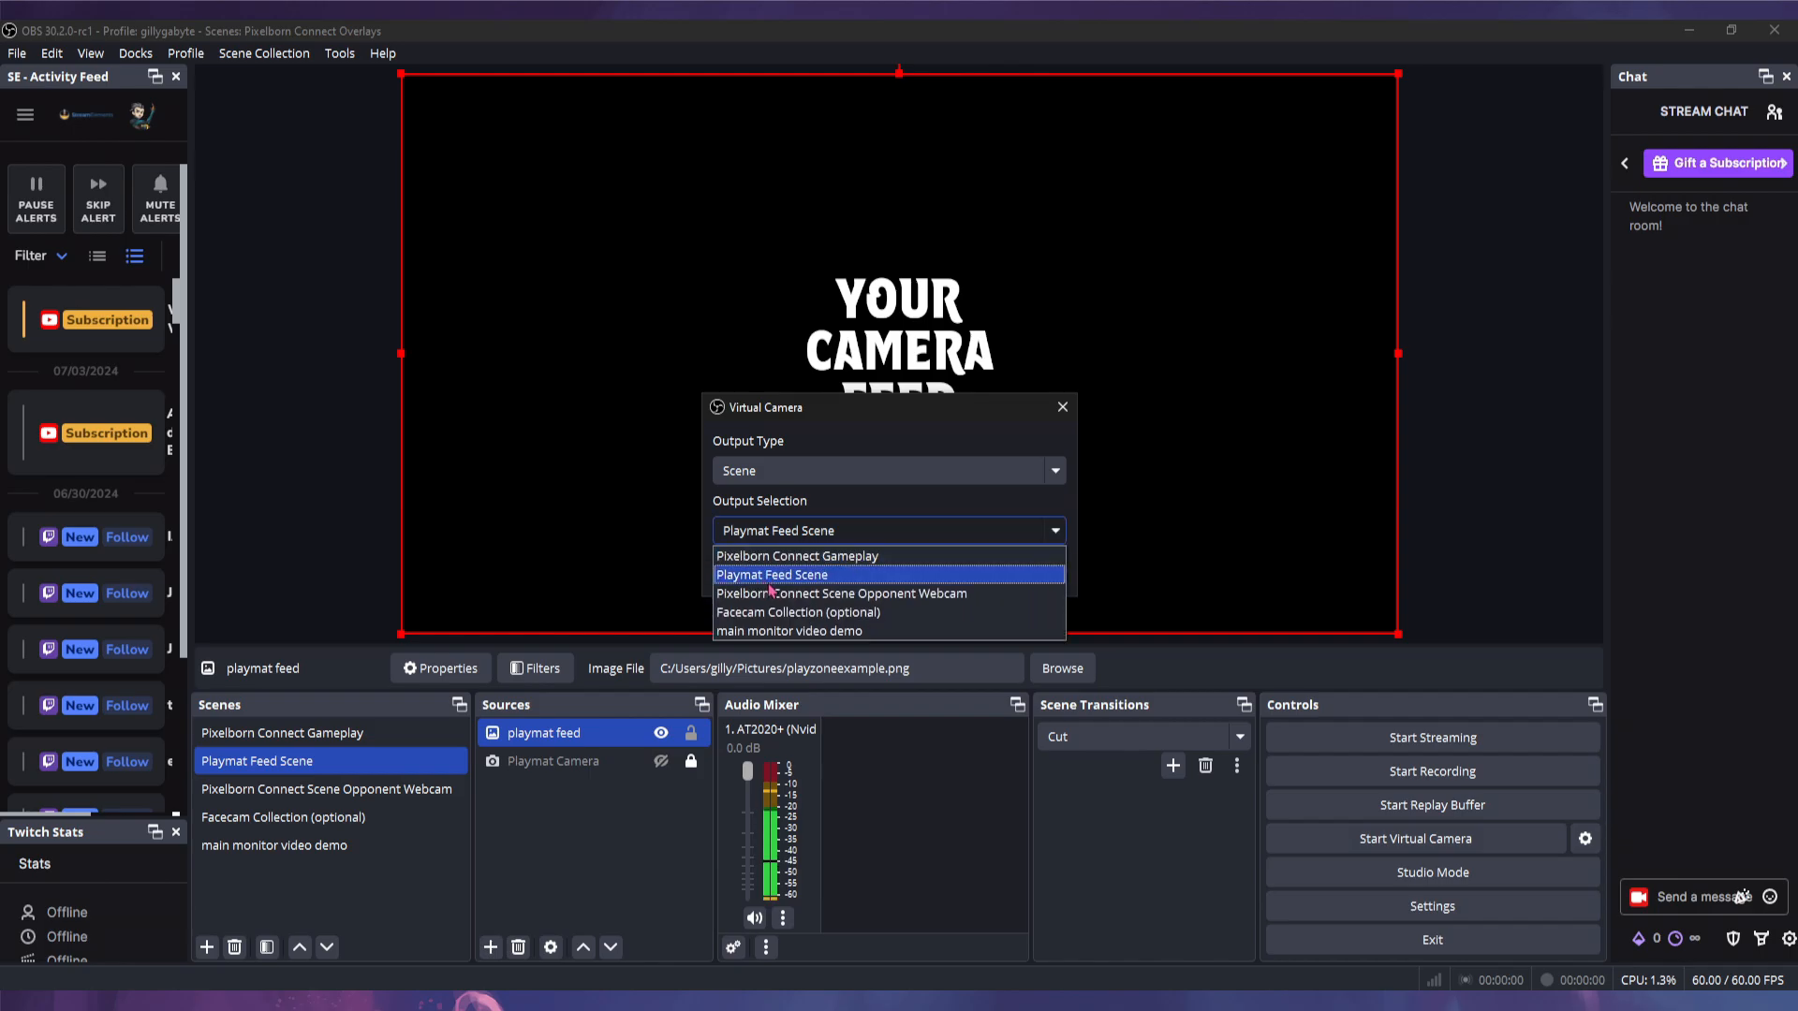
pyautogui.click(782, 580)
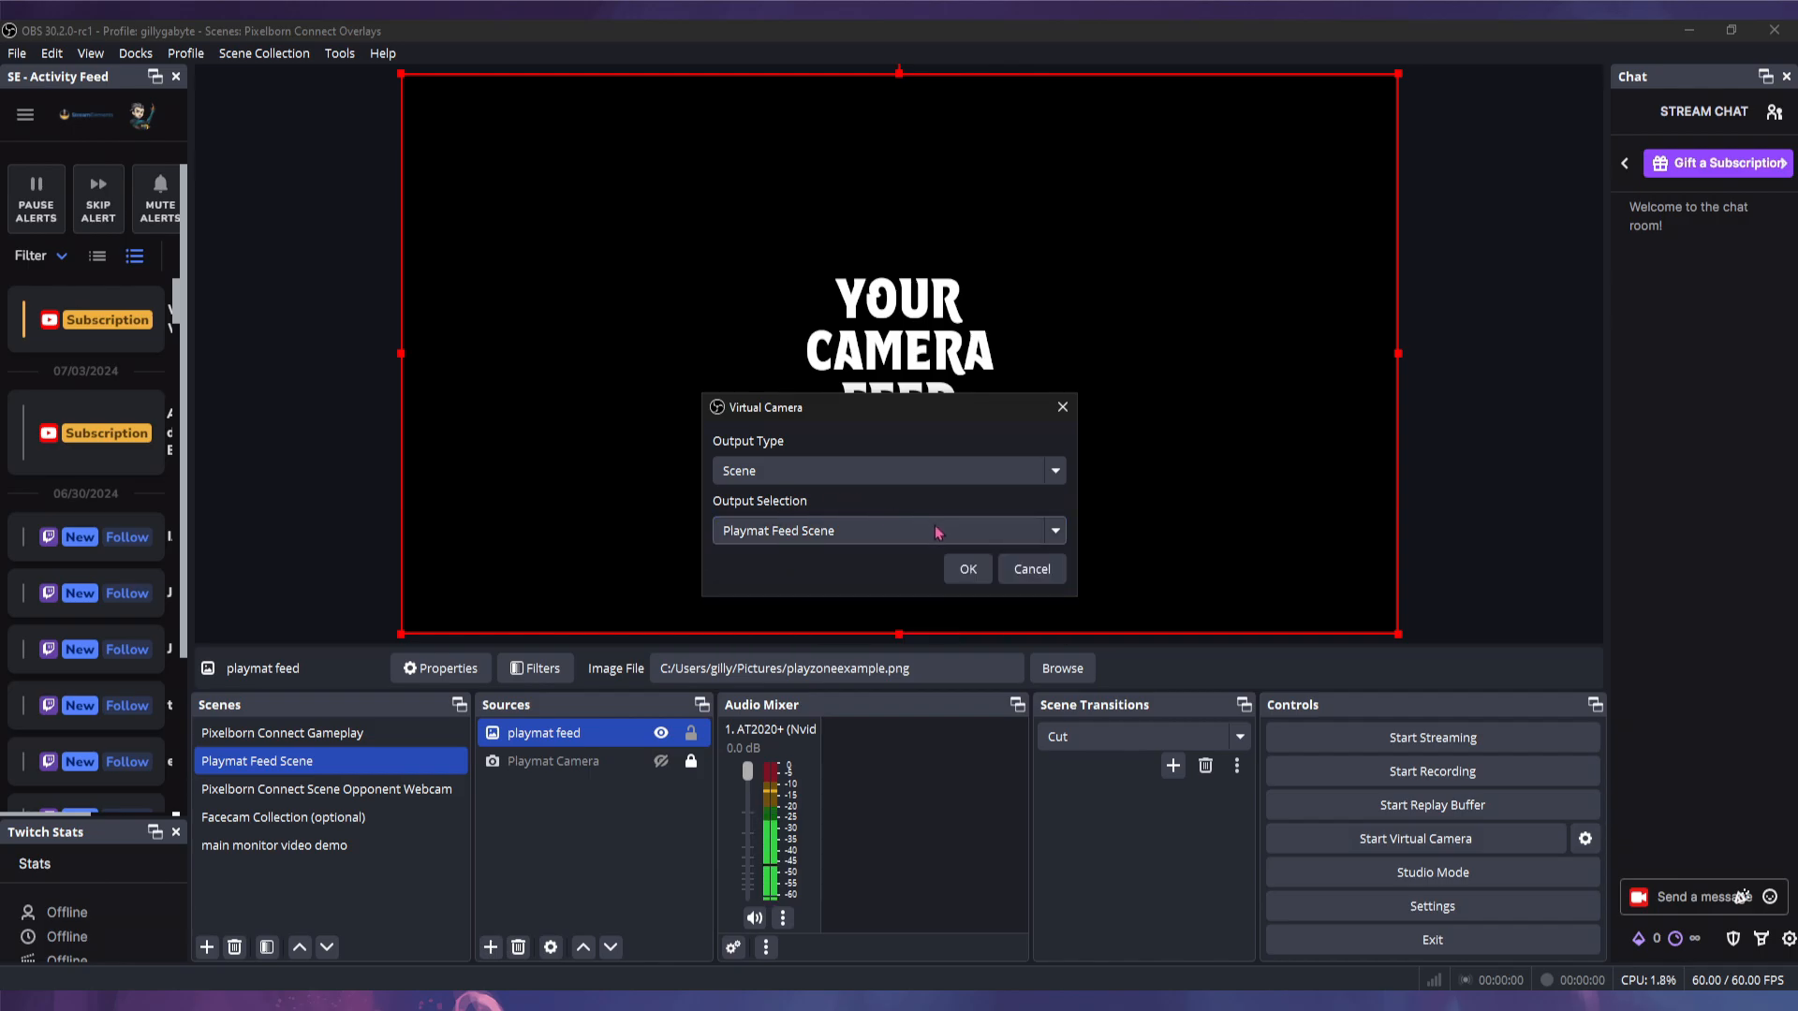
pyautogui.click(968, 572)
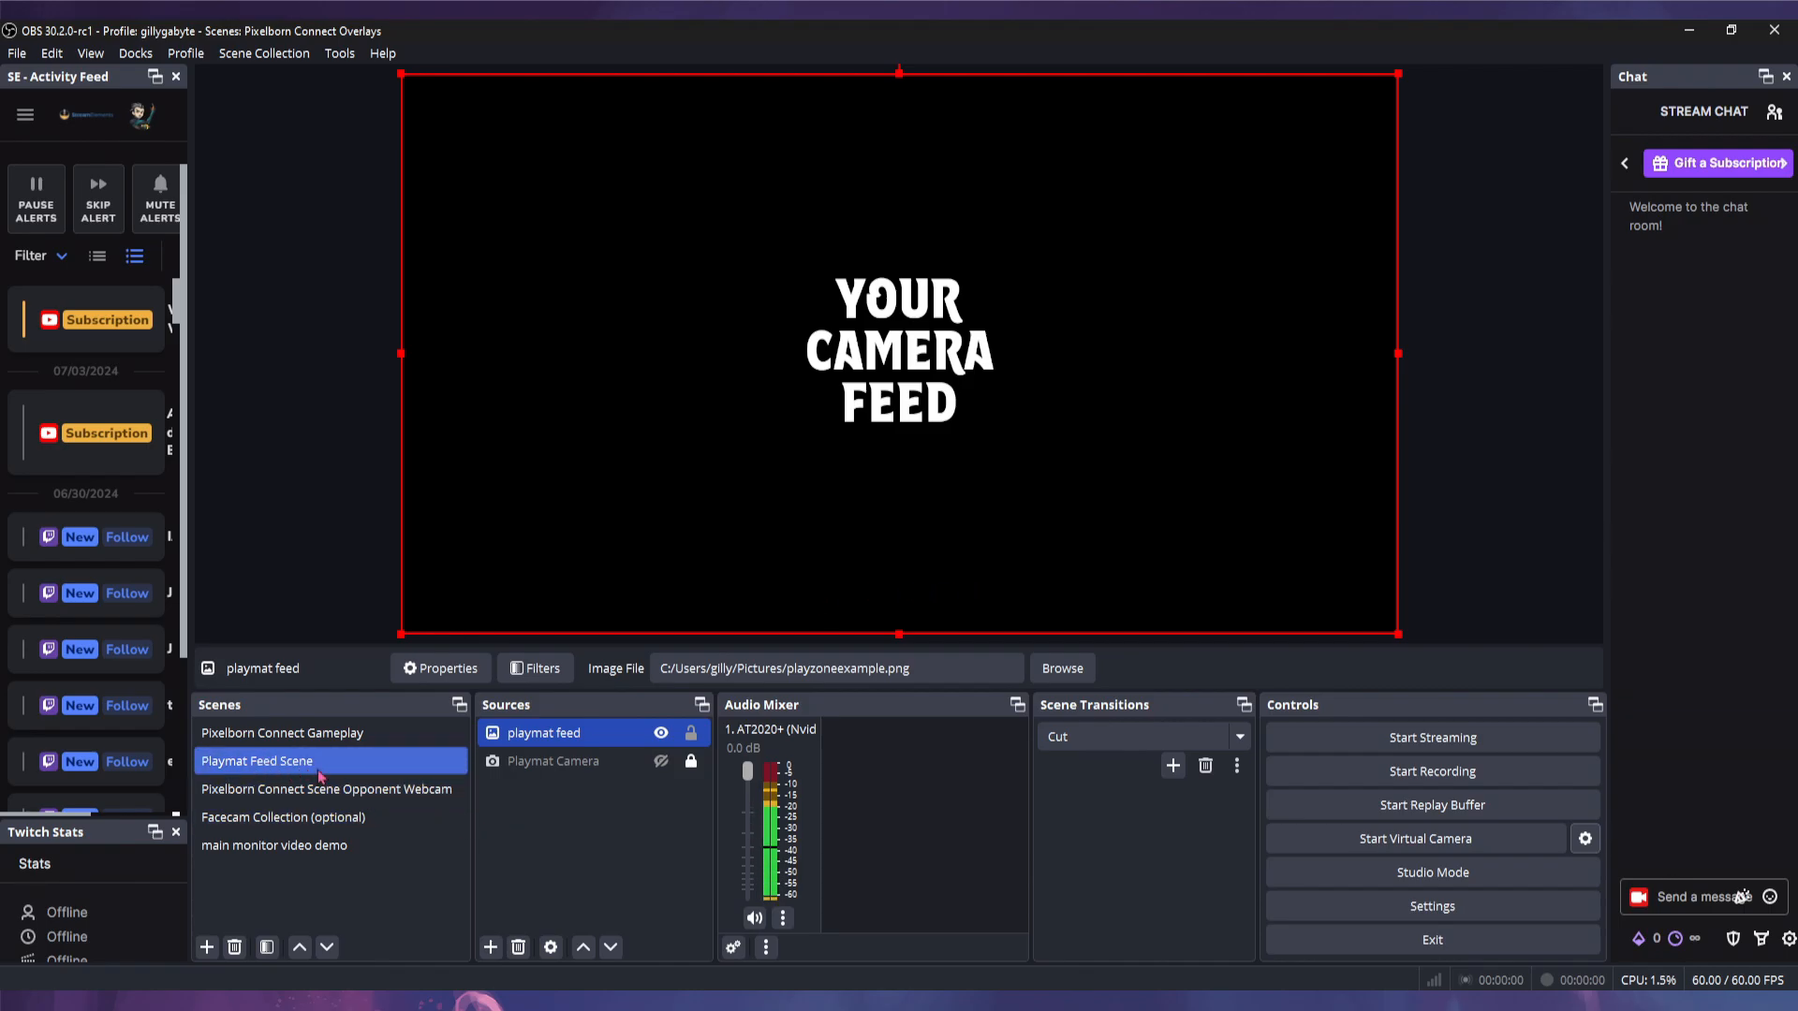
pyautogui.click(292, 791)
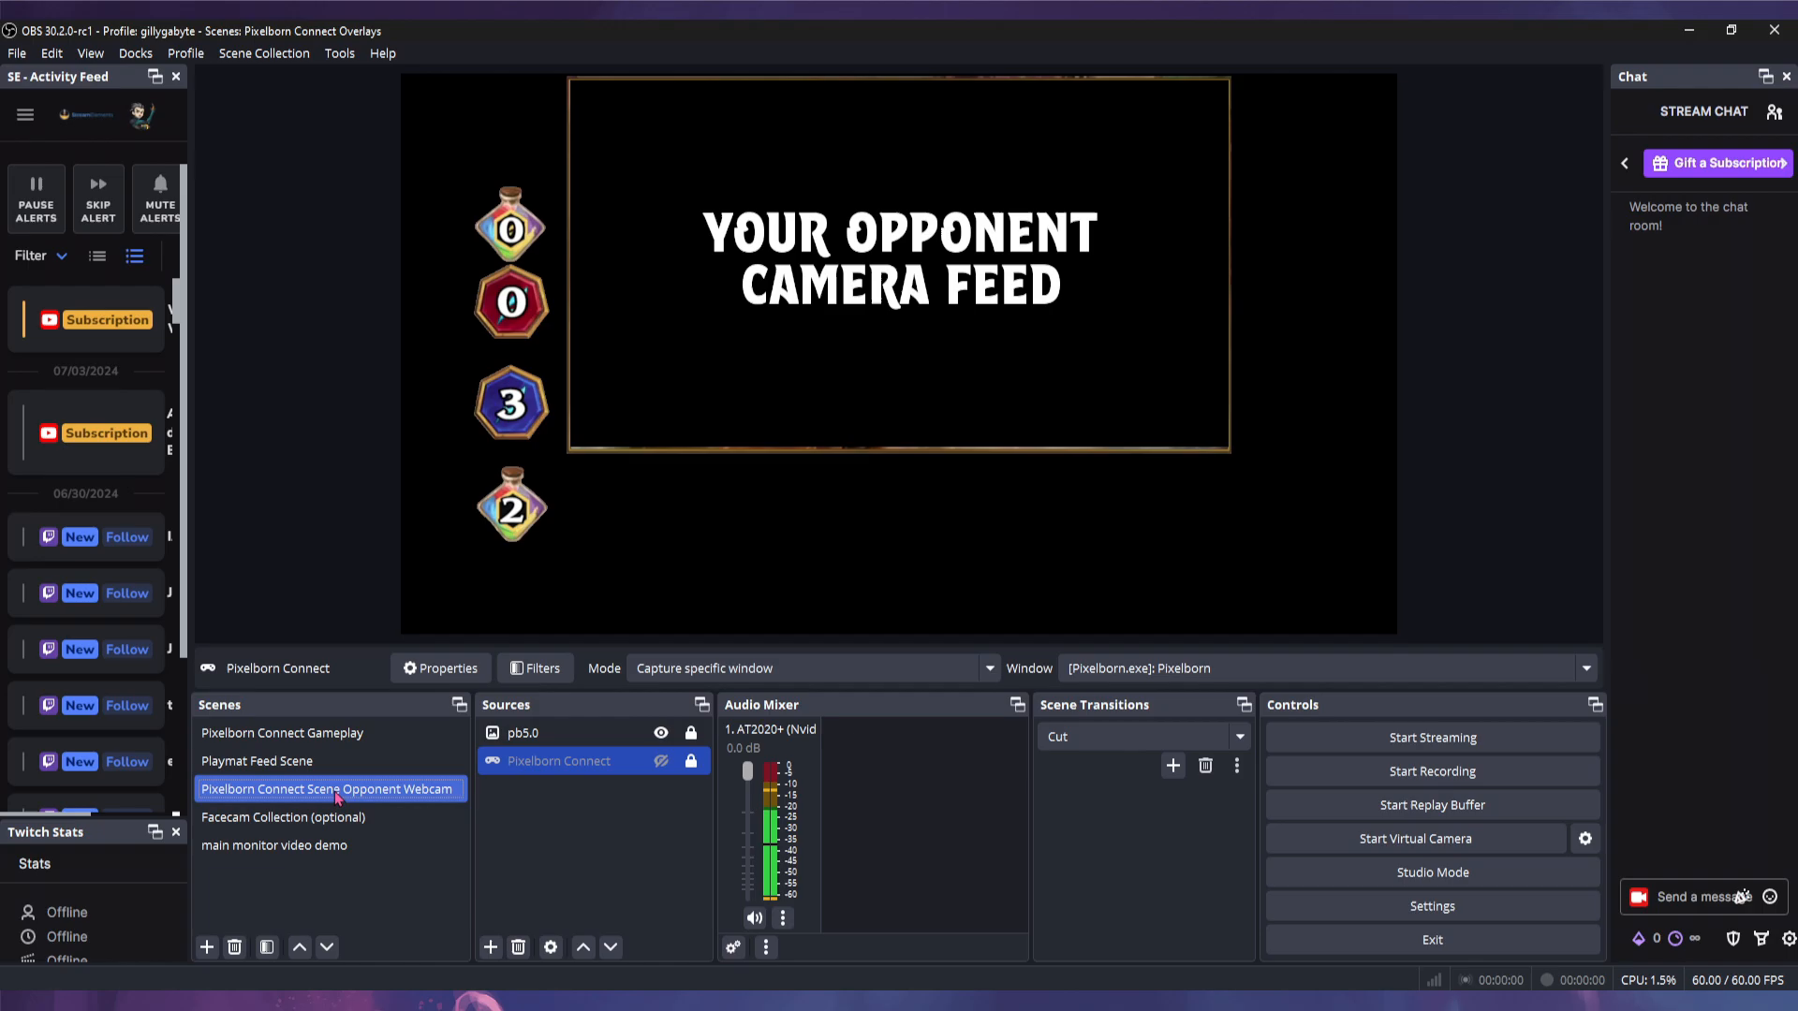
# - Select the Facecam Collection (optional) scene, then the Pixelborn Connect Gameplay scene
pyautogui.click(278, 821)
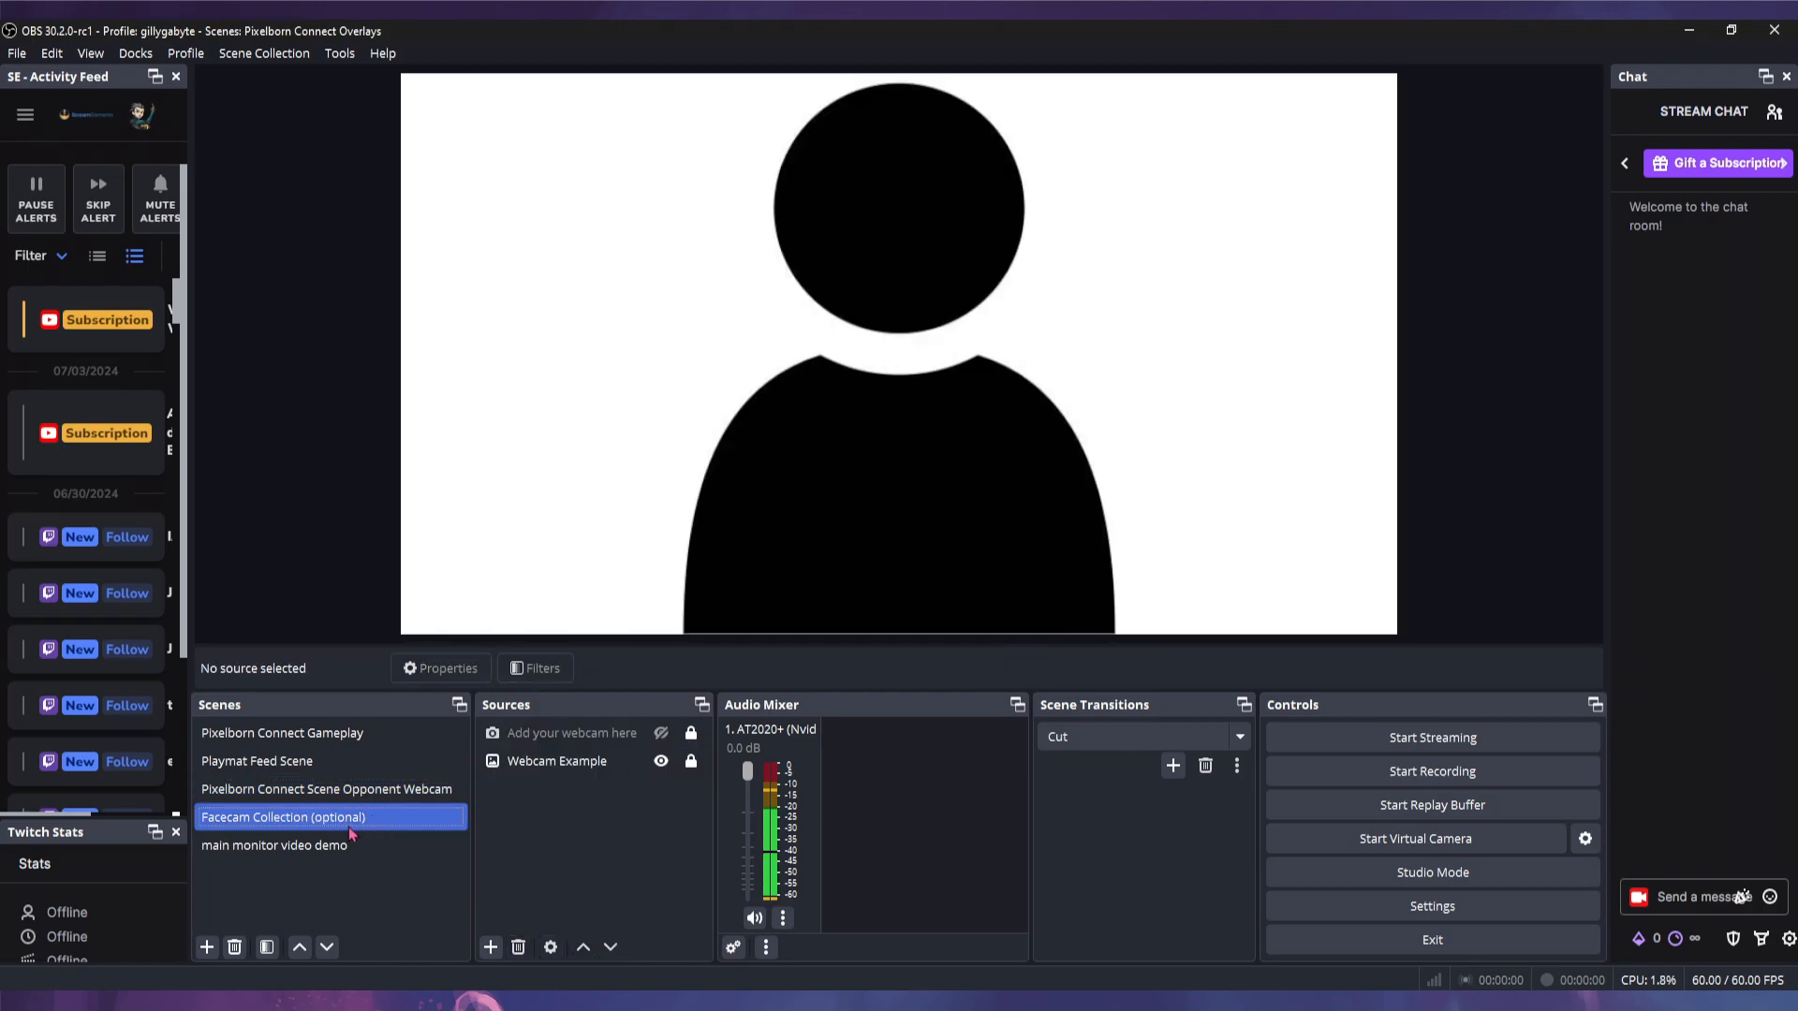
pyautogui.click(339, 739)
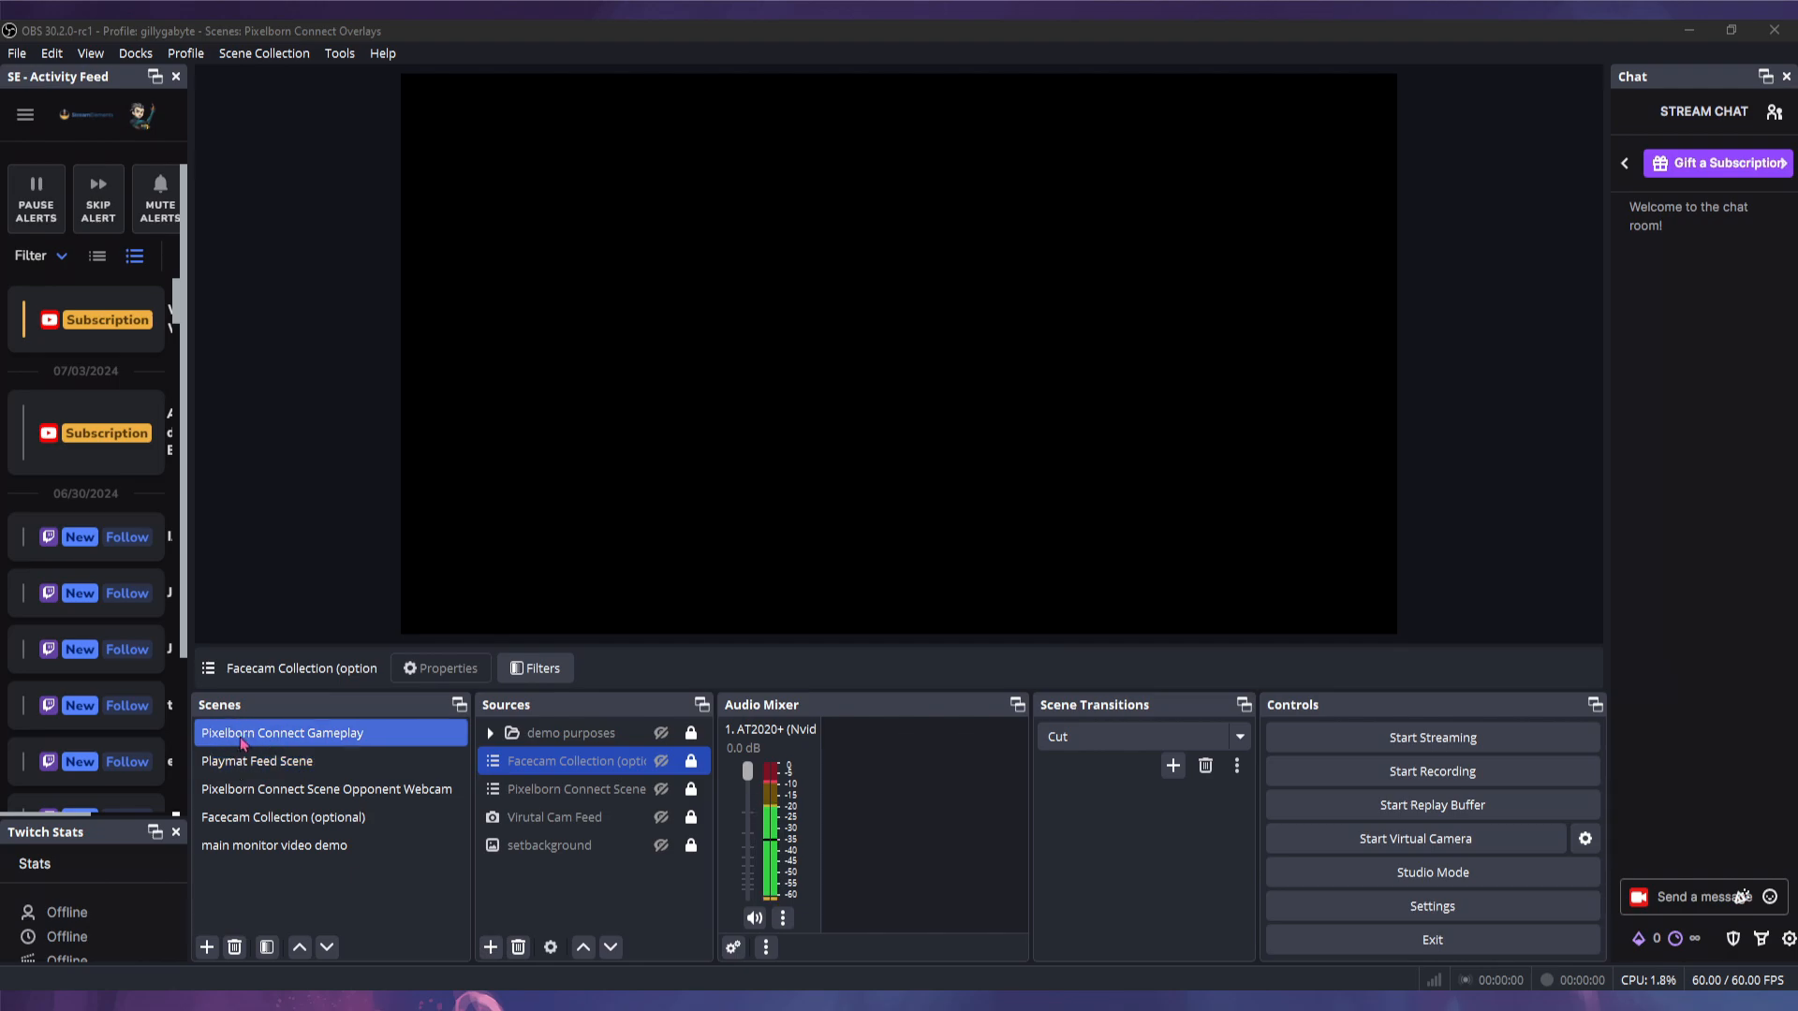
# - Cancel a new scene, then unhide setbackground so the purple background fills the Gameplay preview
pyautogui.click(207, 947)
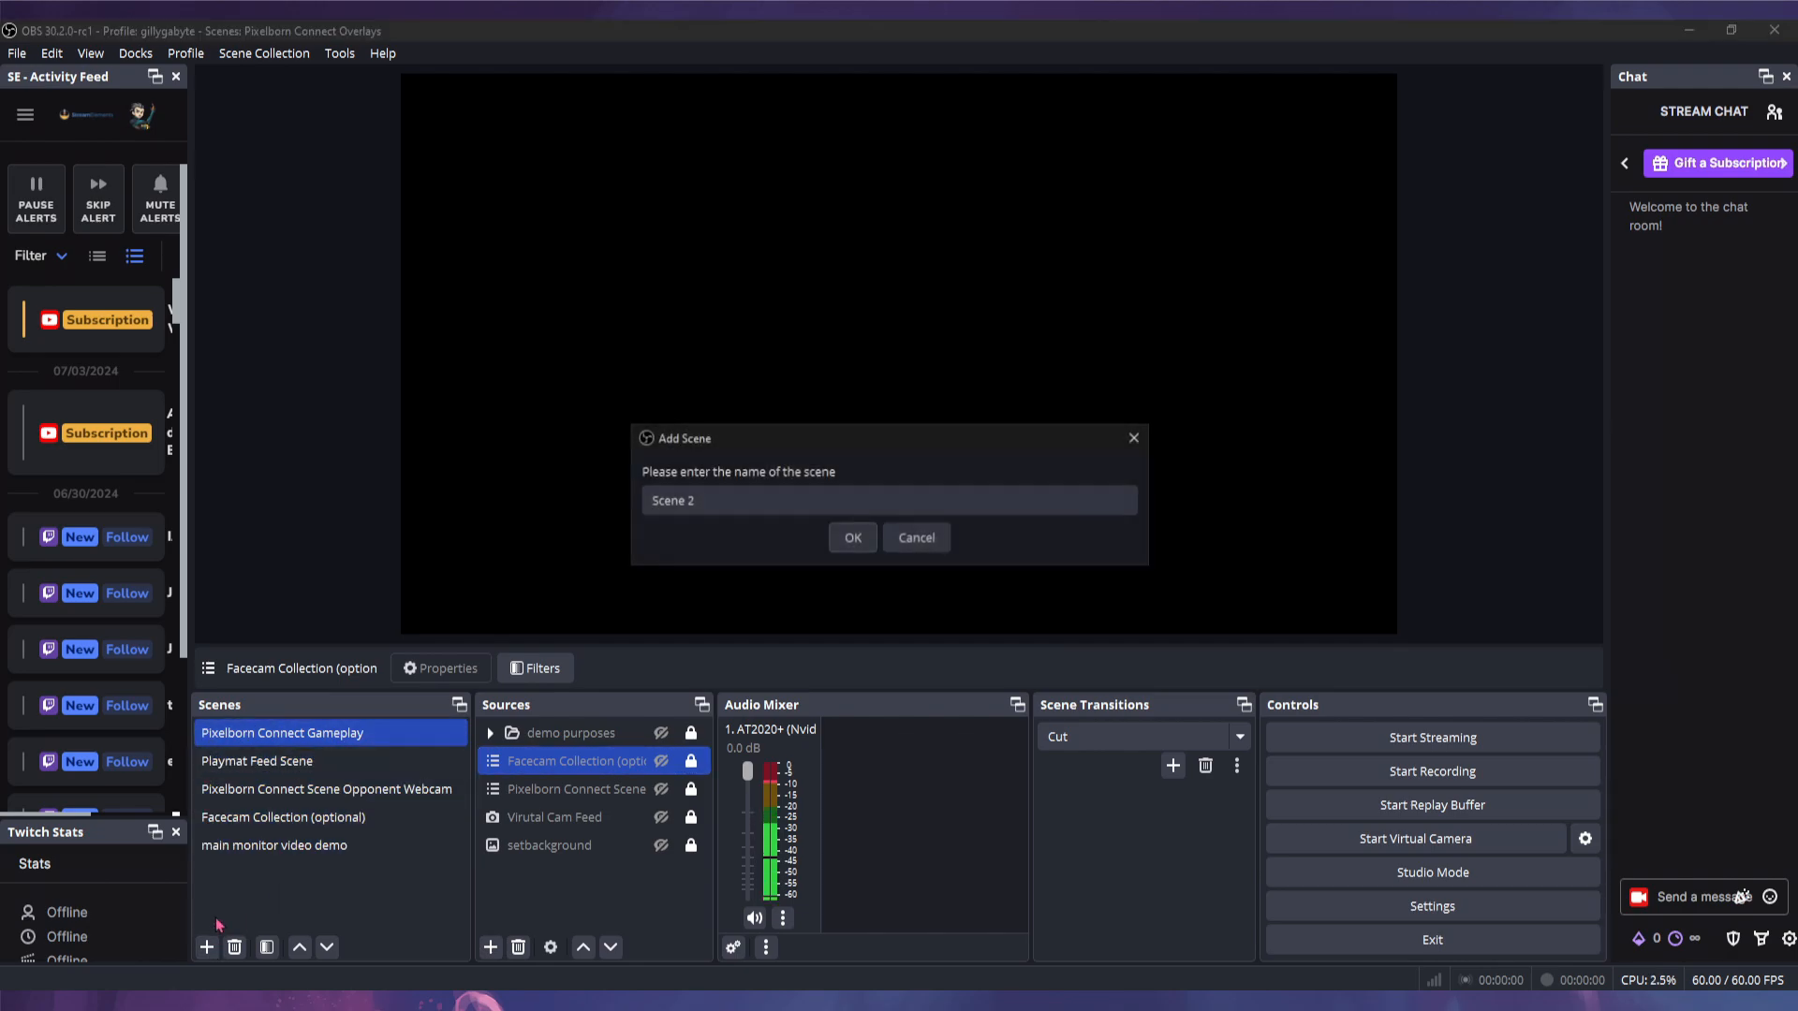
pyautogui.click(916, 537)
pyautogui.keyDown('ctrl'); pyautogui.click(548, 792); pyautogui.keyUp('ctrl')
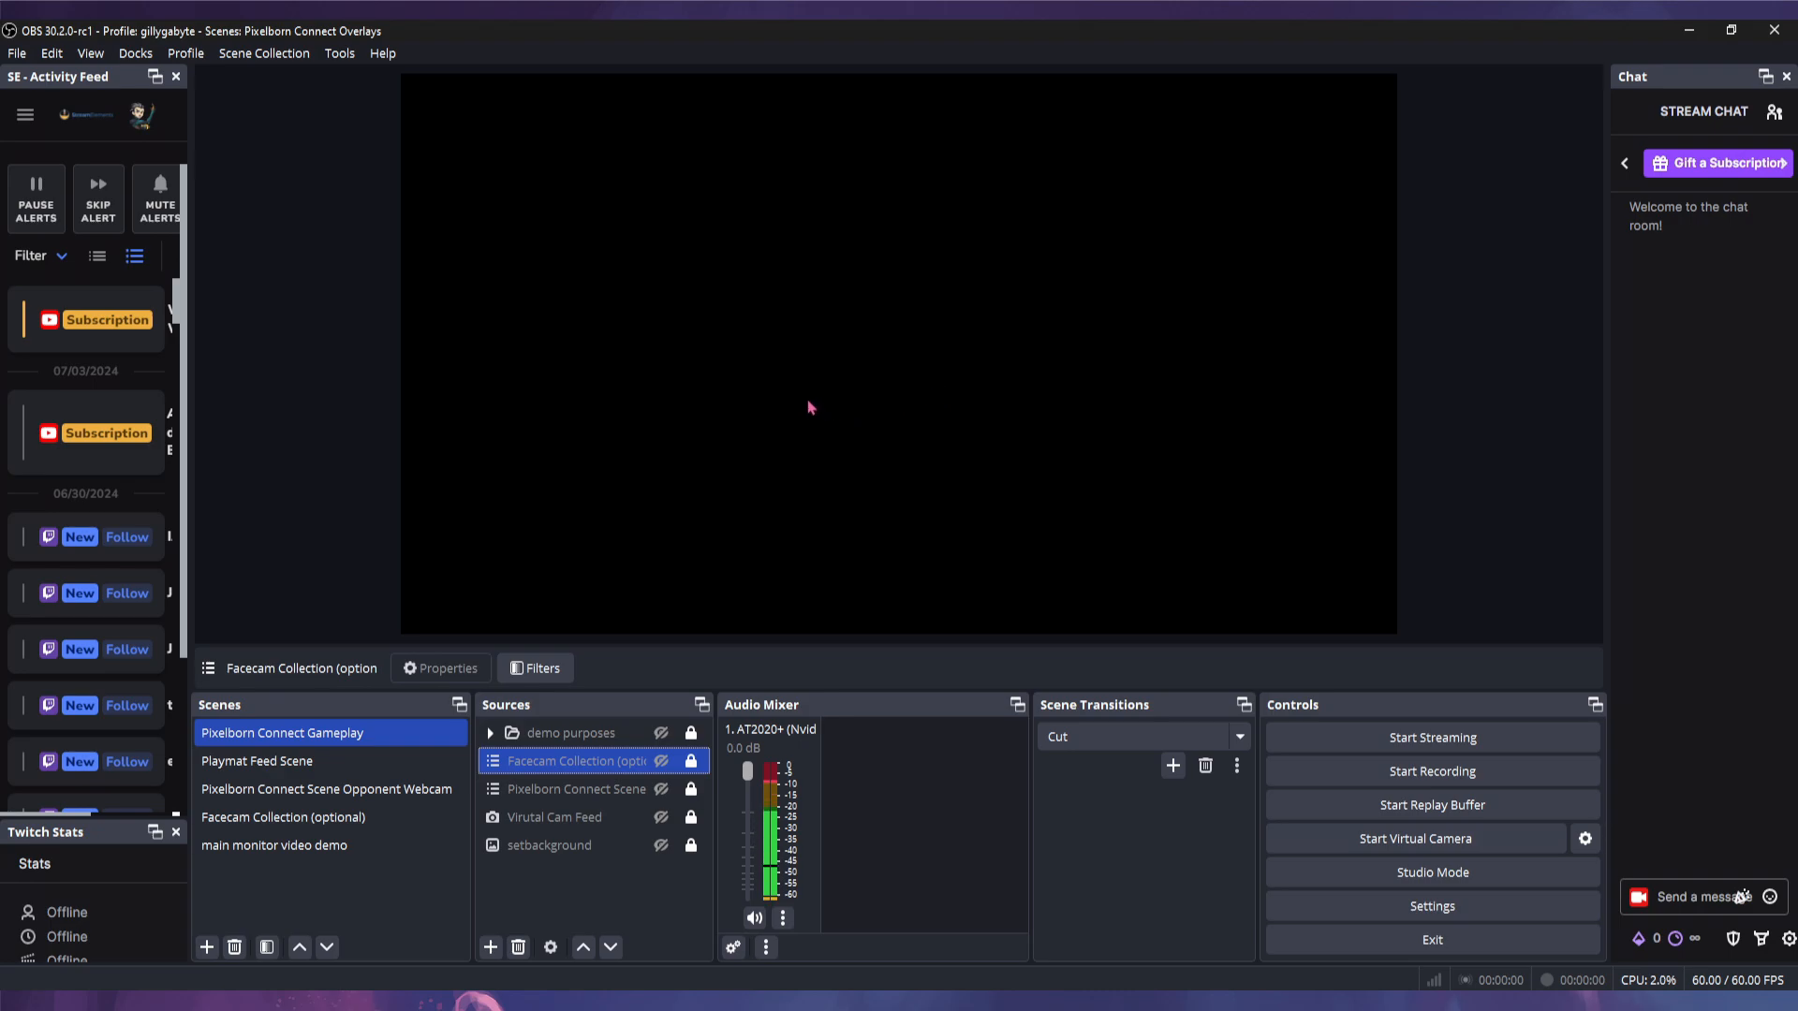
pyautogui.click(661, 845)
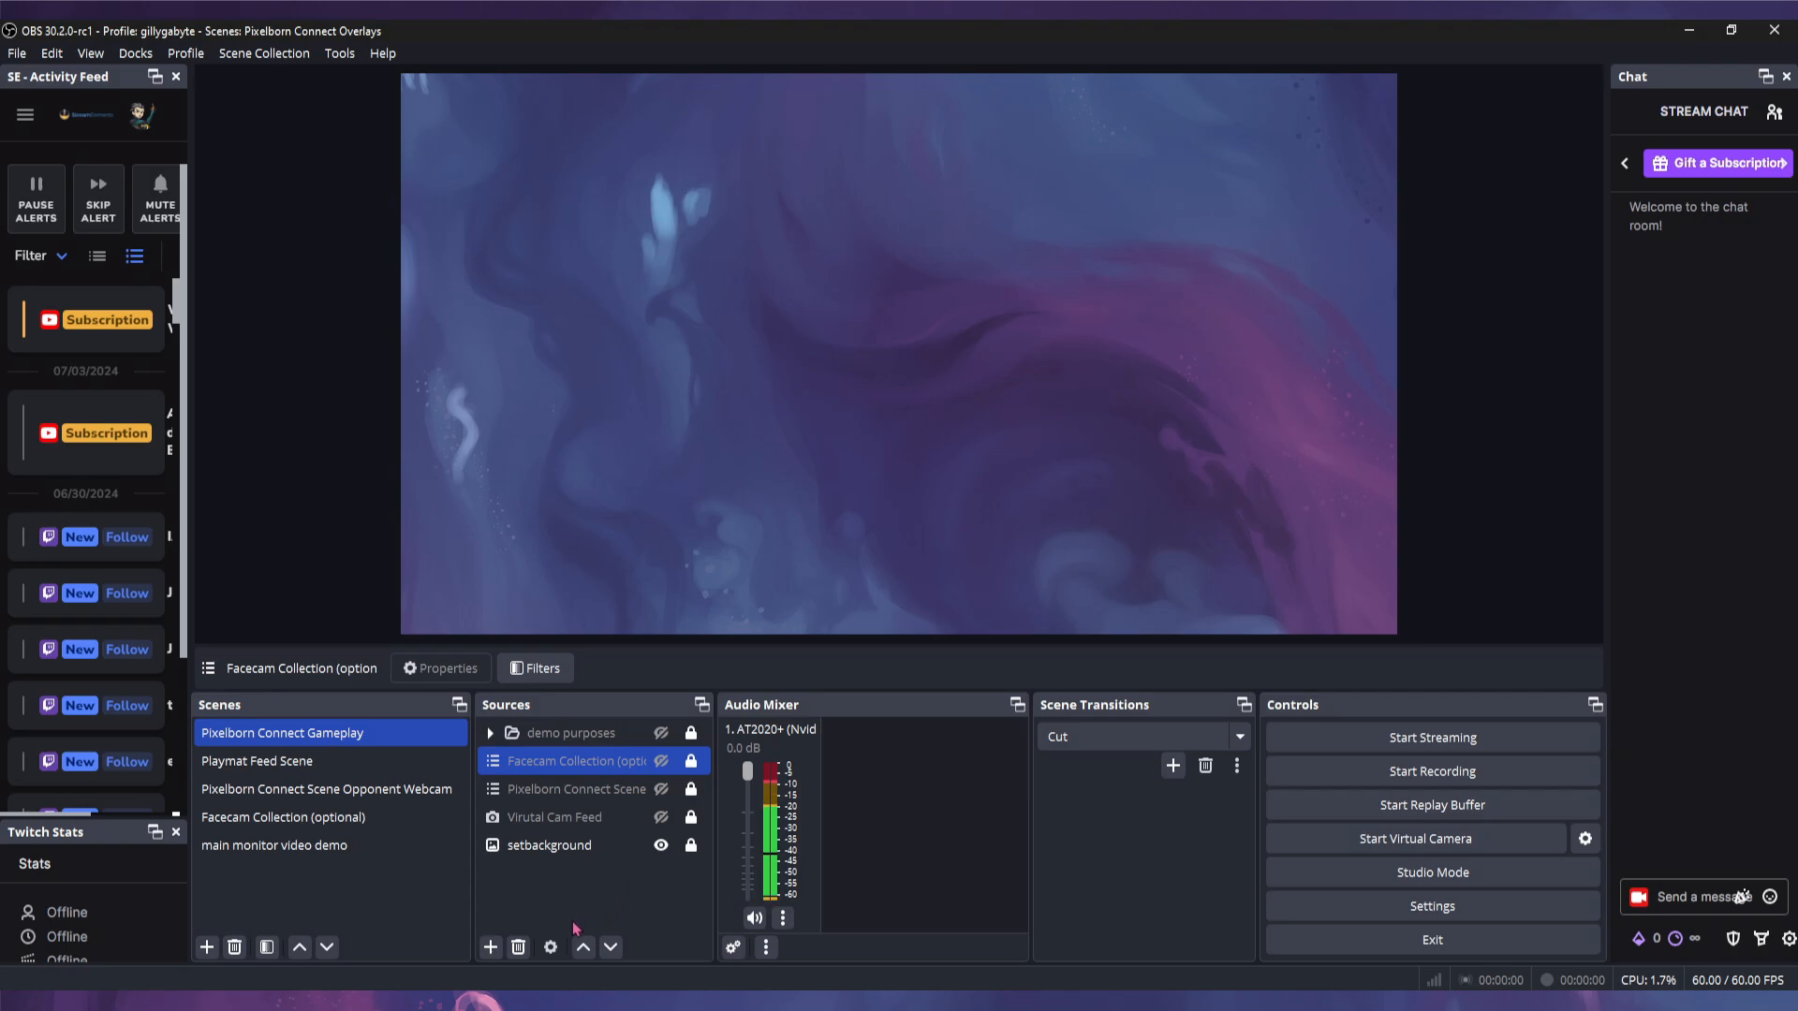
# - Cancel adding a Scene source, then unhide Facecam Collection (optional) to show the facecam placeholder
pyautogui.click(491, 948)
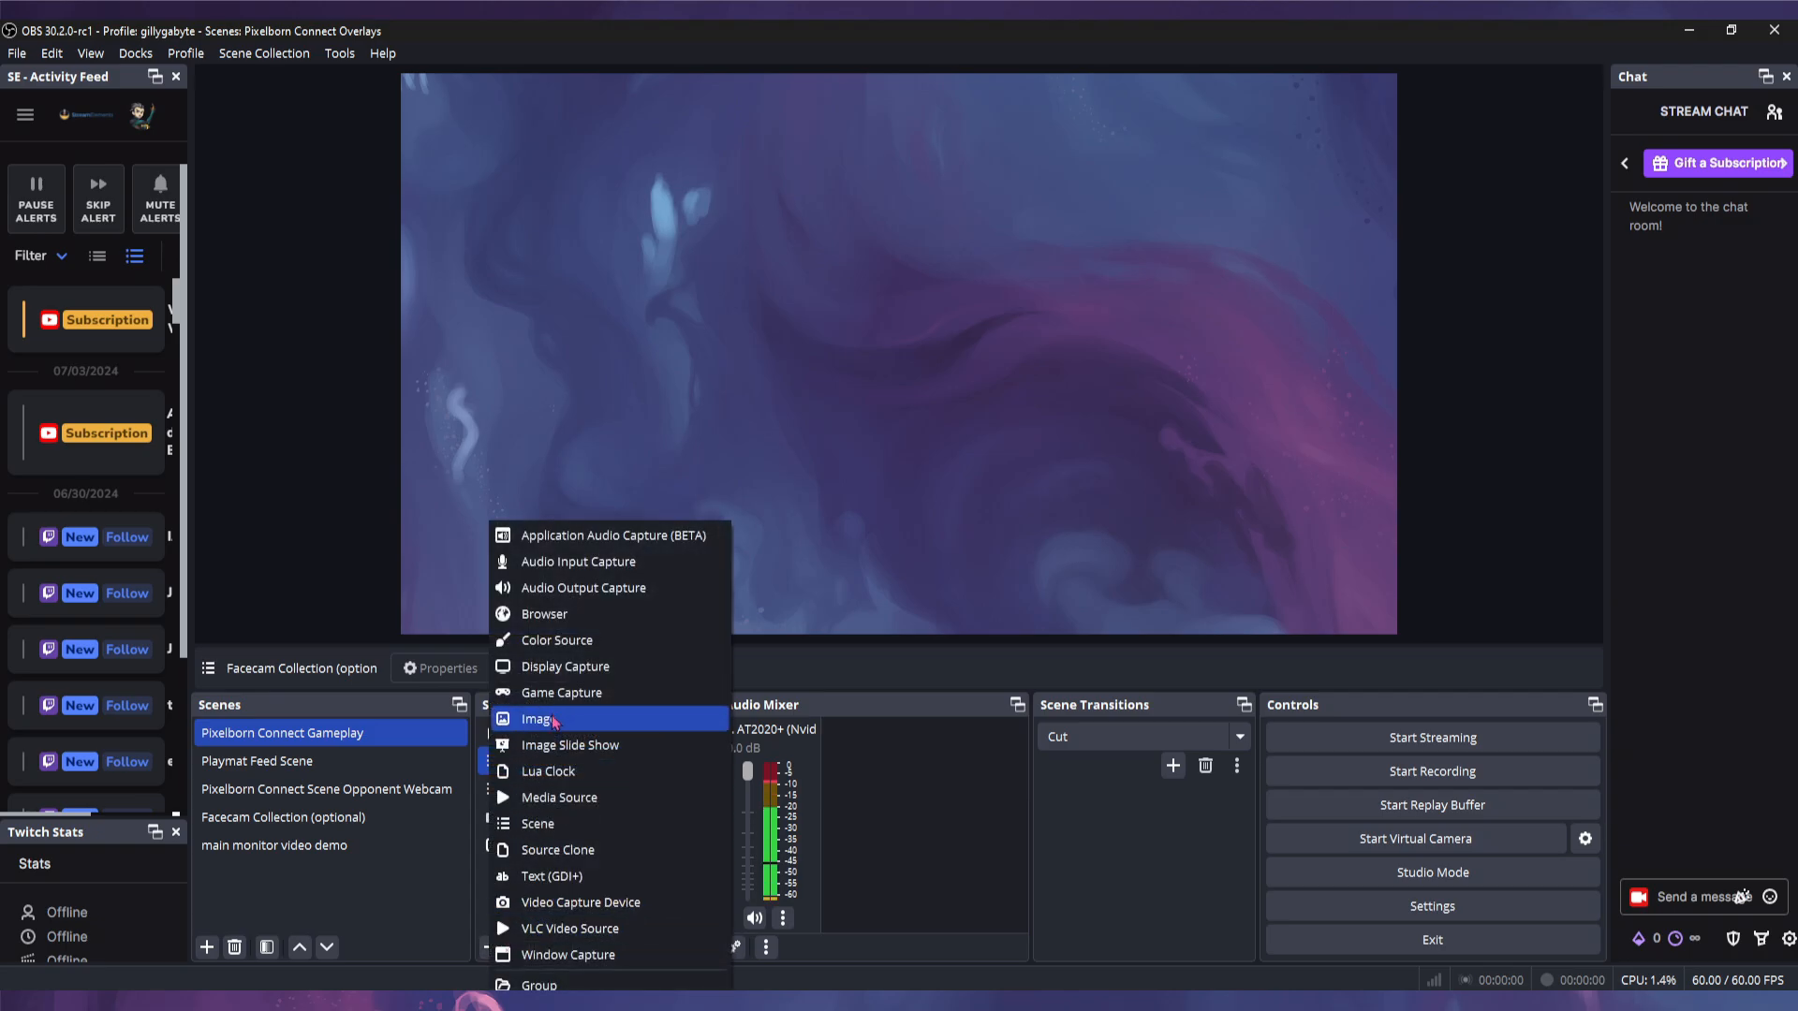
pyautogui.click(955, 861)
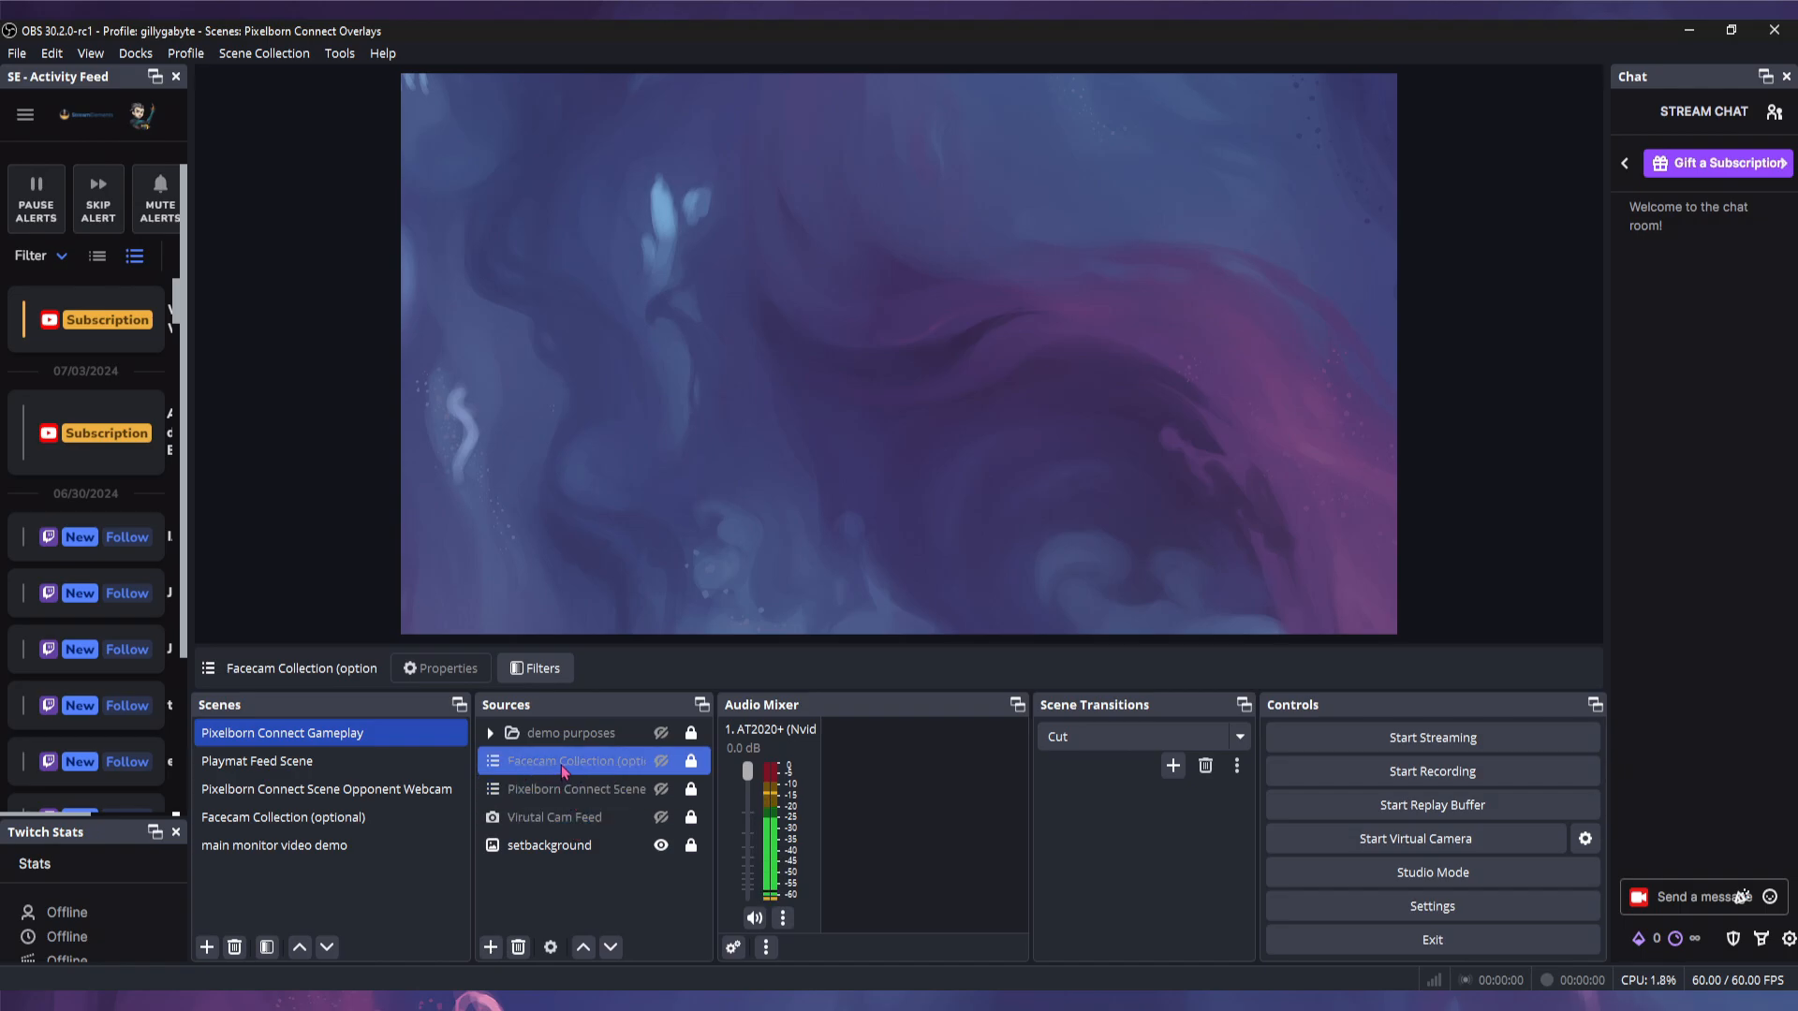
pyautogui.click(491, 946)
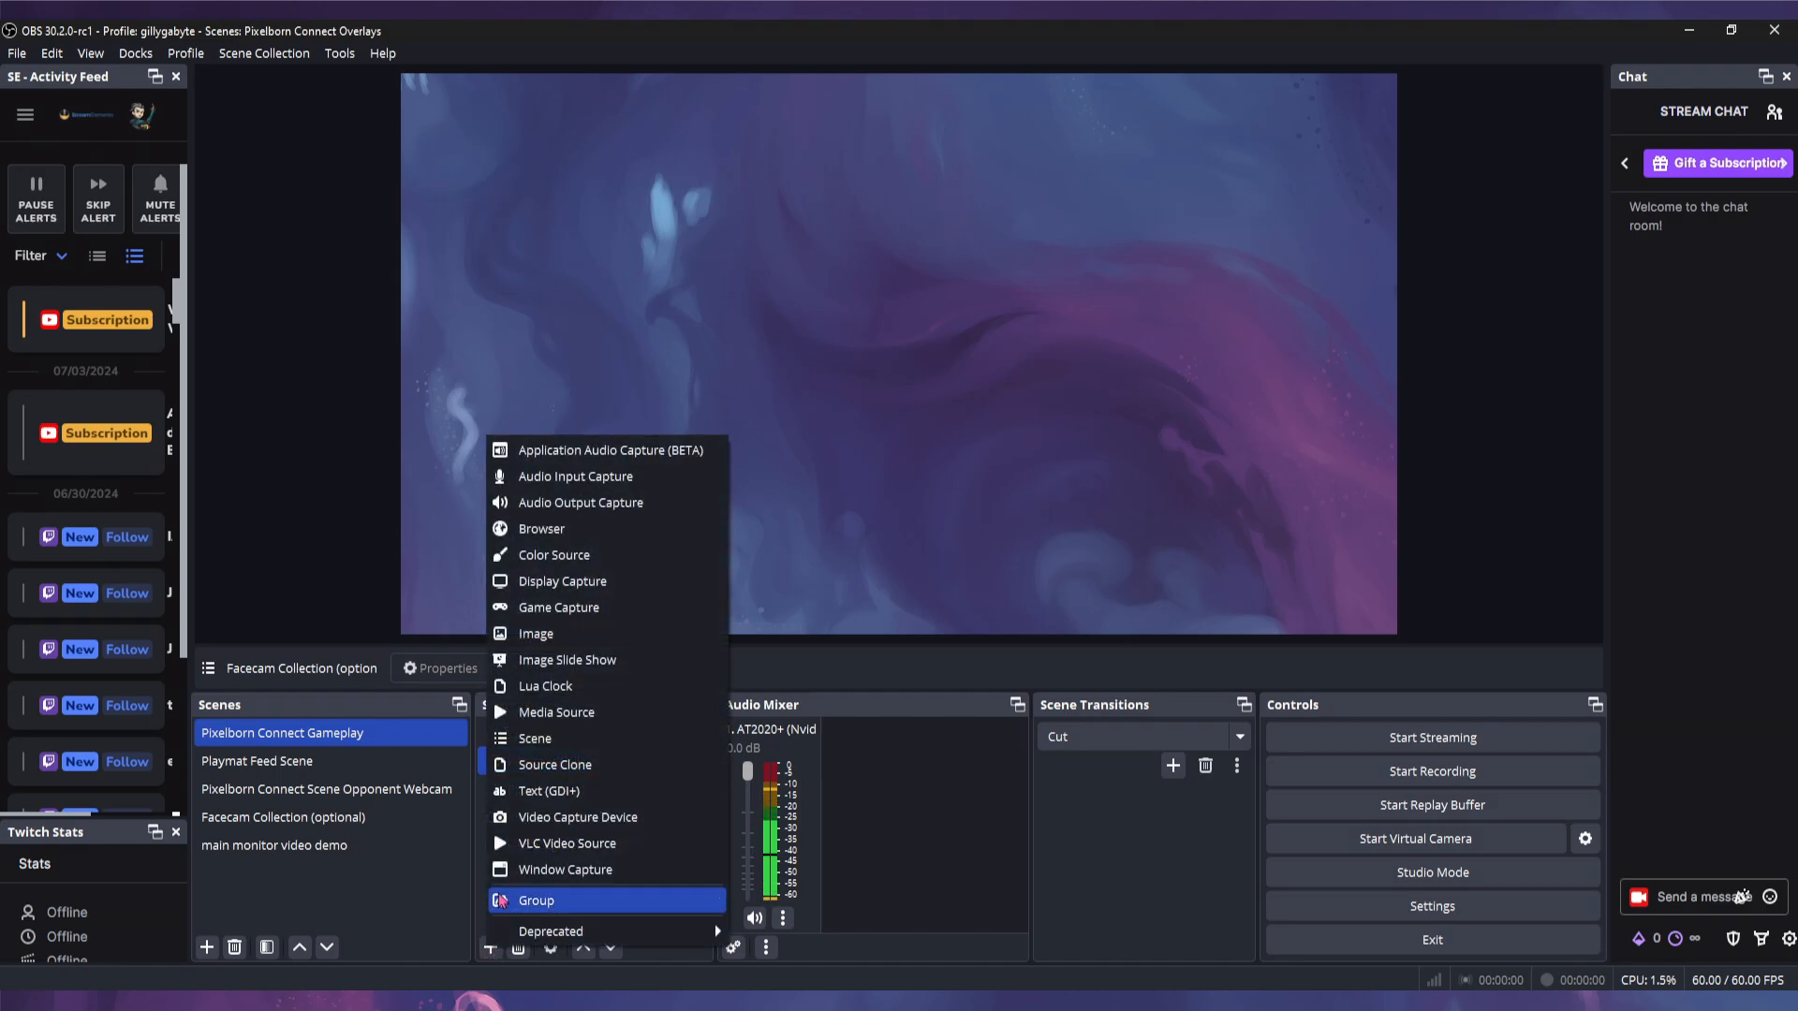
pyautogui.click(530, 745)
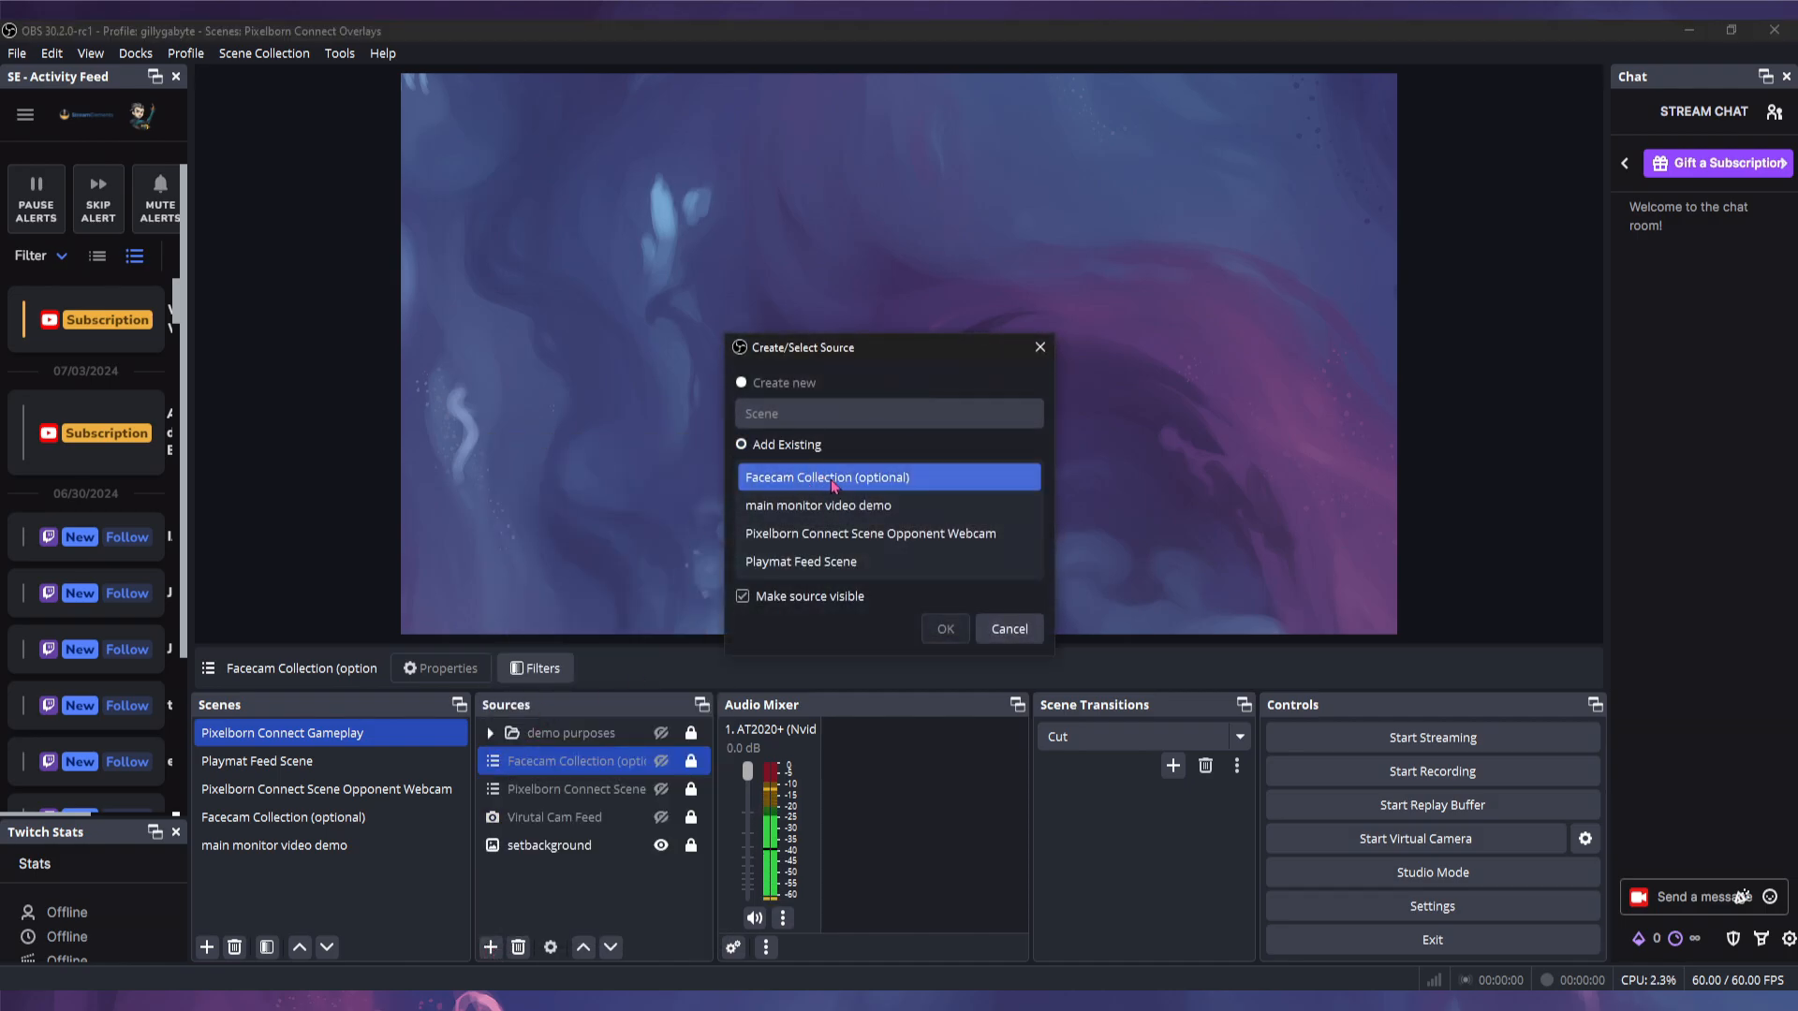
pyautogui.click(1009, 628)
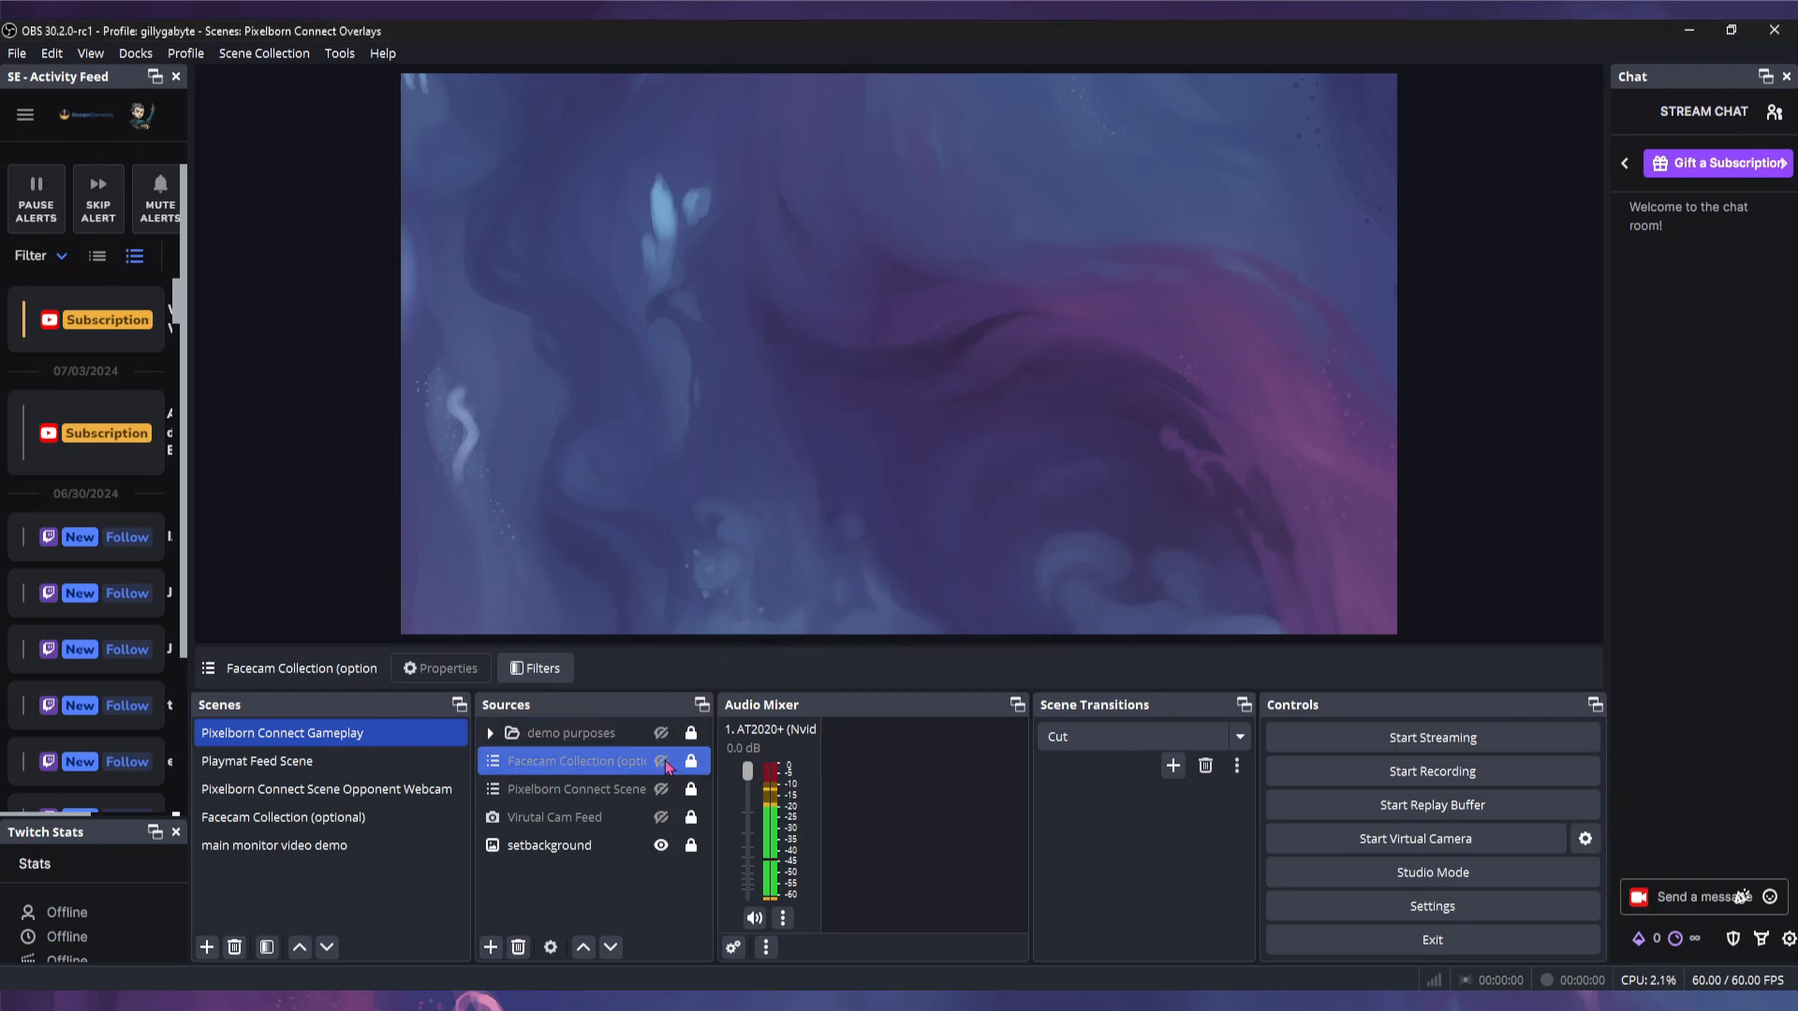
pyautogui.click(661, 760)
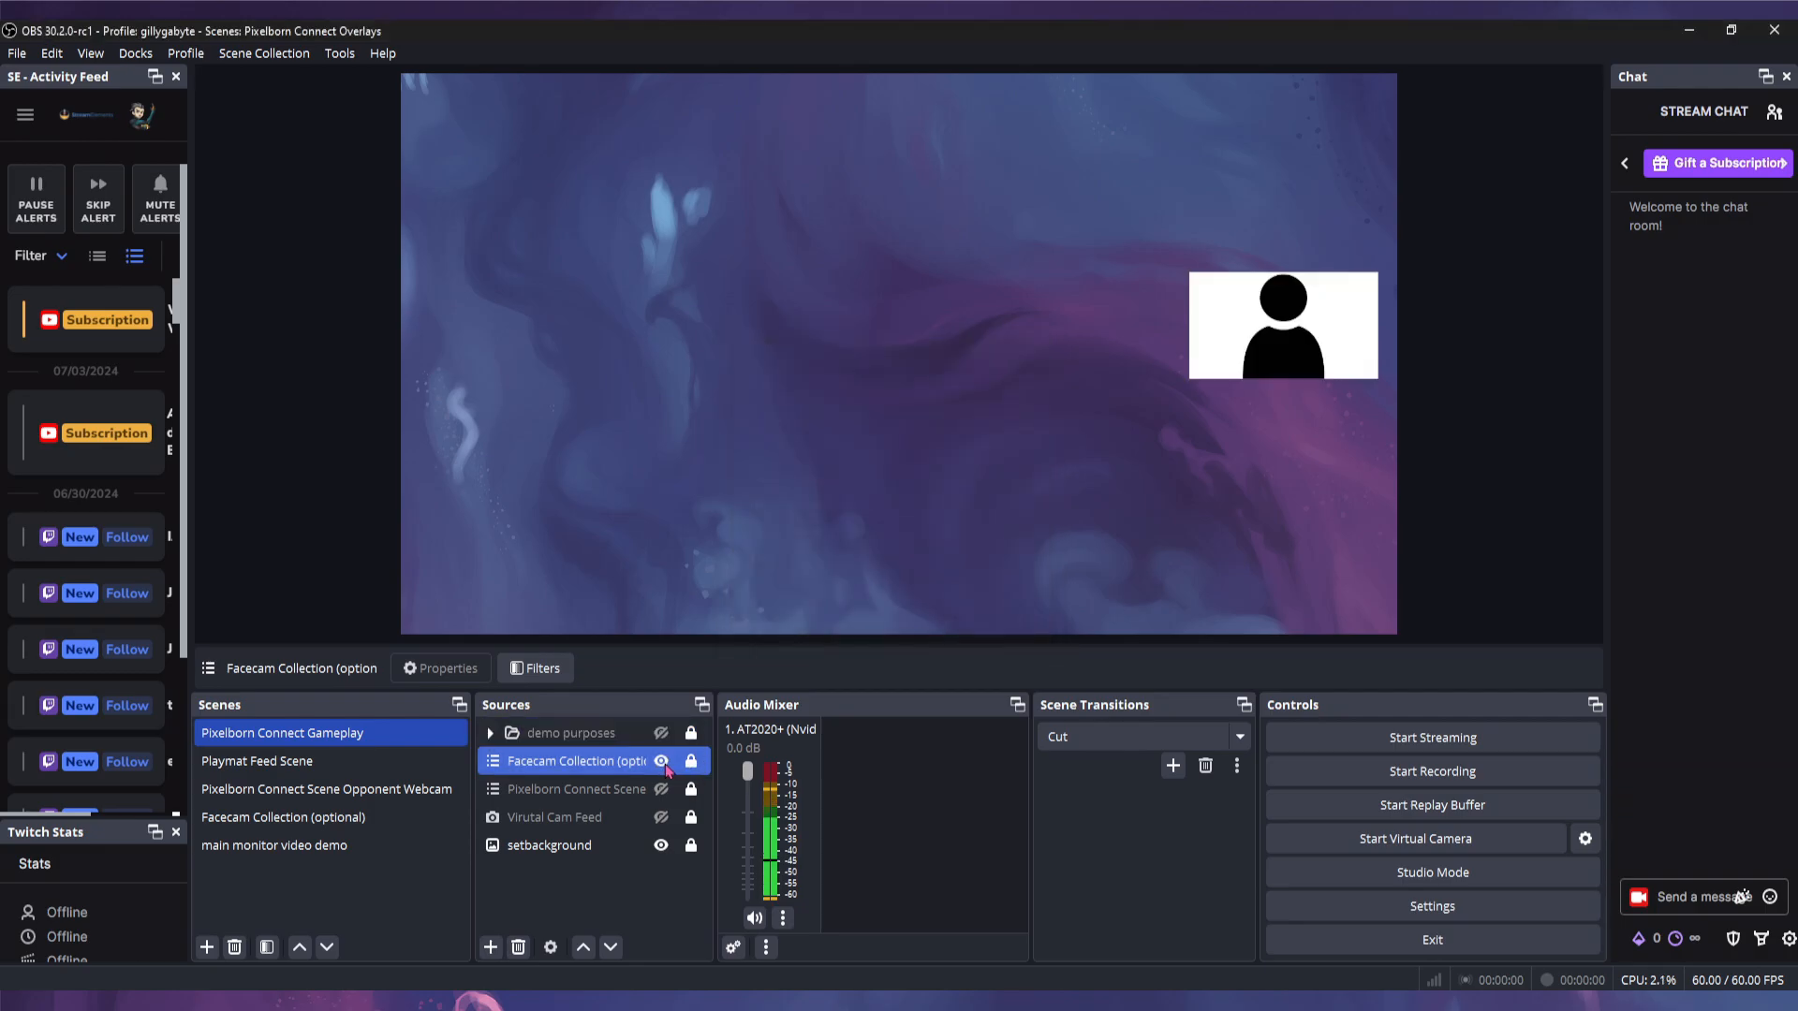
# - Unlock the Facecam Collection source
pyautogui.rightClick(609, 763)
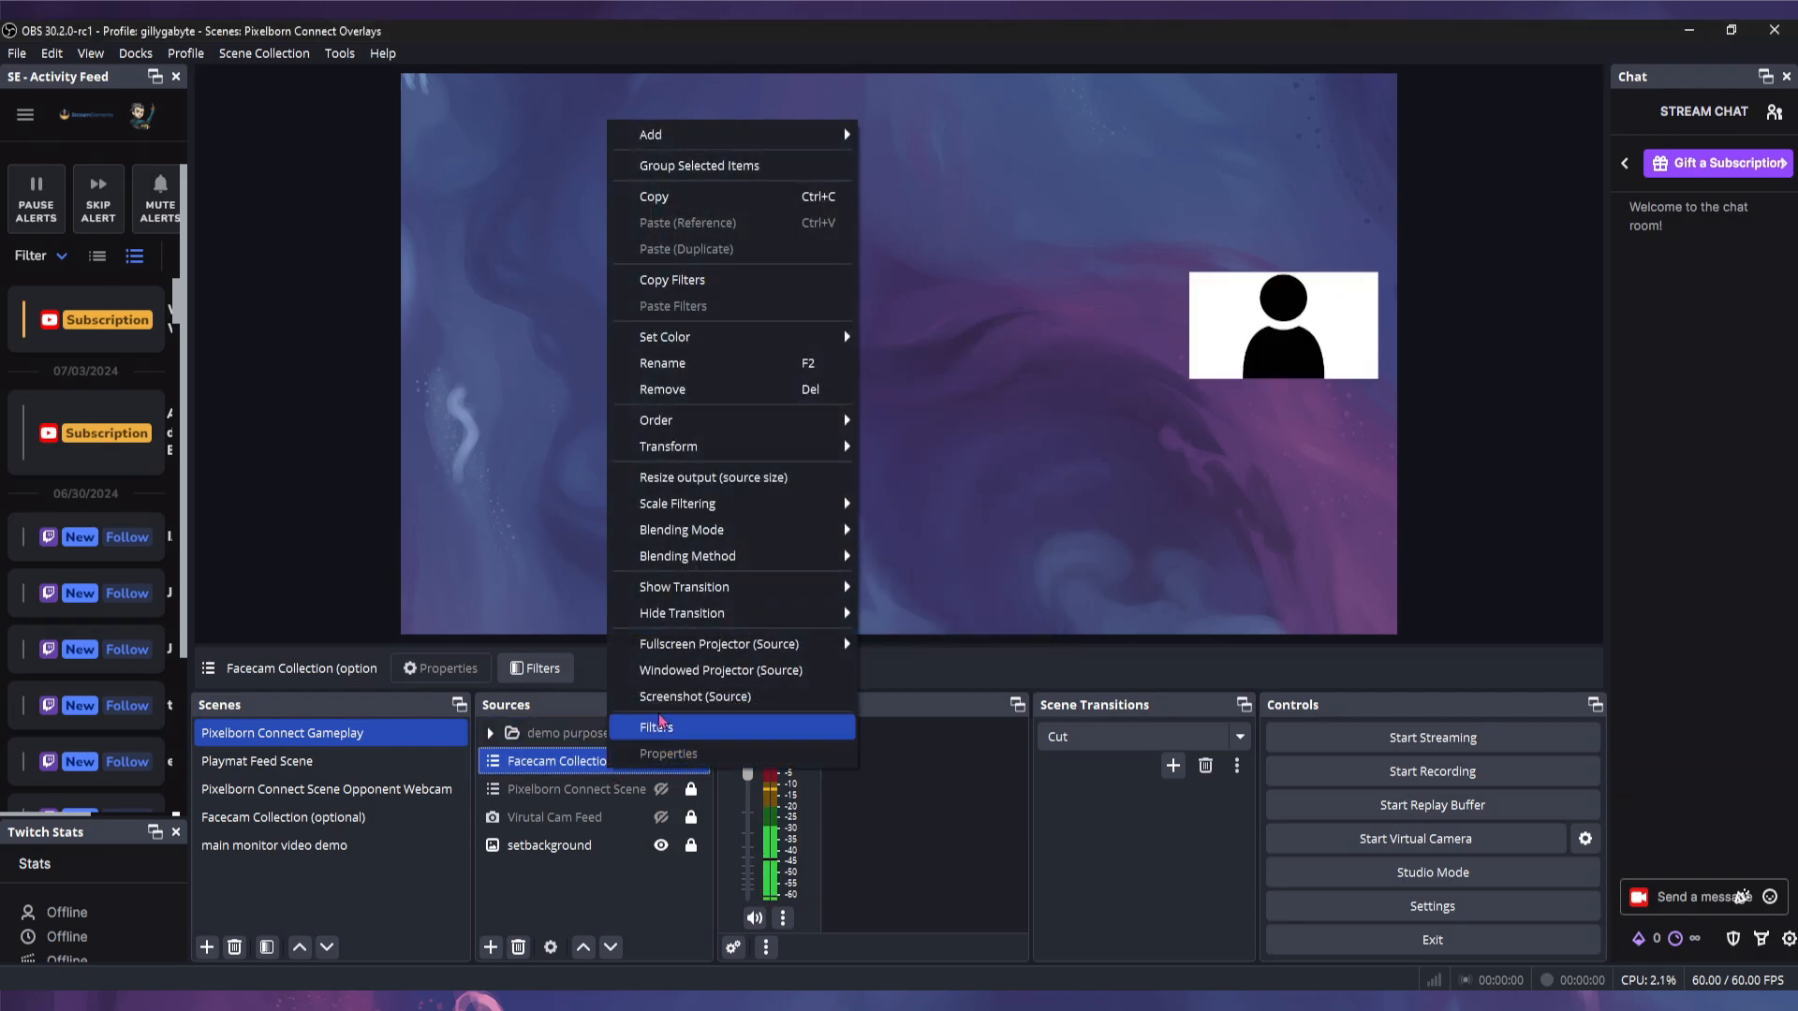
pyautogui.click(569, 762)
pyautogui.click(691, 763)
# - Review the facecam transform at position 1519, 383 and size 364 × 205, leaving it unchanged
pyautogui.rightClick(592, 758)
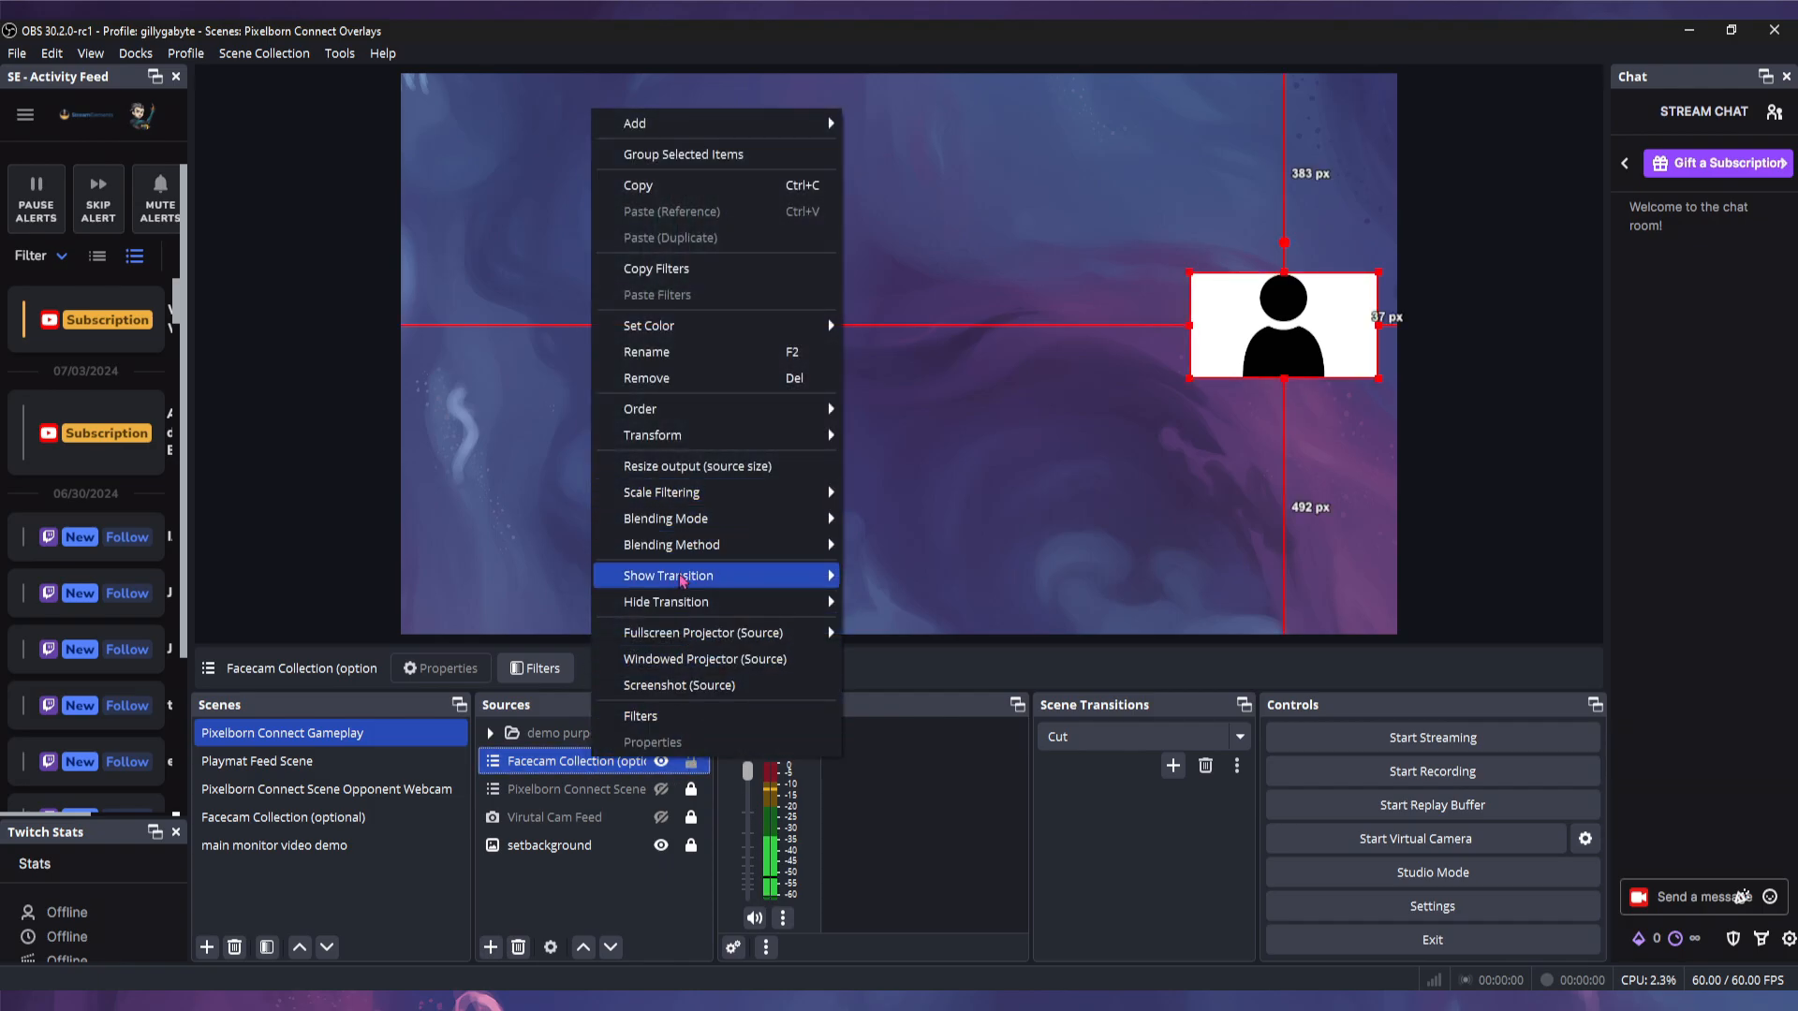
pyautogui.moveTo(674, 436)
pyautogui.click(916, 436)
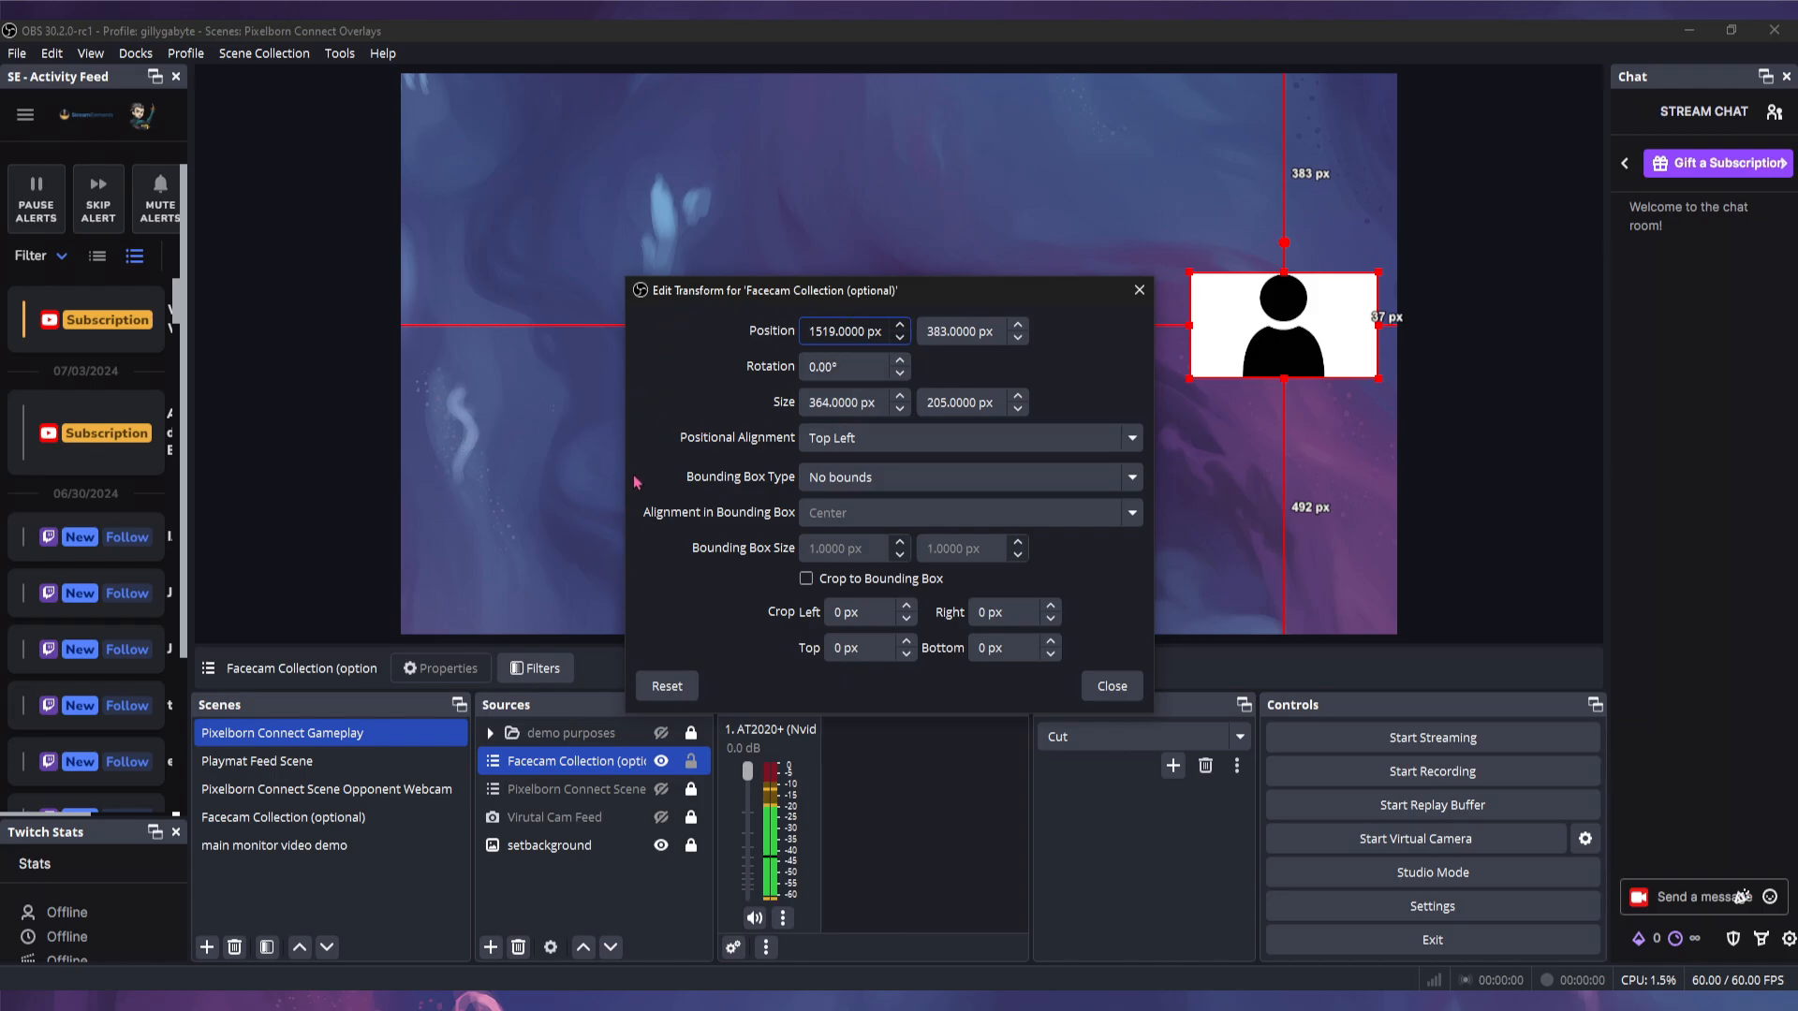
pyautogui.click(1111, 686)
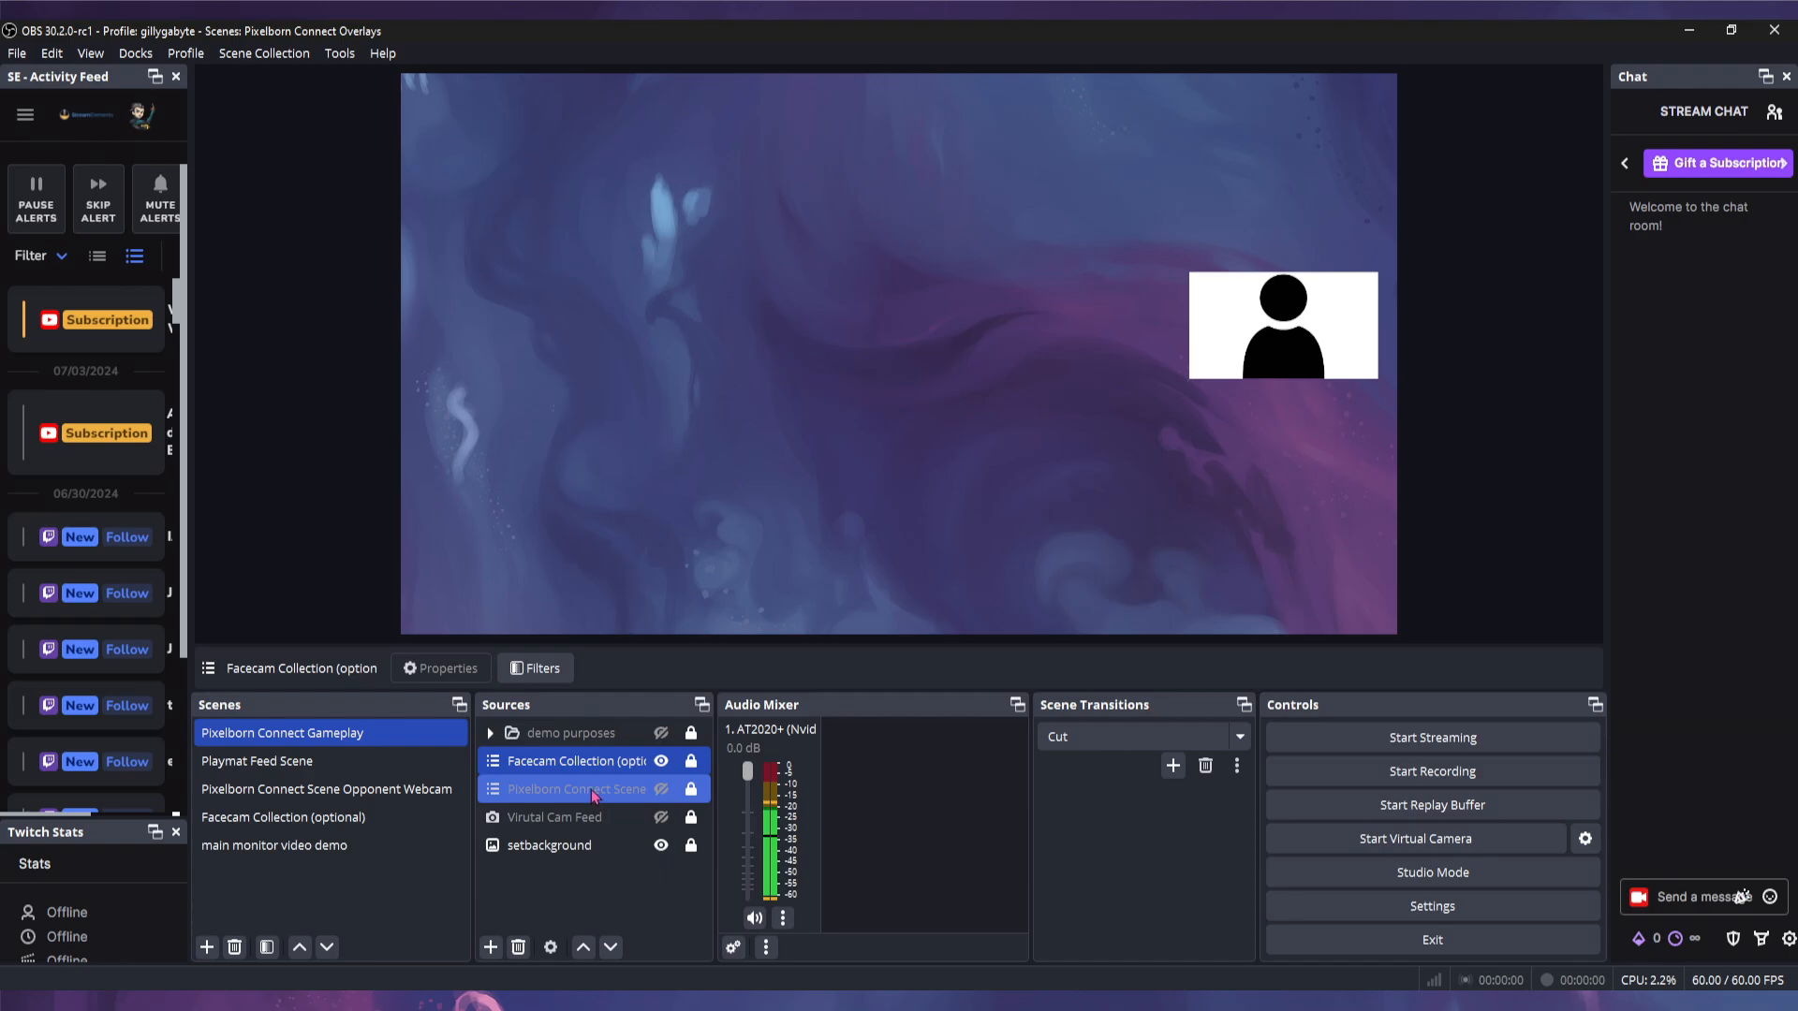
pyautogui.click(591, 794)
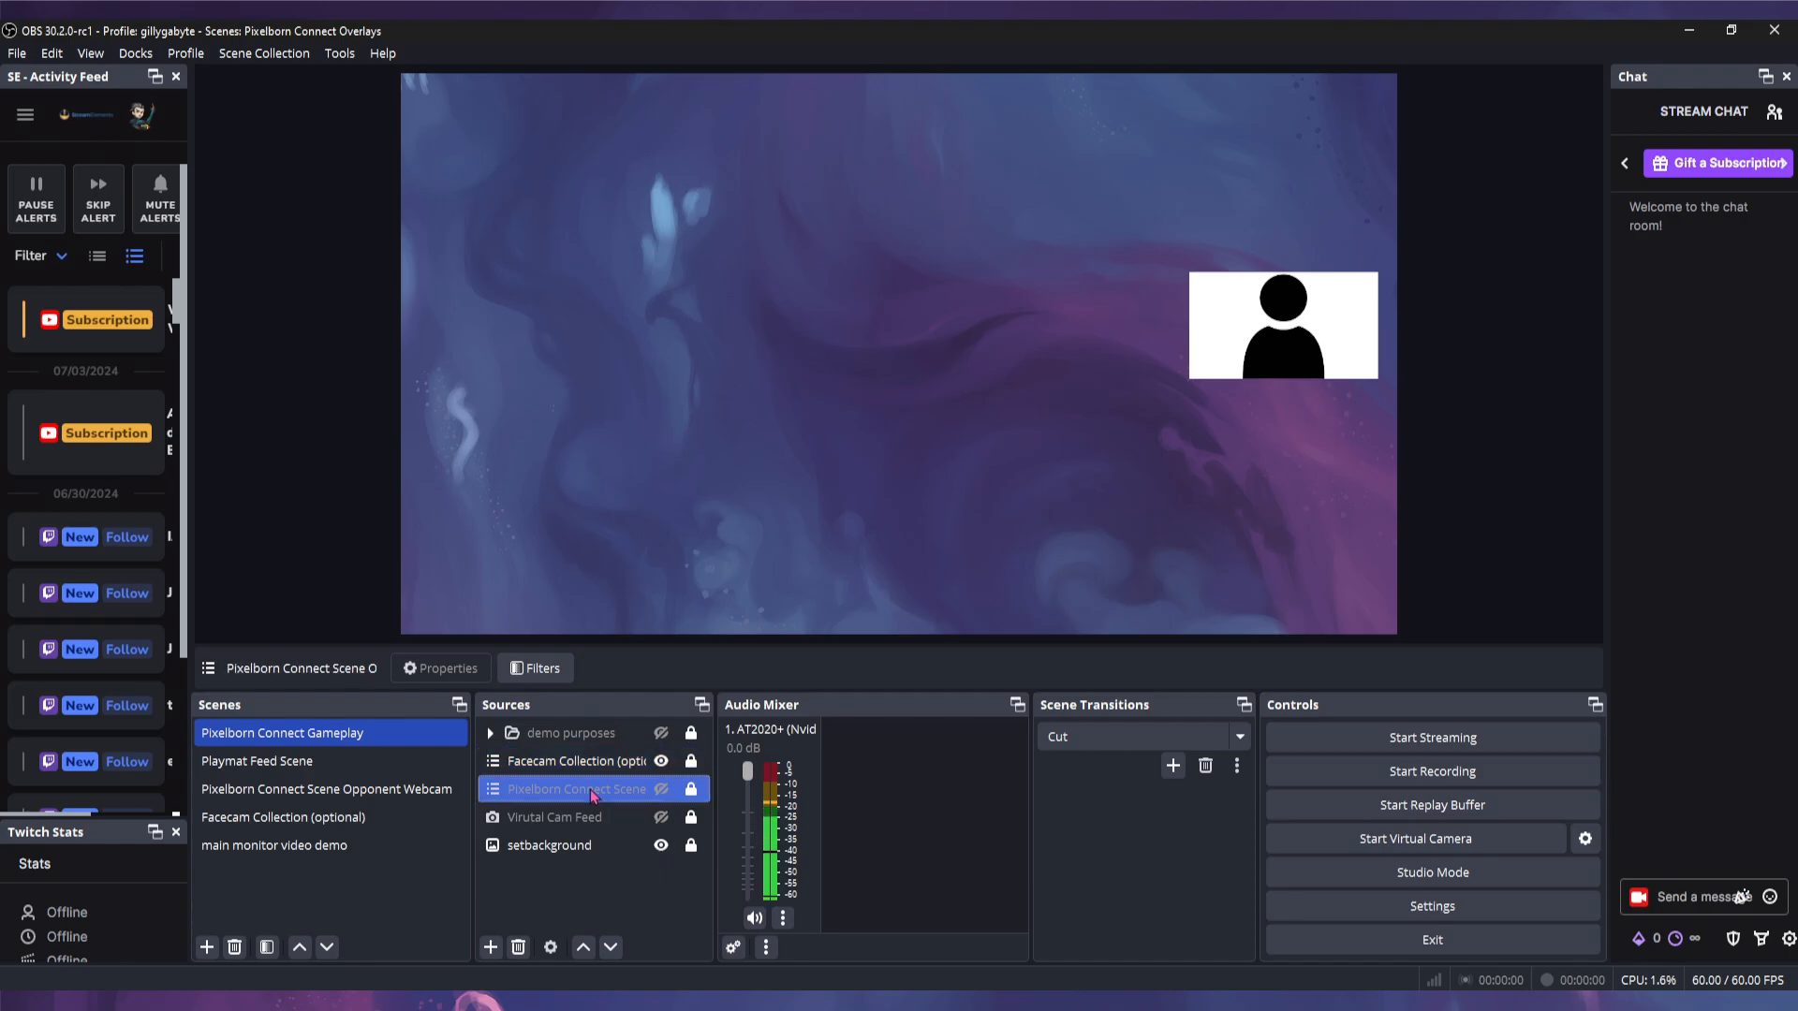
# - Abandon adding a scene source, then show and unlock the Pixelborn Connect Scene opponent webcam
pyautogui.click(489, 947)
pyautogui.click(542, 737)
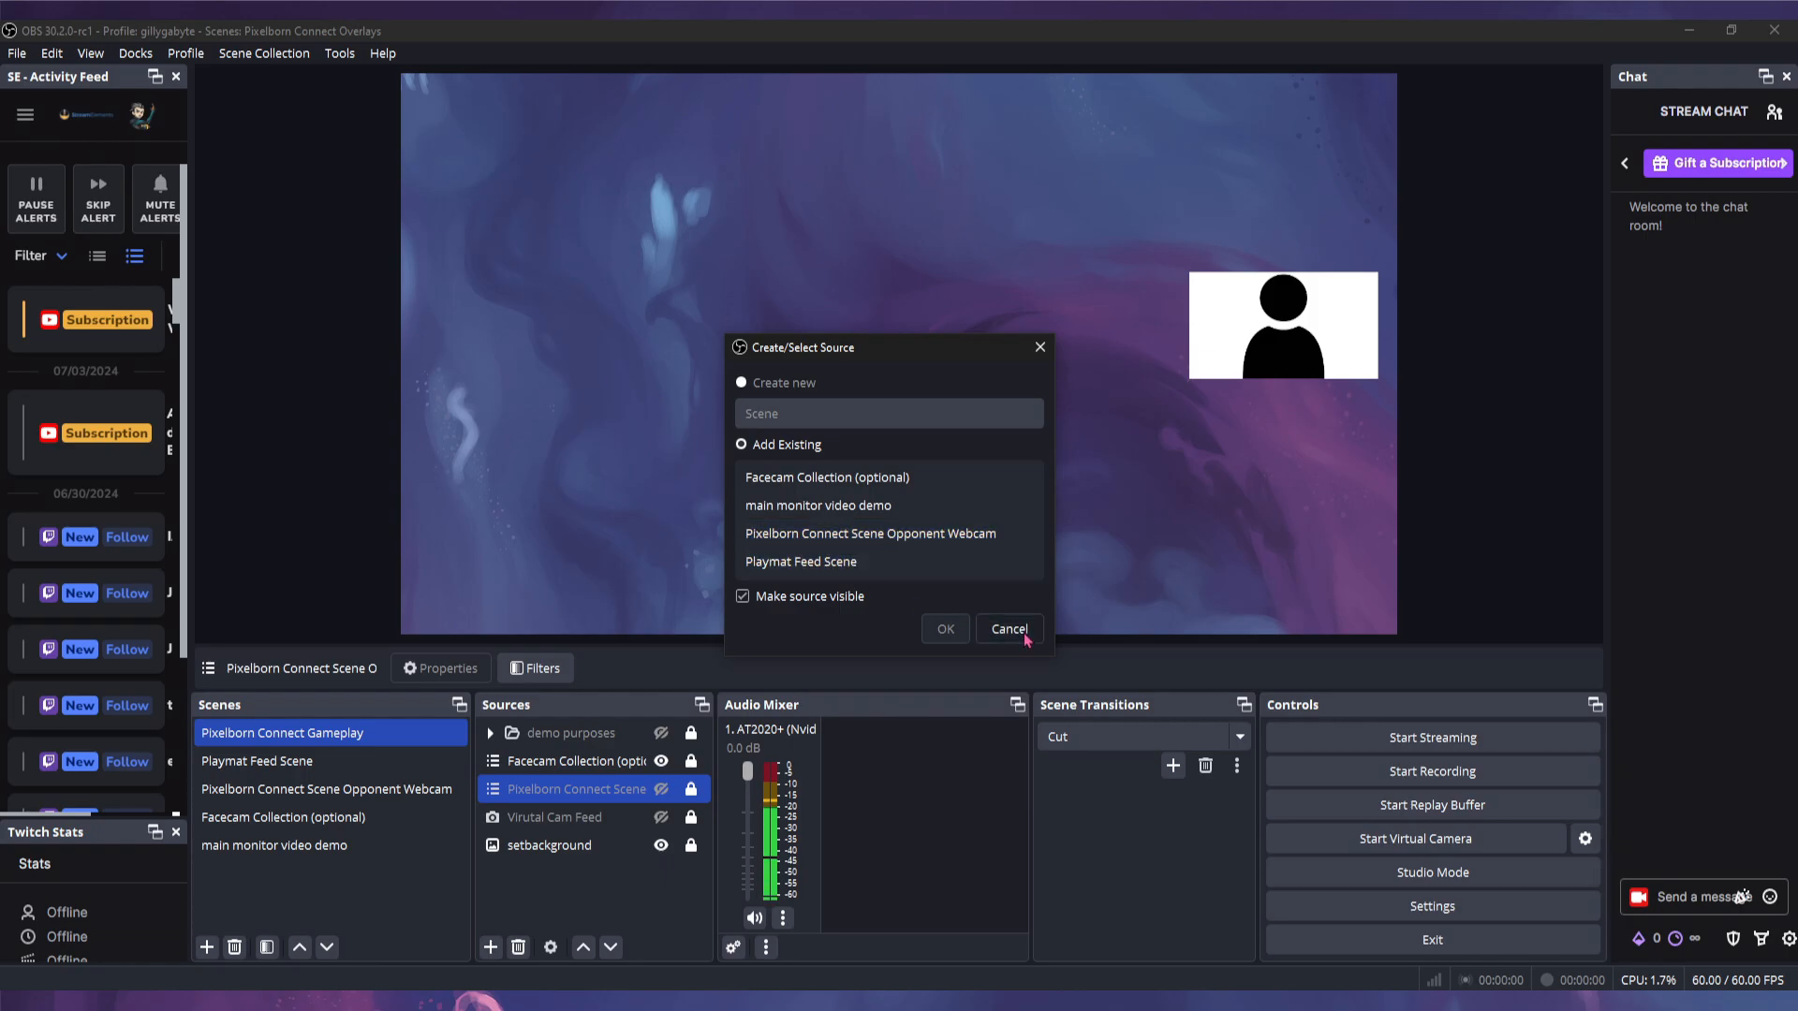
pyautogui.click(988, 626)
pyautogui.click(661, 790)
pyautogui.rightClick(611, 794)
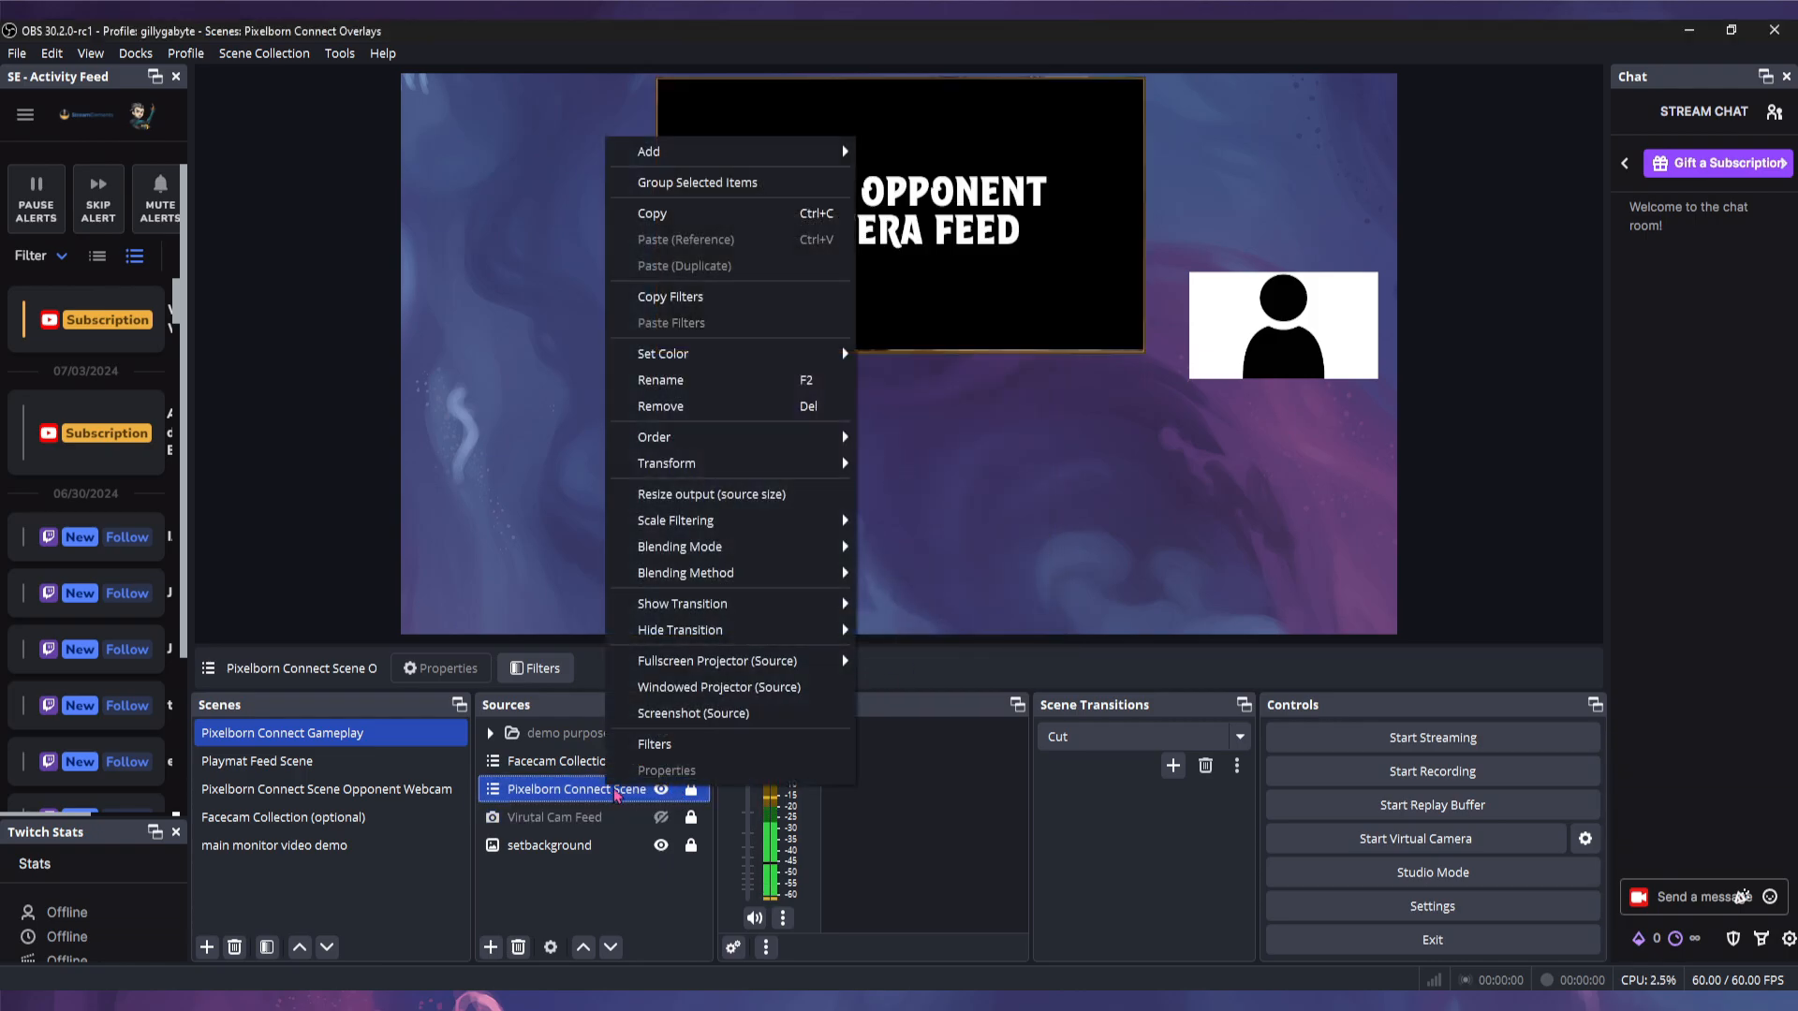
pyautogui.click(691, 791)
# - Review the opponent webcam transform: position 487, 1, crop 316 left, 318 right, 345 bottom
pyautogui.rightClick(624, 795)
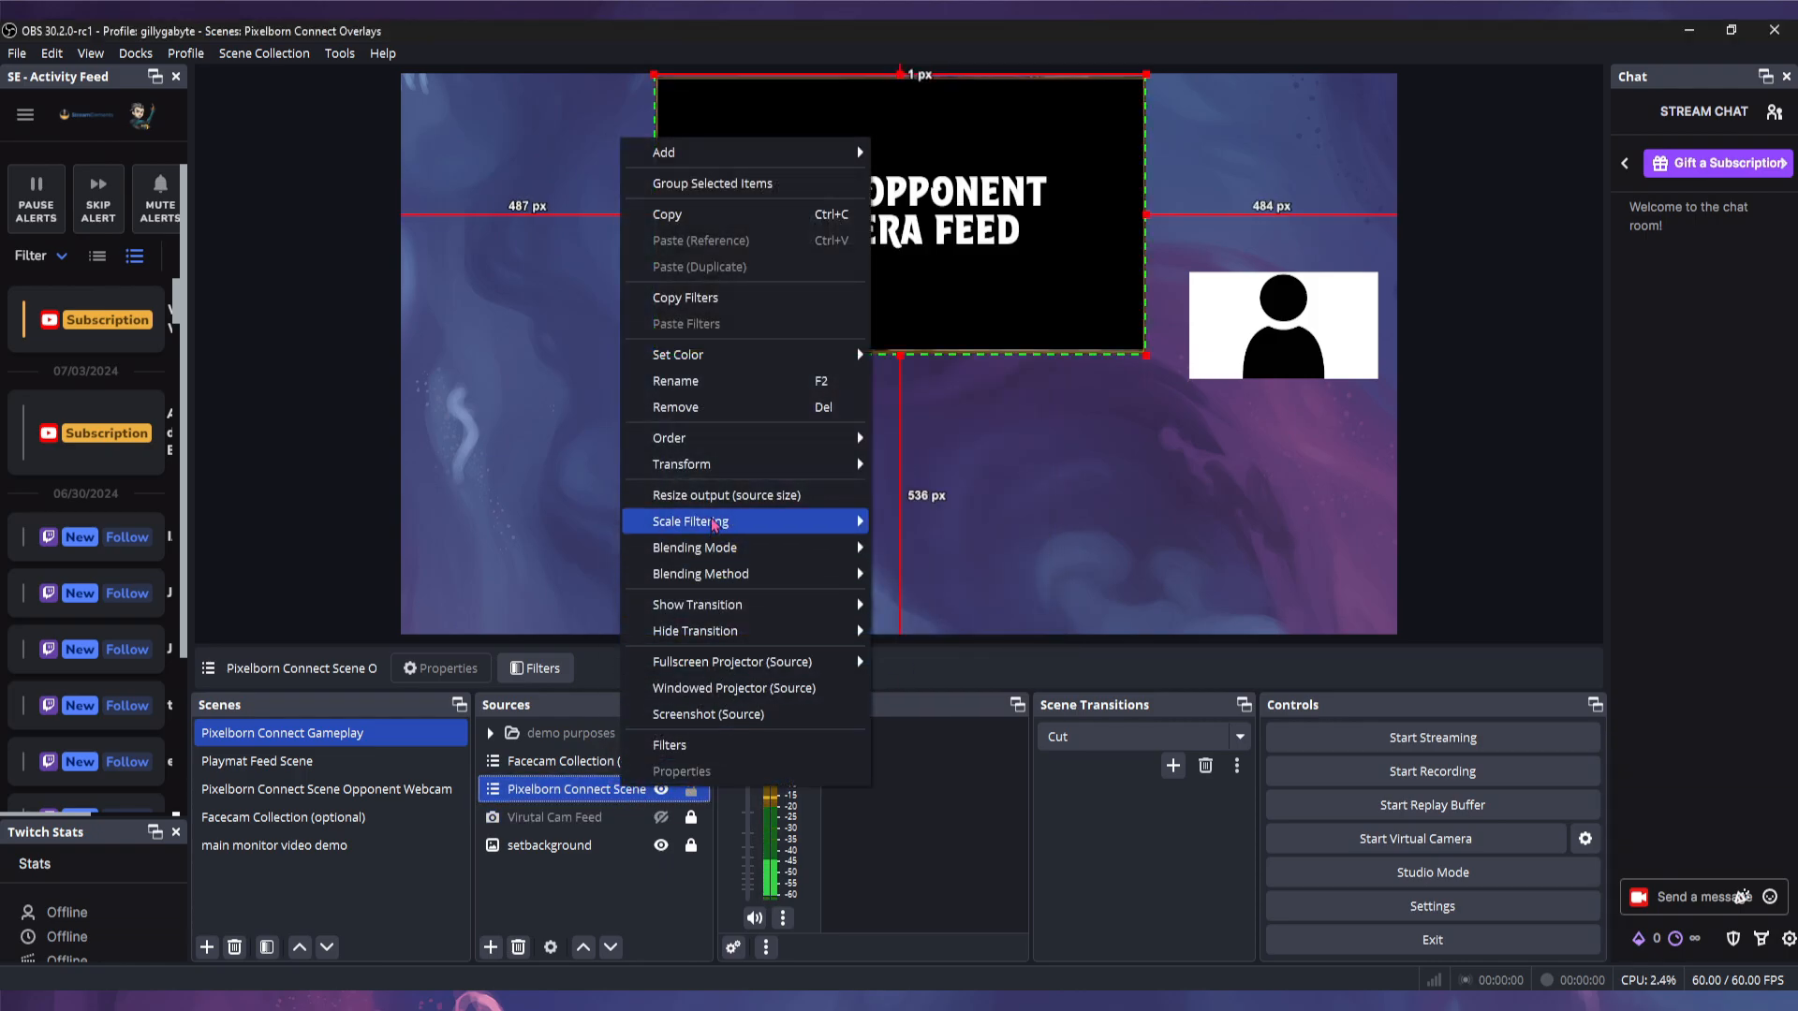
pyautogui.moveTo(693, 462)
pyautogui.click(936, 461)
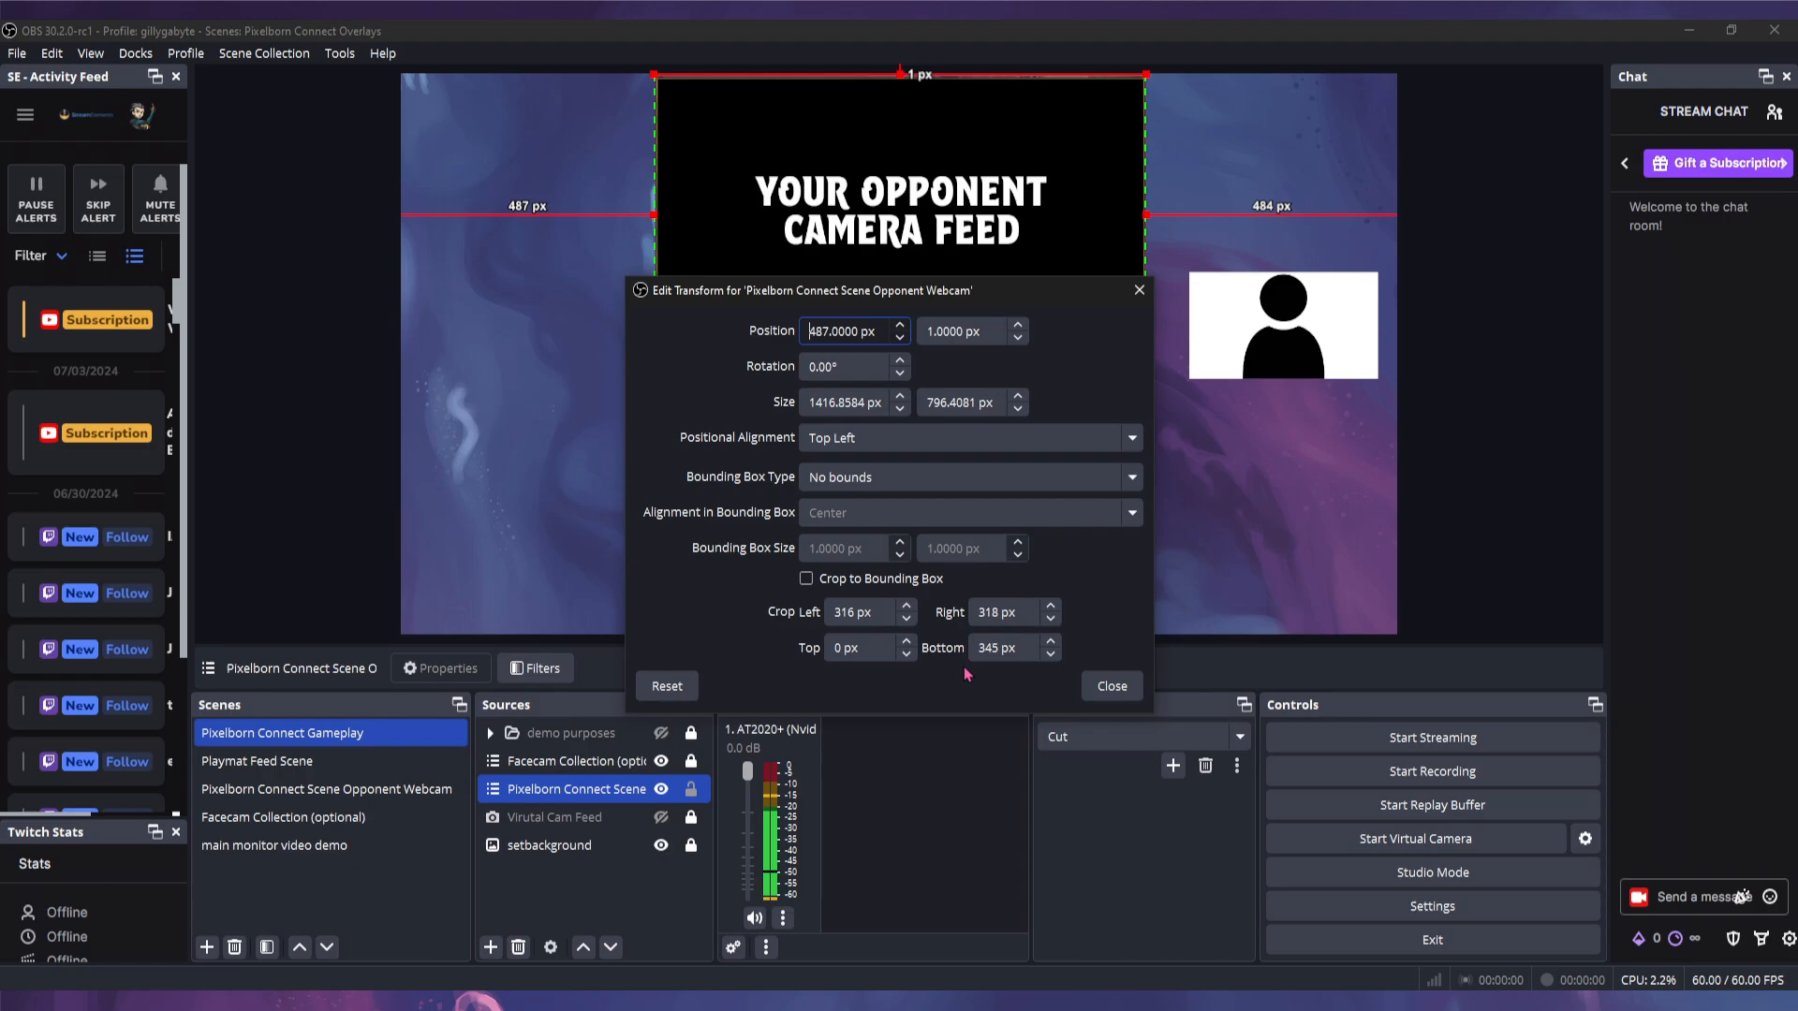
pyautogui.click(1112, 686)
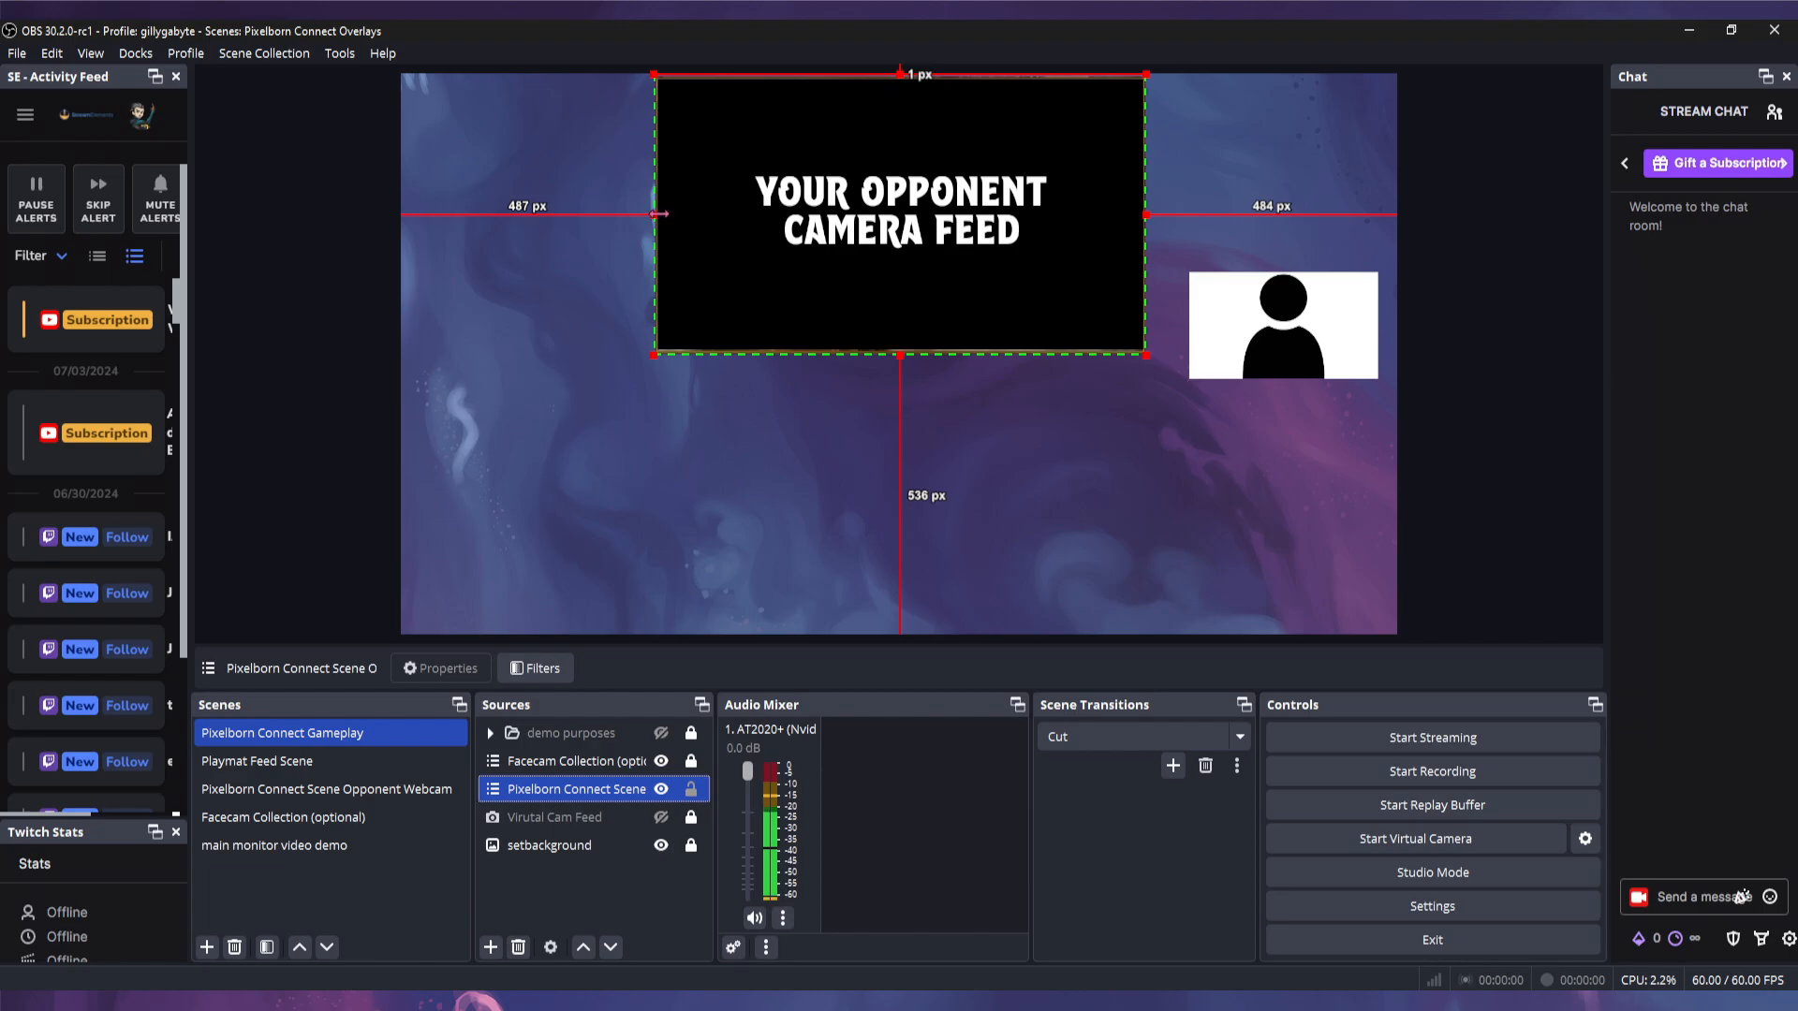
# - Lock the Pixelborn Connect Scene source and toggle the Virutal Cam Feed selection
pyautogui.moveTo(653, 216)
pyautogui.mouseDown()
pyautogui.moveTo(532, 217)
pyautogui.moveTo(984, 215)
pyautogui.moveTo(604, 216)
pyautogui.moveTo(655, 215)
pyautogui.mouseUp()
pyautogui.click(691, 789)
pyautogui.keyDown('ctrl'); pyautogui.click(618, 817); pyautogui.keyUp('ctrl')
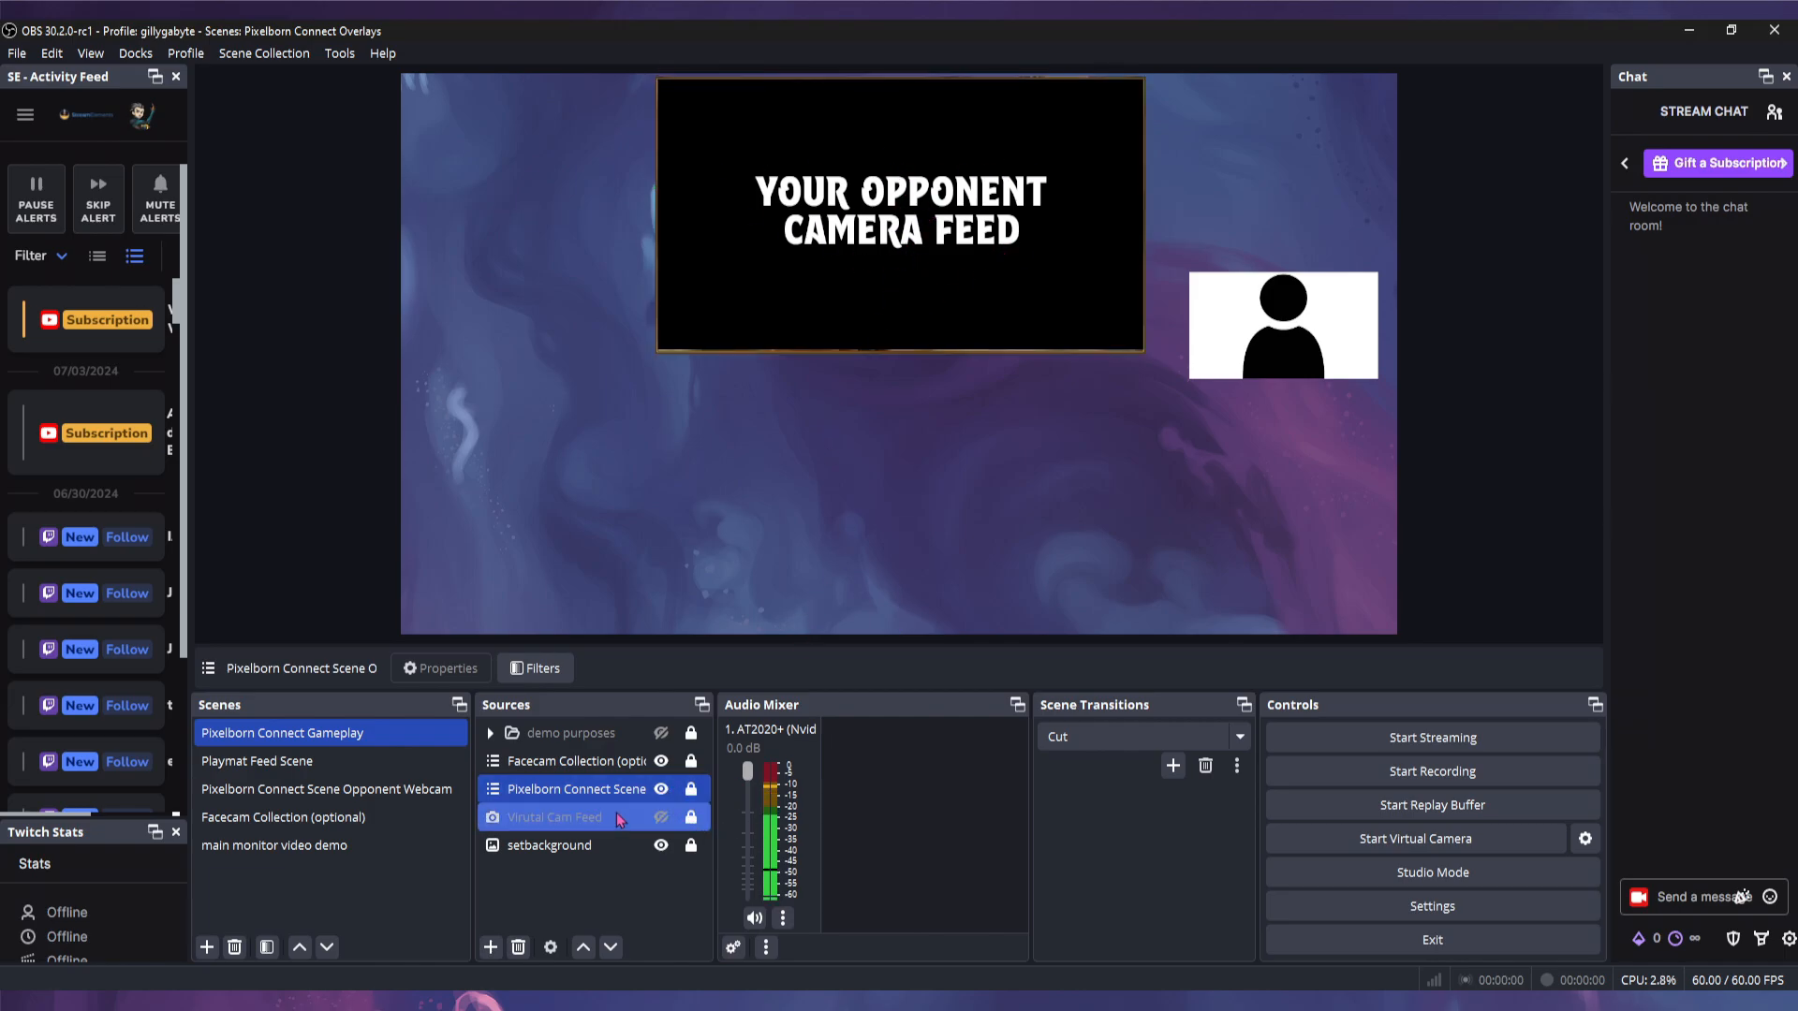
pyautogui.keyDown('ctrl'); pyautogui.click(551, 824); pyautogui.keyUp('ctrl')
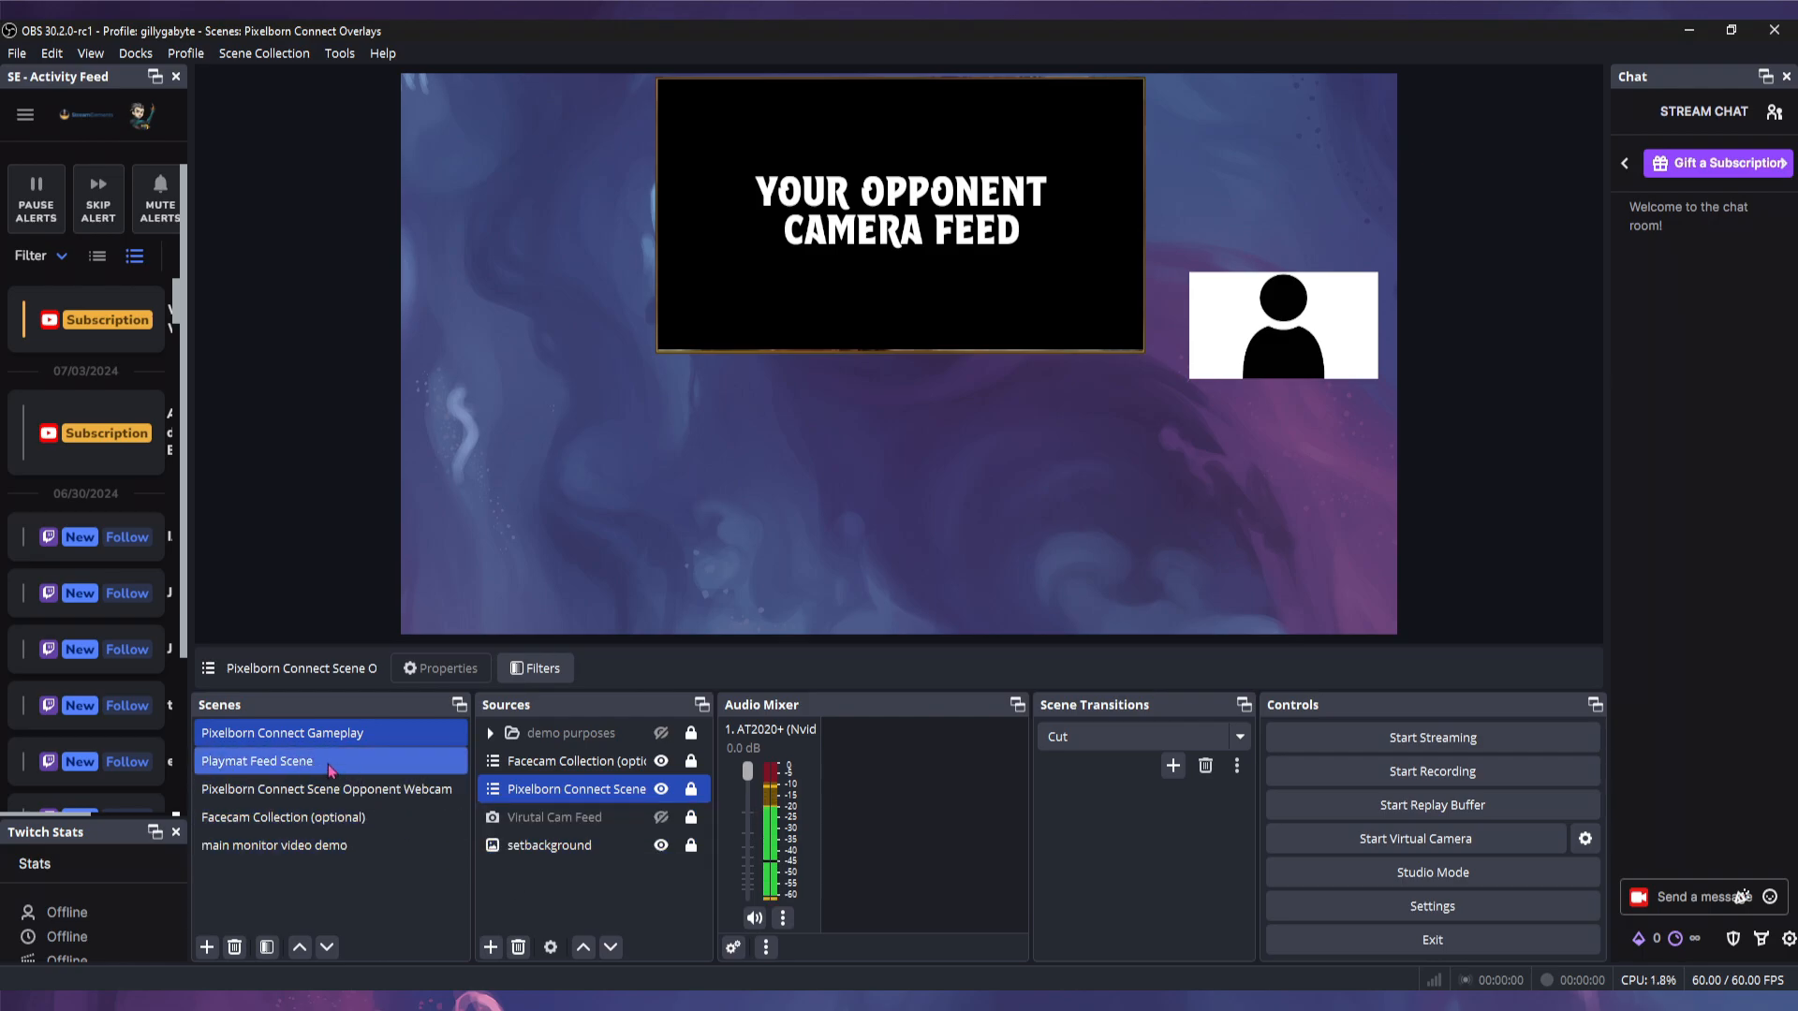
pyautogui.keyDown('ctrl'); pyautogui.click(545, 826); pyautogui.keyUp('ctrl')
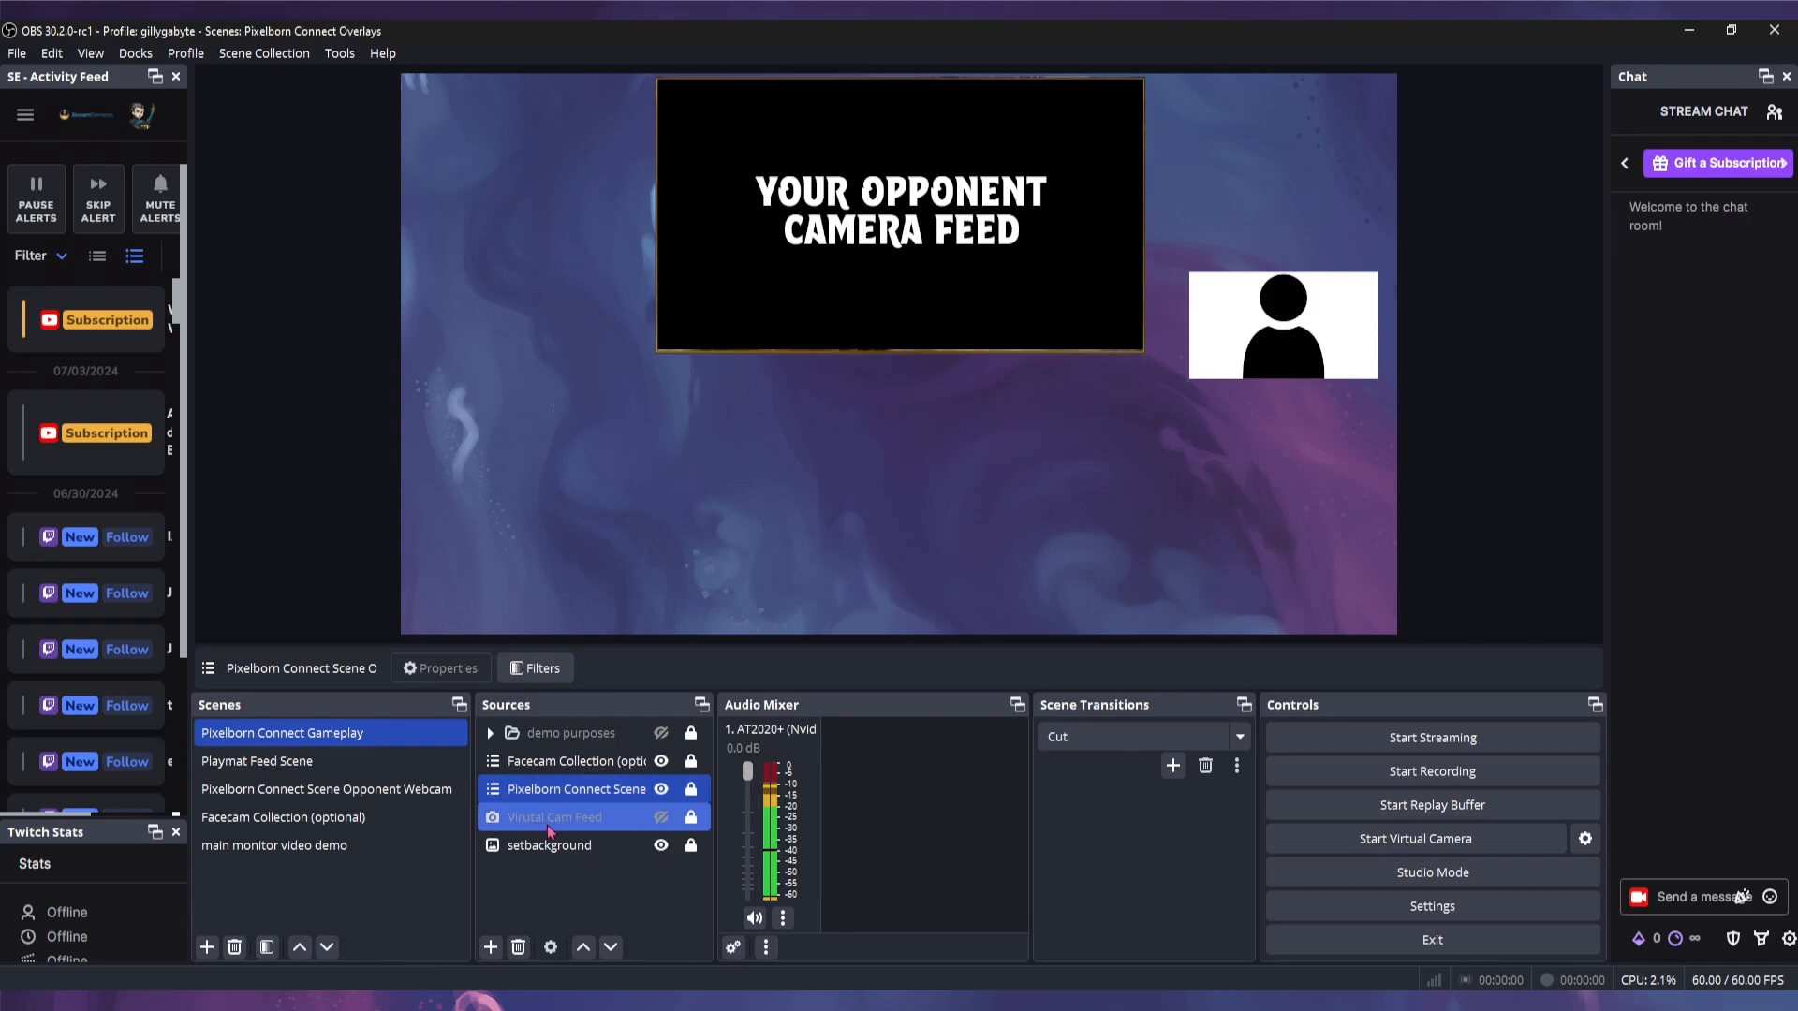
# - Start adding a new video capture device, then cancel it
pyautogui.keyDown('ctrl'); pyautogui.click(615, 825); pyautogui.keyUp('ctrl')
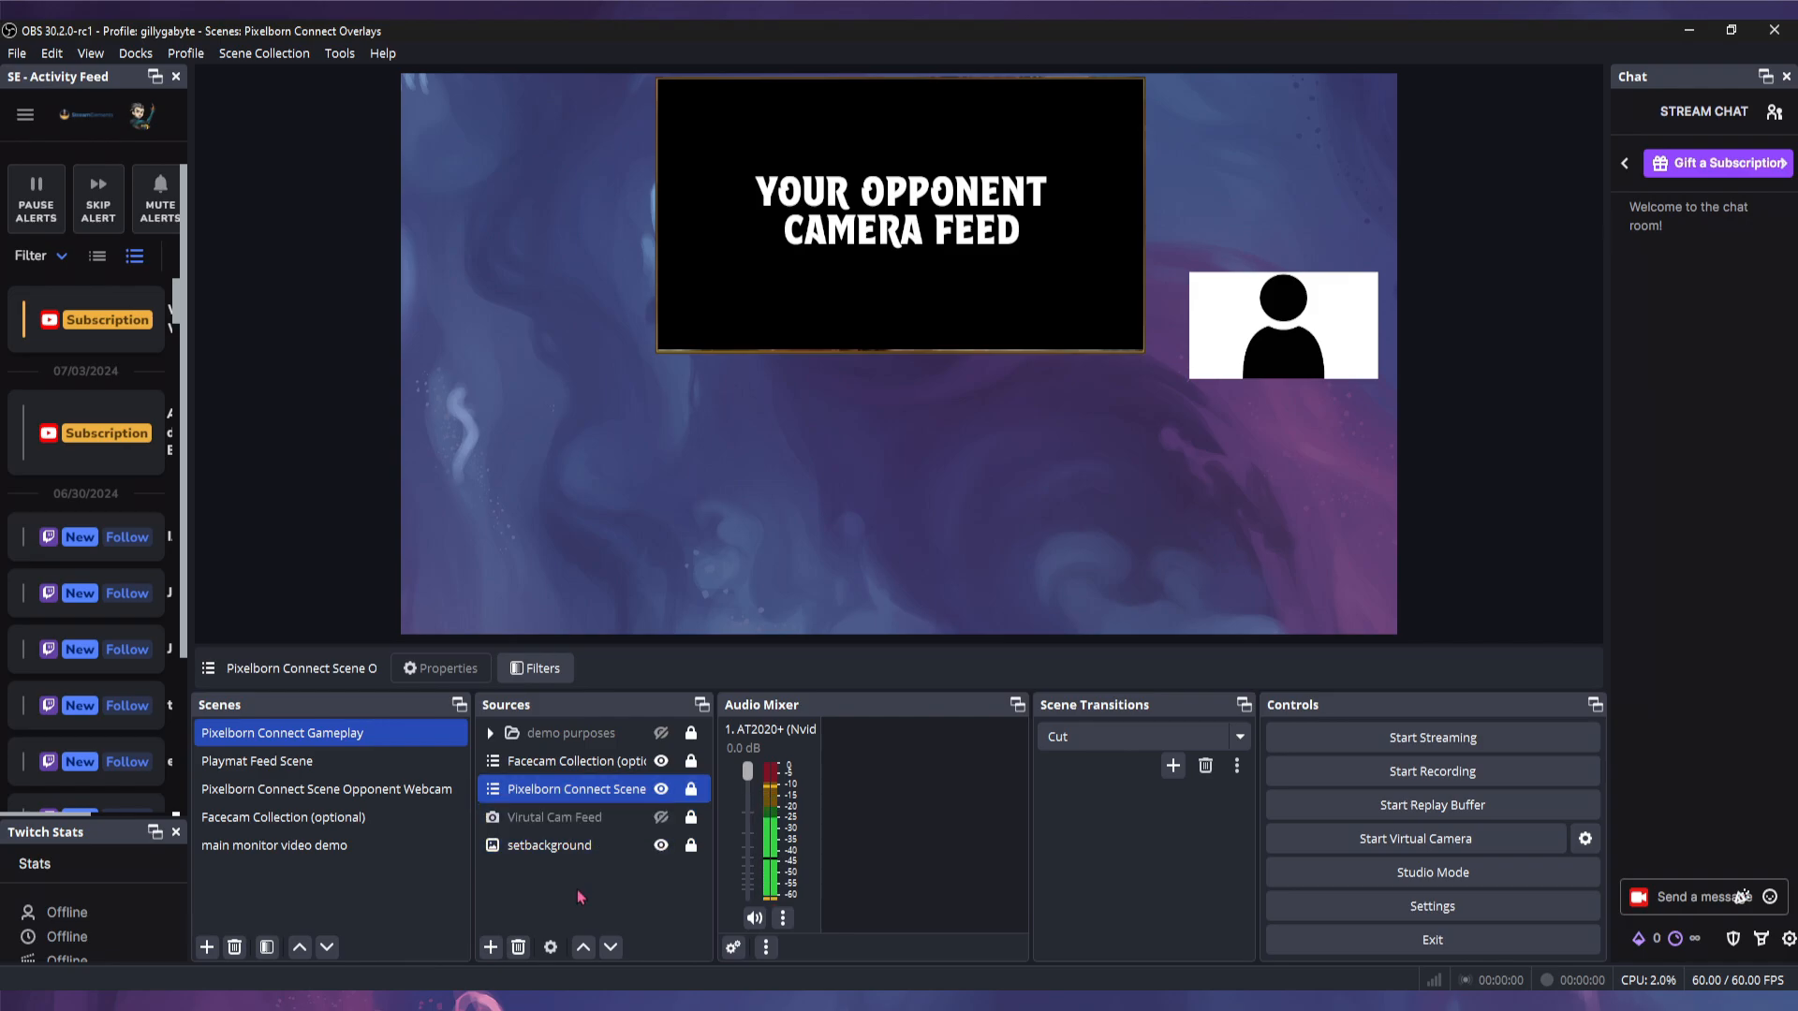
pyautogui.click(490, 948)
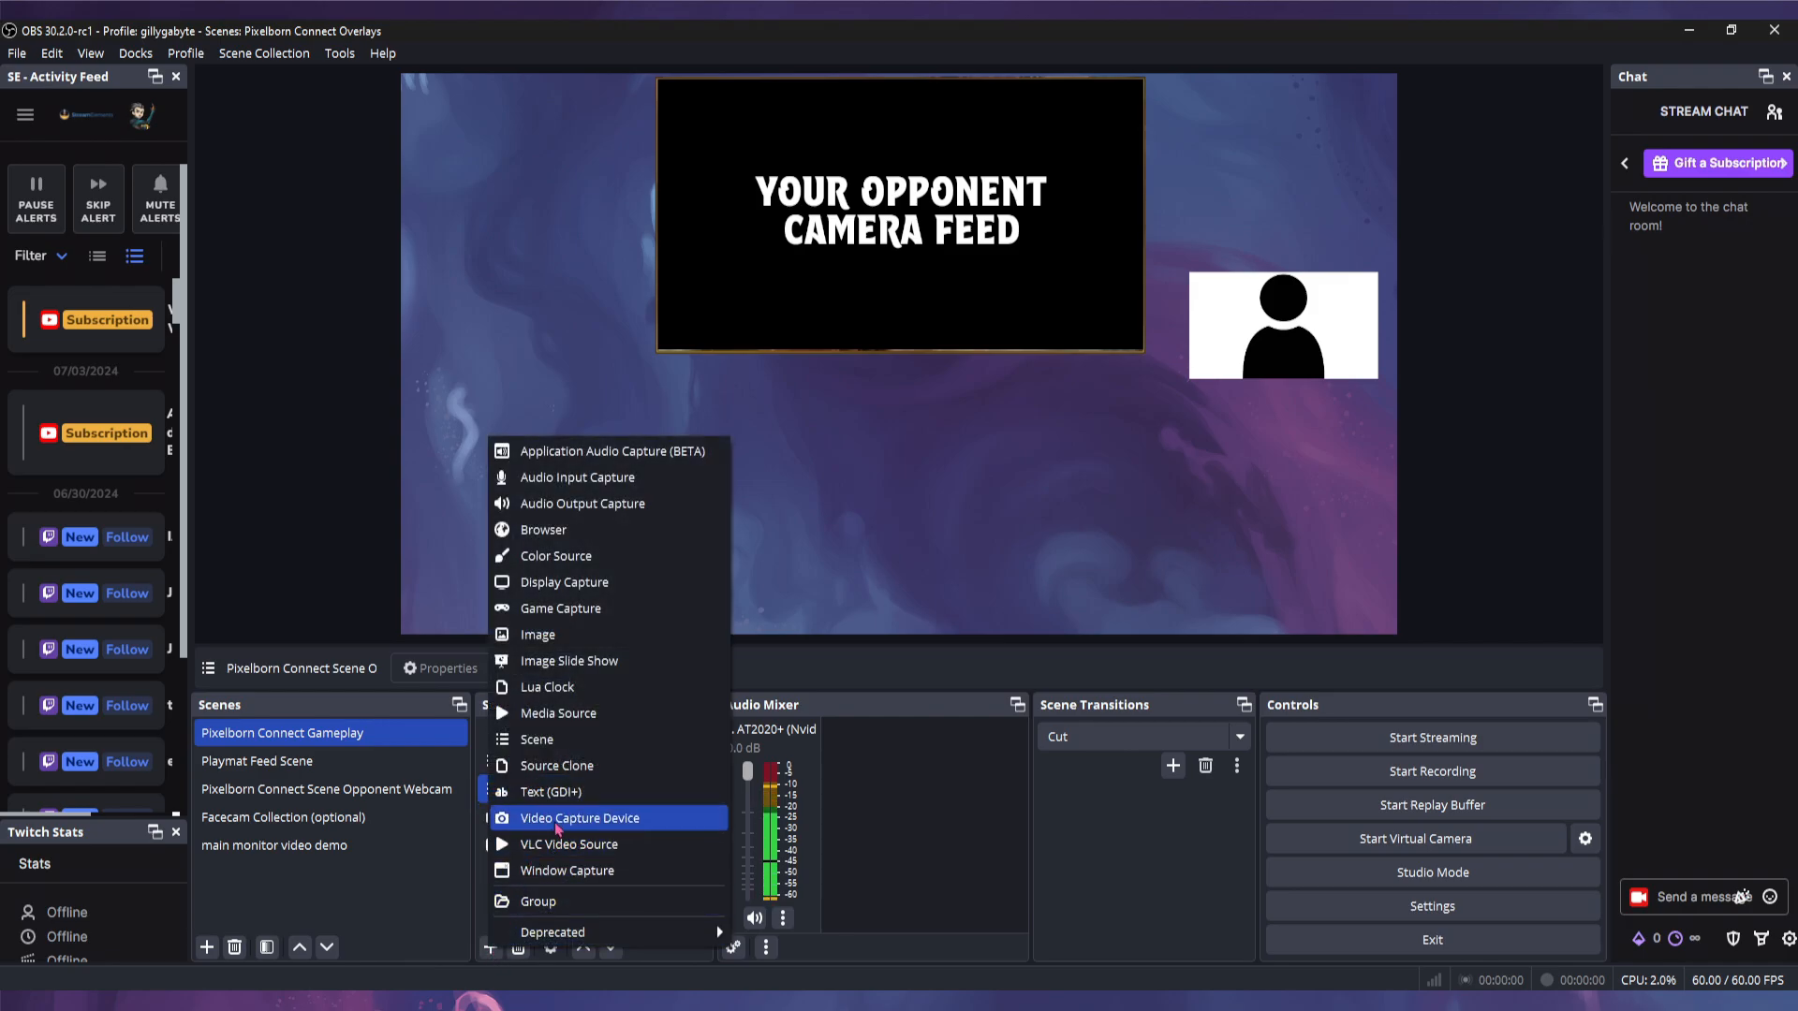
pyautogui.click(611, 818)
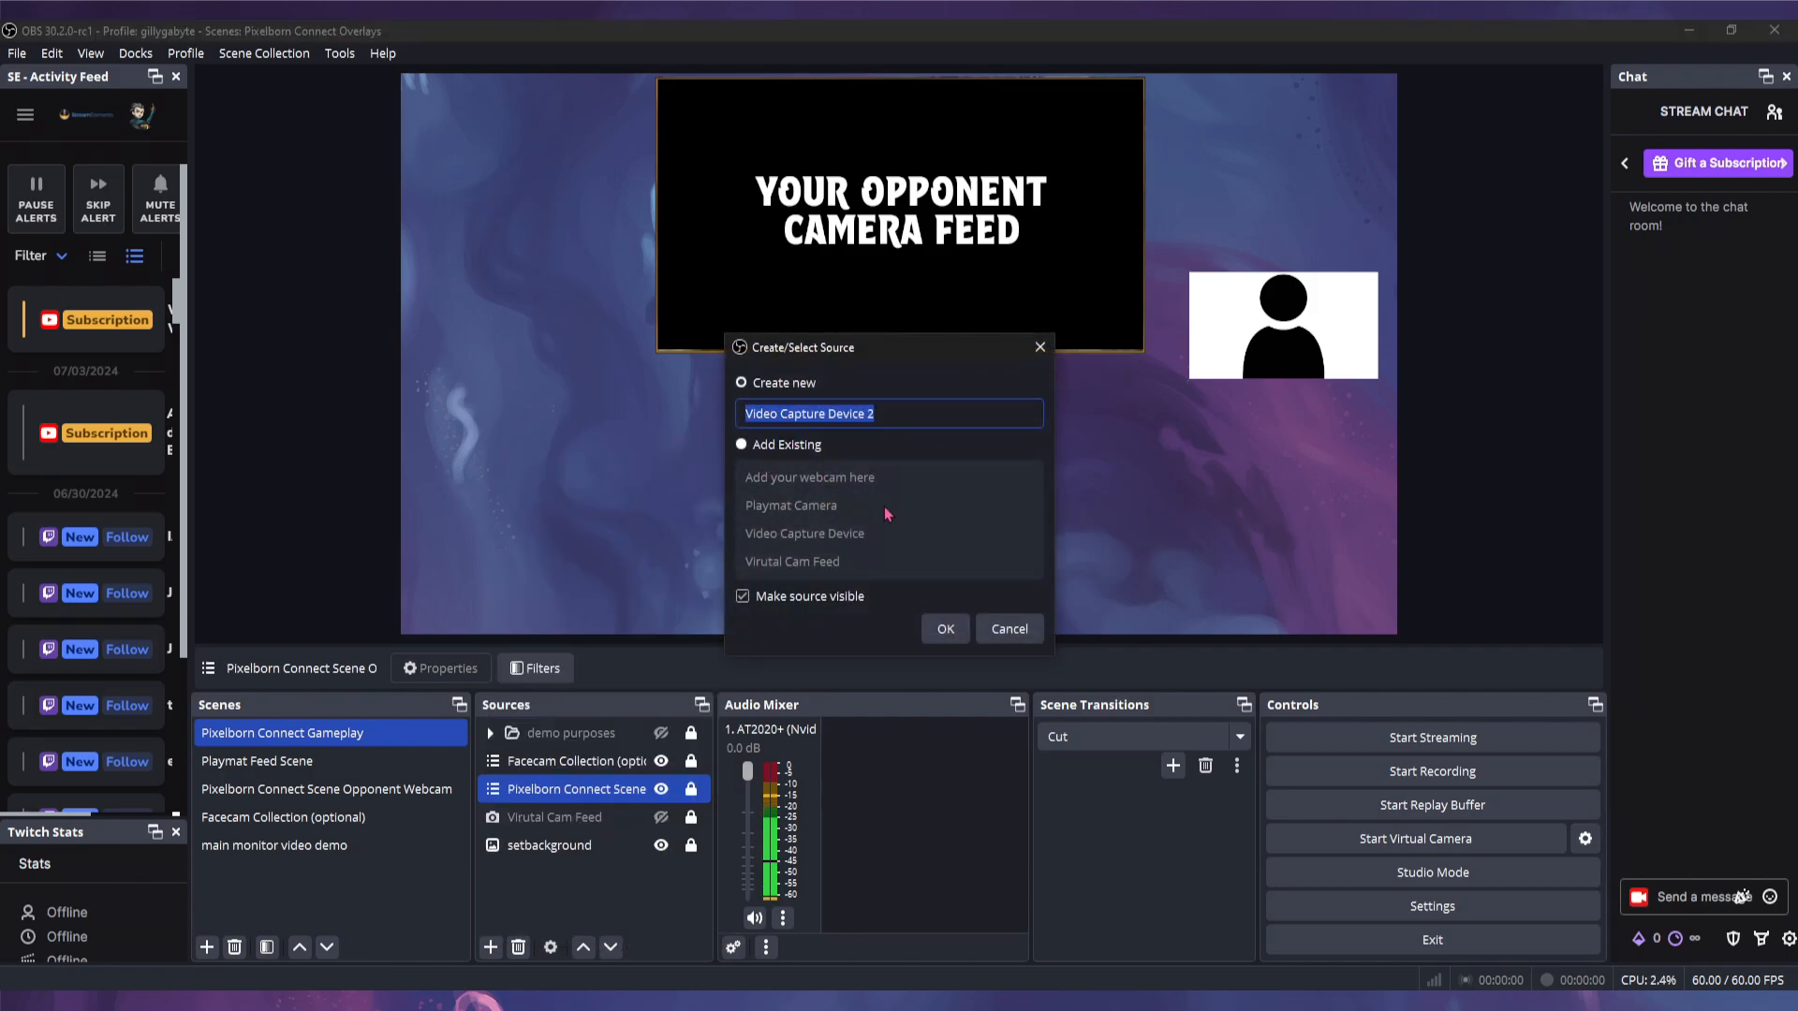
pyautogui.click(1010, 630)
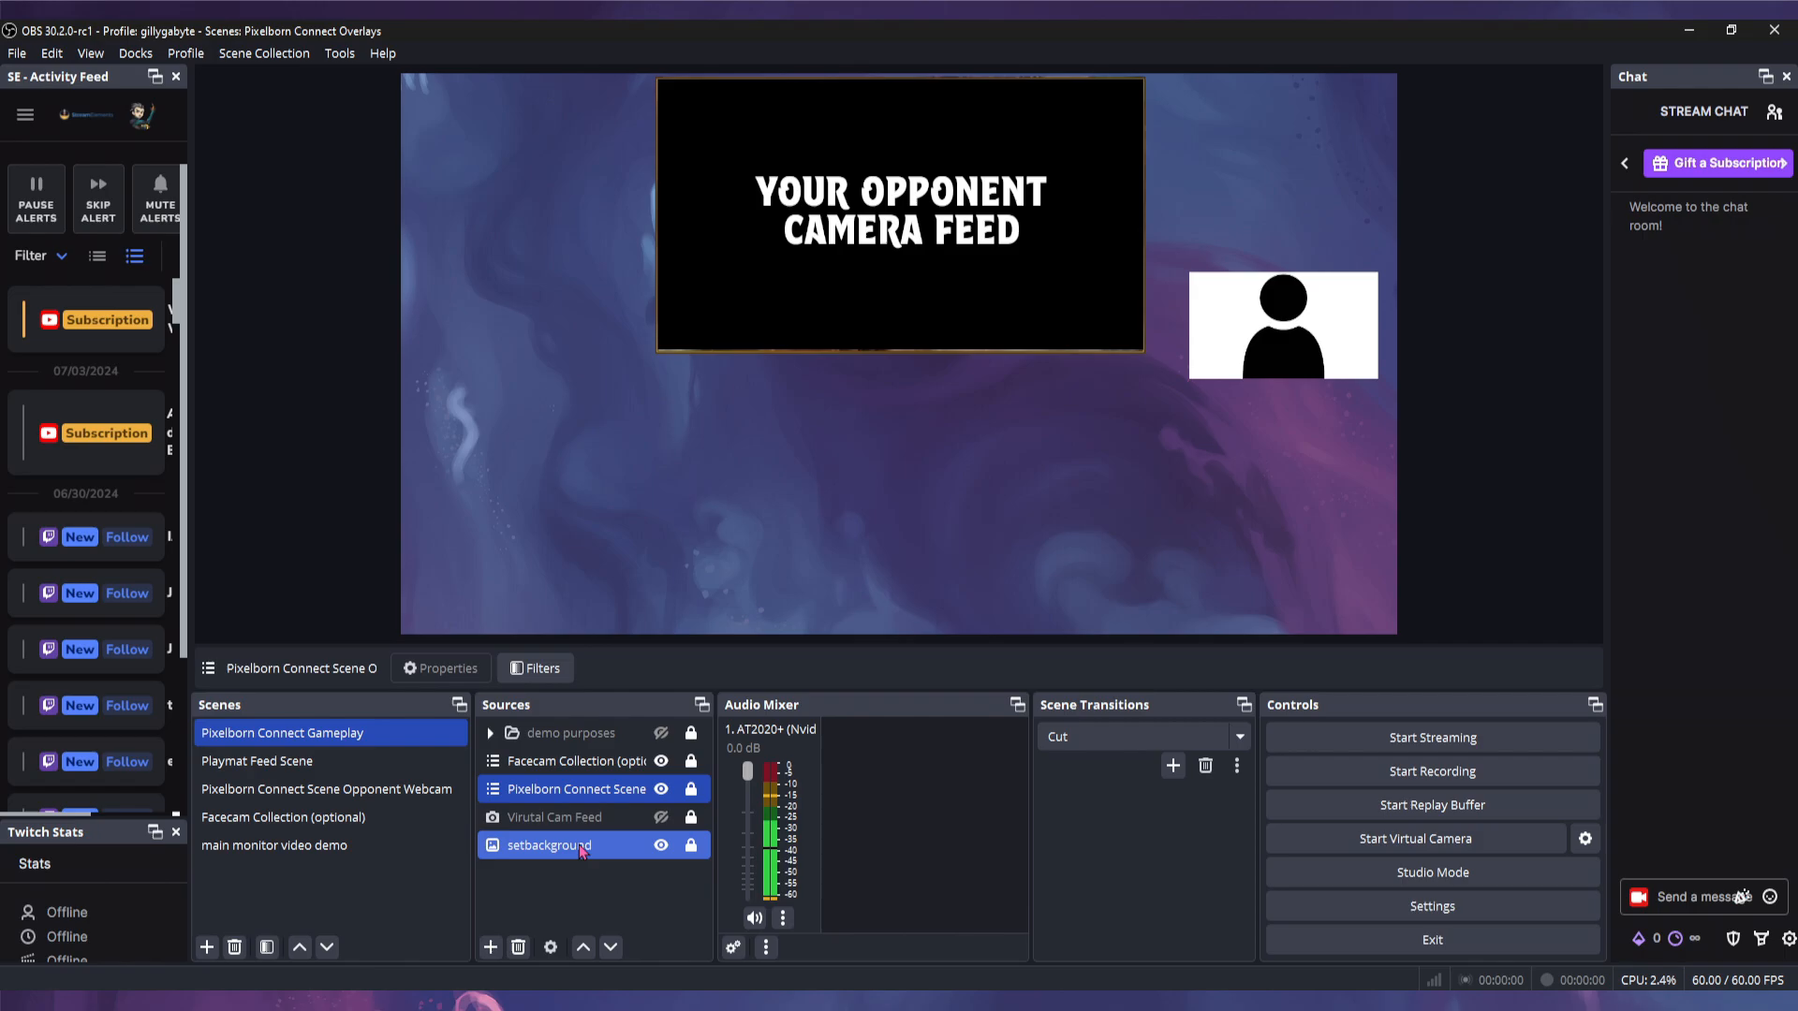
# - Keep Virutal Cam Feed on the OBS Virtual Camera device and make it visible
pyautogui.rightClick(549, 820)
pyautogui.click(610, 807)
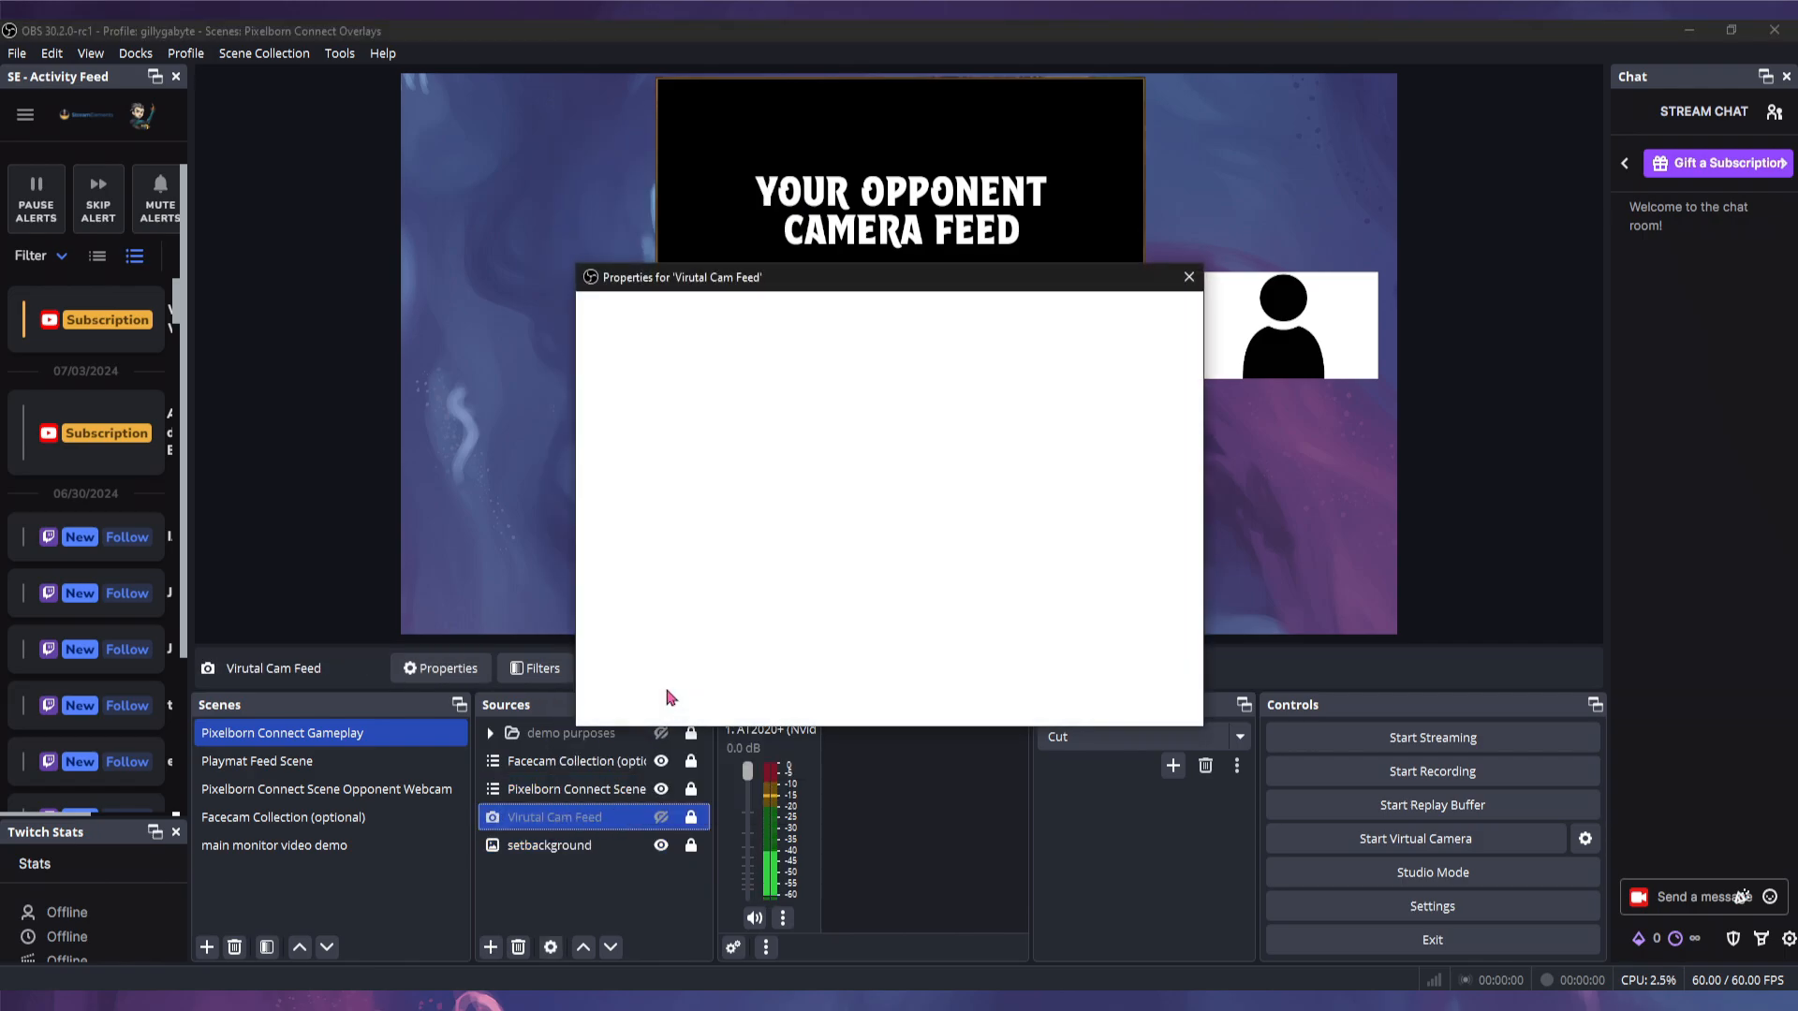
pyautogui.click(778, 524)
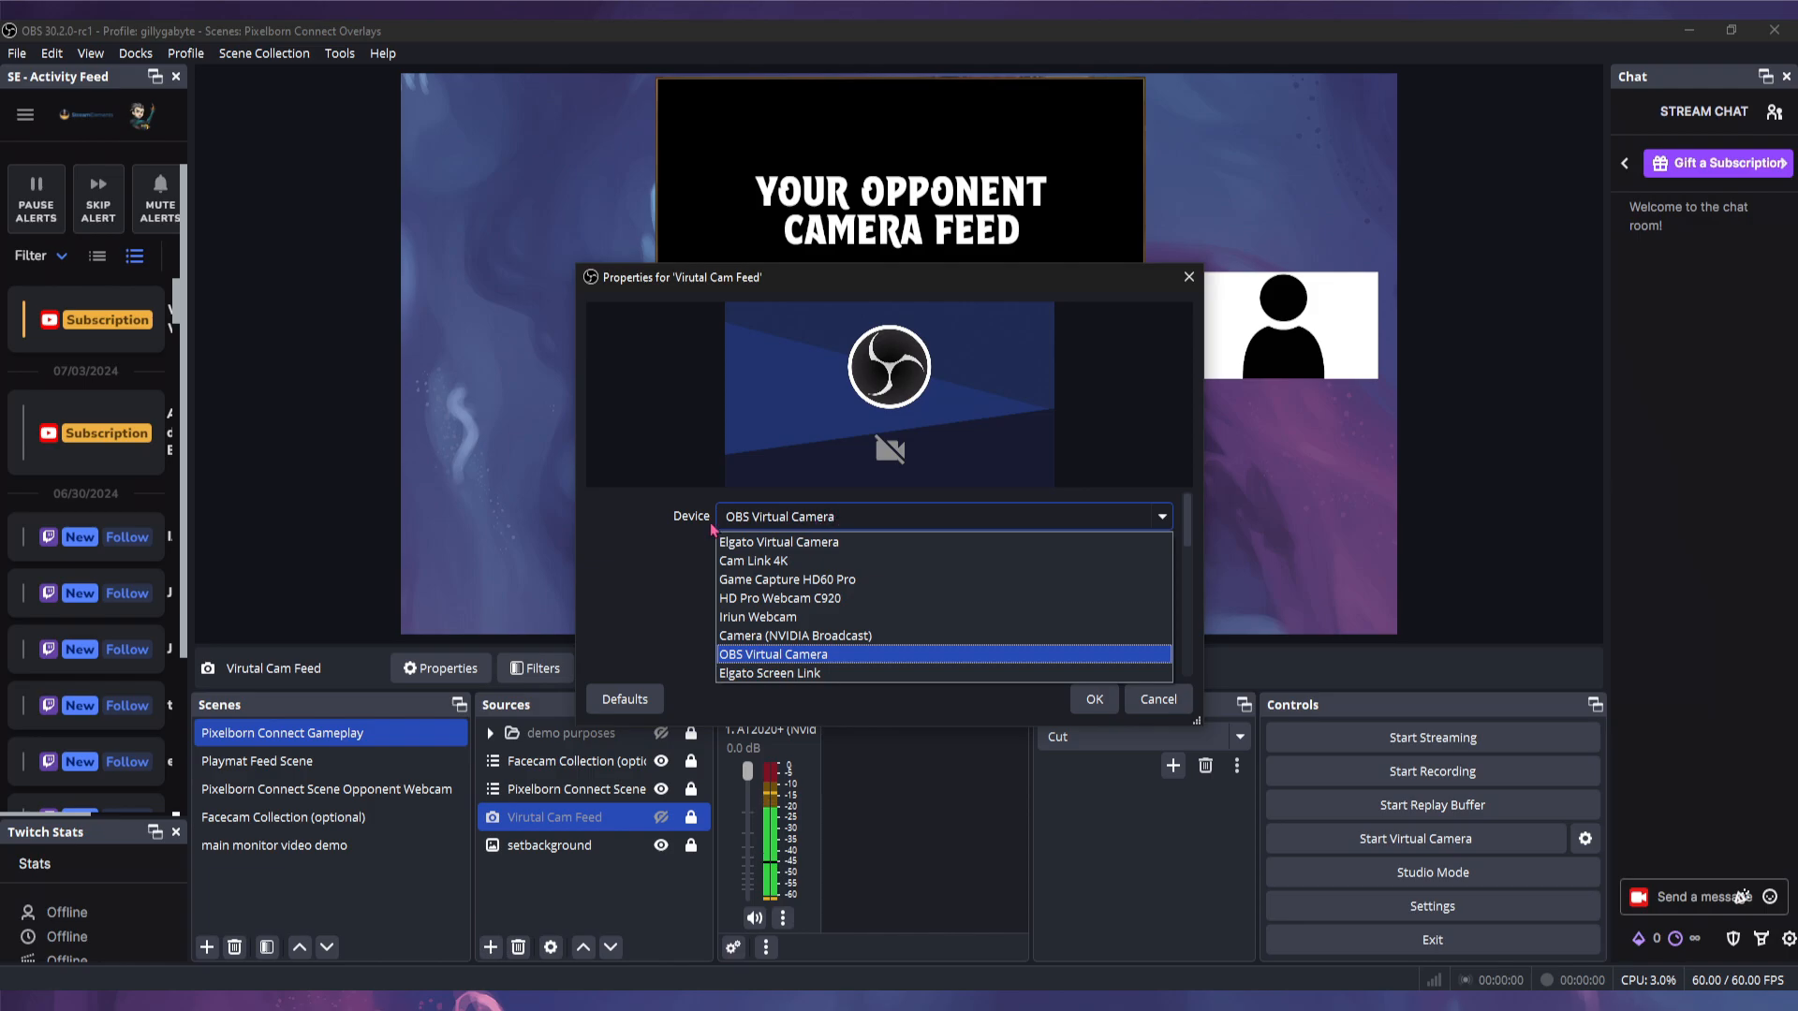
pyautogui.click(800, 656)
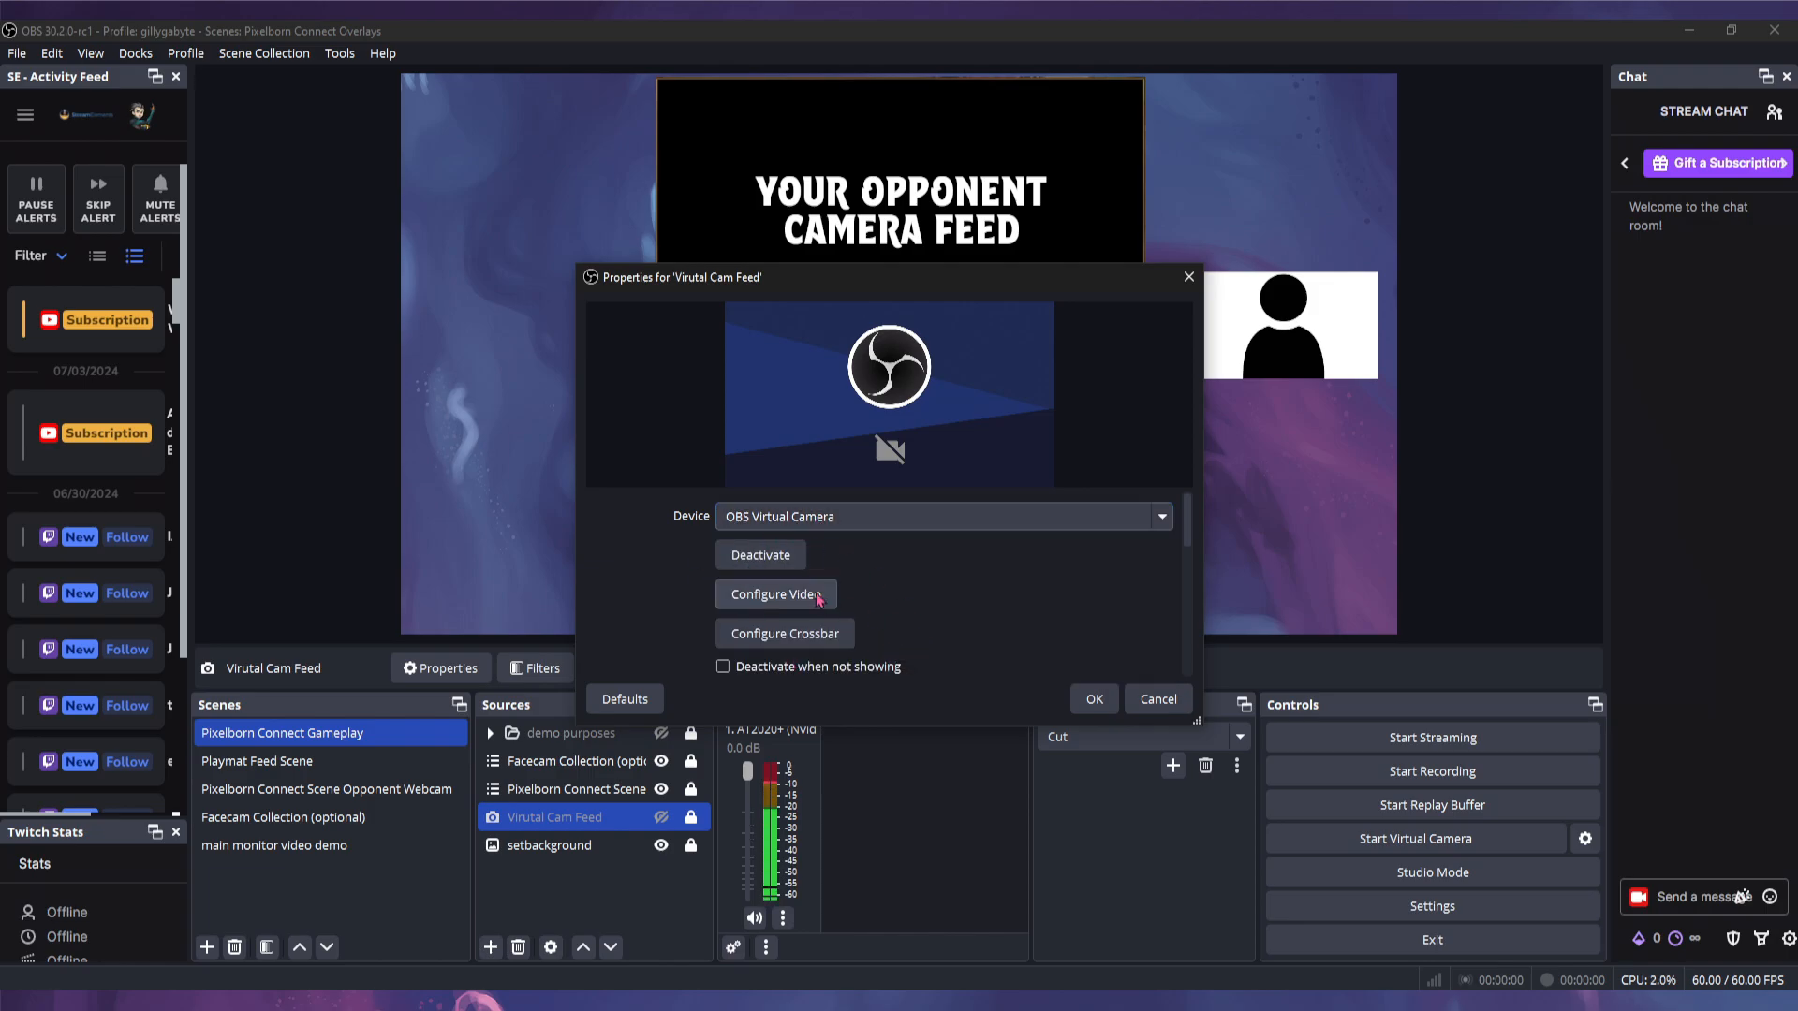
pyautogui.click(1095, 700)
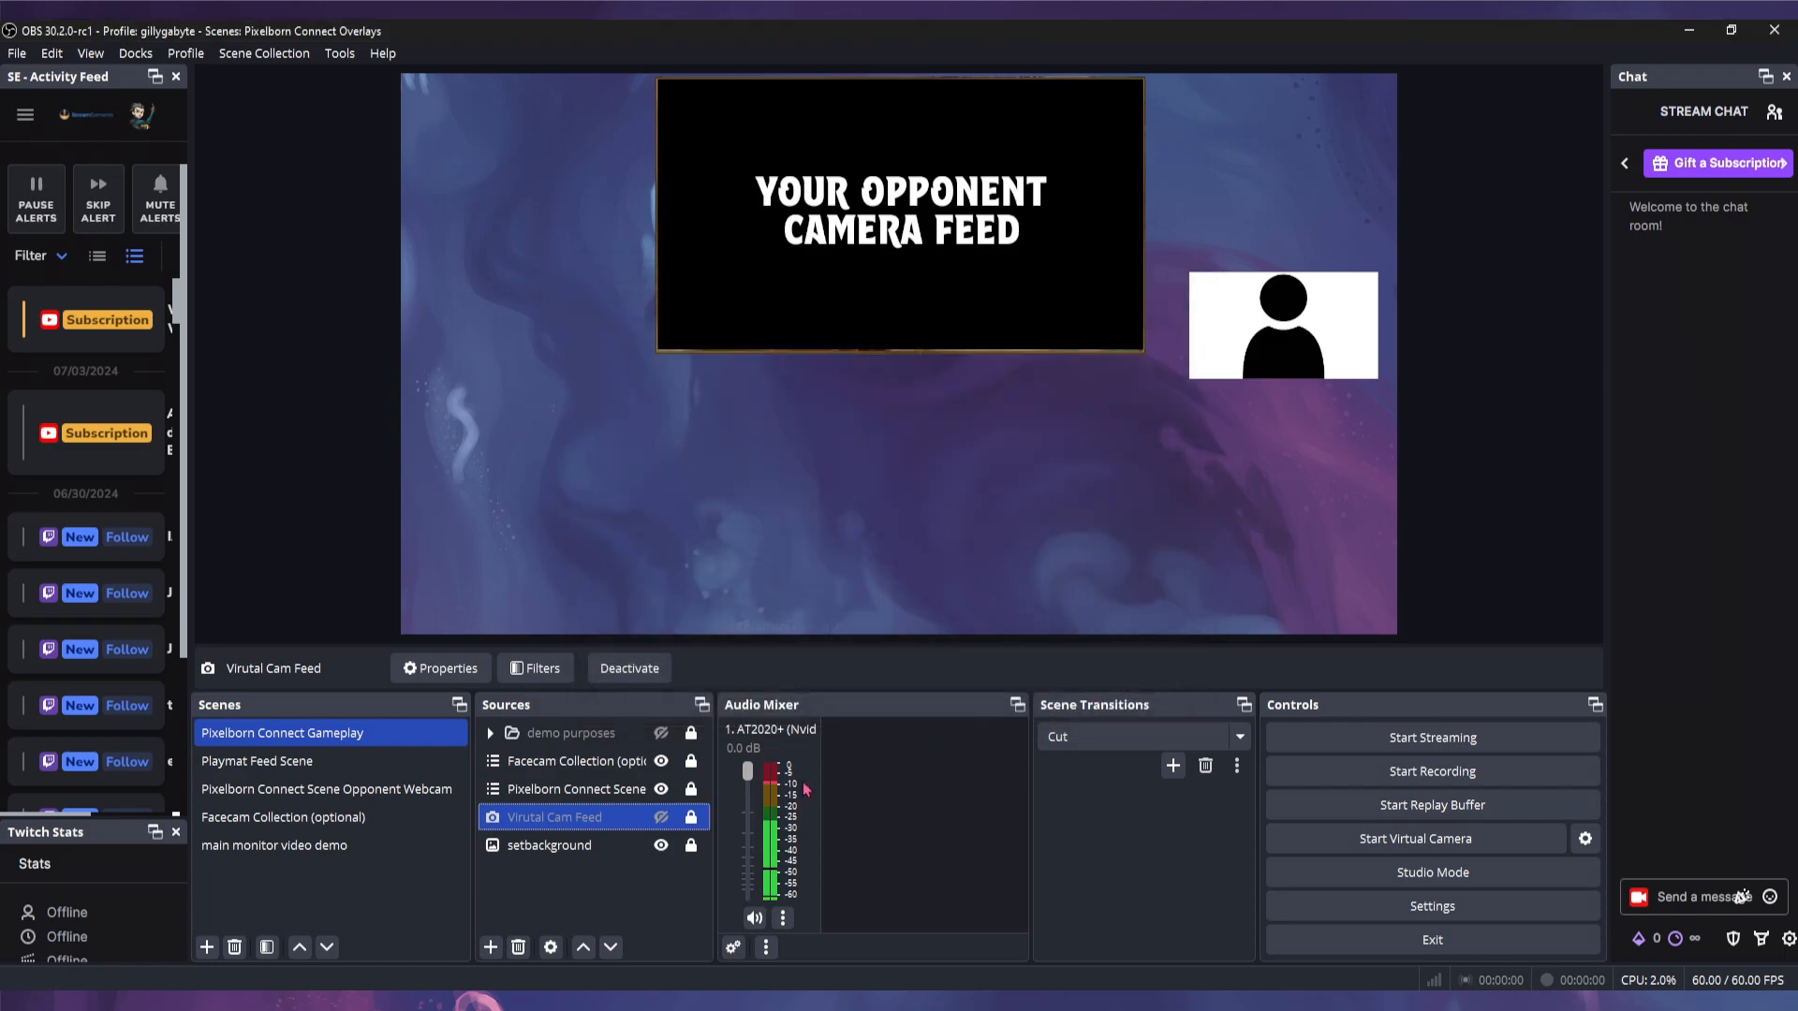
pyautogui.click(661, 817)
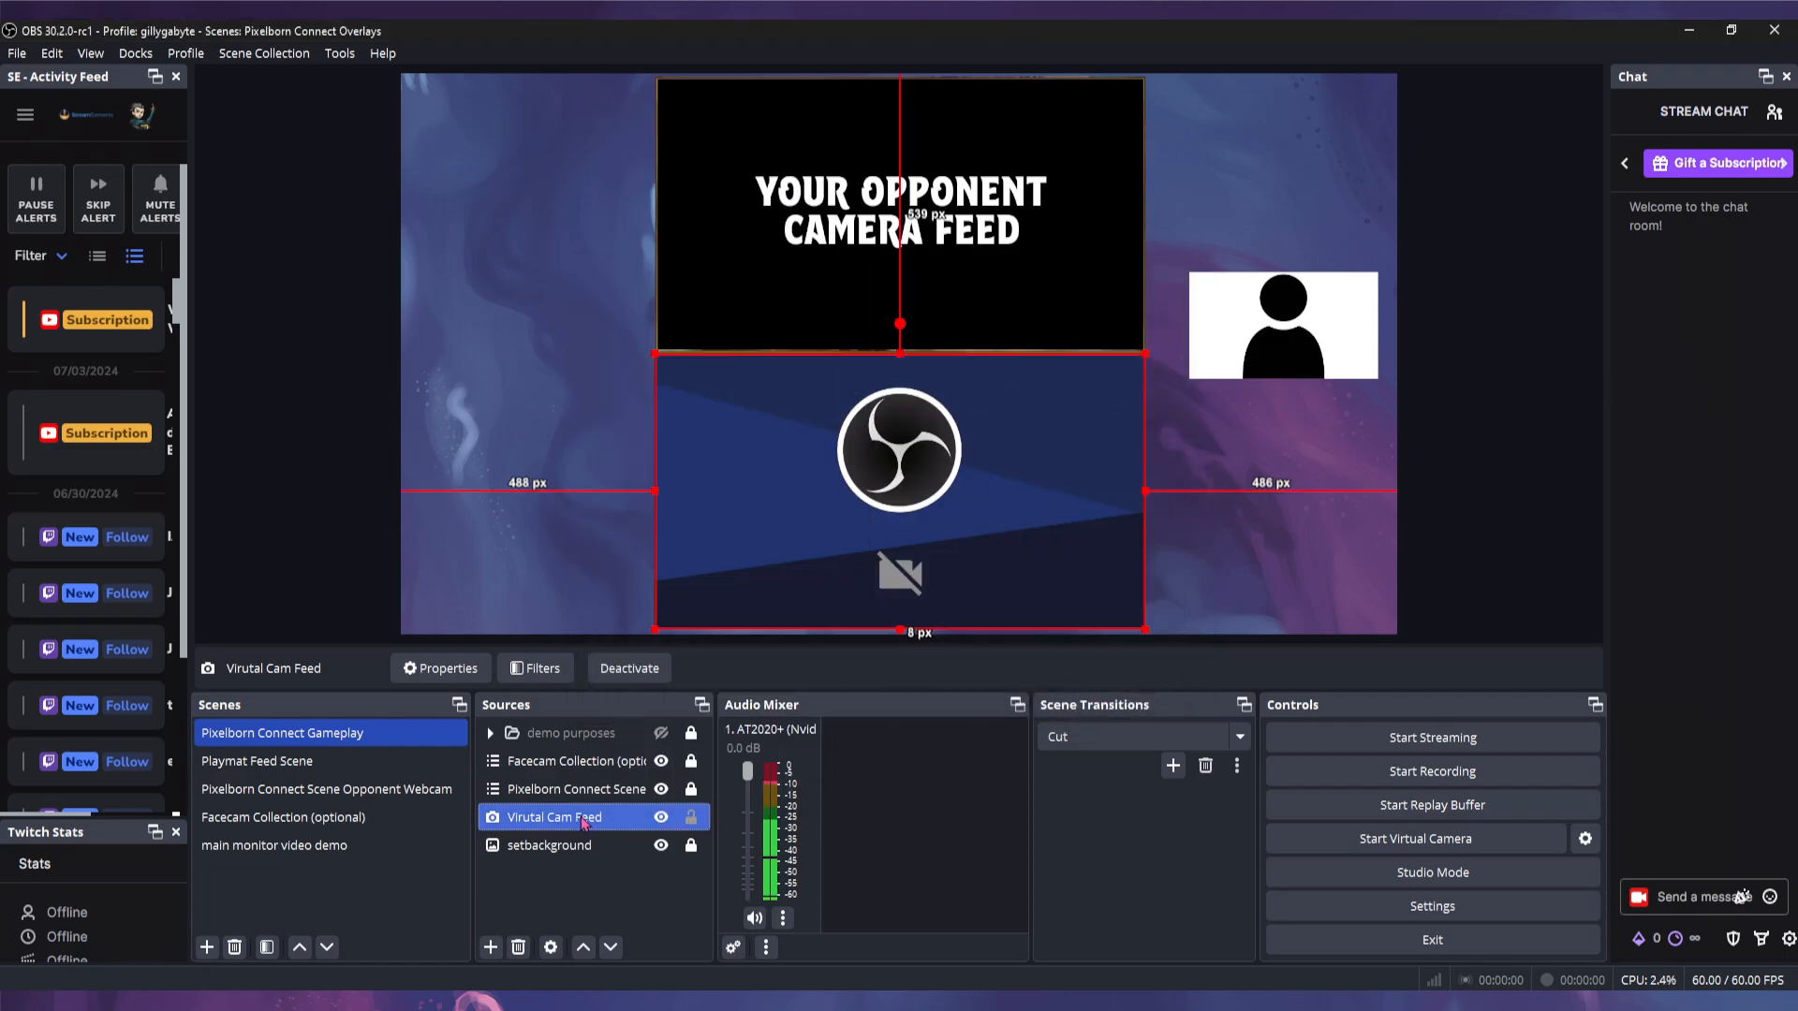
# - Check the Virutal Cam Feed's position and size, then start the virtual camera output
pyautogui.rightClick(583, 818)
pyautogui.moveTo(689, 447)
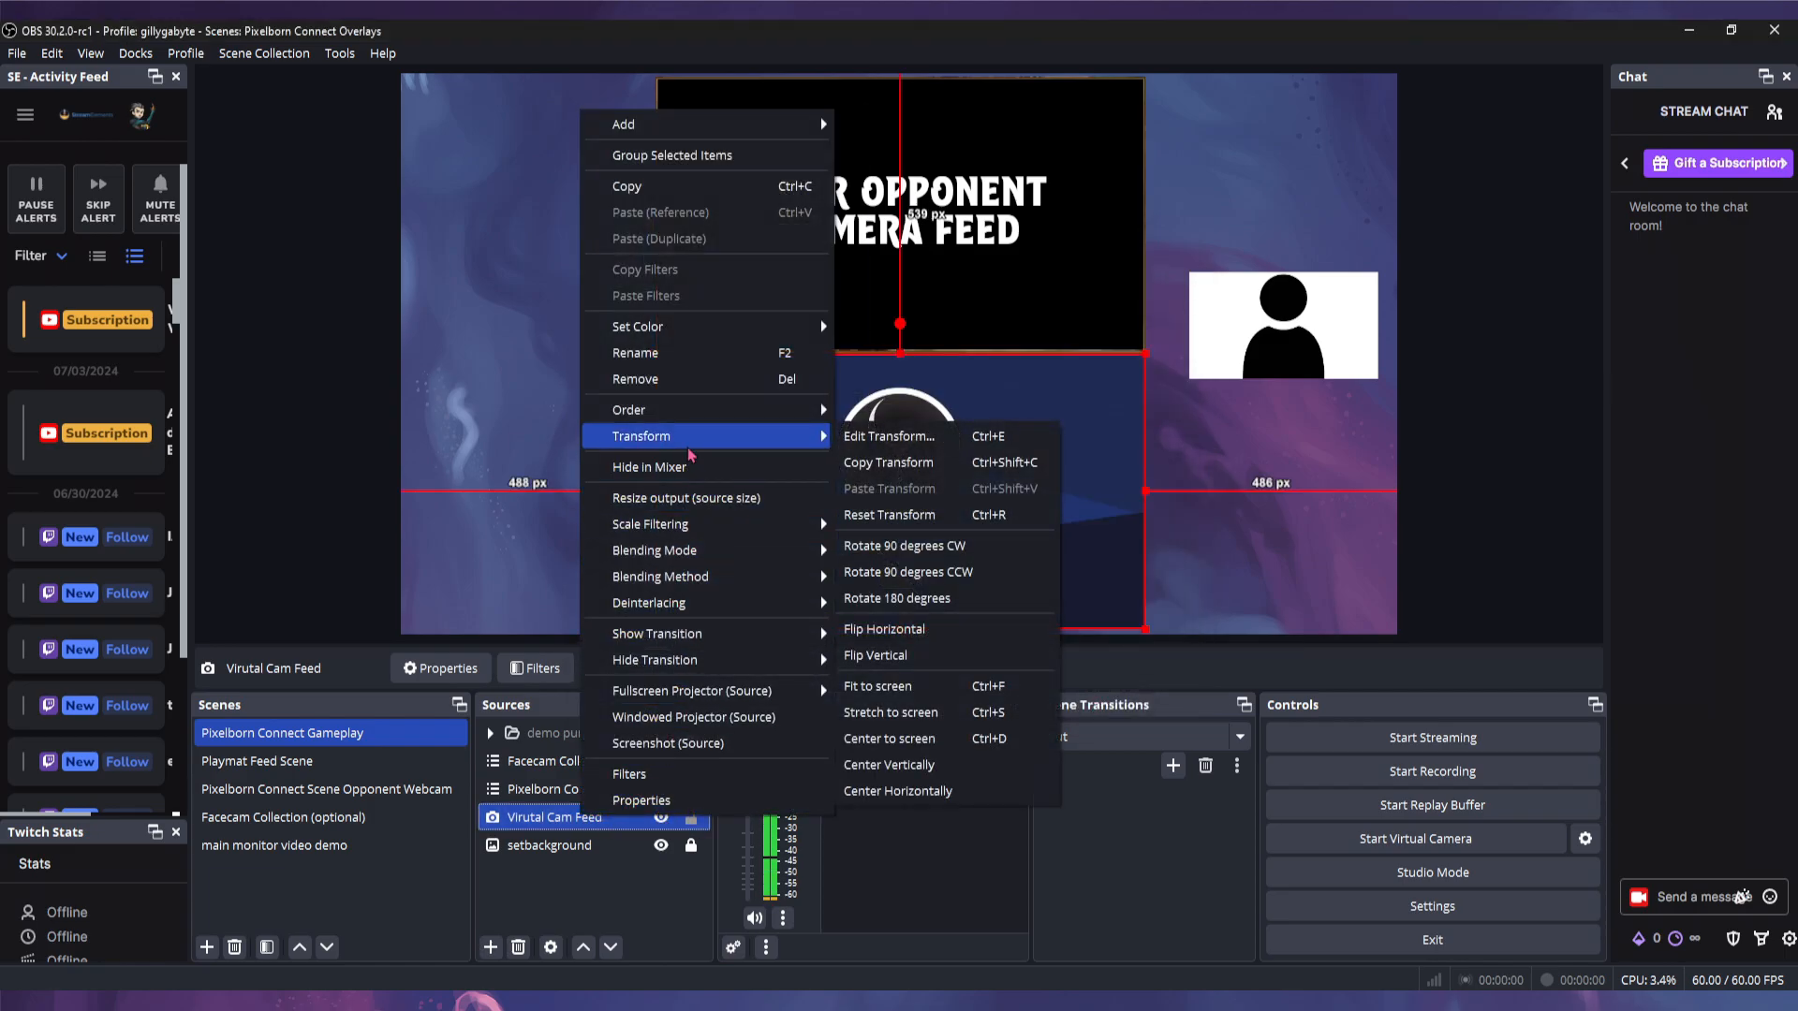
pyautogui.click(884, 437)
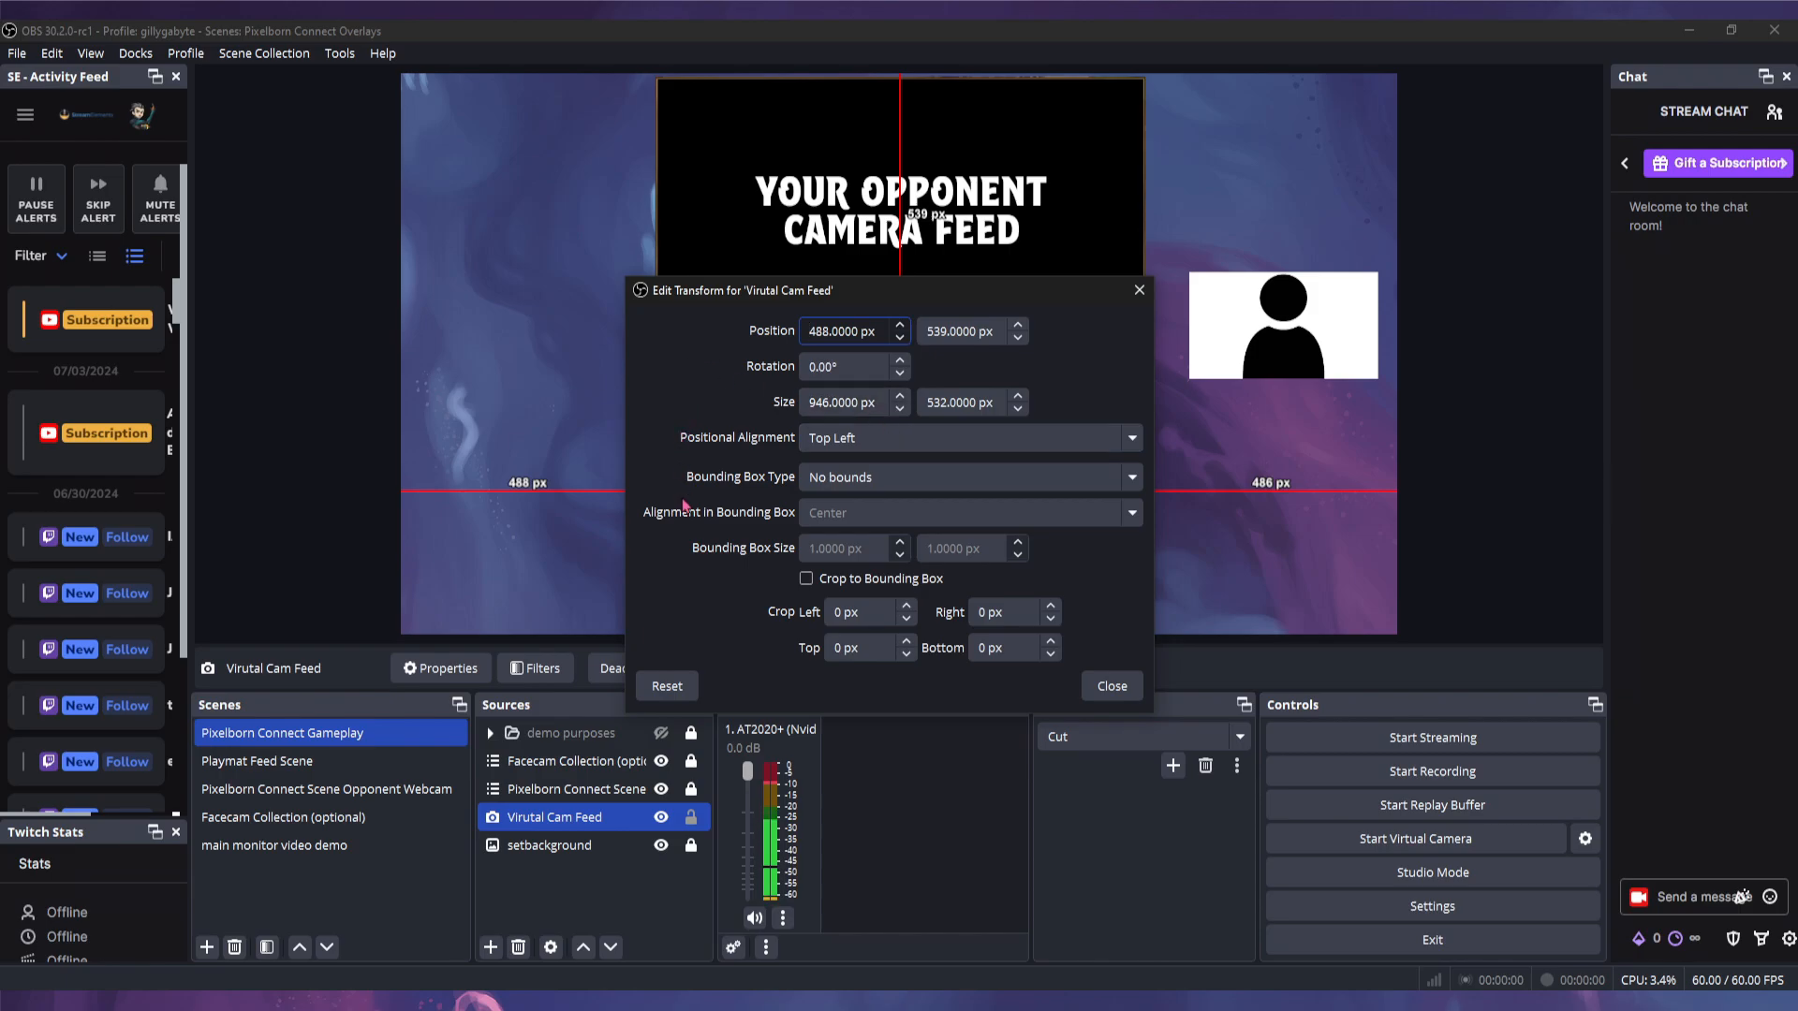
pyautogui.click(1114, 688)
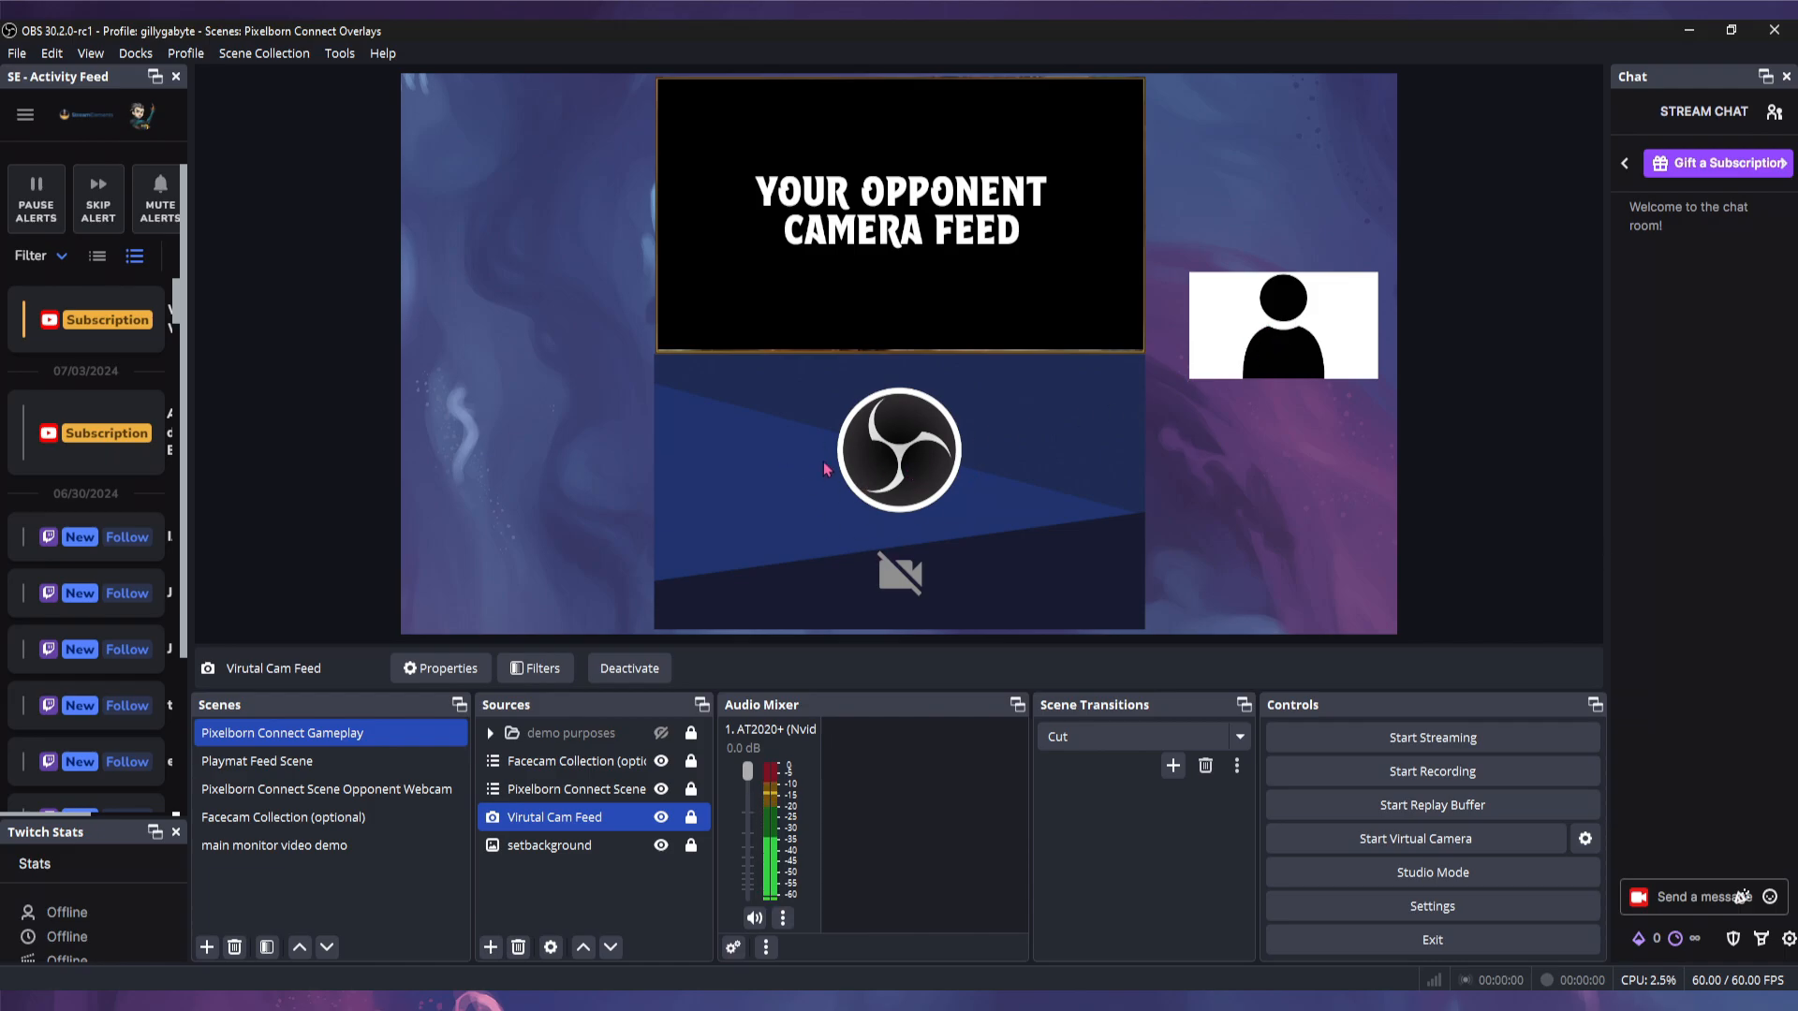
pyautogui.click(1414, 848)
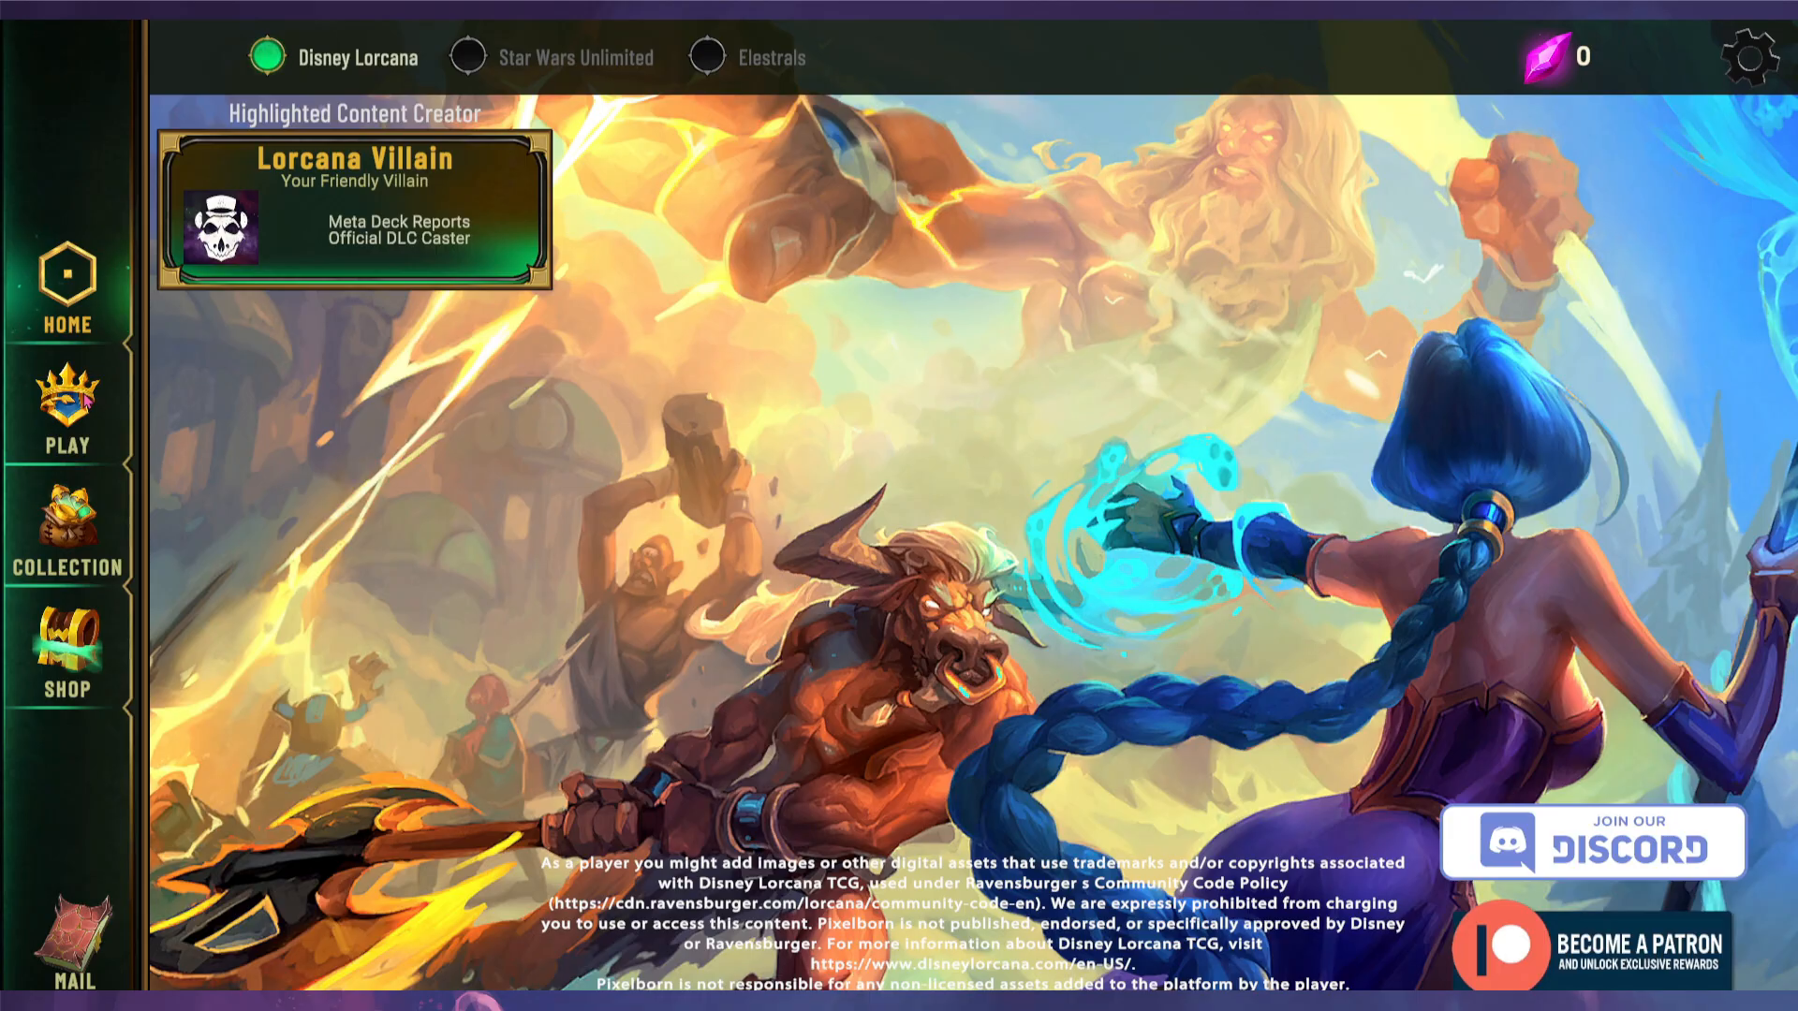
# - Open Pixelborn's PLAY > TEST camera panel and switch to HD Pro Webcam C920
pyautogui.click(67, 412)
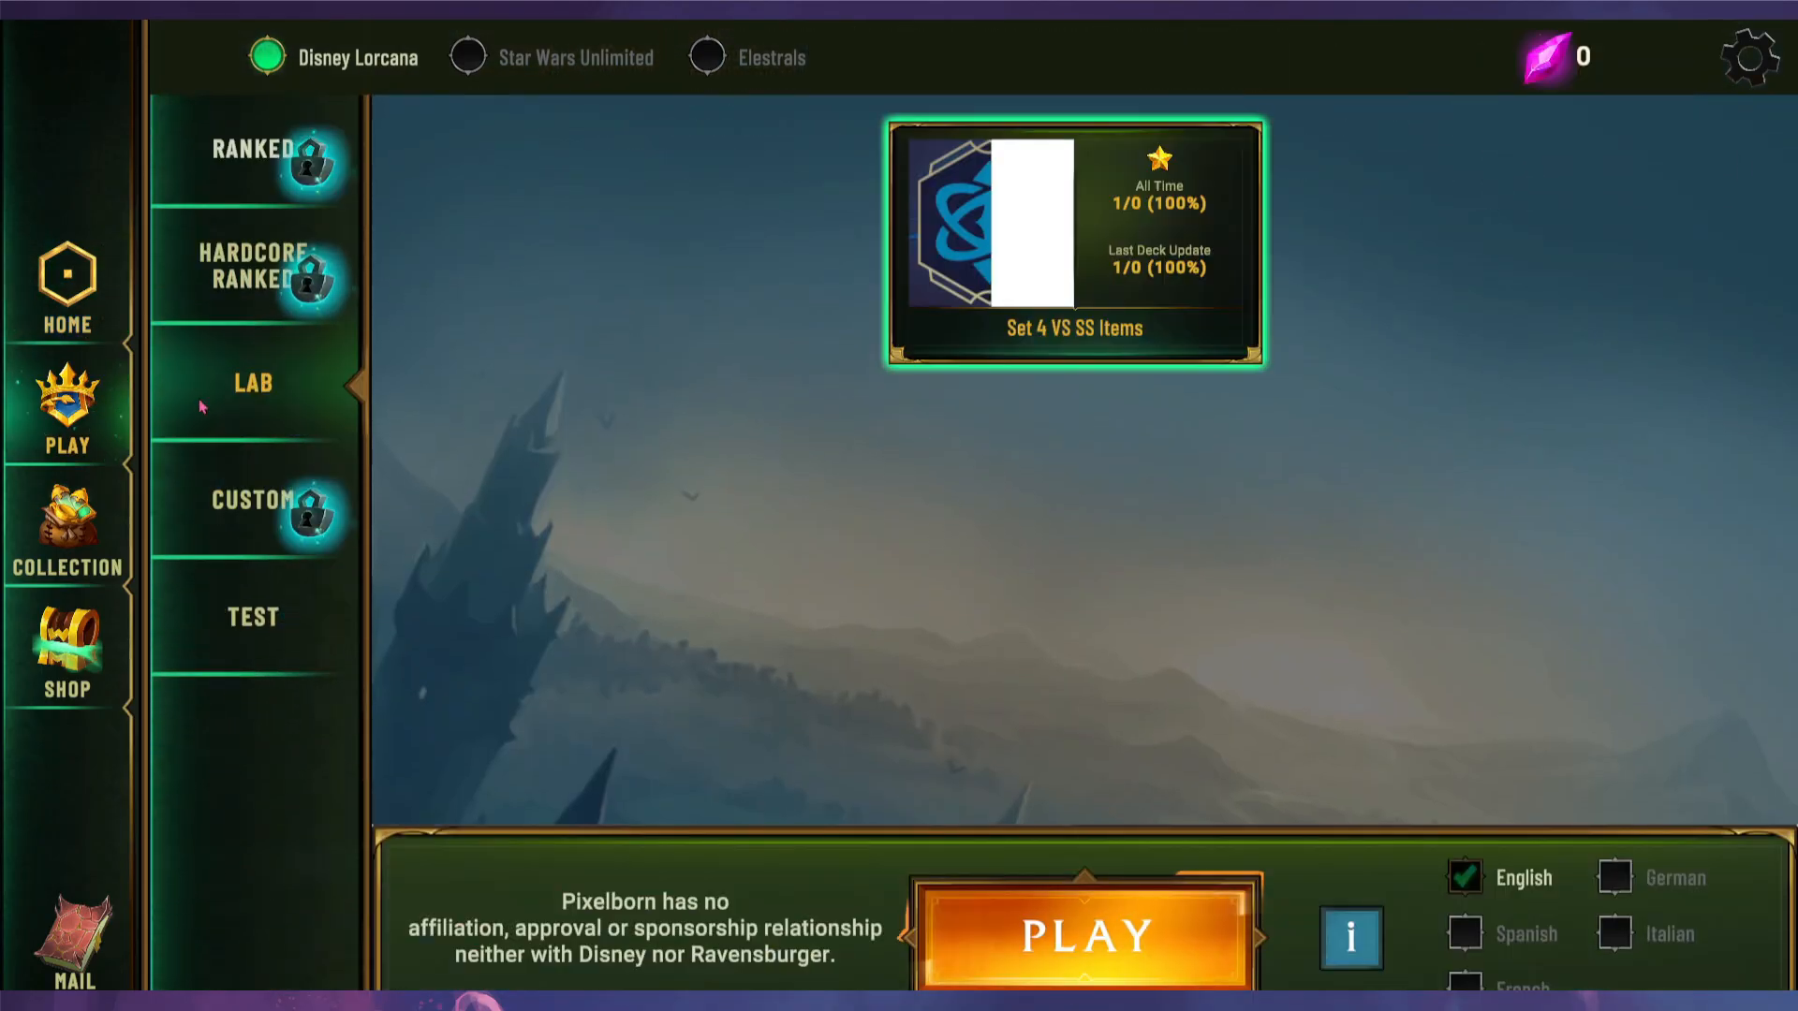
pyautogui.click(277, 624)
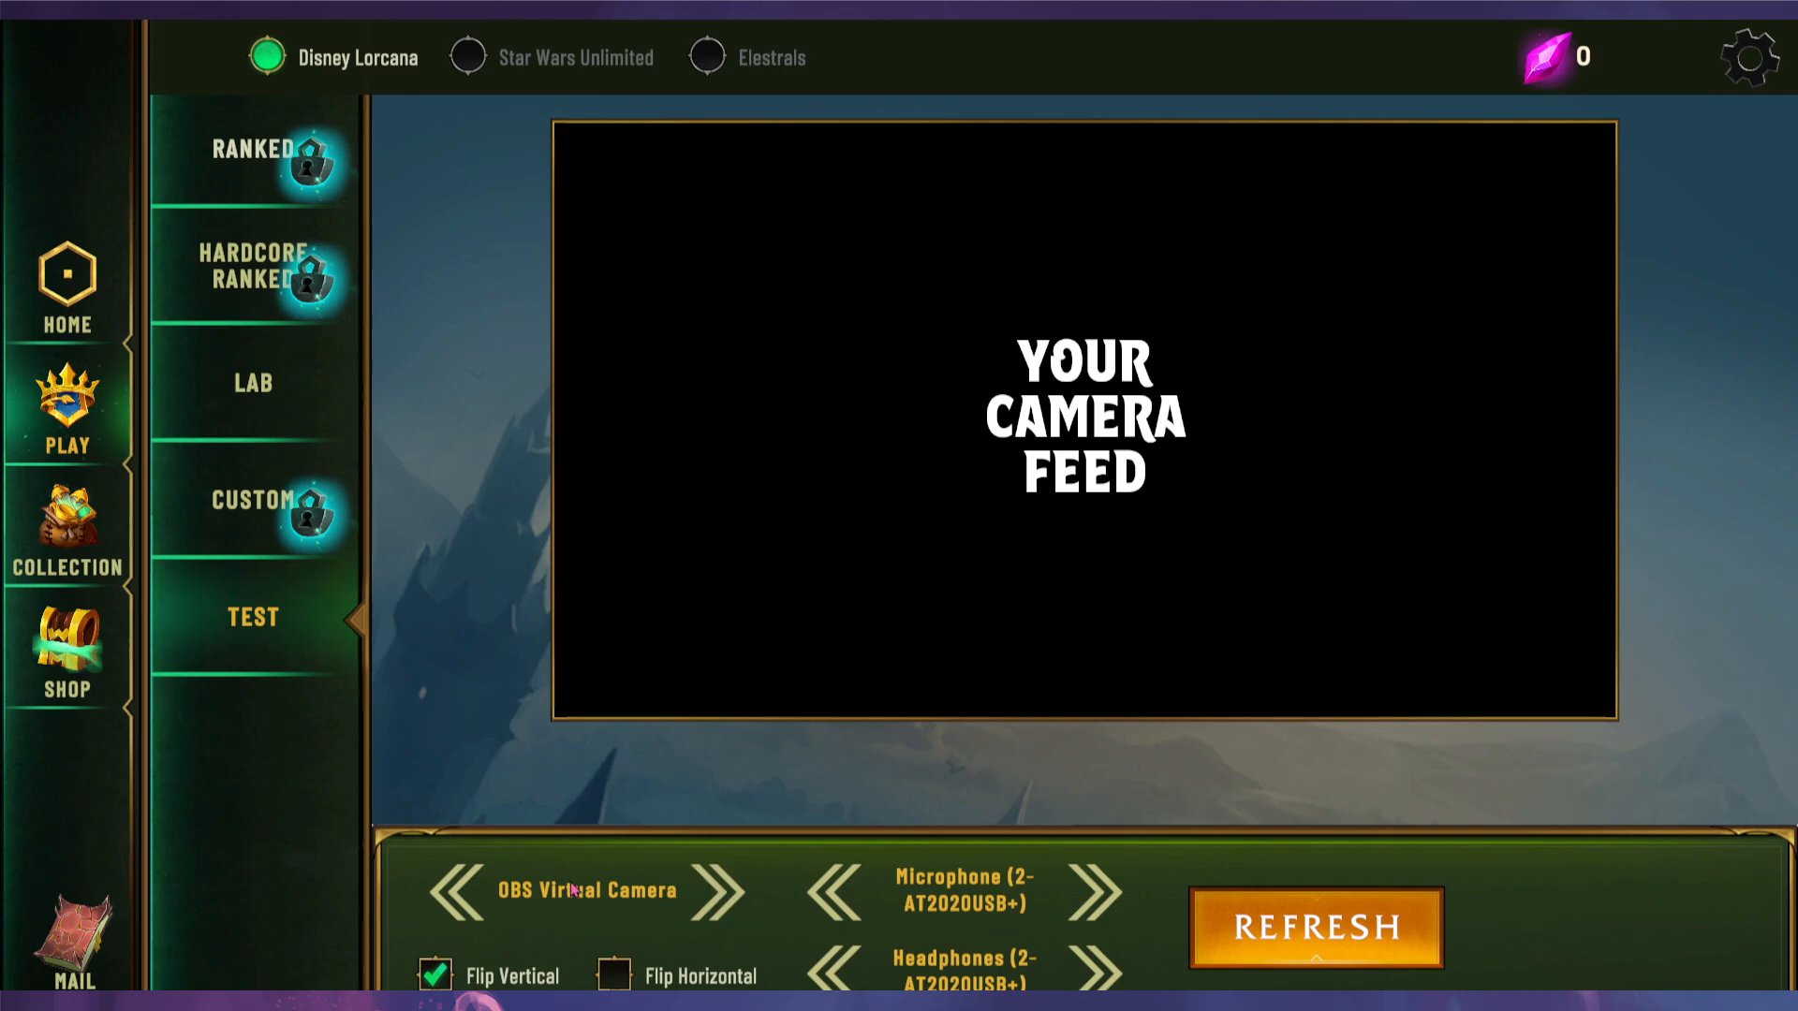
pyautogui.click(718, 891)
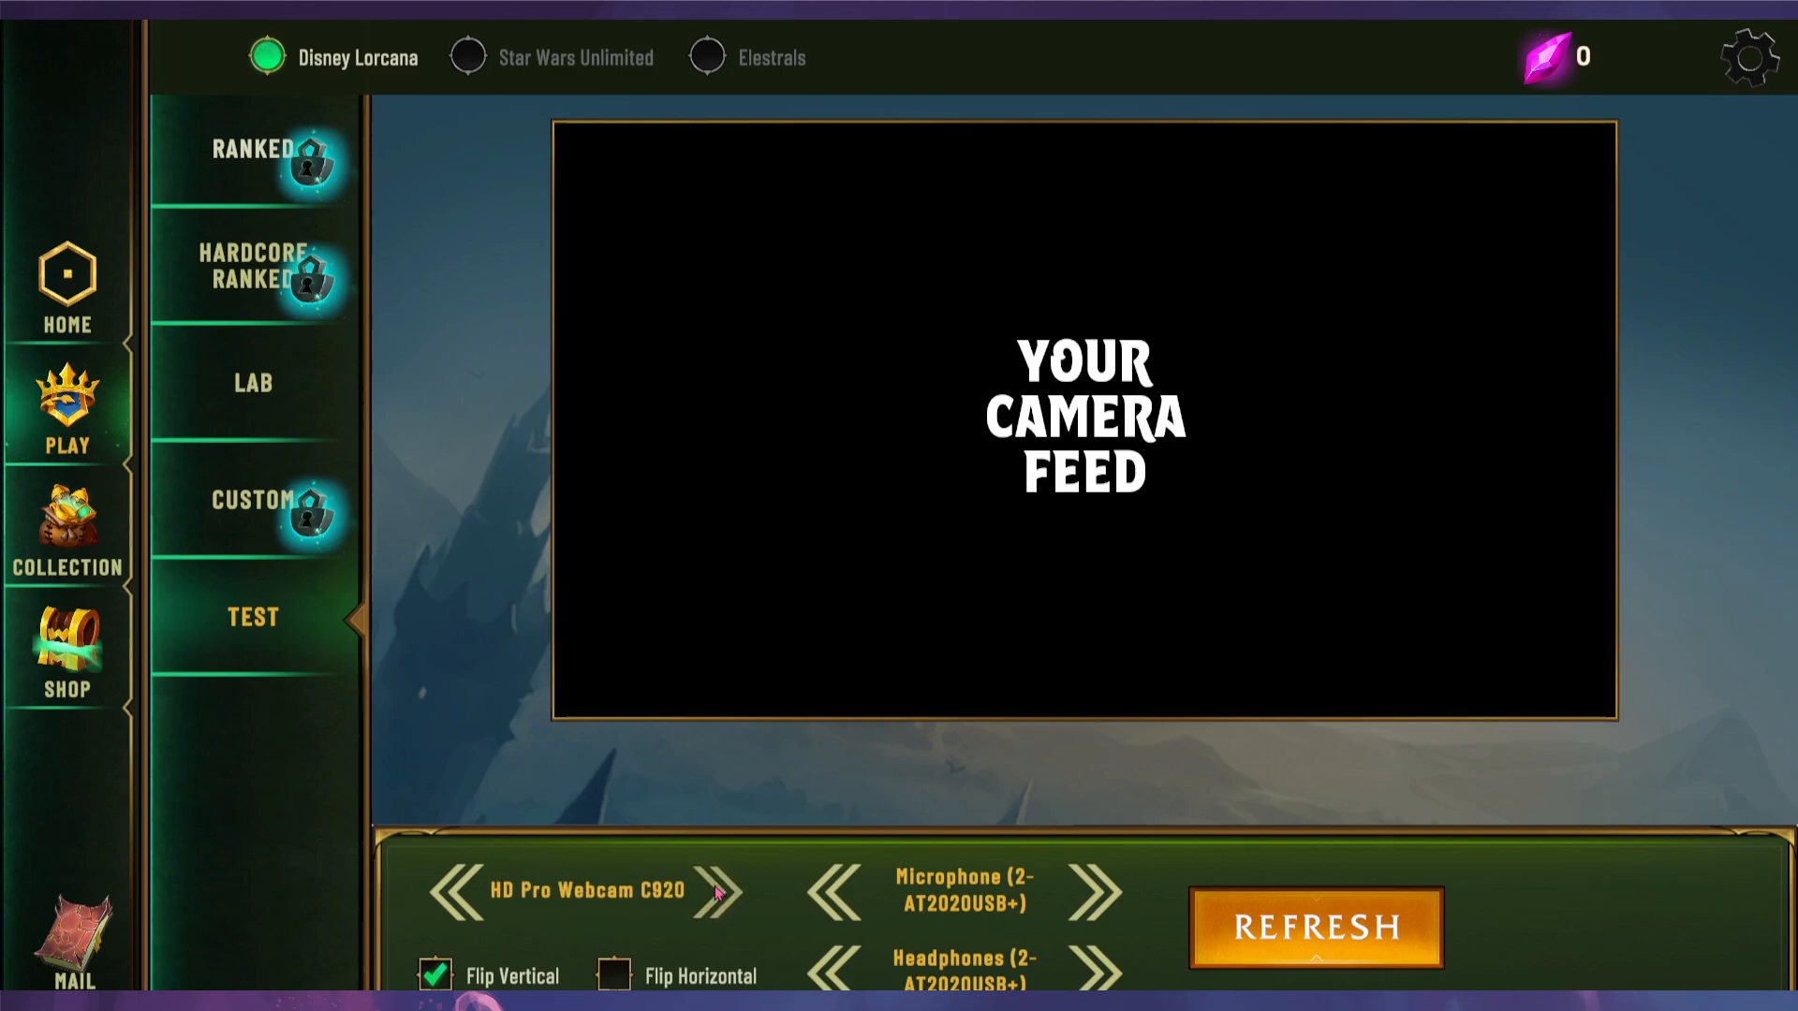
# - Cycle through the camera devices until OBS-Camera is selected again
pyautogui.click(718, 891)
pyautogui.click(720, 892)
pyautogui.click(721, 892)
pyautogui.click(722, 892)
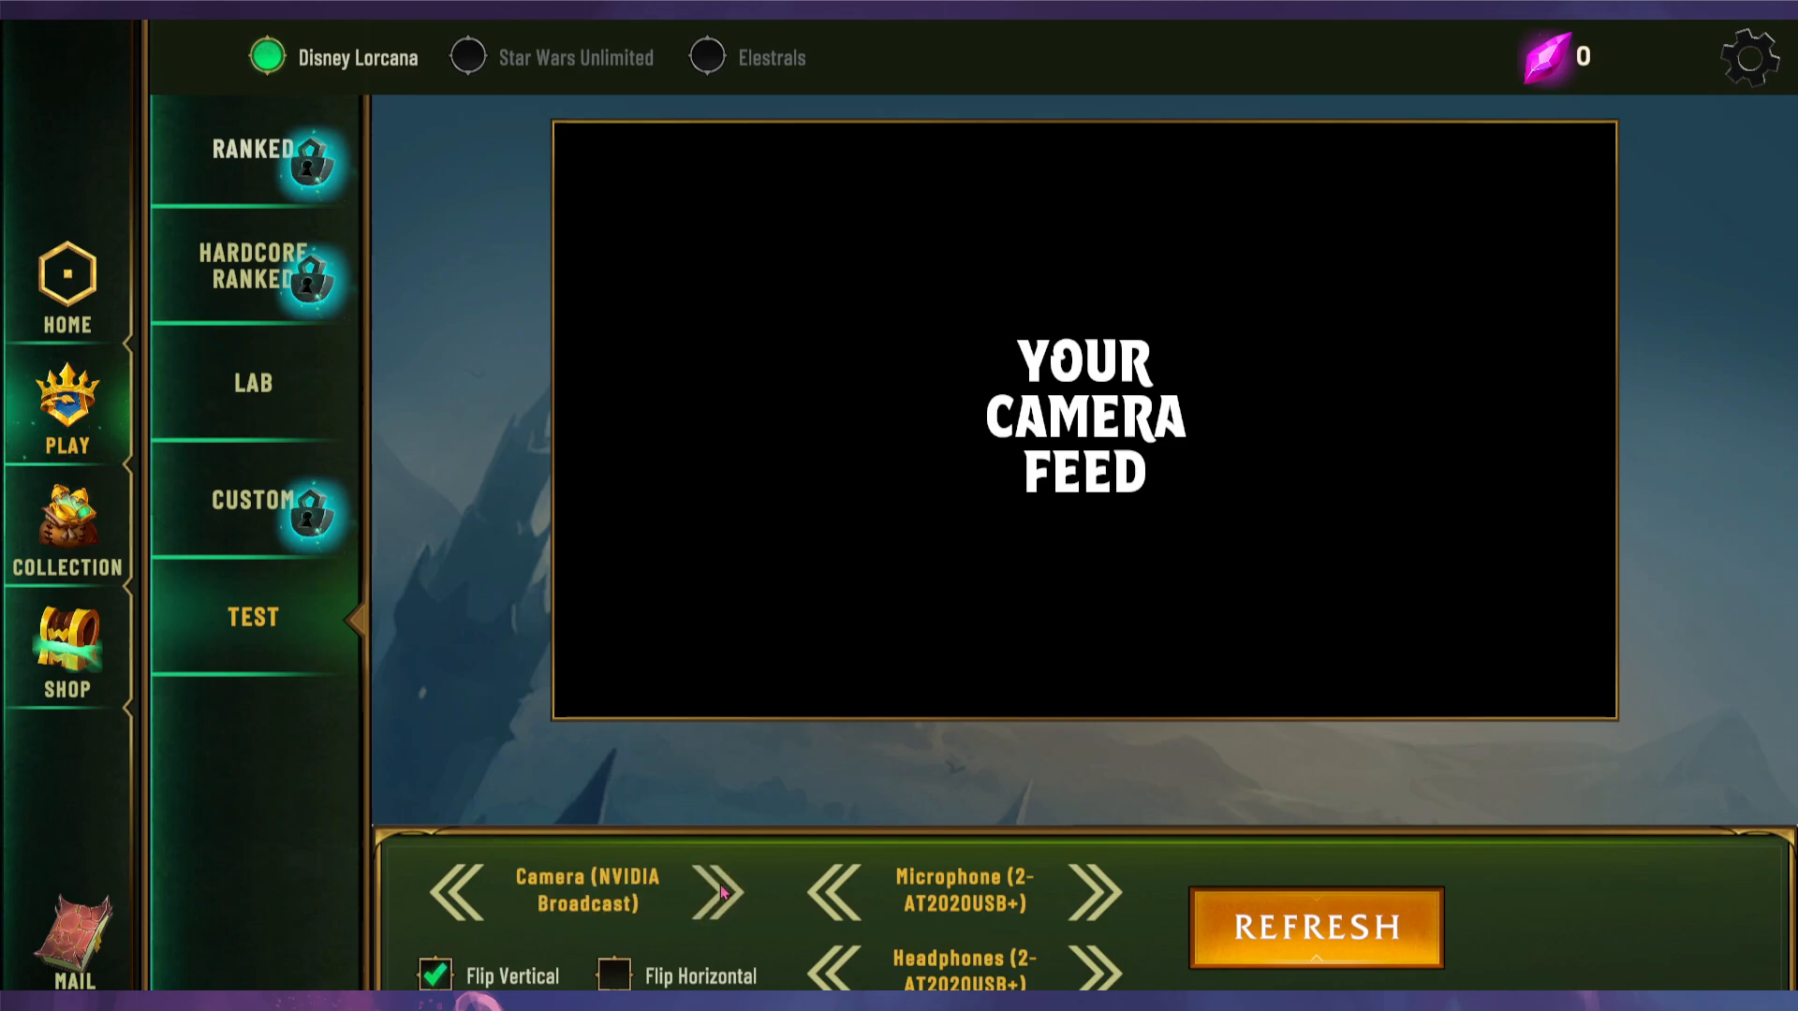
pyautogui.click(723, 893)
pyautogui.click(723, 892)
pyautogui.click(723, 891)
pyautogui.click(724, 891)
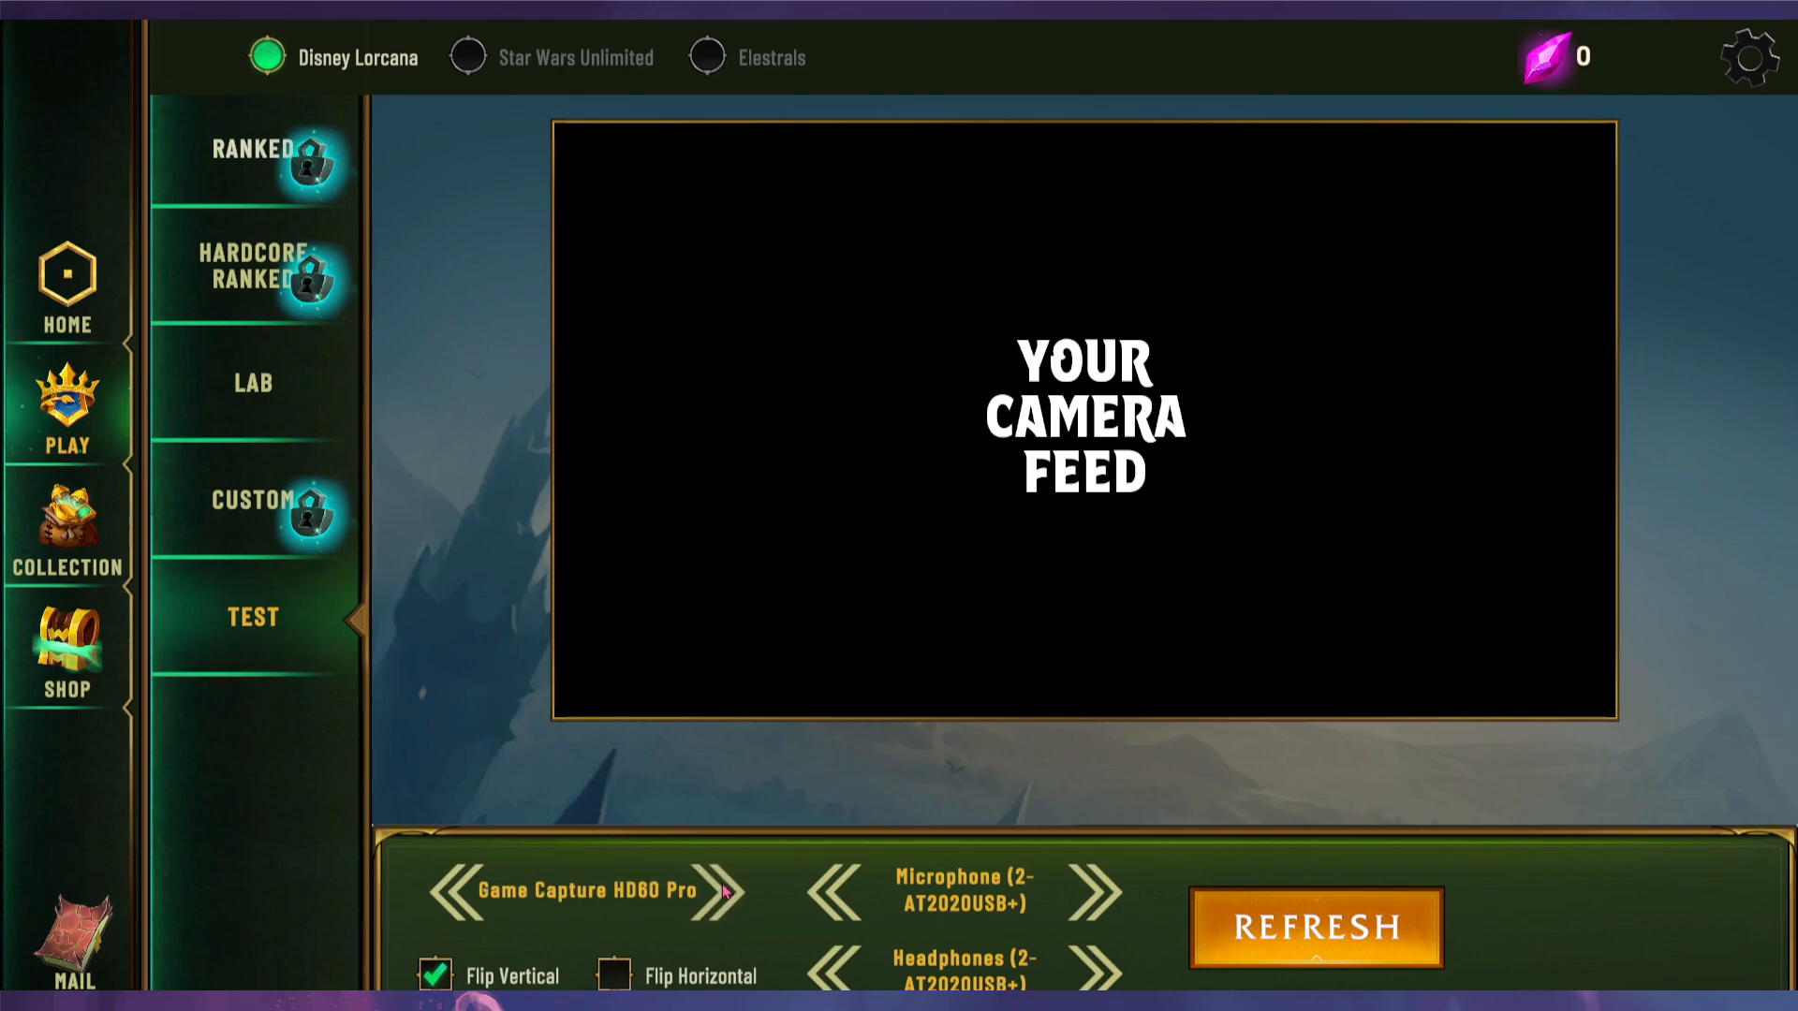
pyautogui.click(724, 891)
pyautogui.click(724, 891)
pyautogui.click(726, 891)
pyautogui.click(727, 889)
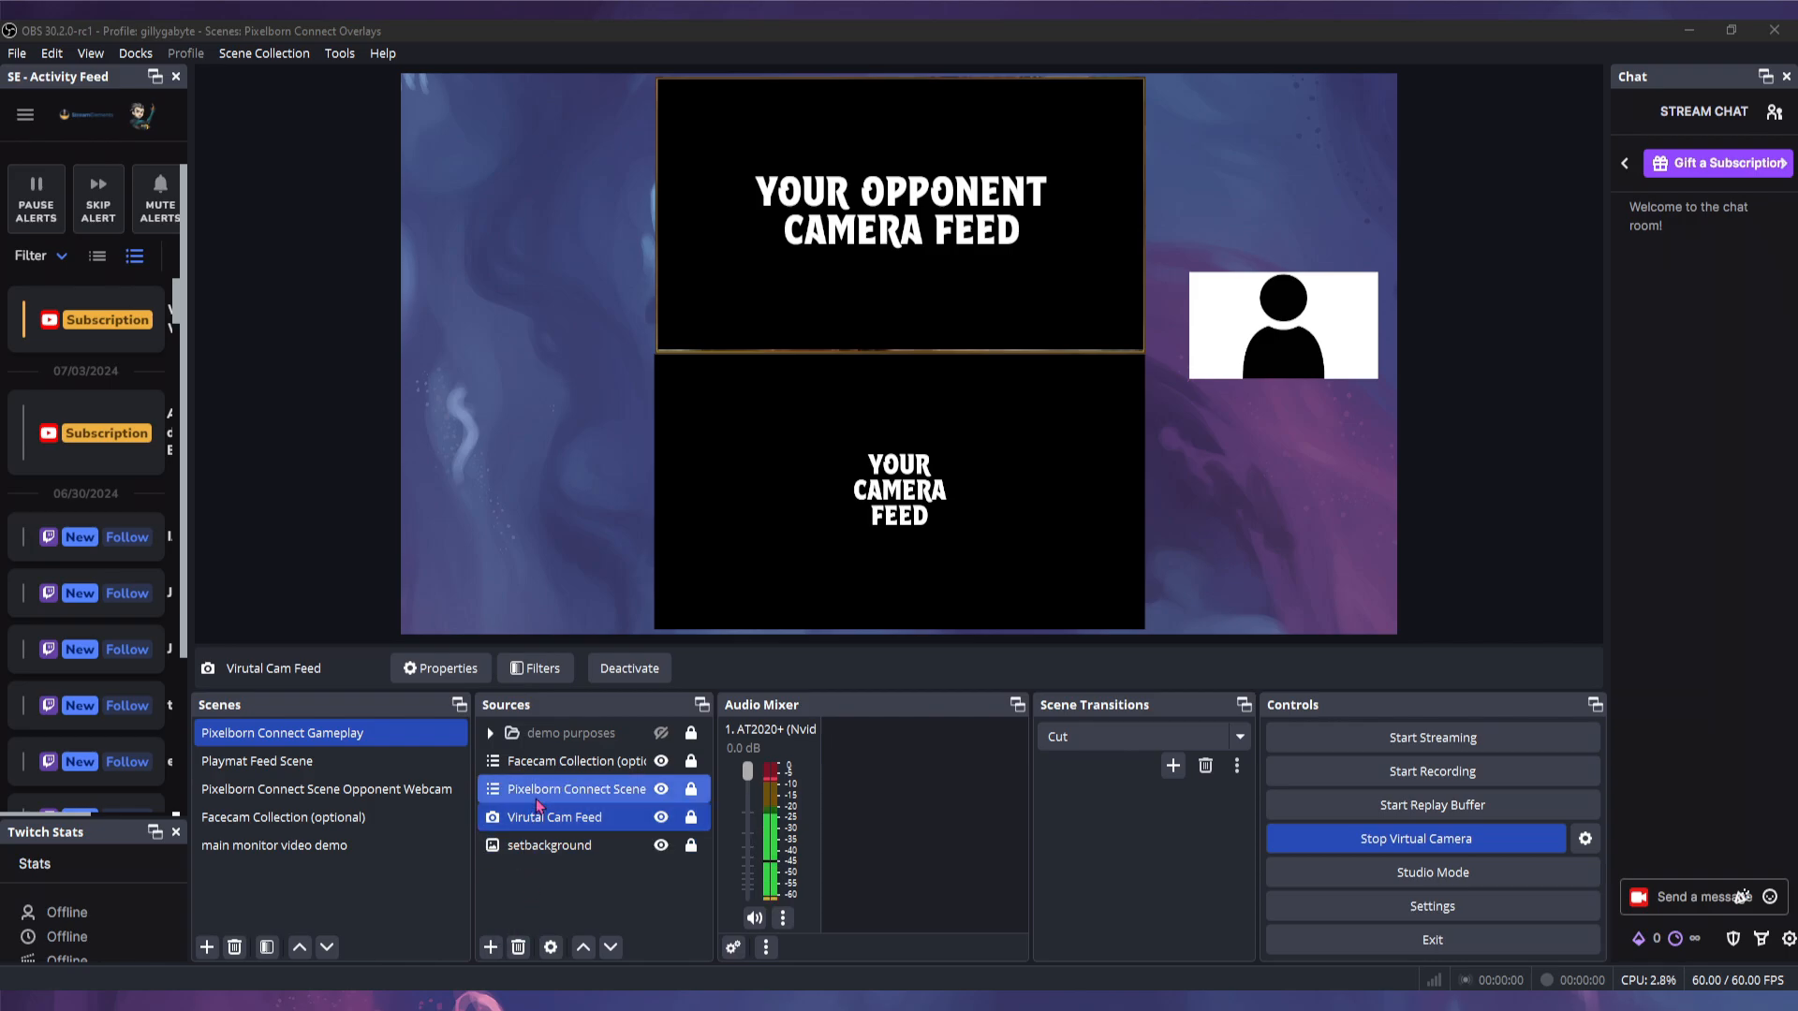
# - Copy the opponent webcam scene source and paste it as a reference
pyautogui.keyDown('ctrl'); pyautogui.click(559, 766); pyautogui.keyUp('ctrl')
pyautogui.rightClick(549, 799)
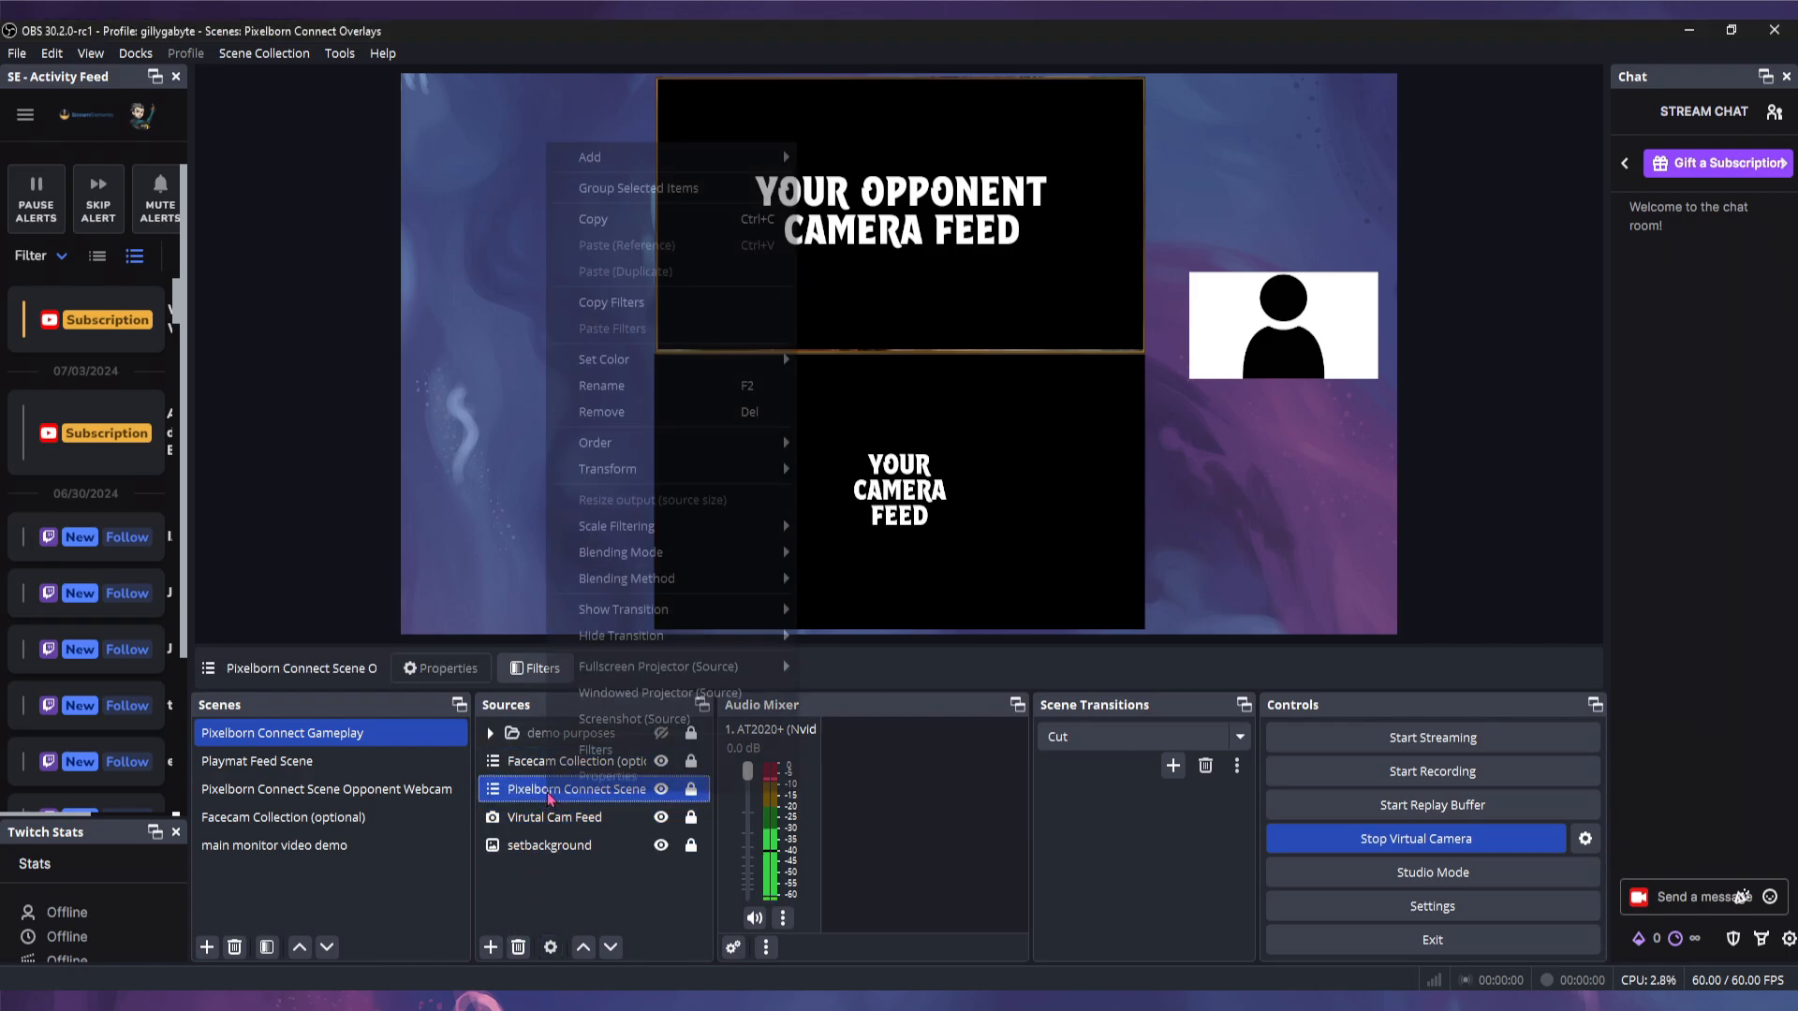
pyautogui.click(646, 221)
pyautogui.rightClick(548, 898)
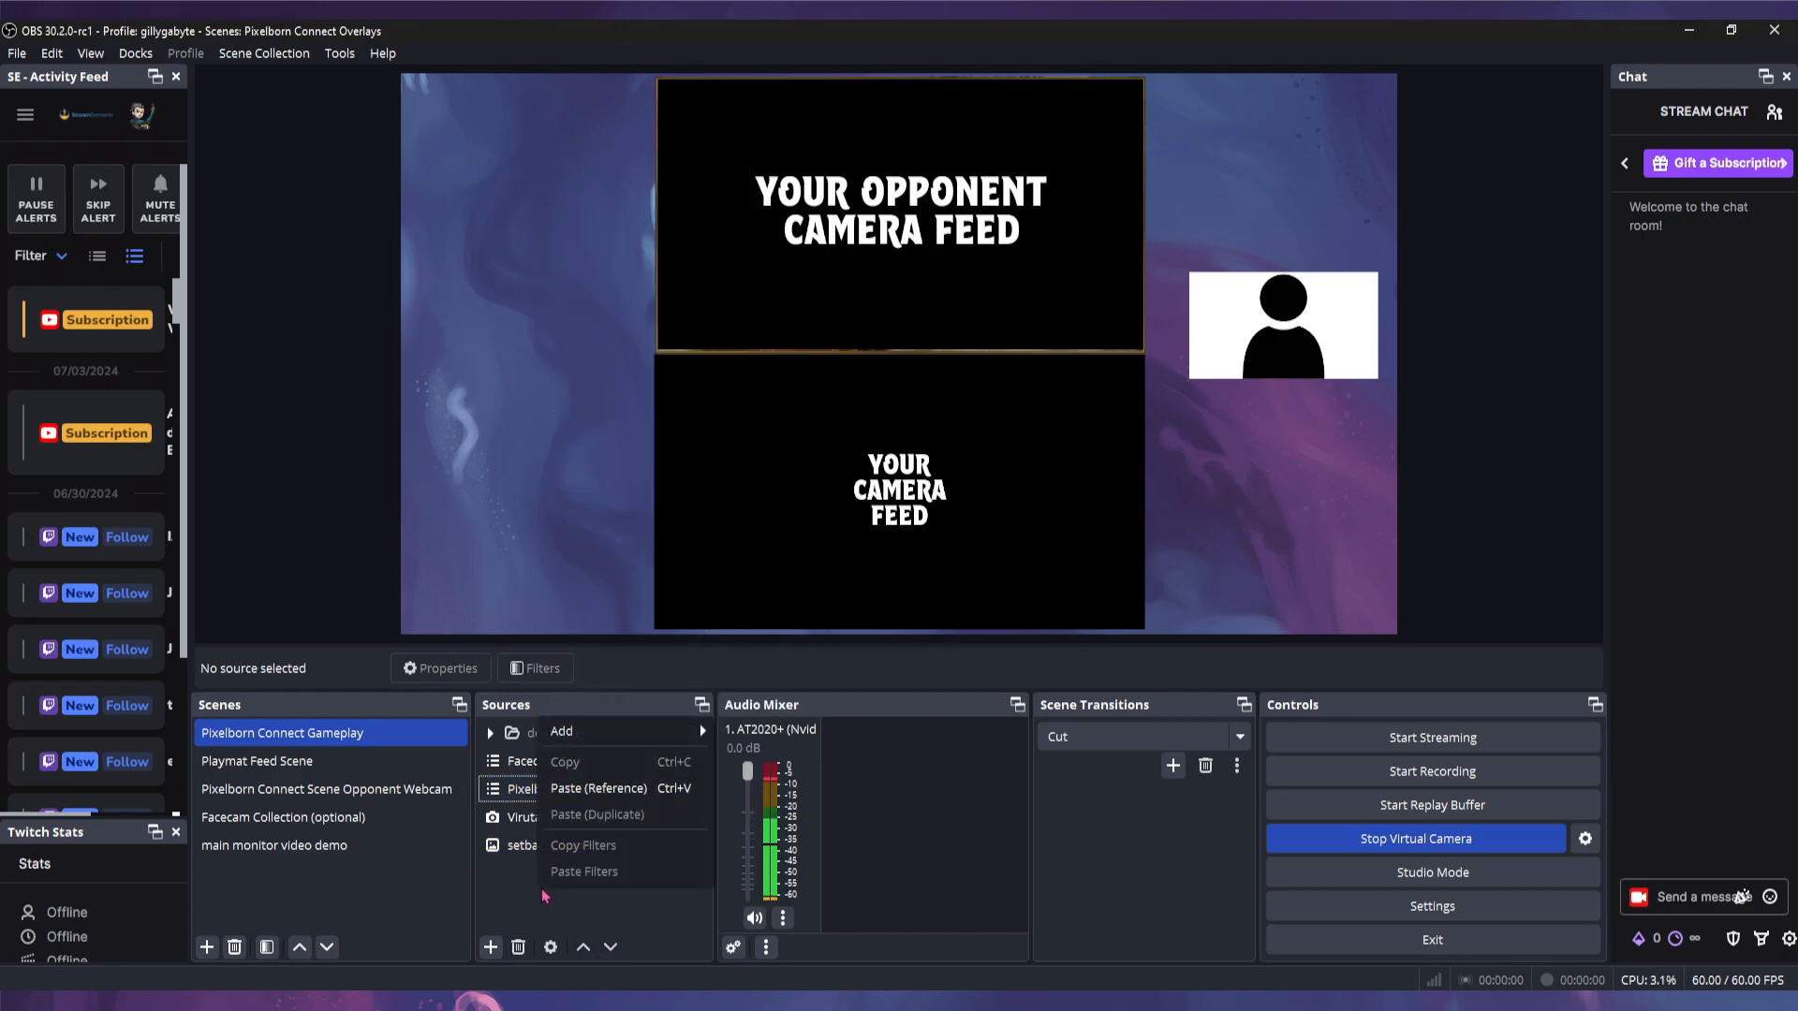
pyautogui.click(592, 792)
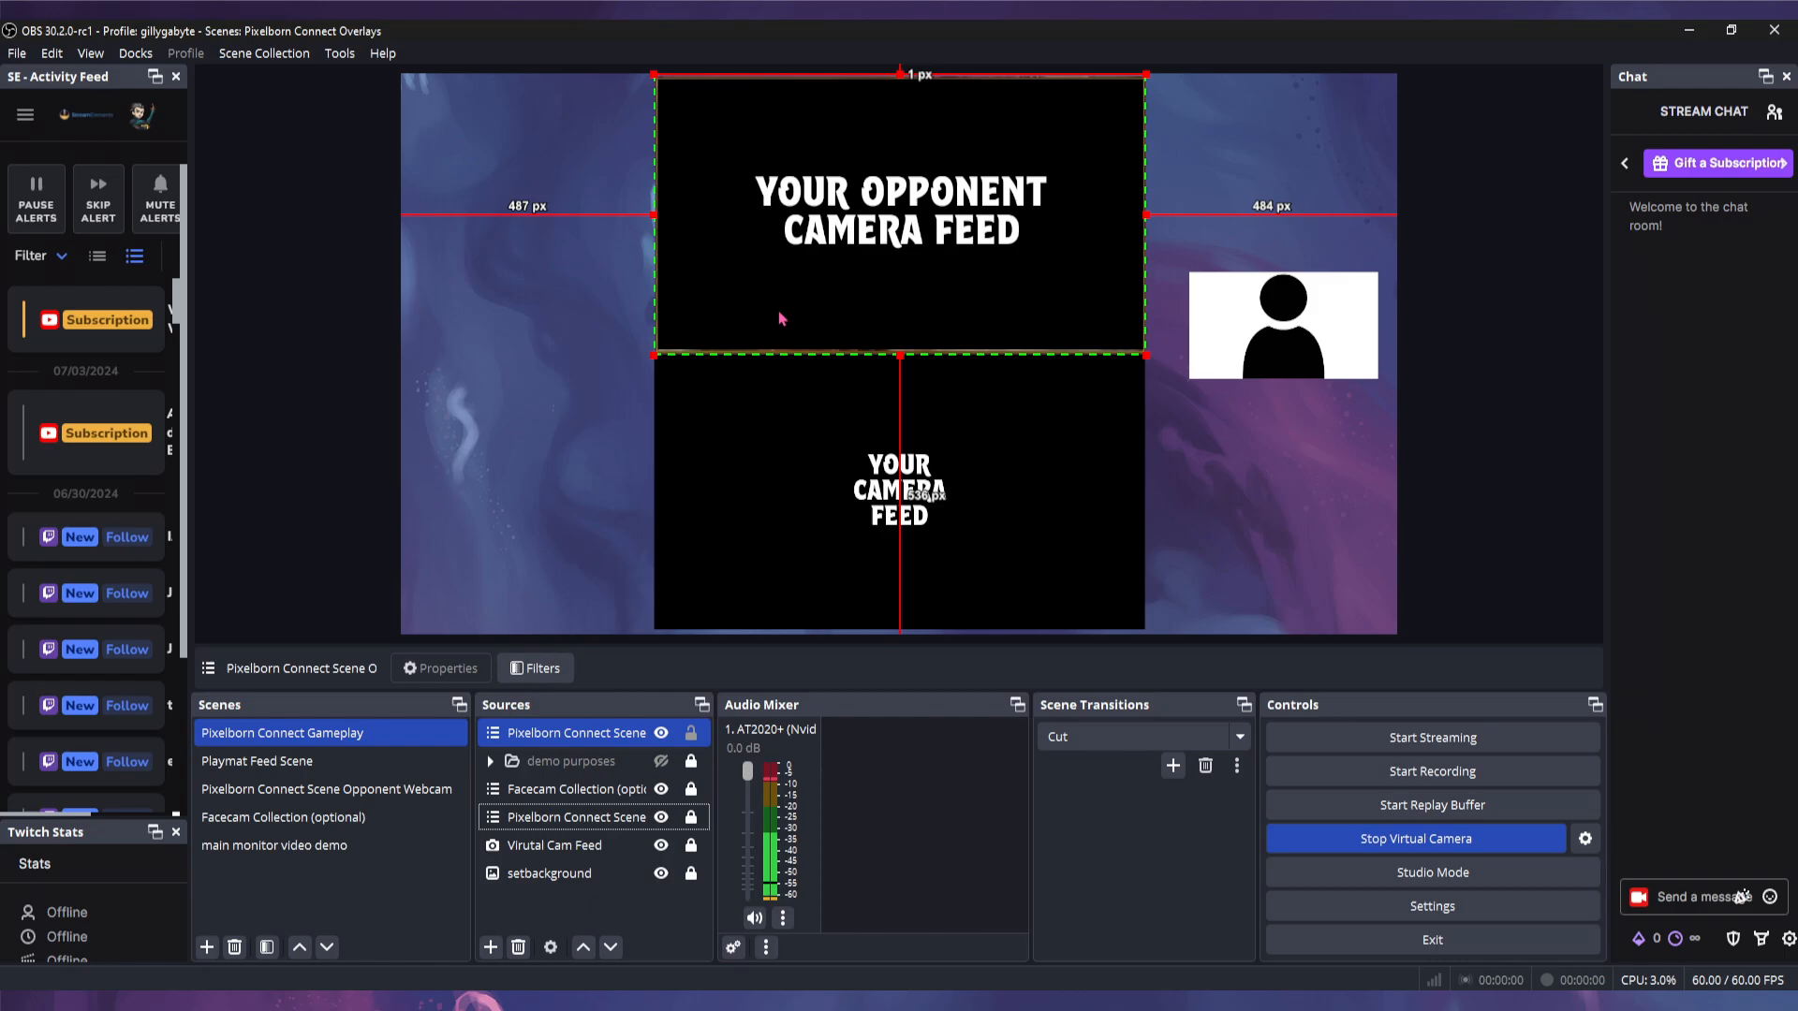
# - Crop the pasted copy to two counter icons and place them at the camera frame's top-left
pyautogui.moveTo(781, 318); pyautogui.dragTo(758, 434)
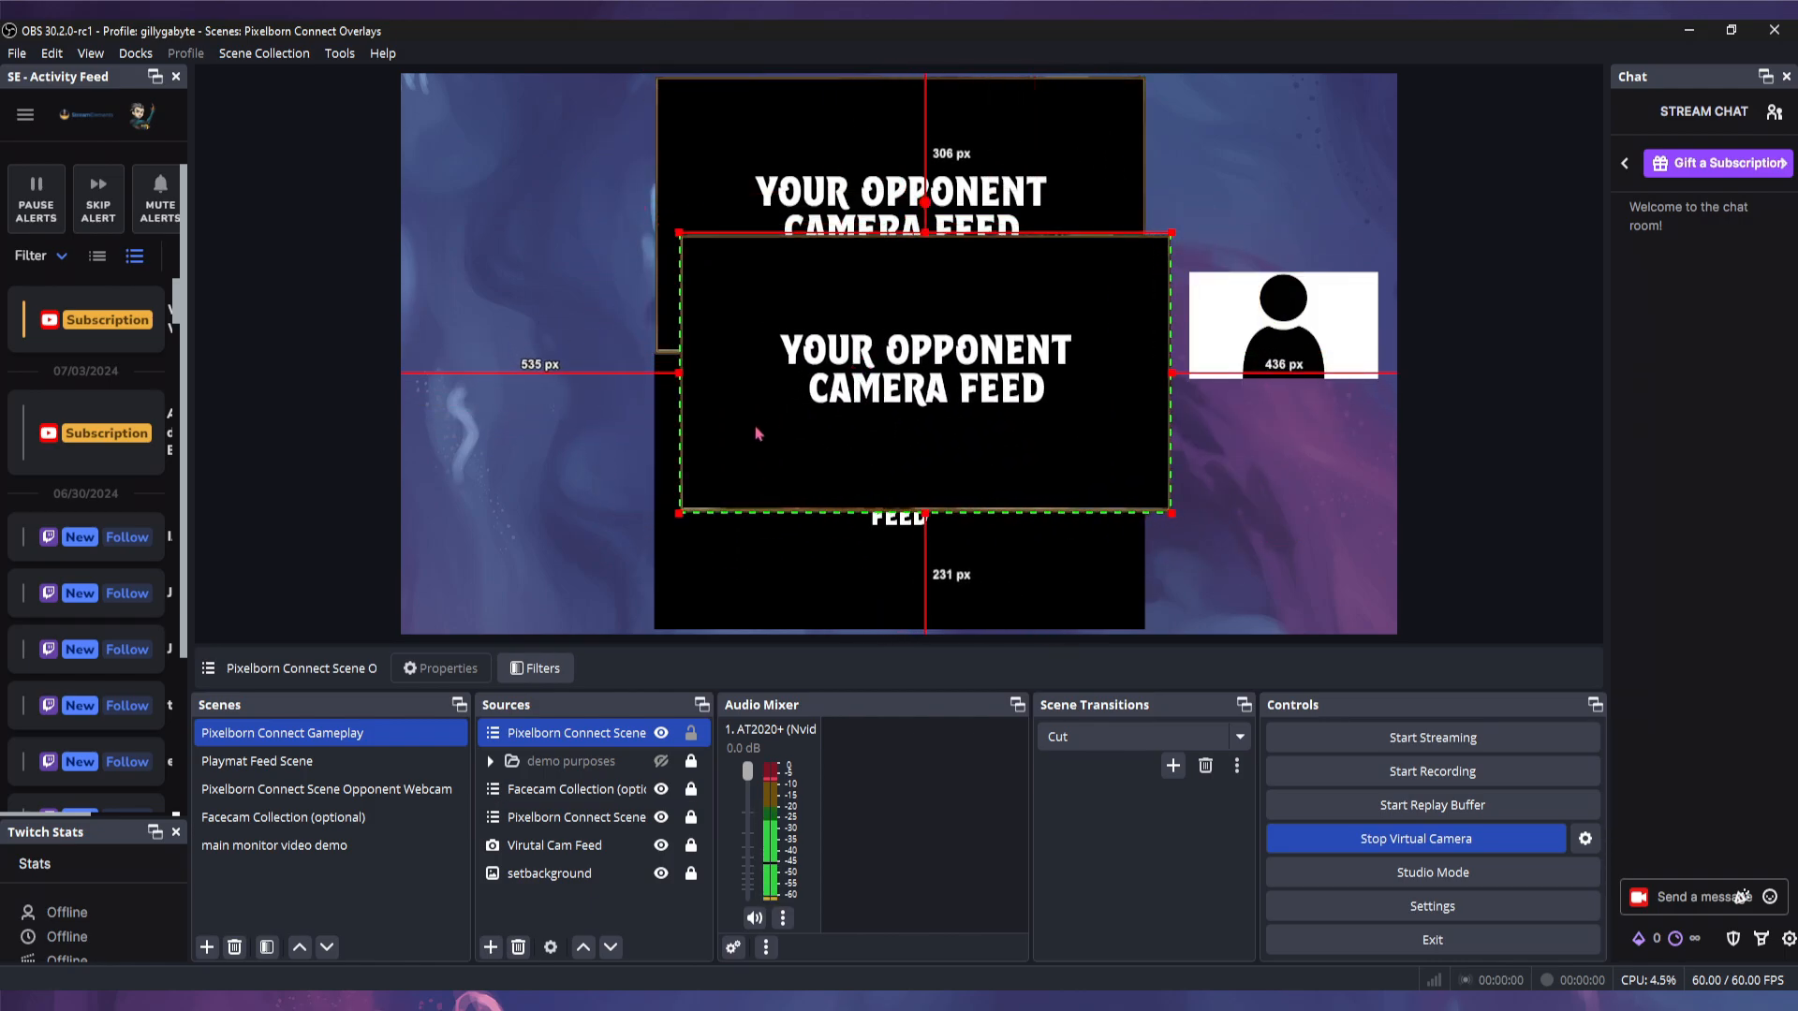
pyautogui.moveTo(675, 373); pyautogui.dragTo(605, 379)
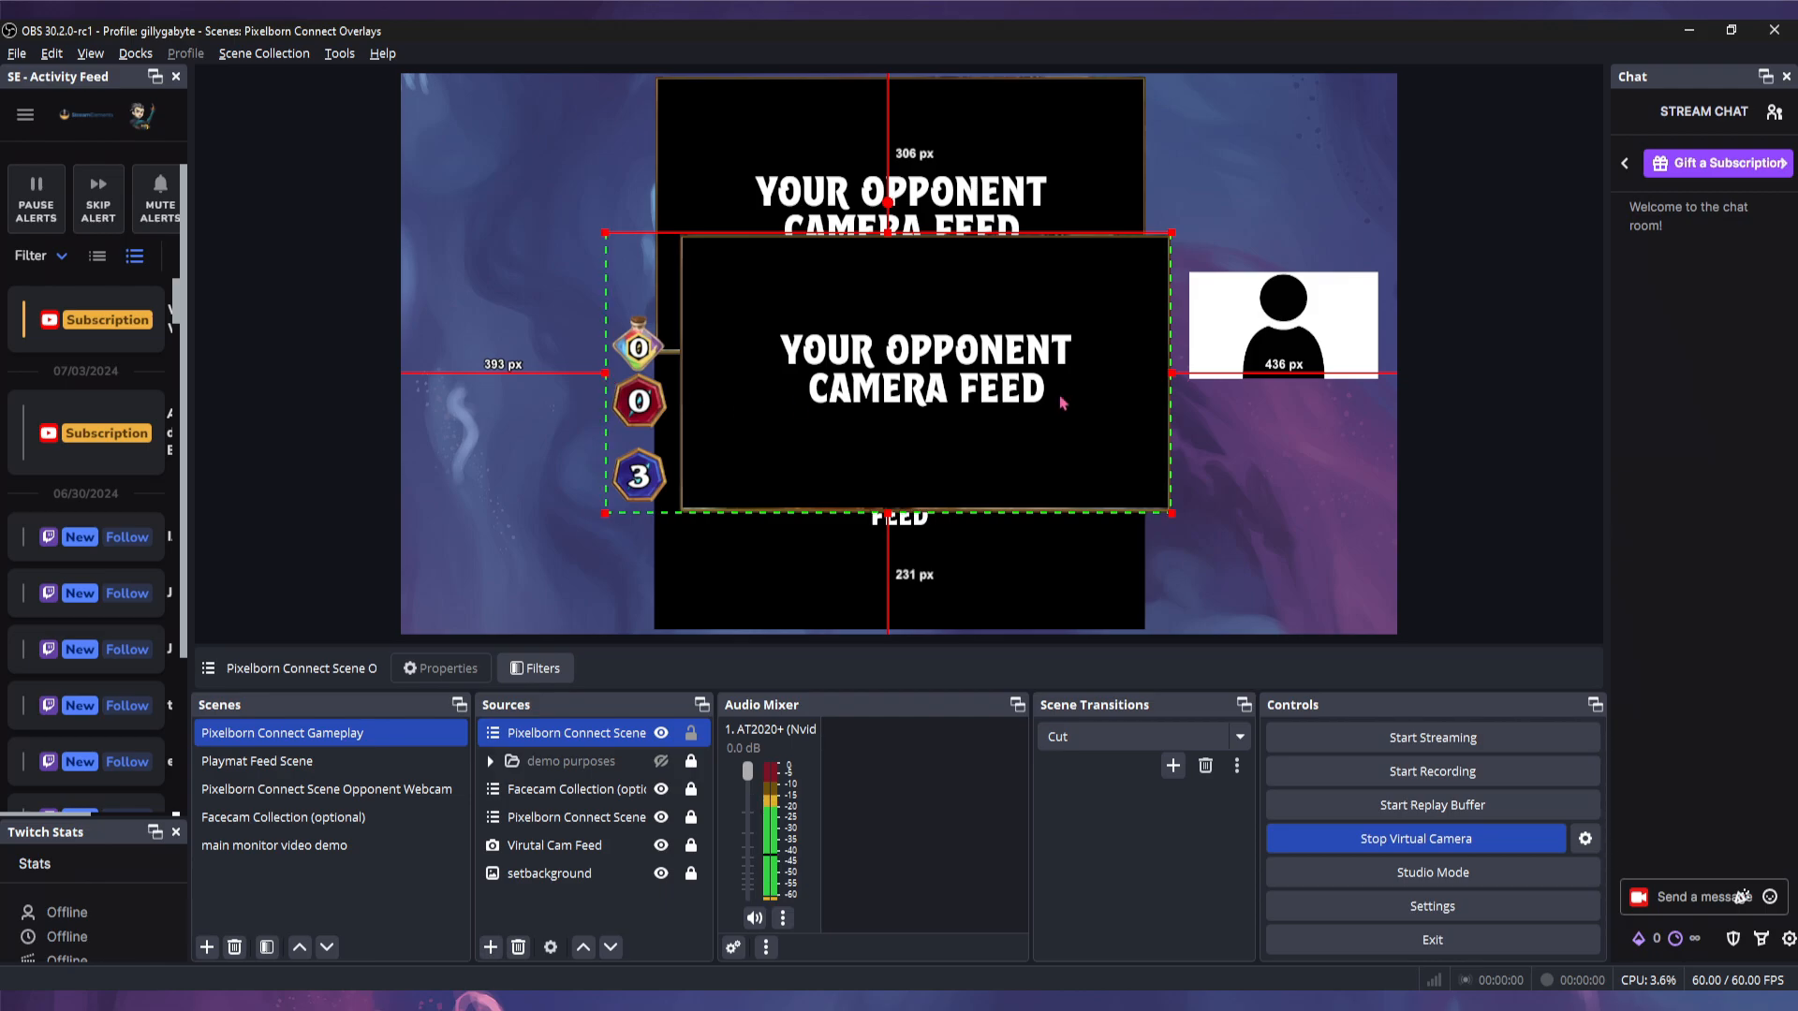
pyautogui.moveTo(1171, 373); pyautogui.dragTo(679, 400)
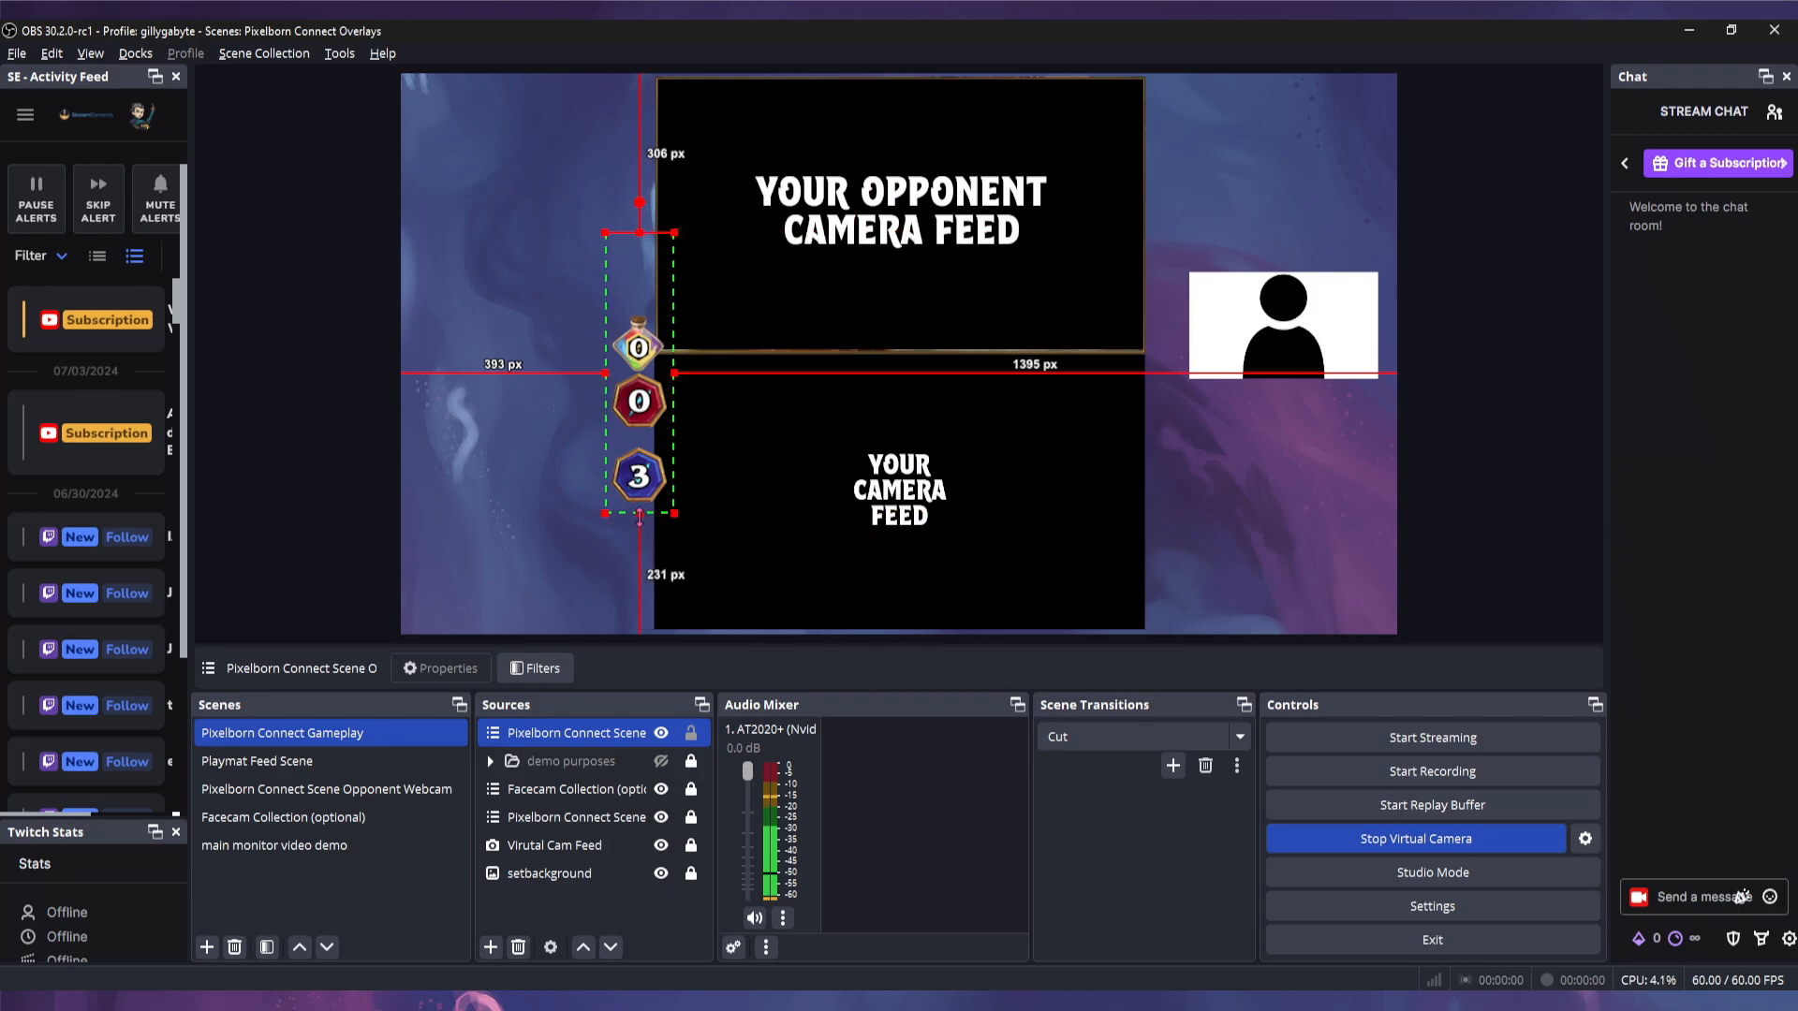
pyautogui.moveTo(639, 515); pyautogui.dragTo(643, 599)
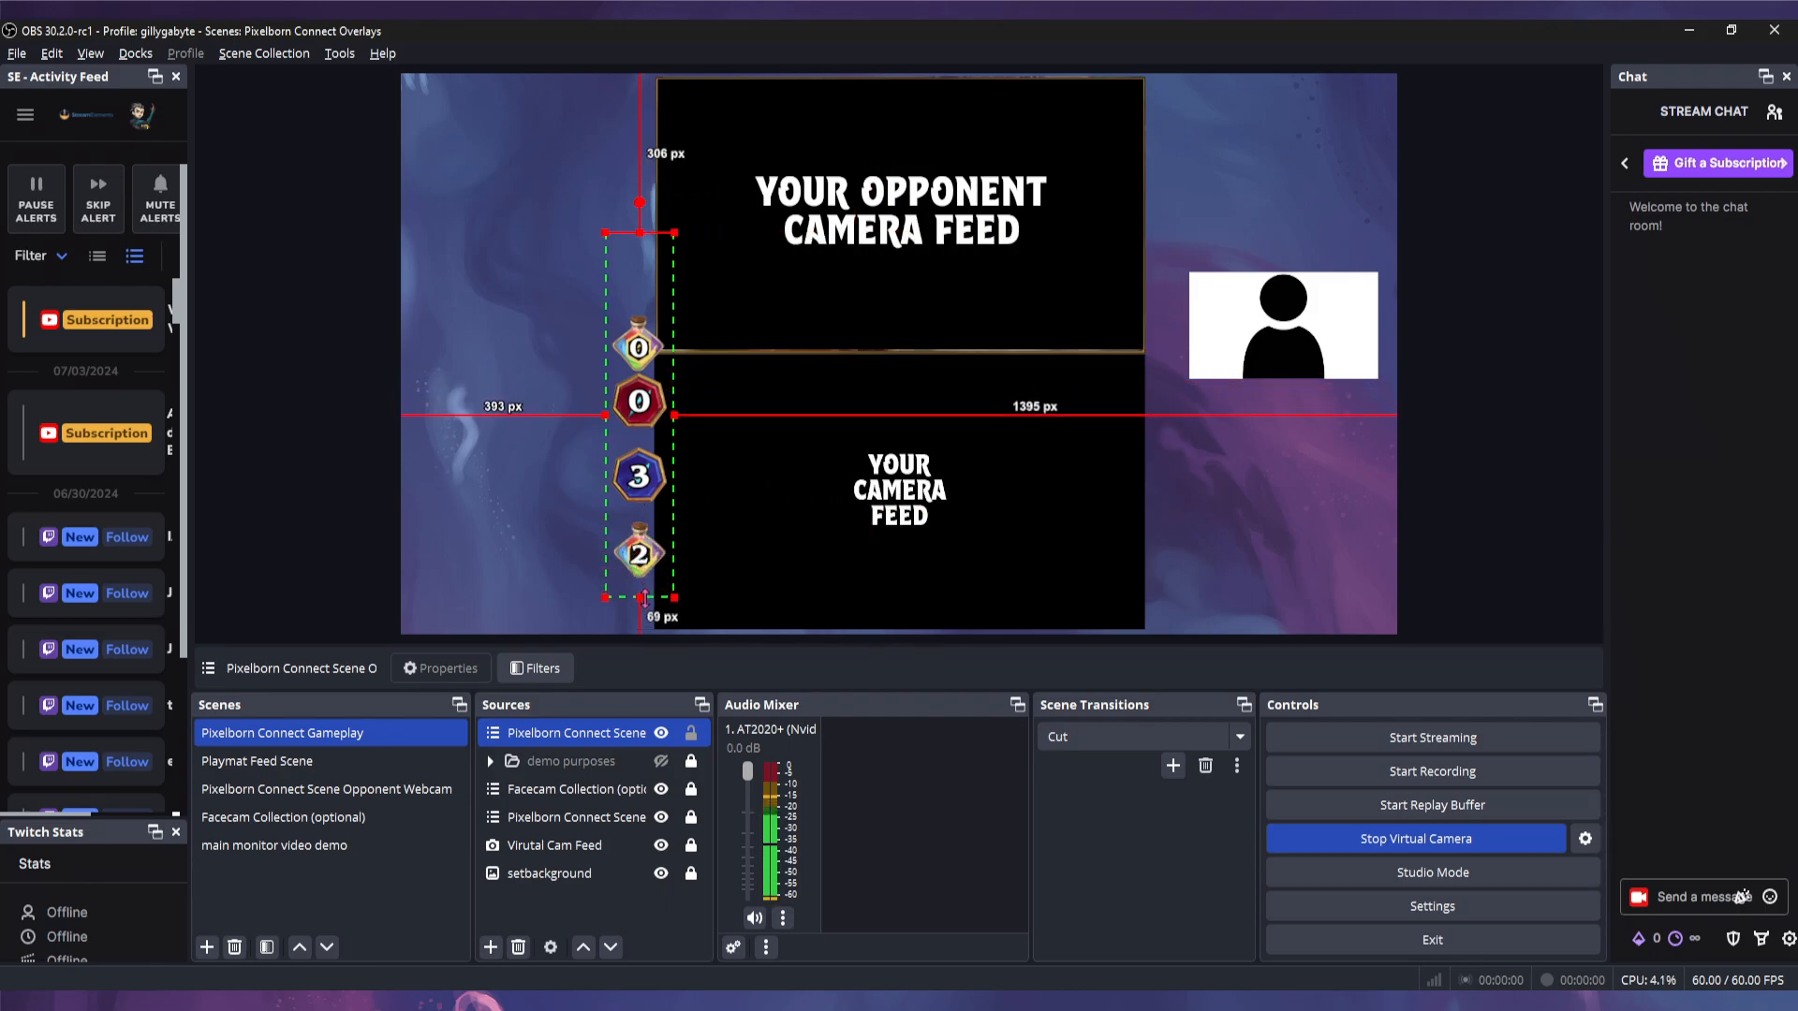
pyautogui.moveTo(639, 234); pyautogui.dragTo(641, 302)
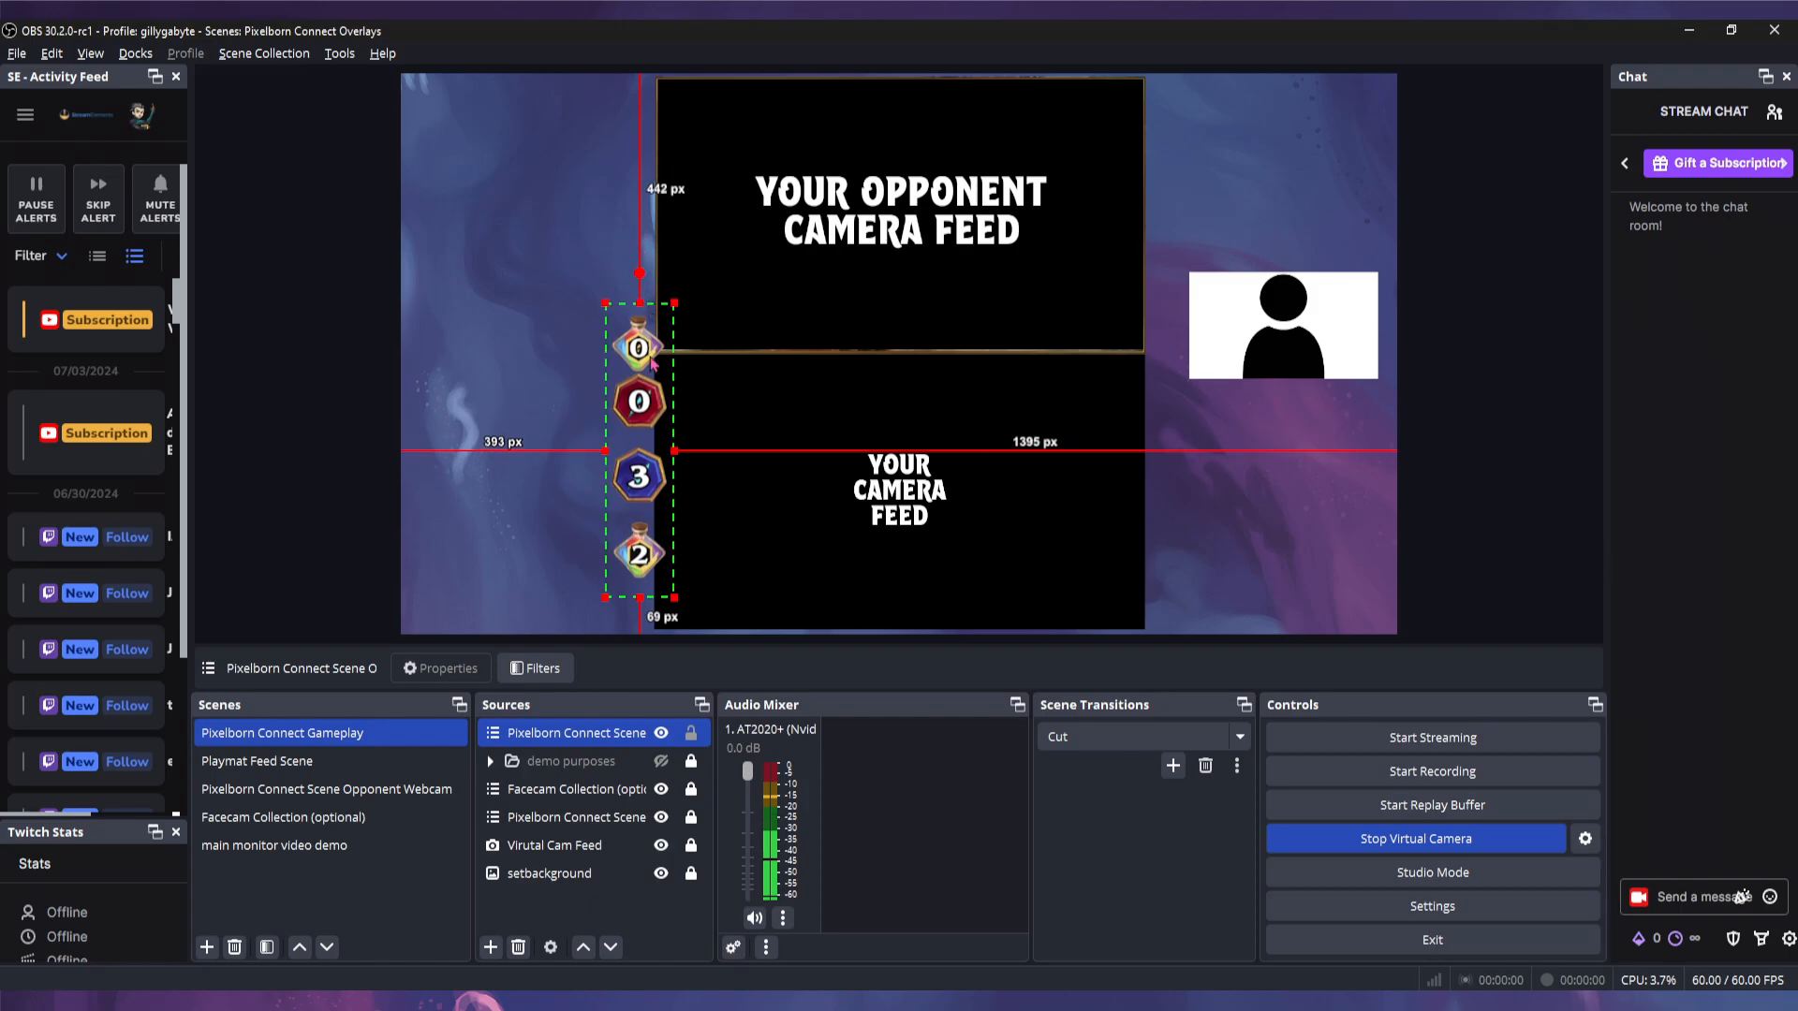
pyautogui.moveTo(655, 429); pyautogui.dragTo(654, 199)
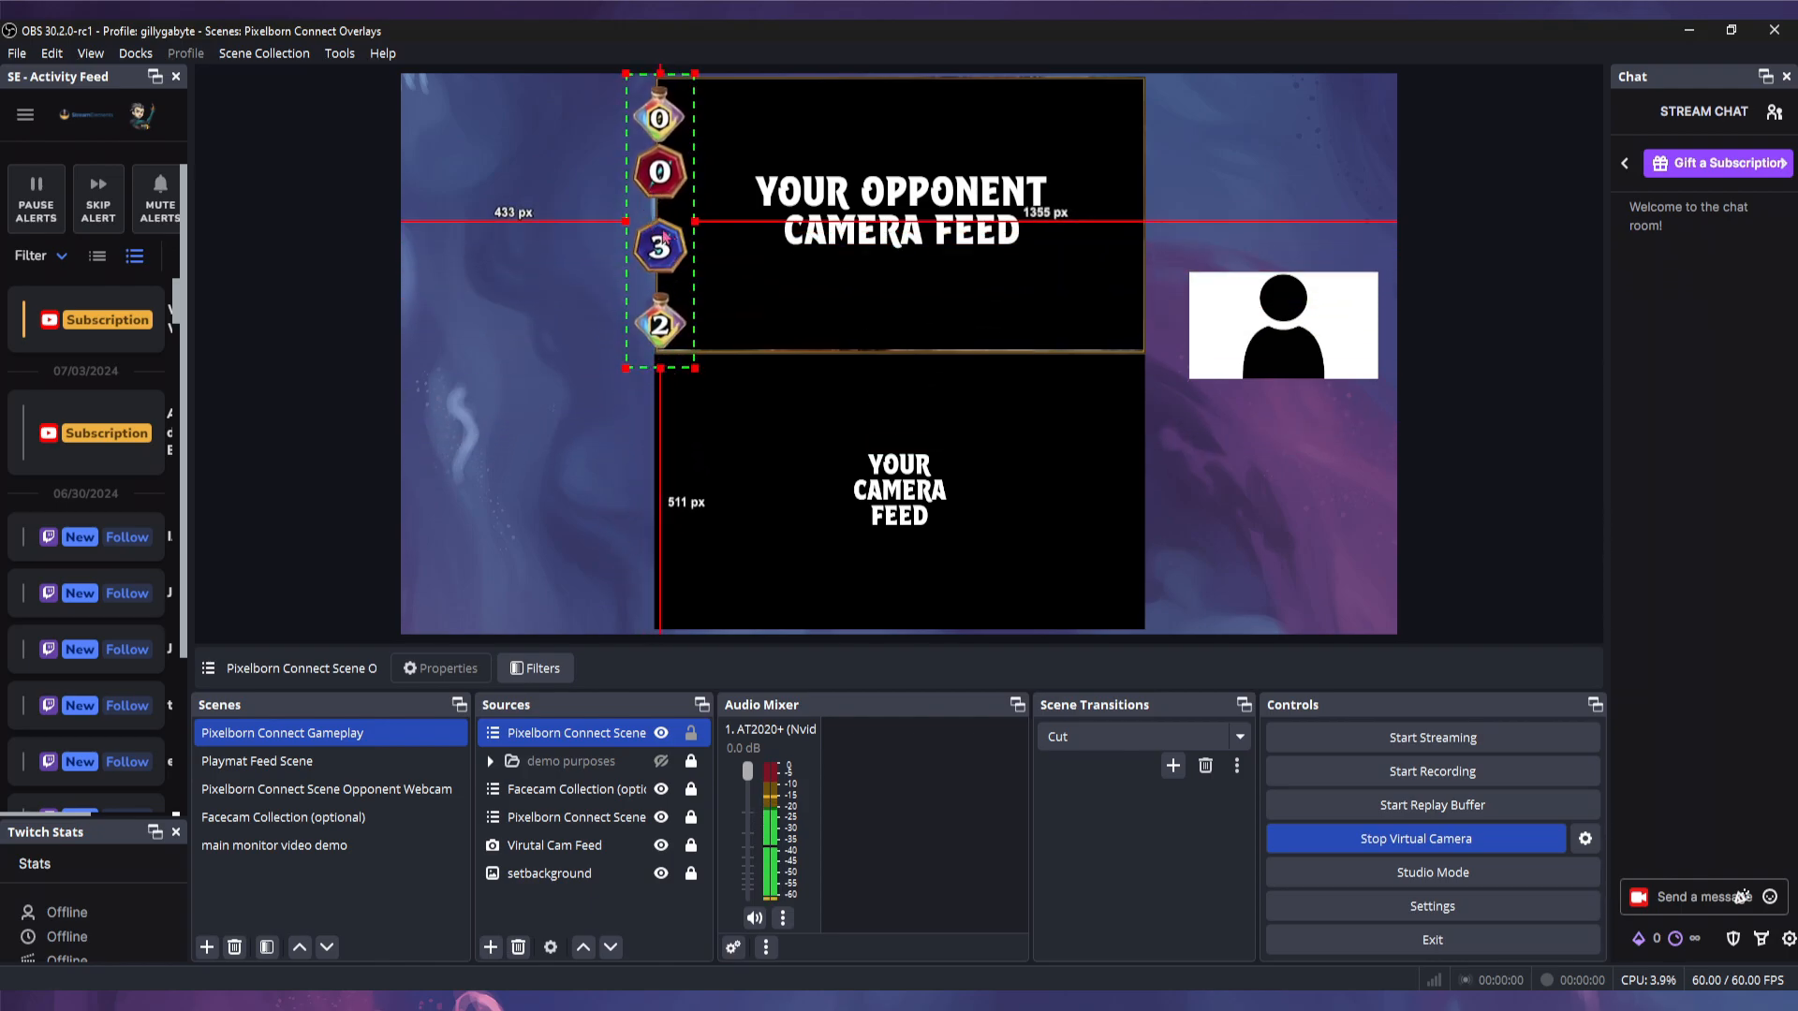
pyautogui.moveTo(671, 248); pyautogui.dragTo(505, 315)
pyautogui.moveTo(495, 428); pyautogui.dragTo(520, 283)
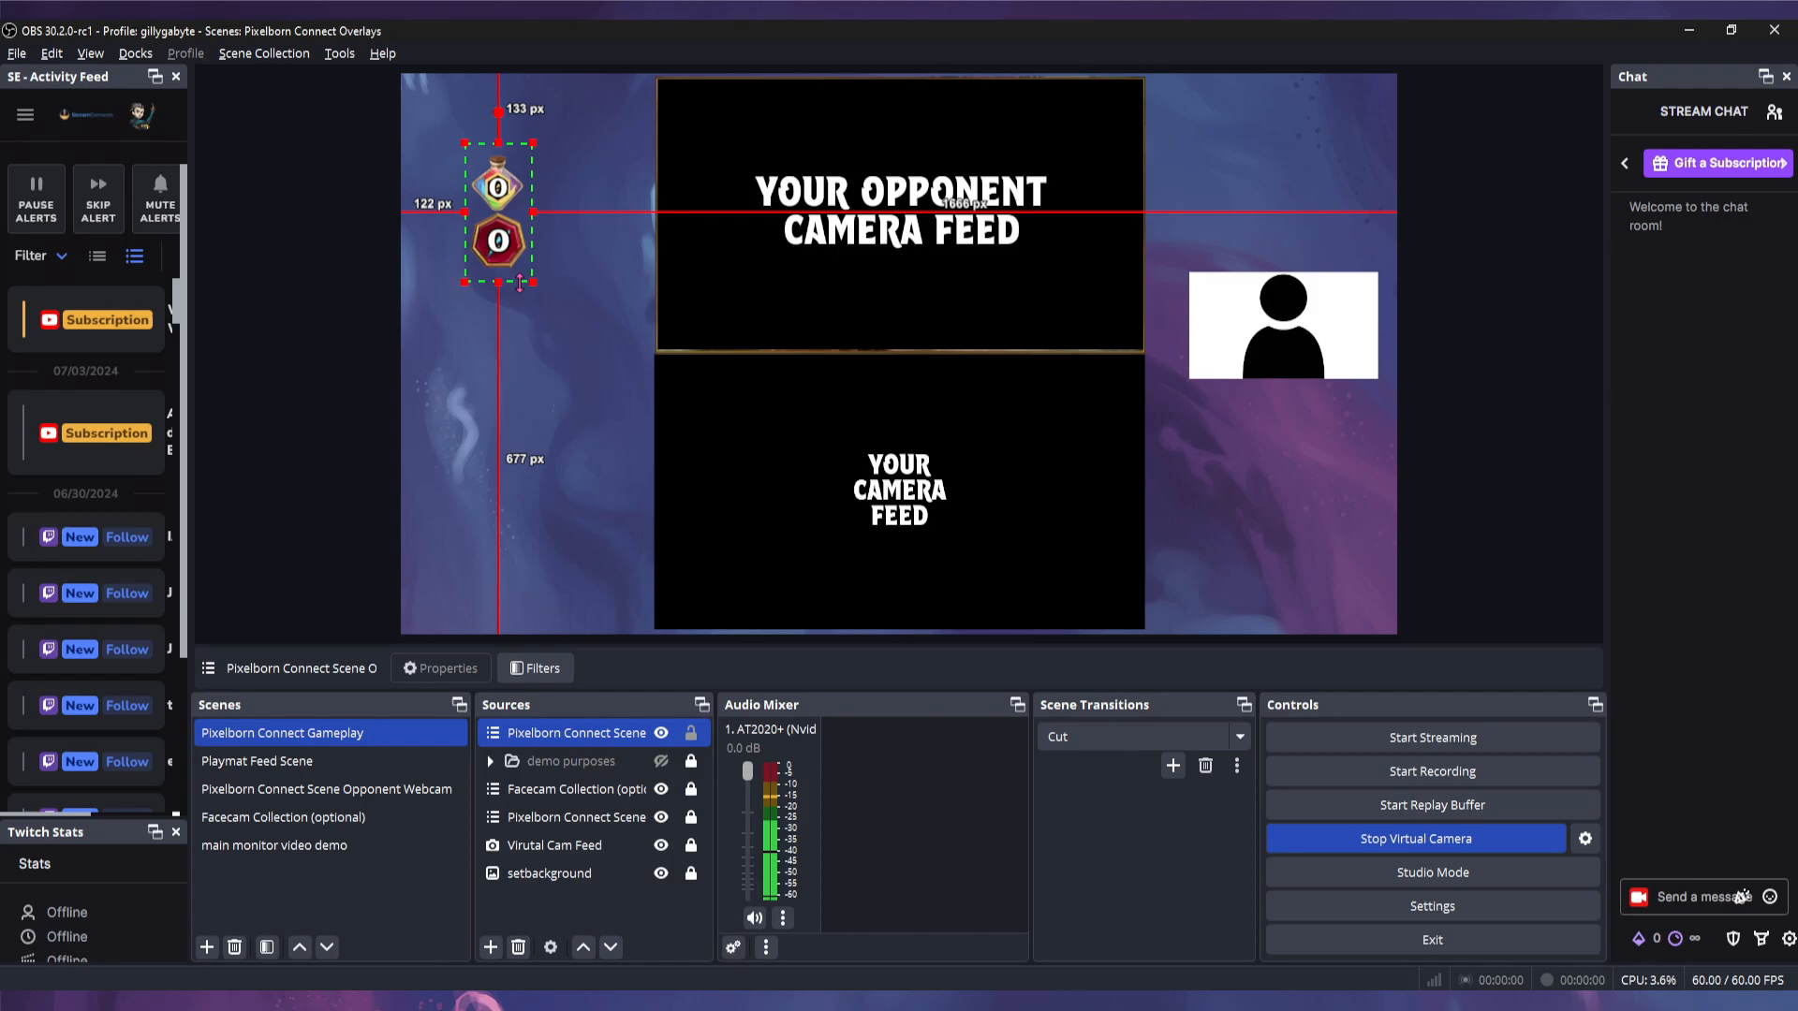
pyautogui.moveTo(498, 176); pyautogui.dragTo(655, 107)
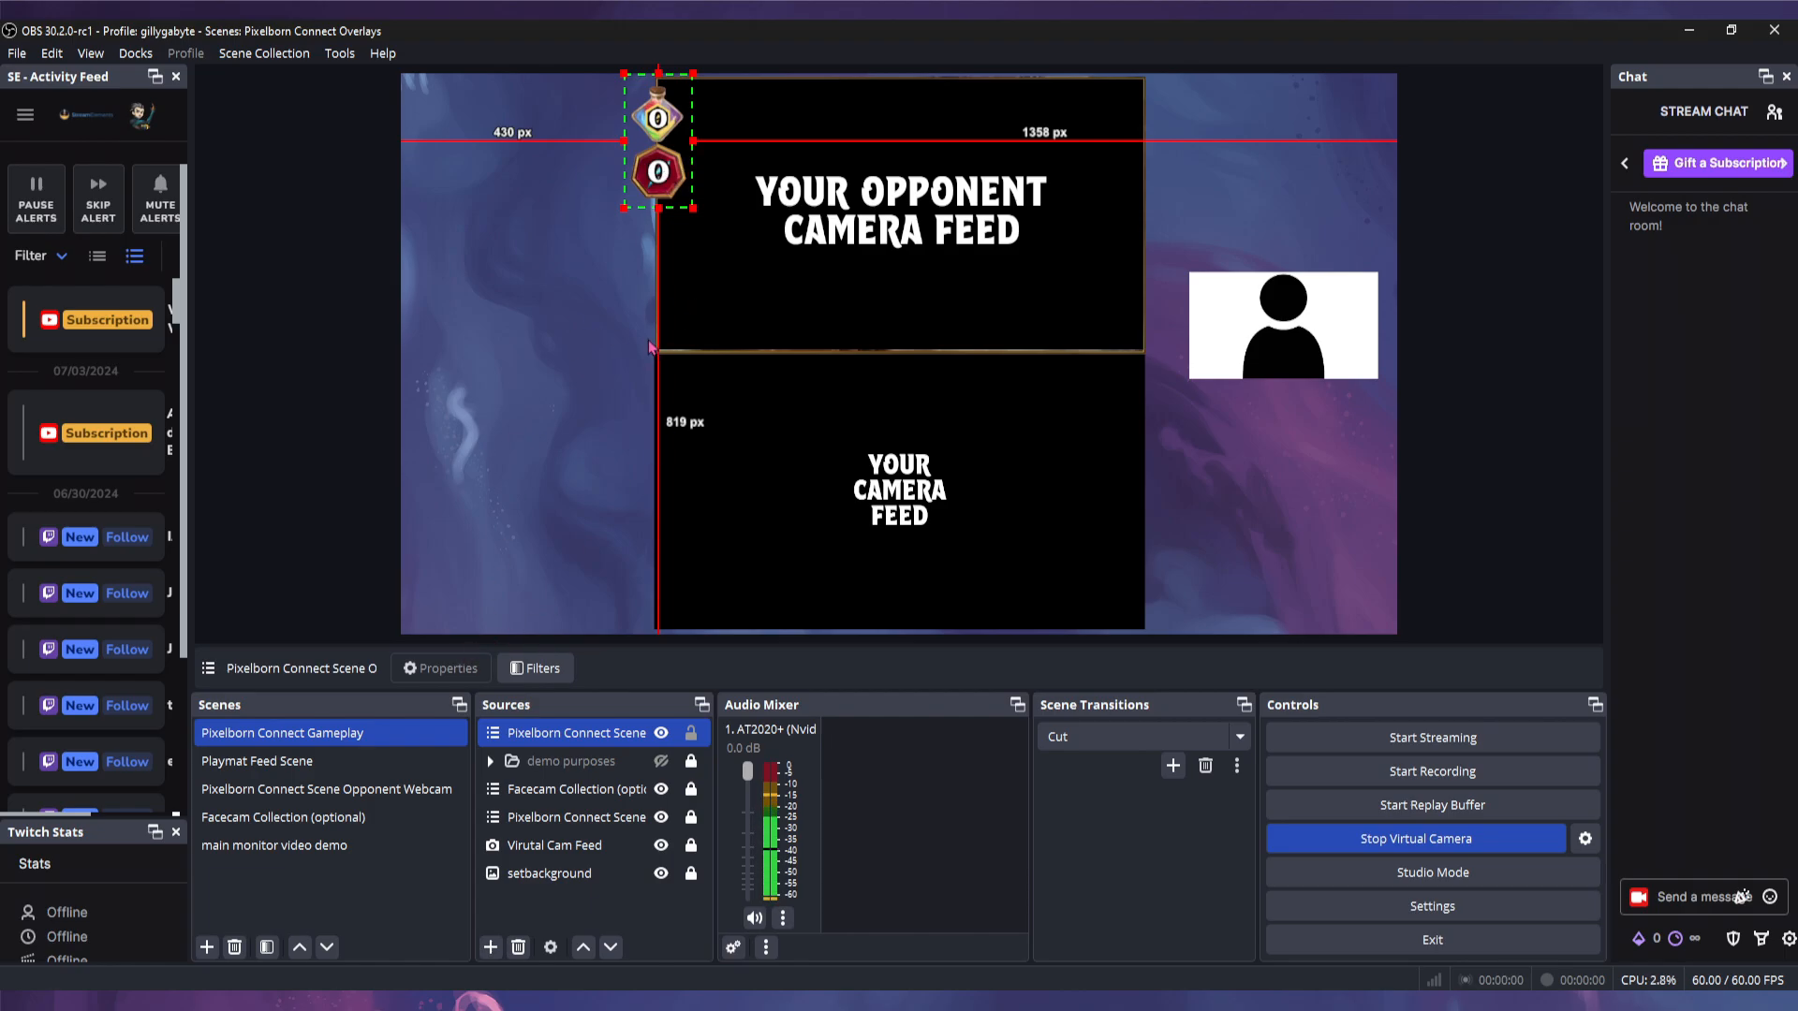
# - Toggle the Pixelborn Connect capture off and on in Opponent Webcam, then test-move the counter box
pyautogui.click(365, 798)
pyautogui.click(580, 762)
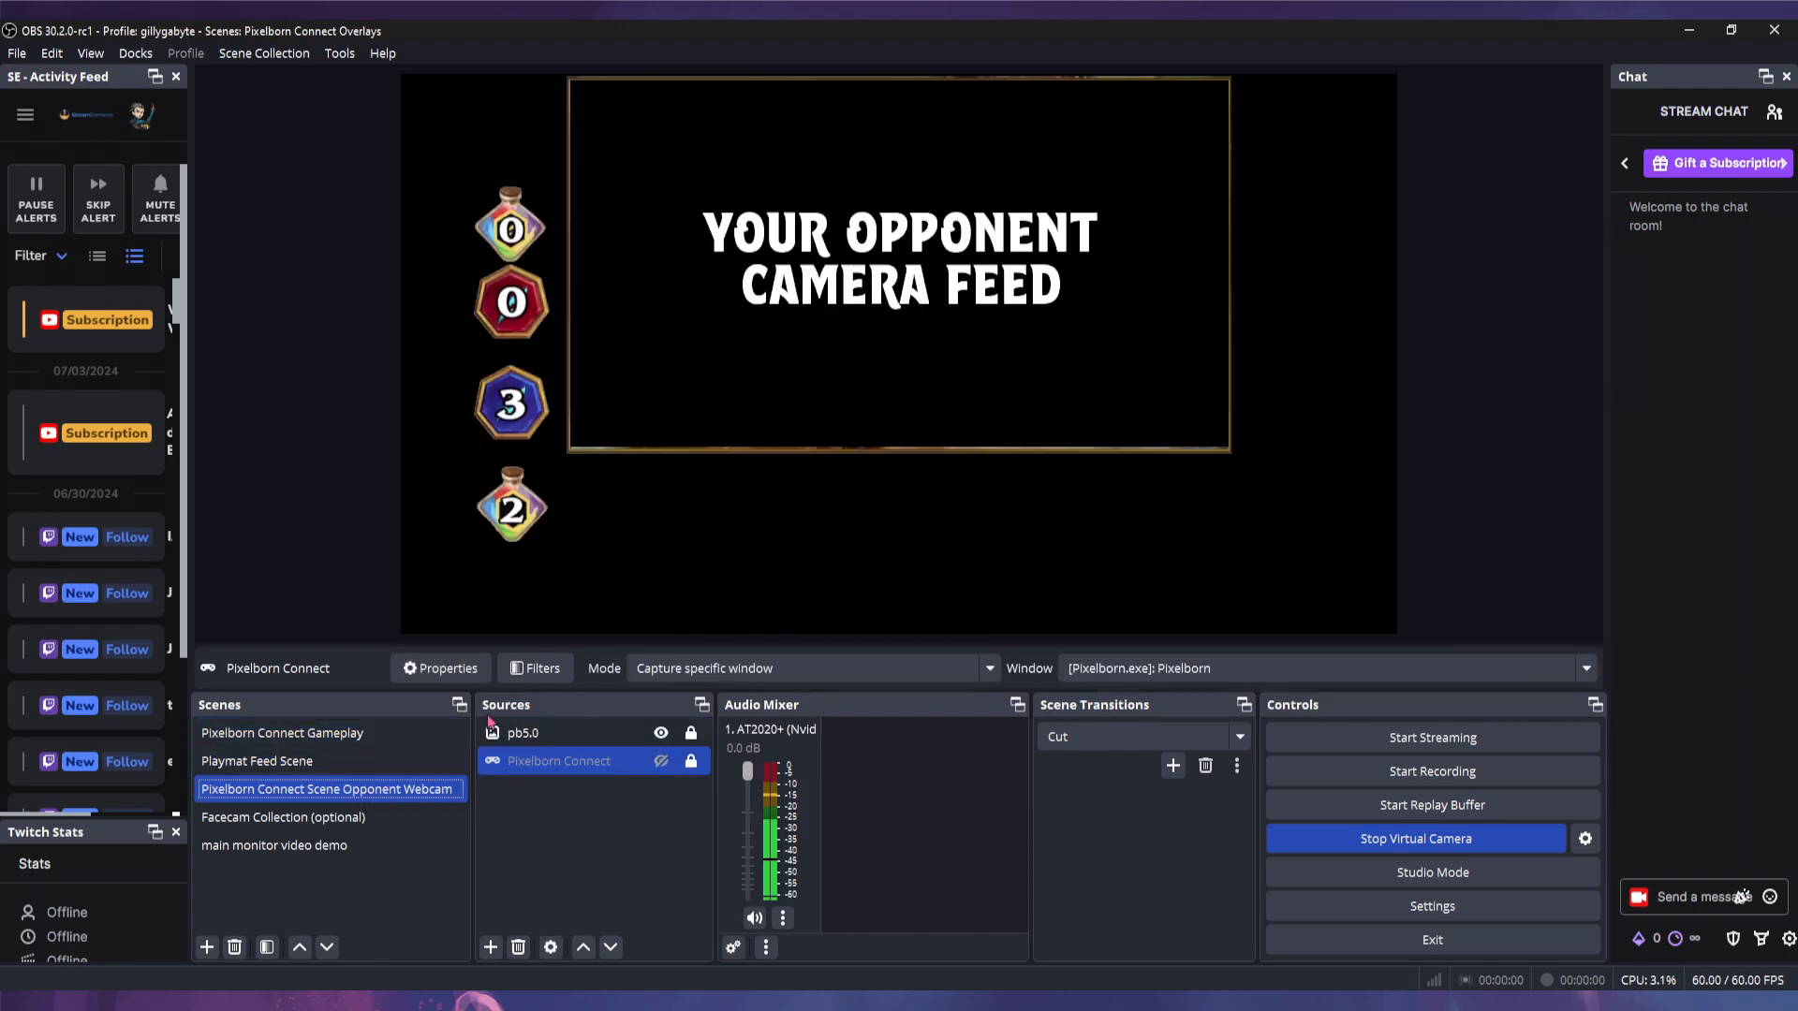
pyautogui.click(661, 761)
pyautogui.click(661, 761)
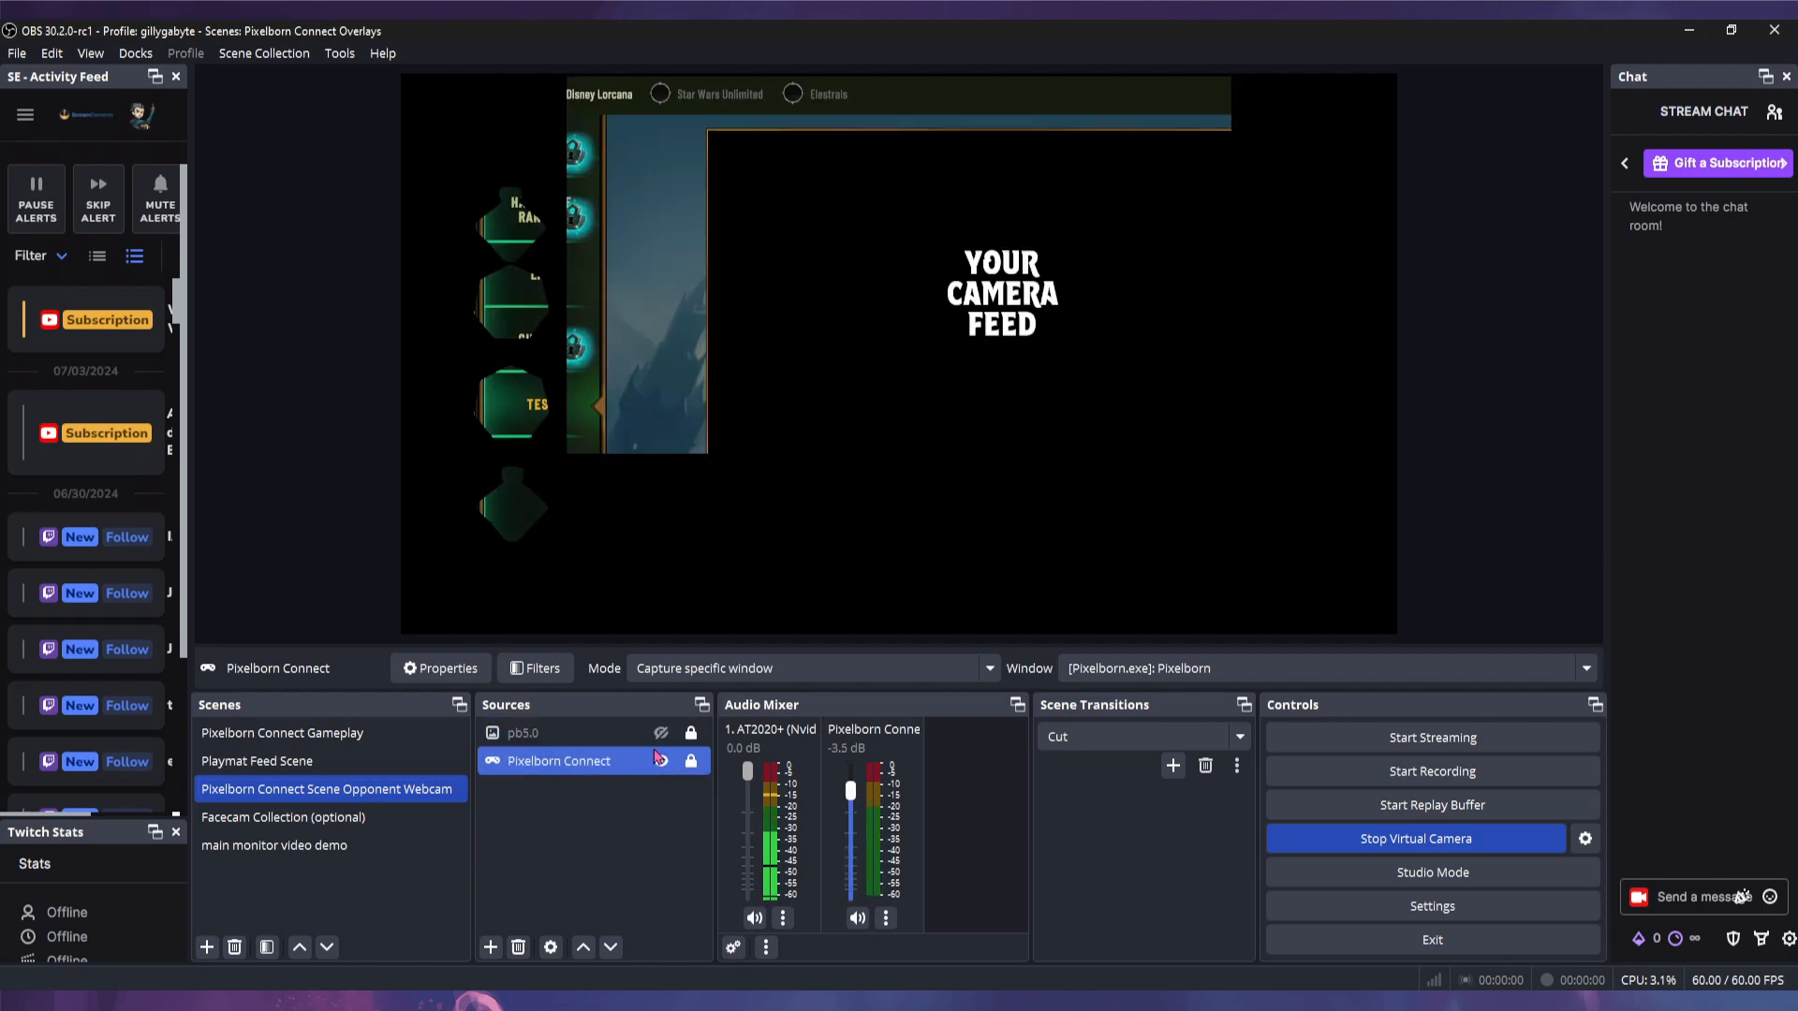
pyautogui.click(281, 733)
pyautogui.moveTo(653, 185); pyautogui.dragTo(540, 209)
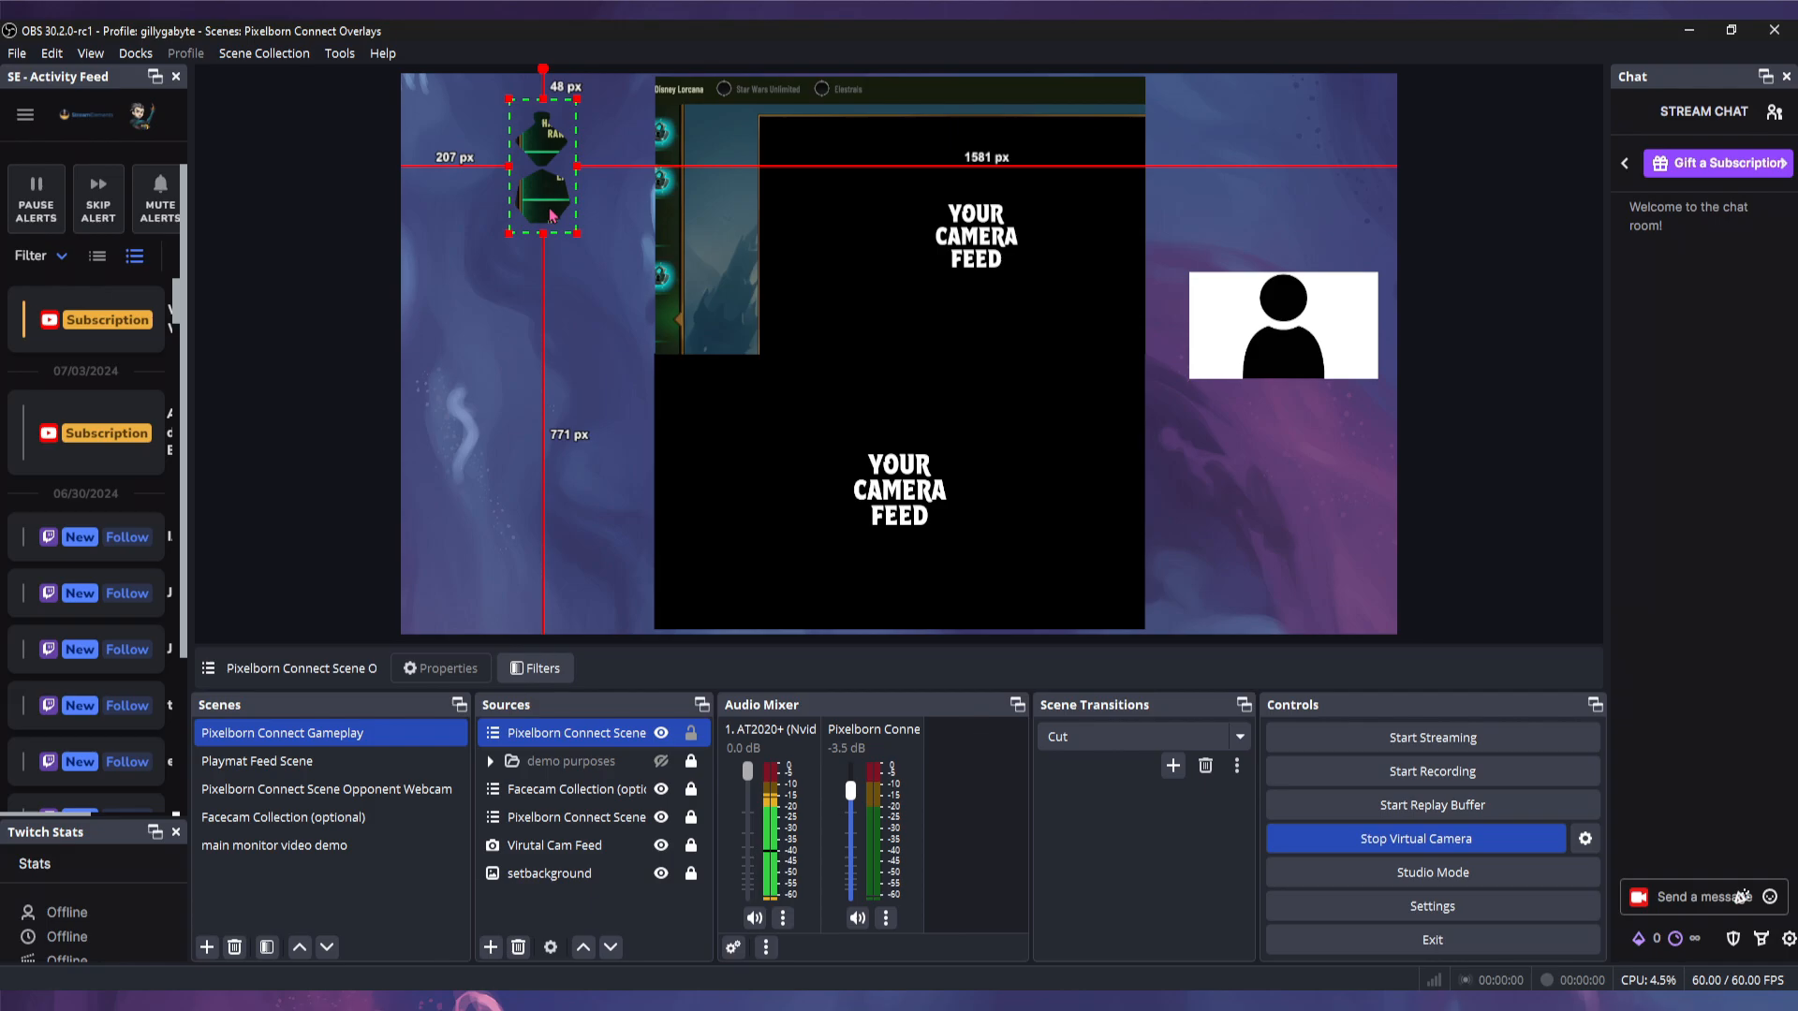
pyautogui.moveTo(550, 214); pyautogui.dragTo(666, 189)
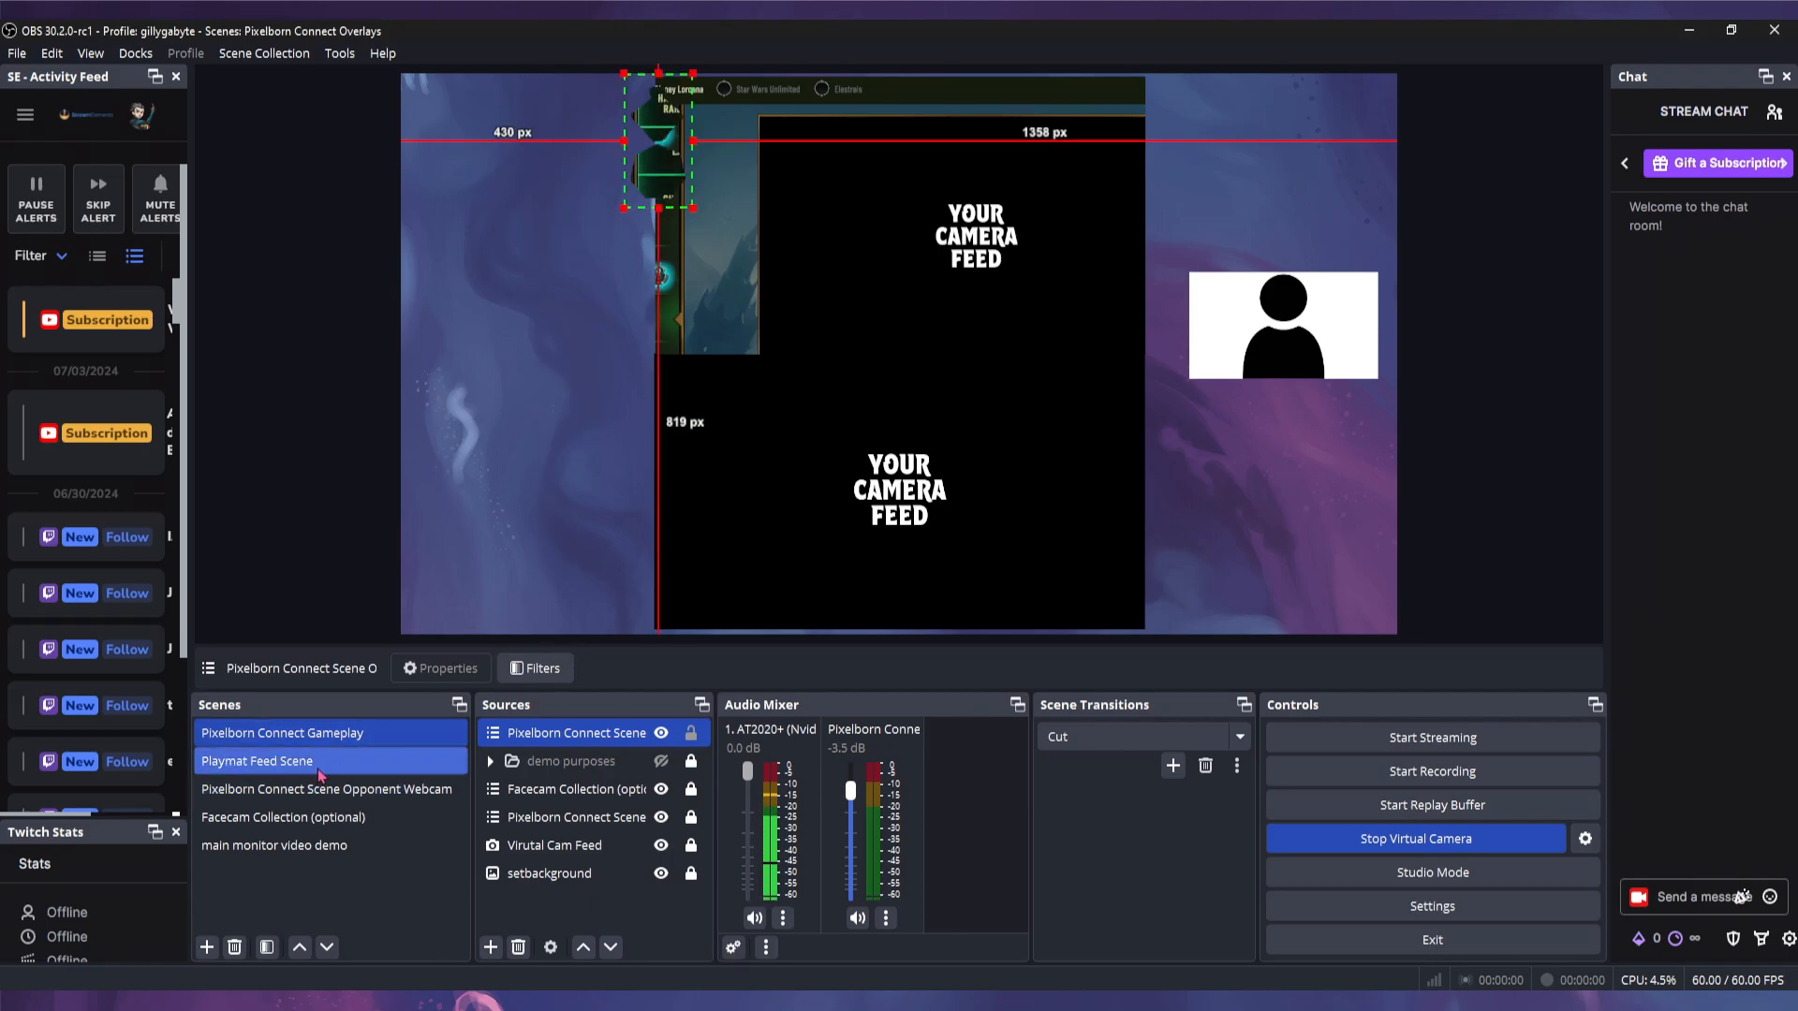
# - Return to the Opponent Webcam scene and make the pb5.0 source visible again
pyautogui.click(258, 760)
pyautogui.click(326, 789)
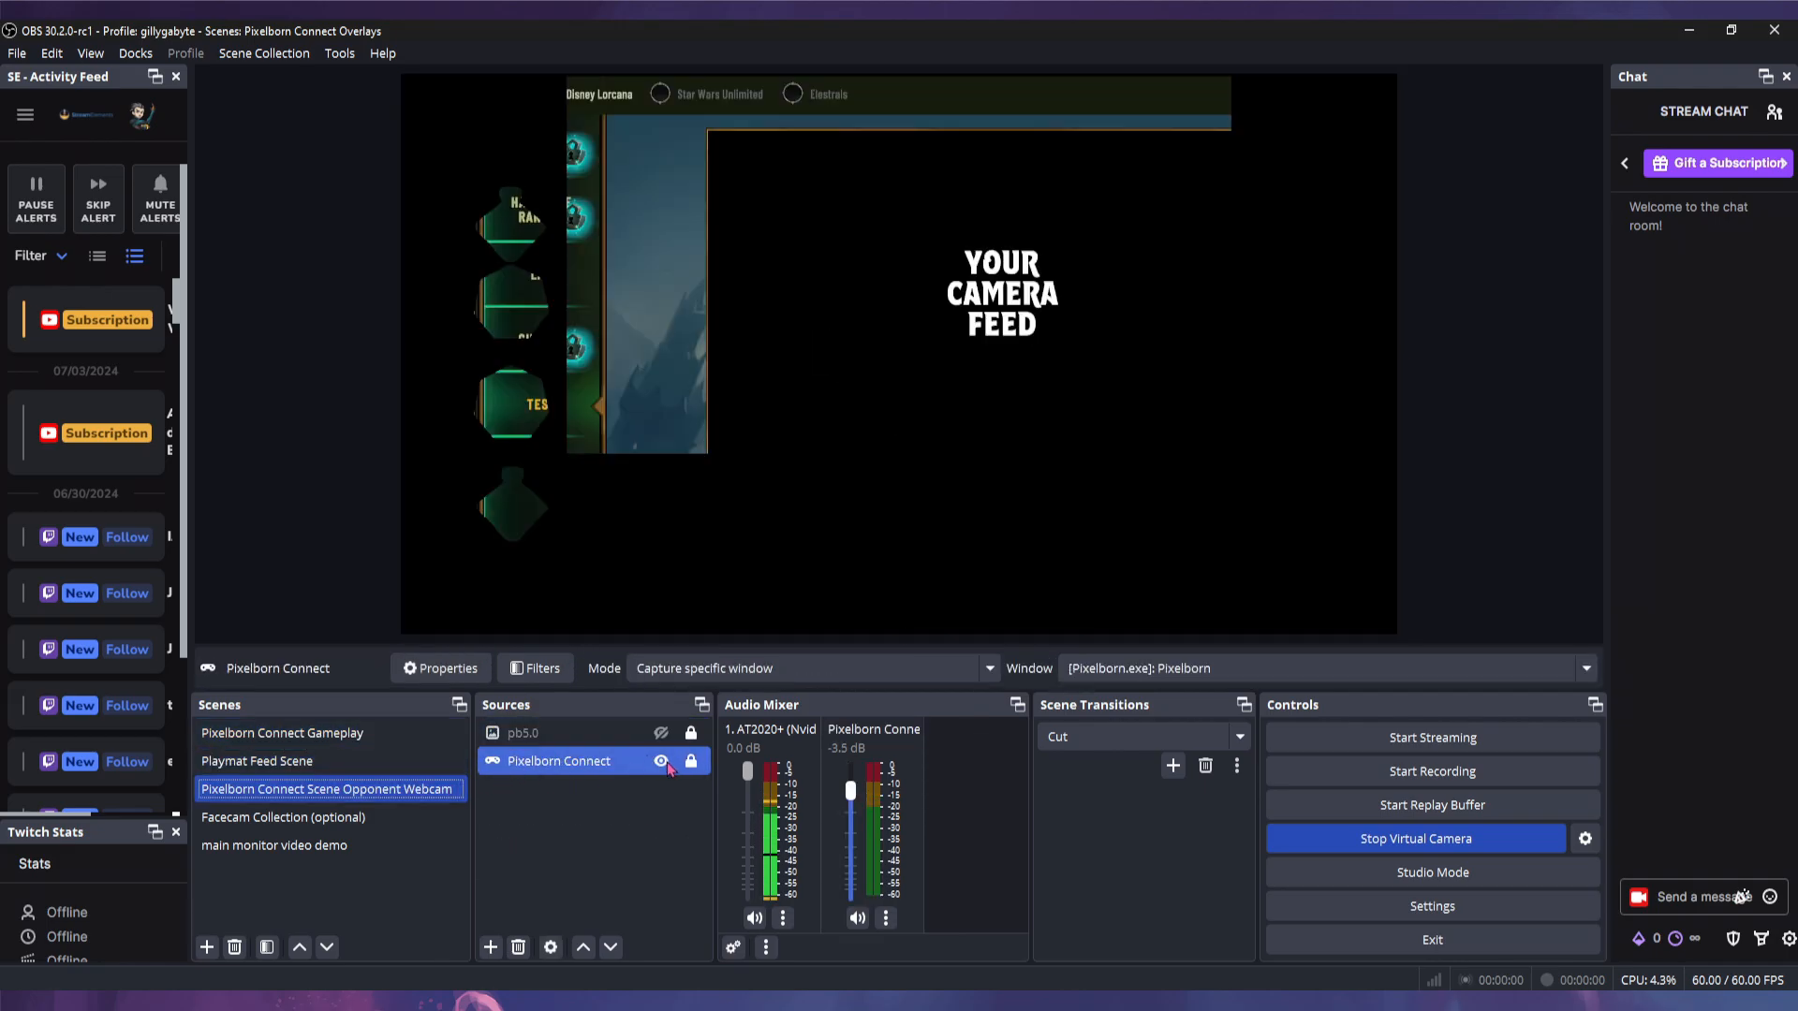
pyautogui.click(379, 734)
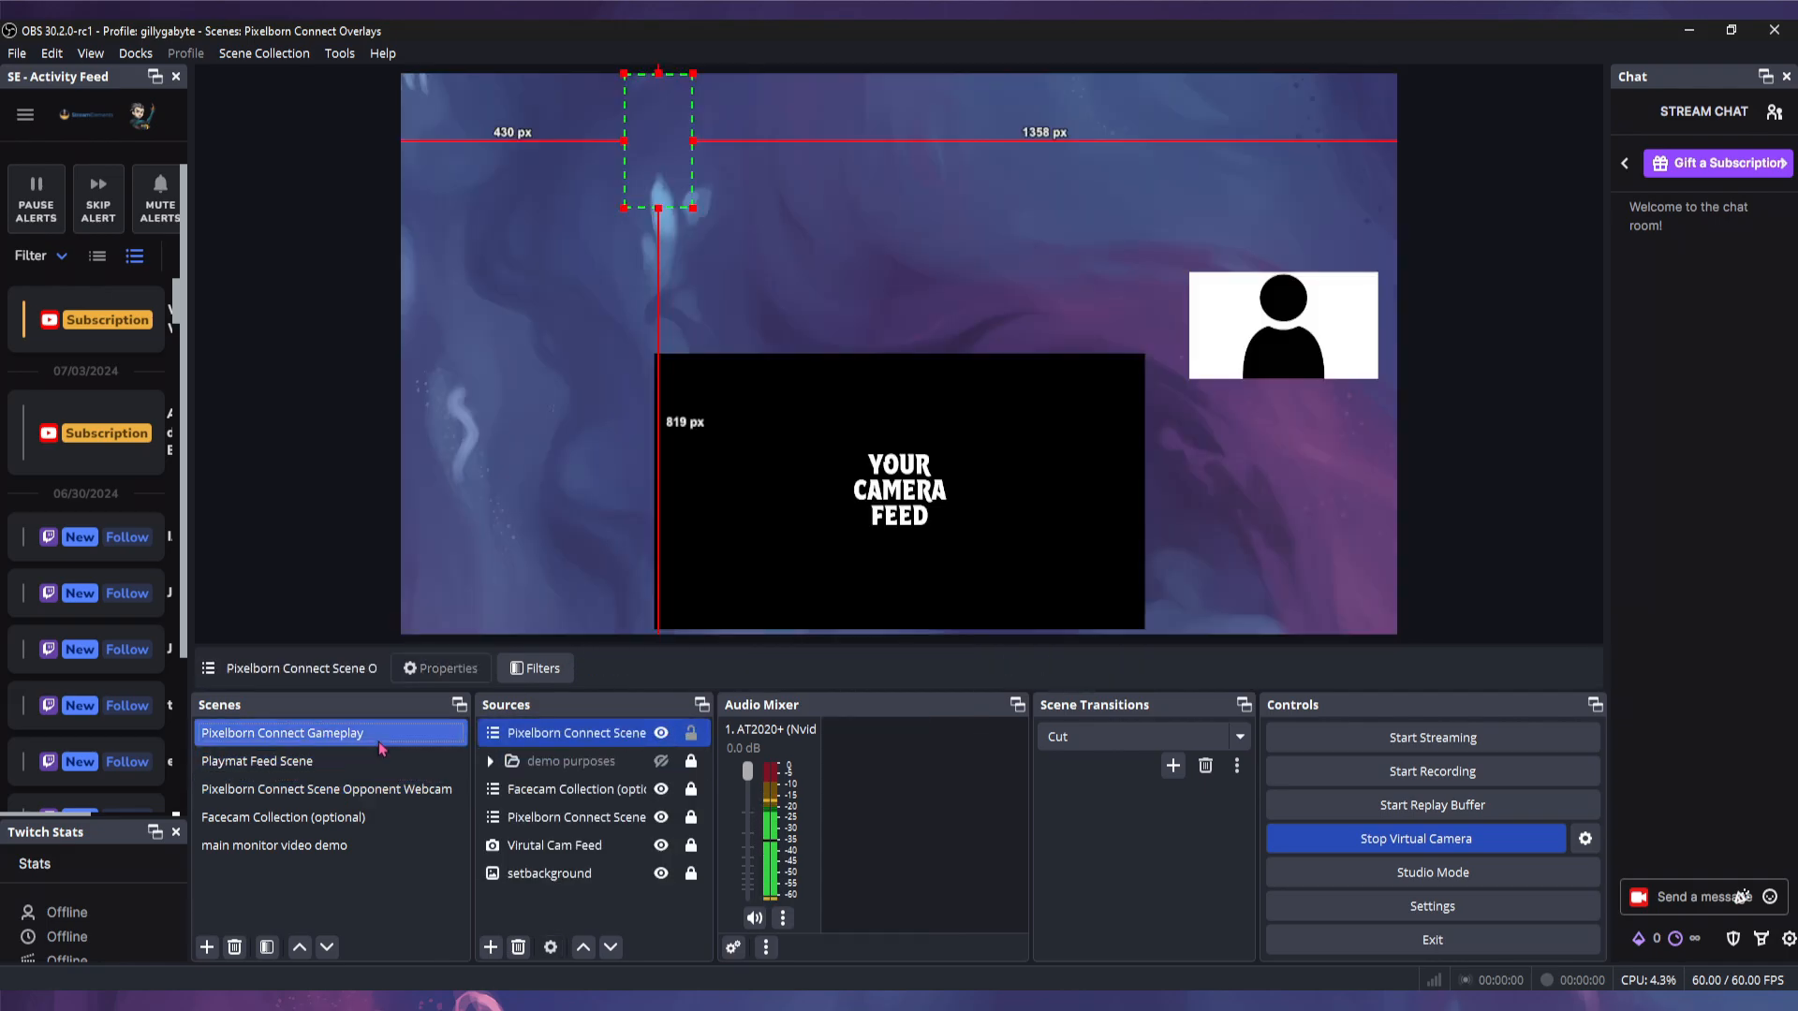
pyautogui.click(373, 791)
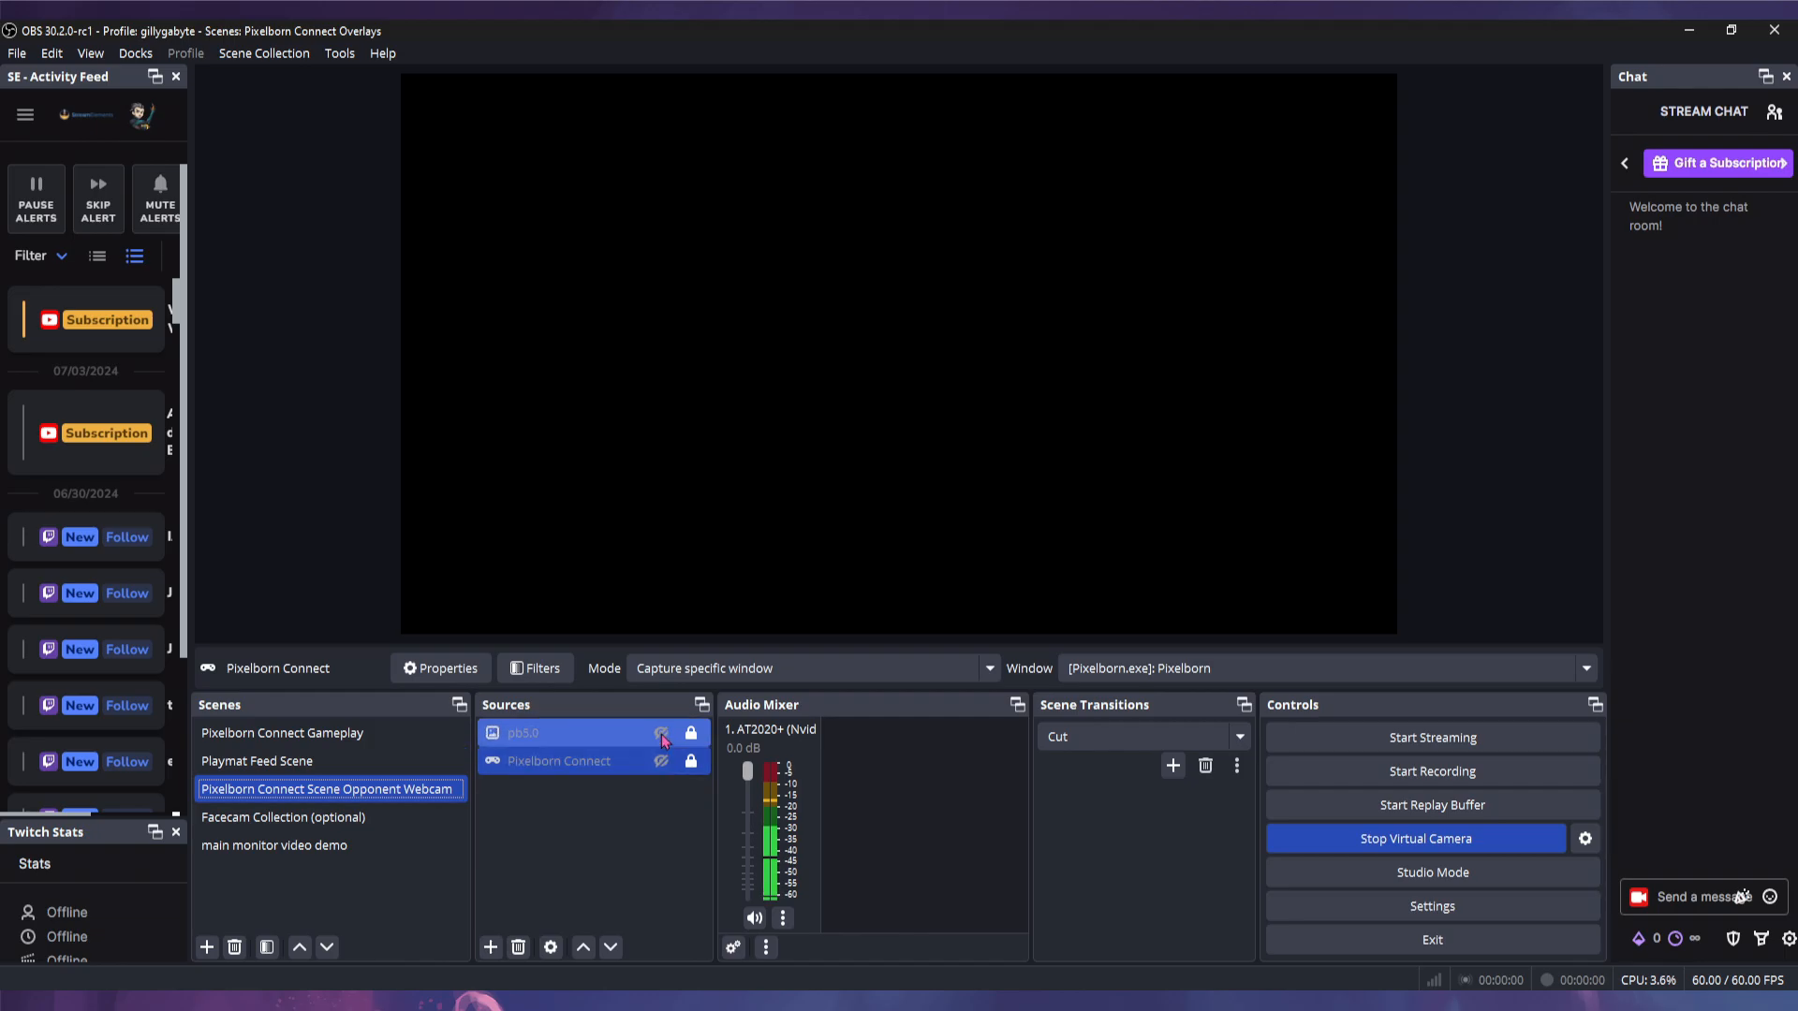
pyautogui.click(661, 732)
pyautogui.press('Up')
pyautogui.press('Up')
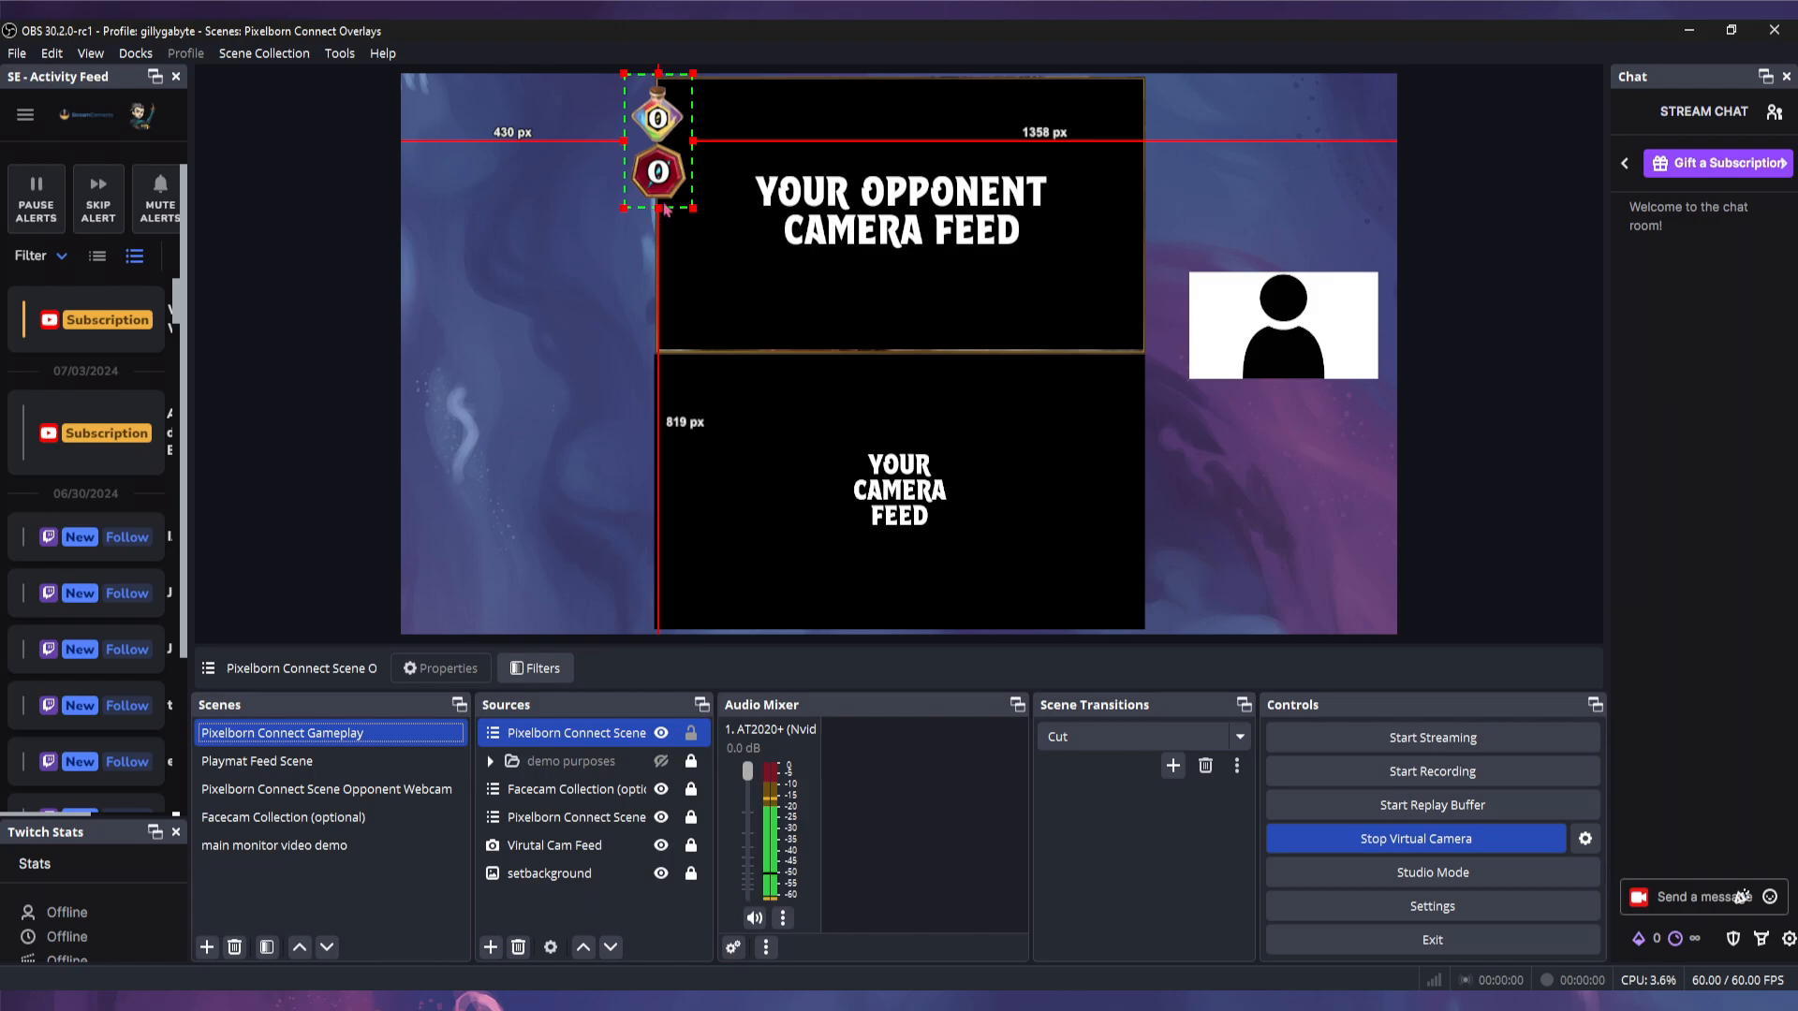
# - Crop the counter source to a single 2 gem and place it beside the webcam box
pyautogui.press('alt')
pyautogui.moveTo(658, 208); pyautogui.dragTo(659, 352)
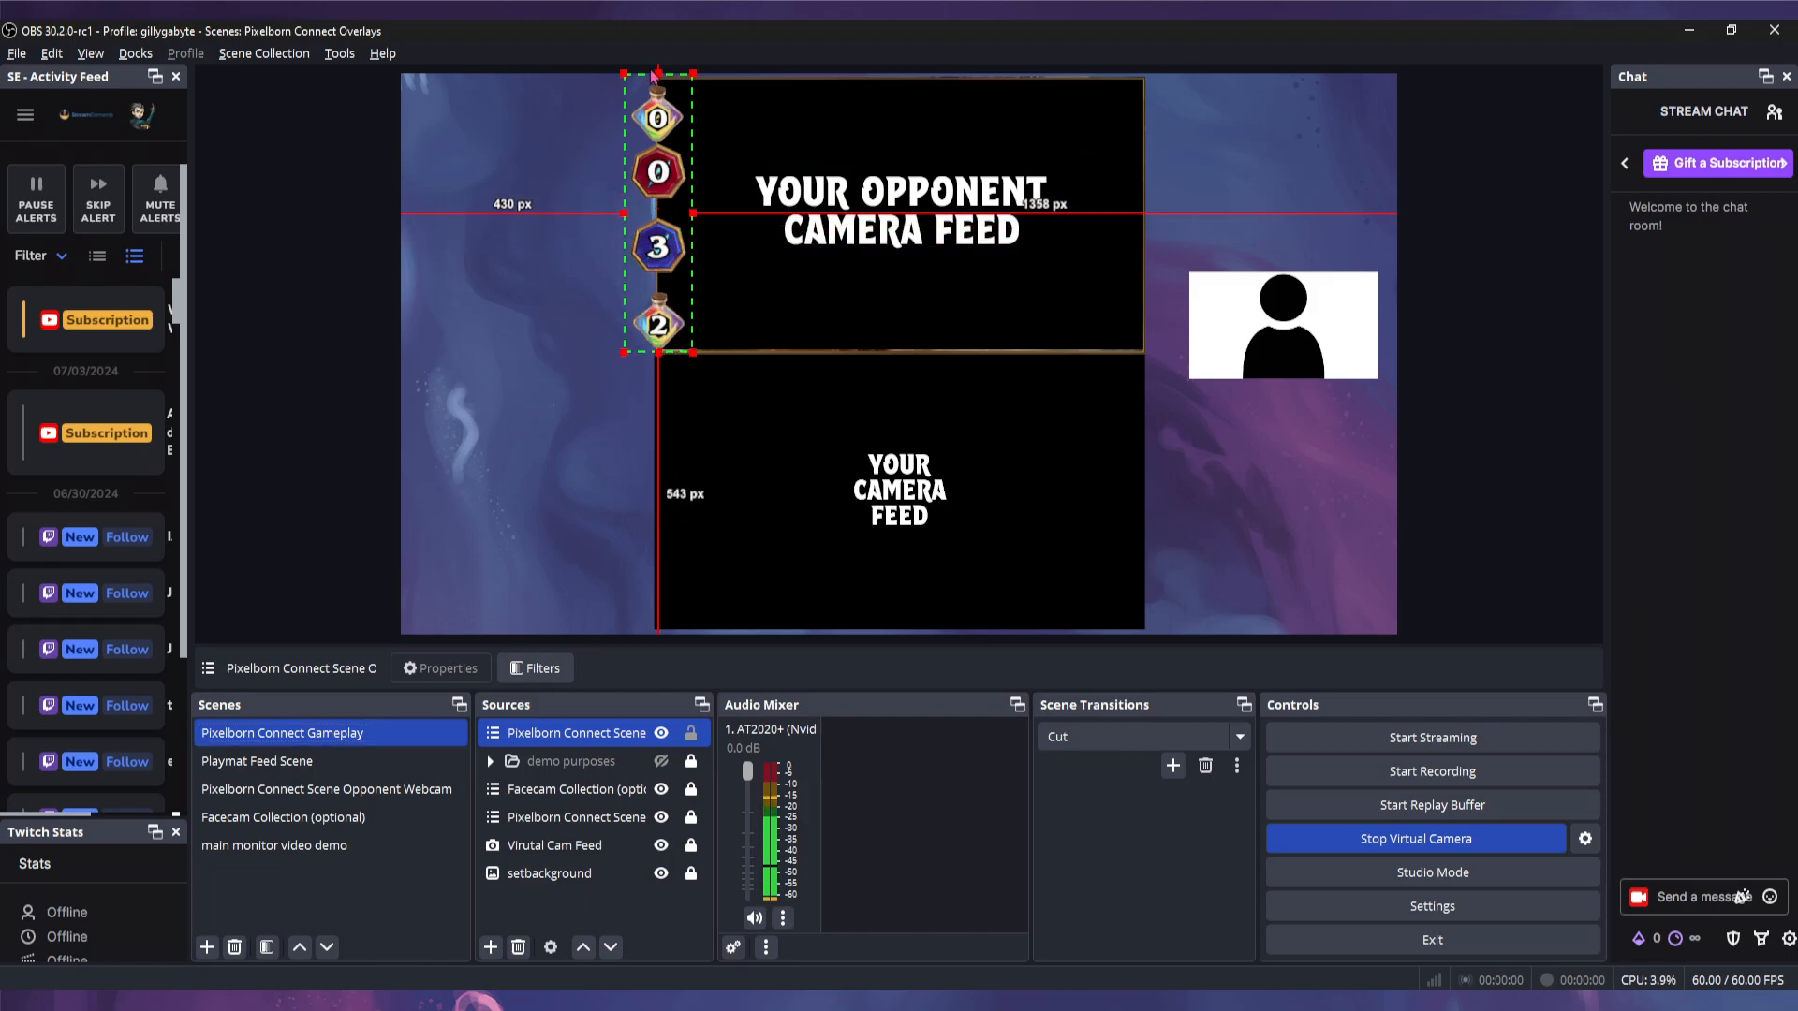
pyautogui.moveTo(652, 75); pyautogui.dragTo(528, 349)
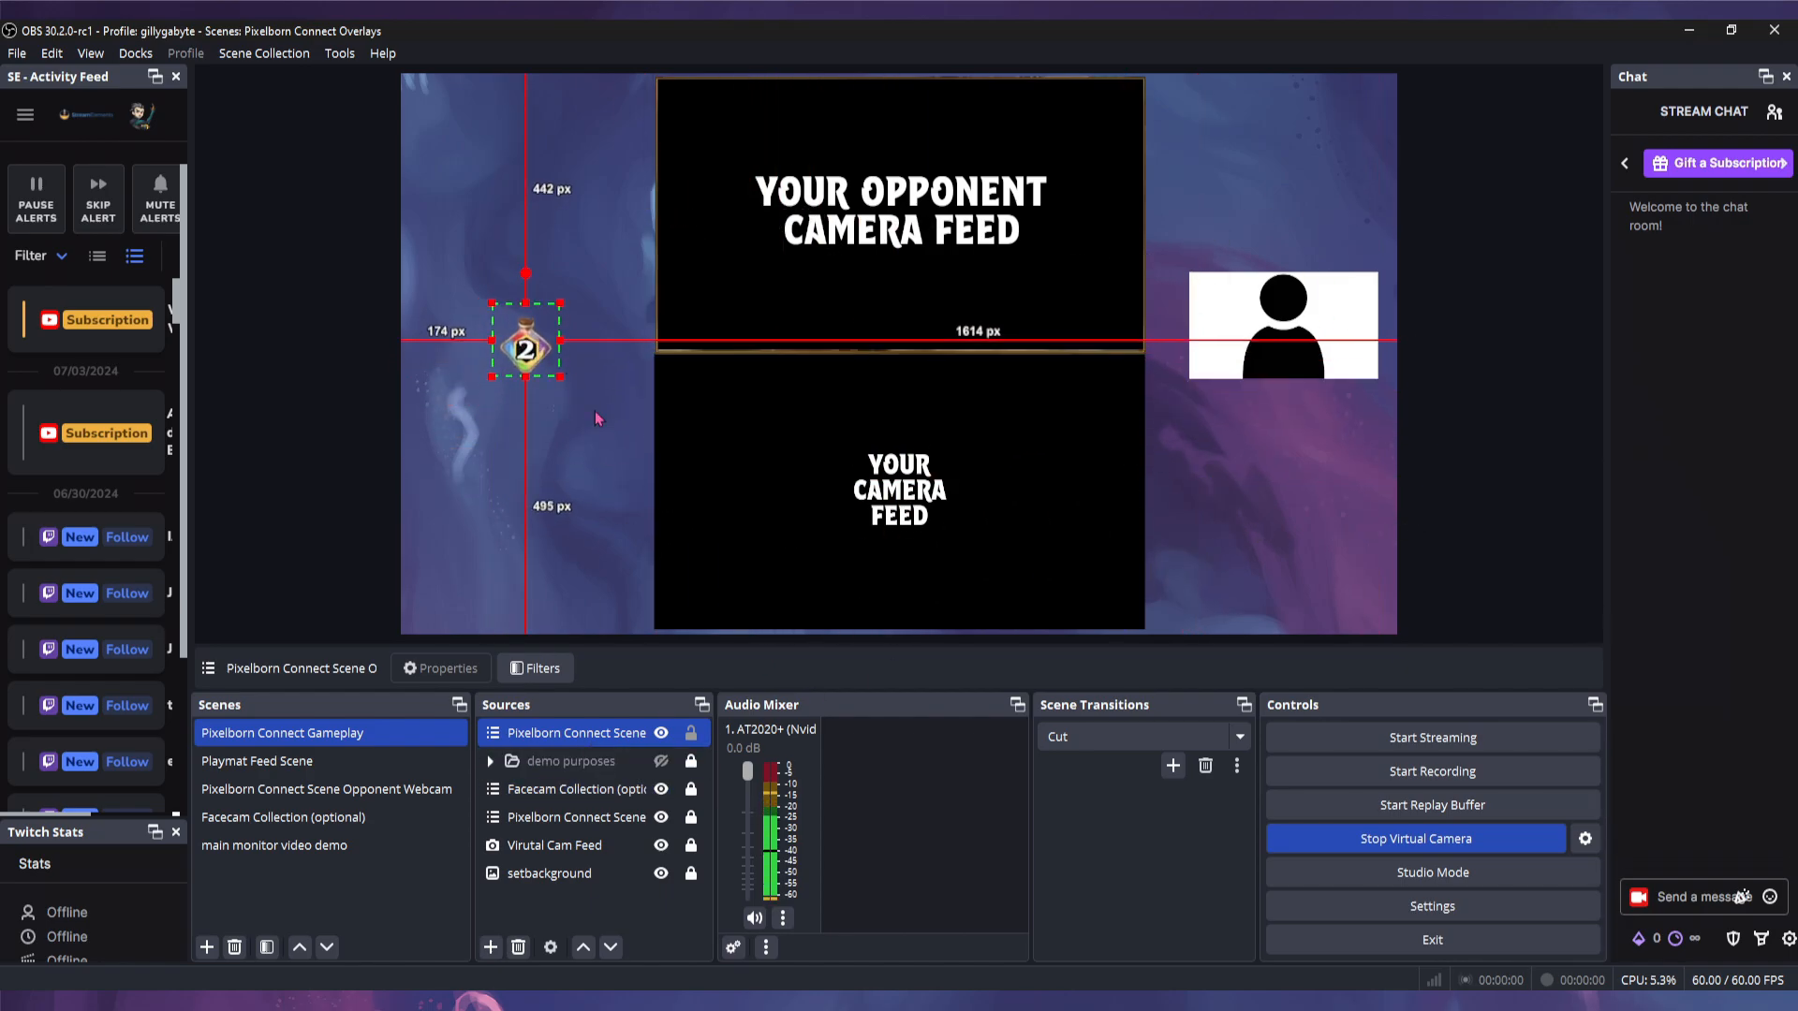
# - Hide Pixelborn Connect Scene, show the demo purposes group, and delete the old source
pyautogui.click(661, 733)
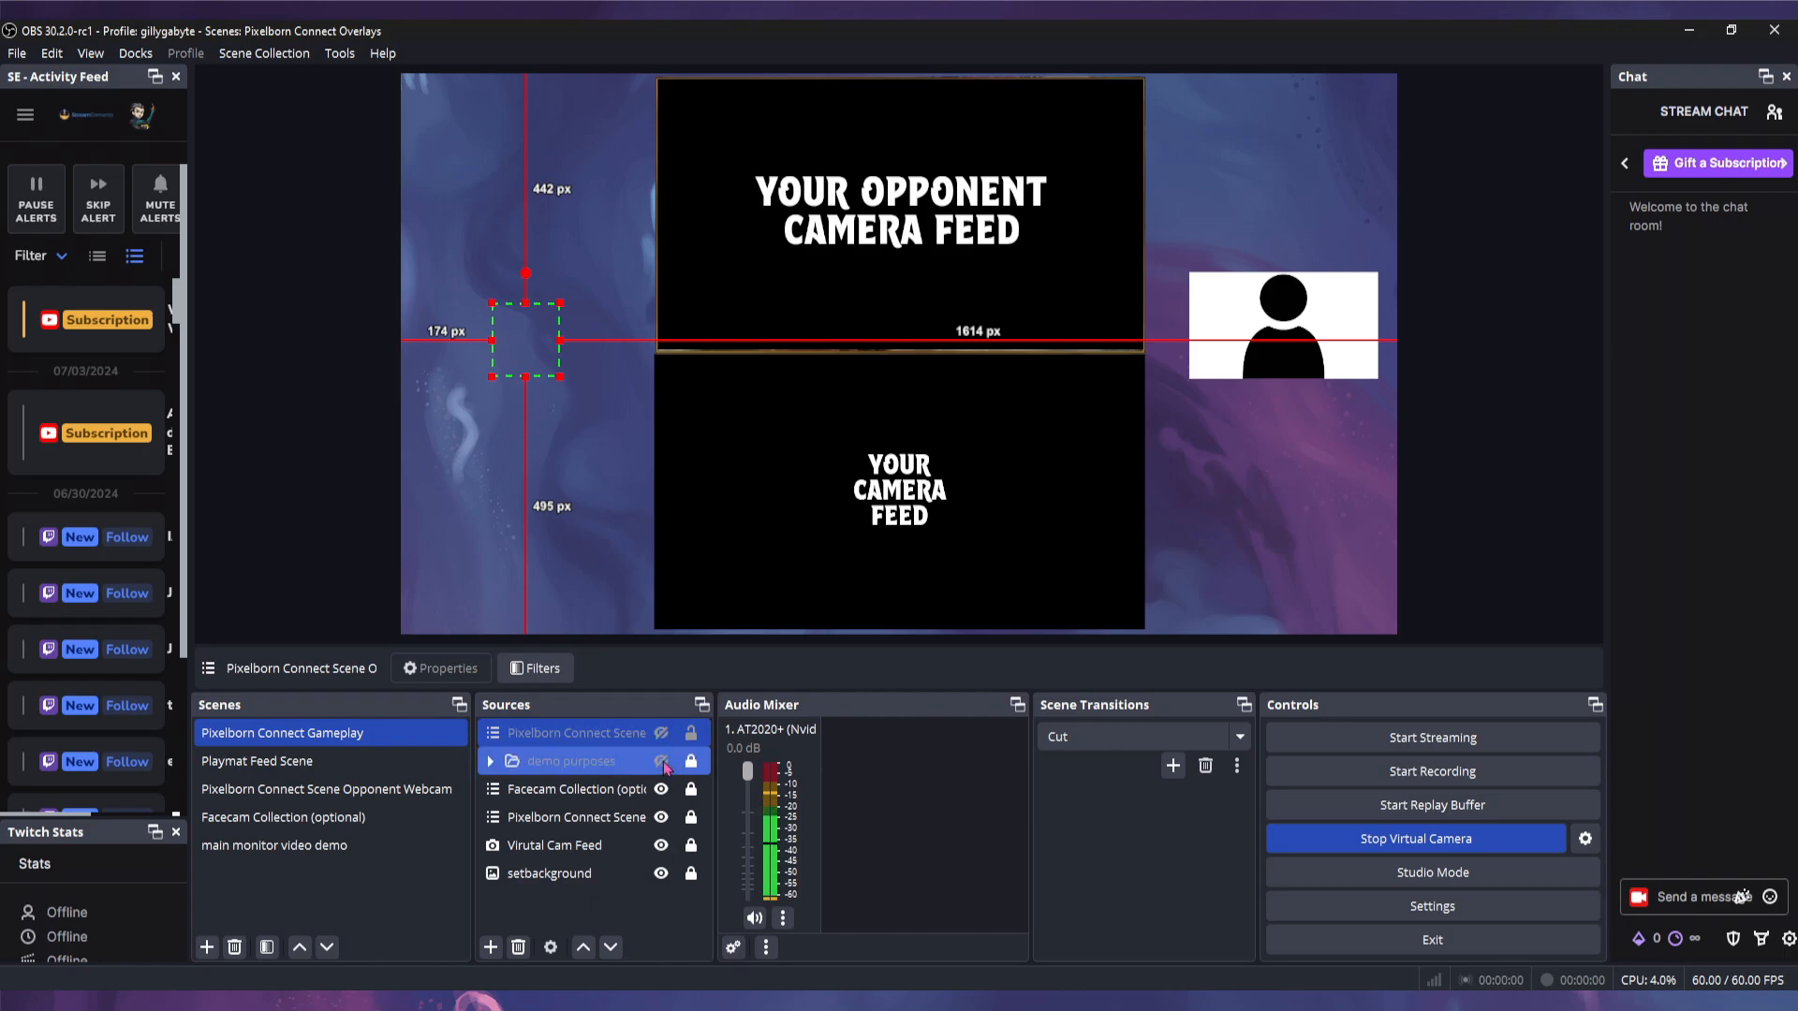
pyautogui.click(661, 760)
pyautogui.click(562, 760)
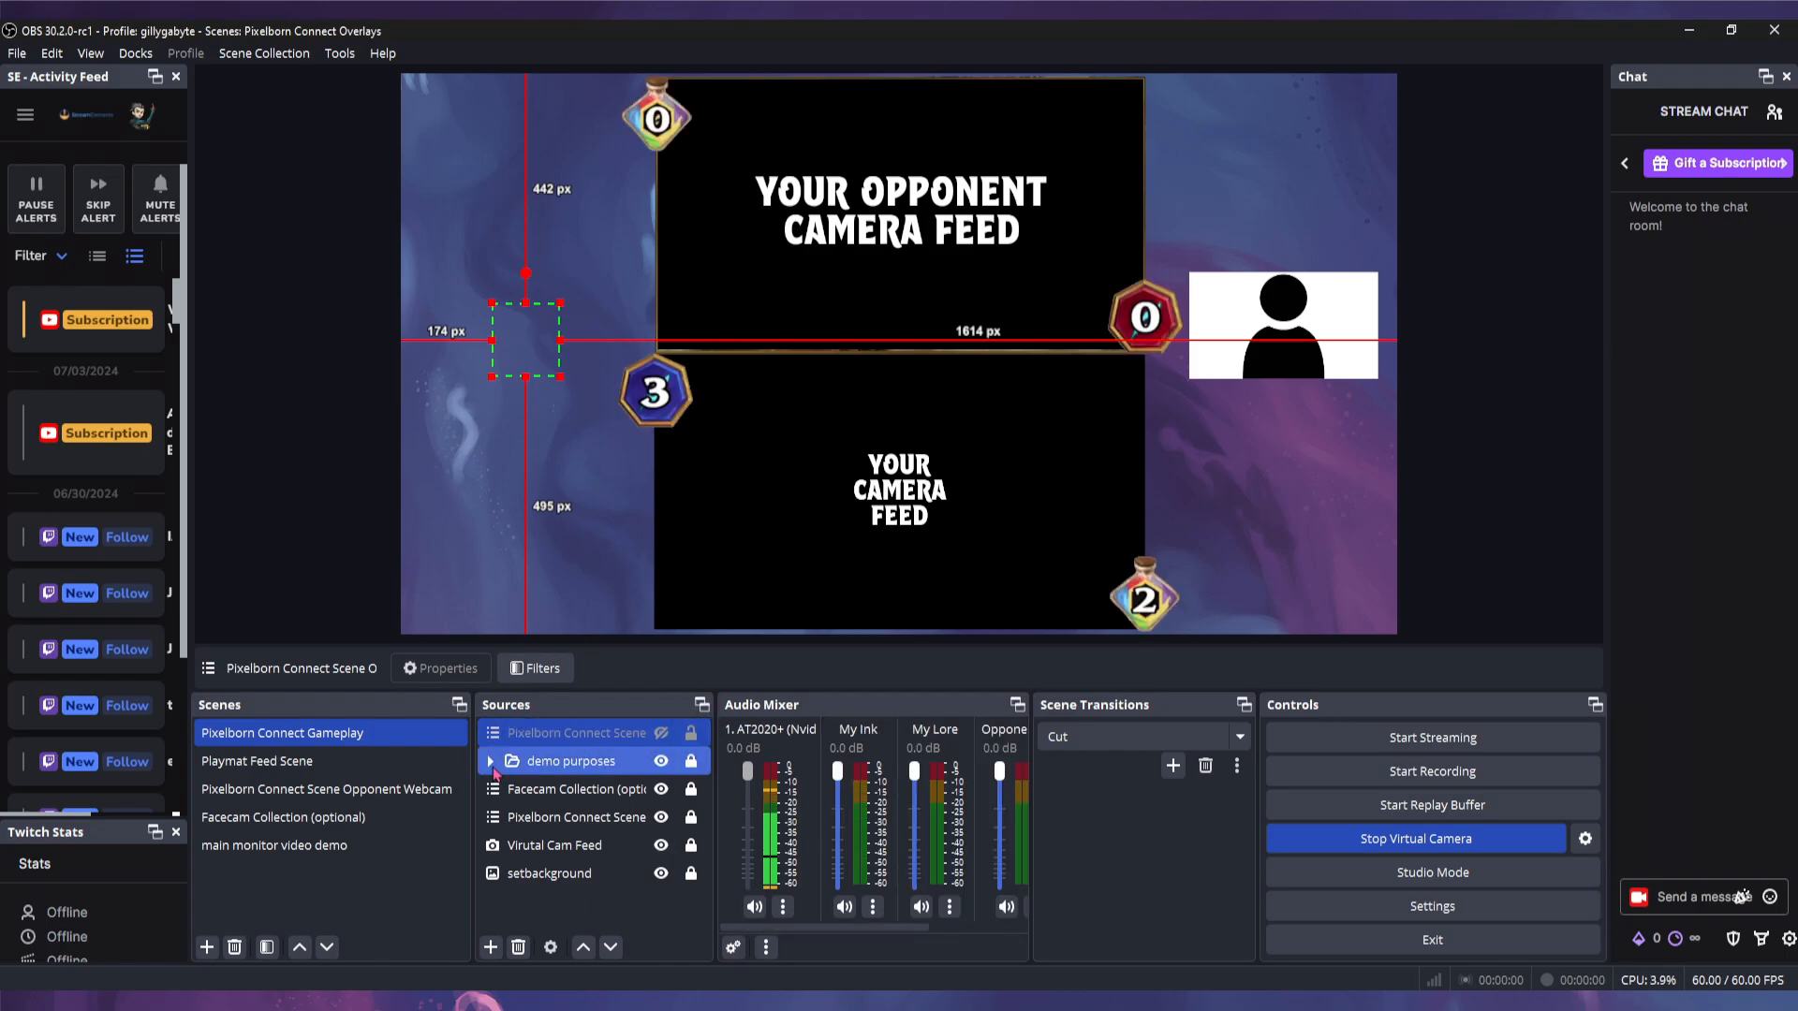
pyautogui.click(845, 546)
pyautogui.click(652, 739)
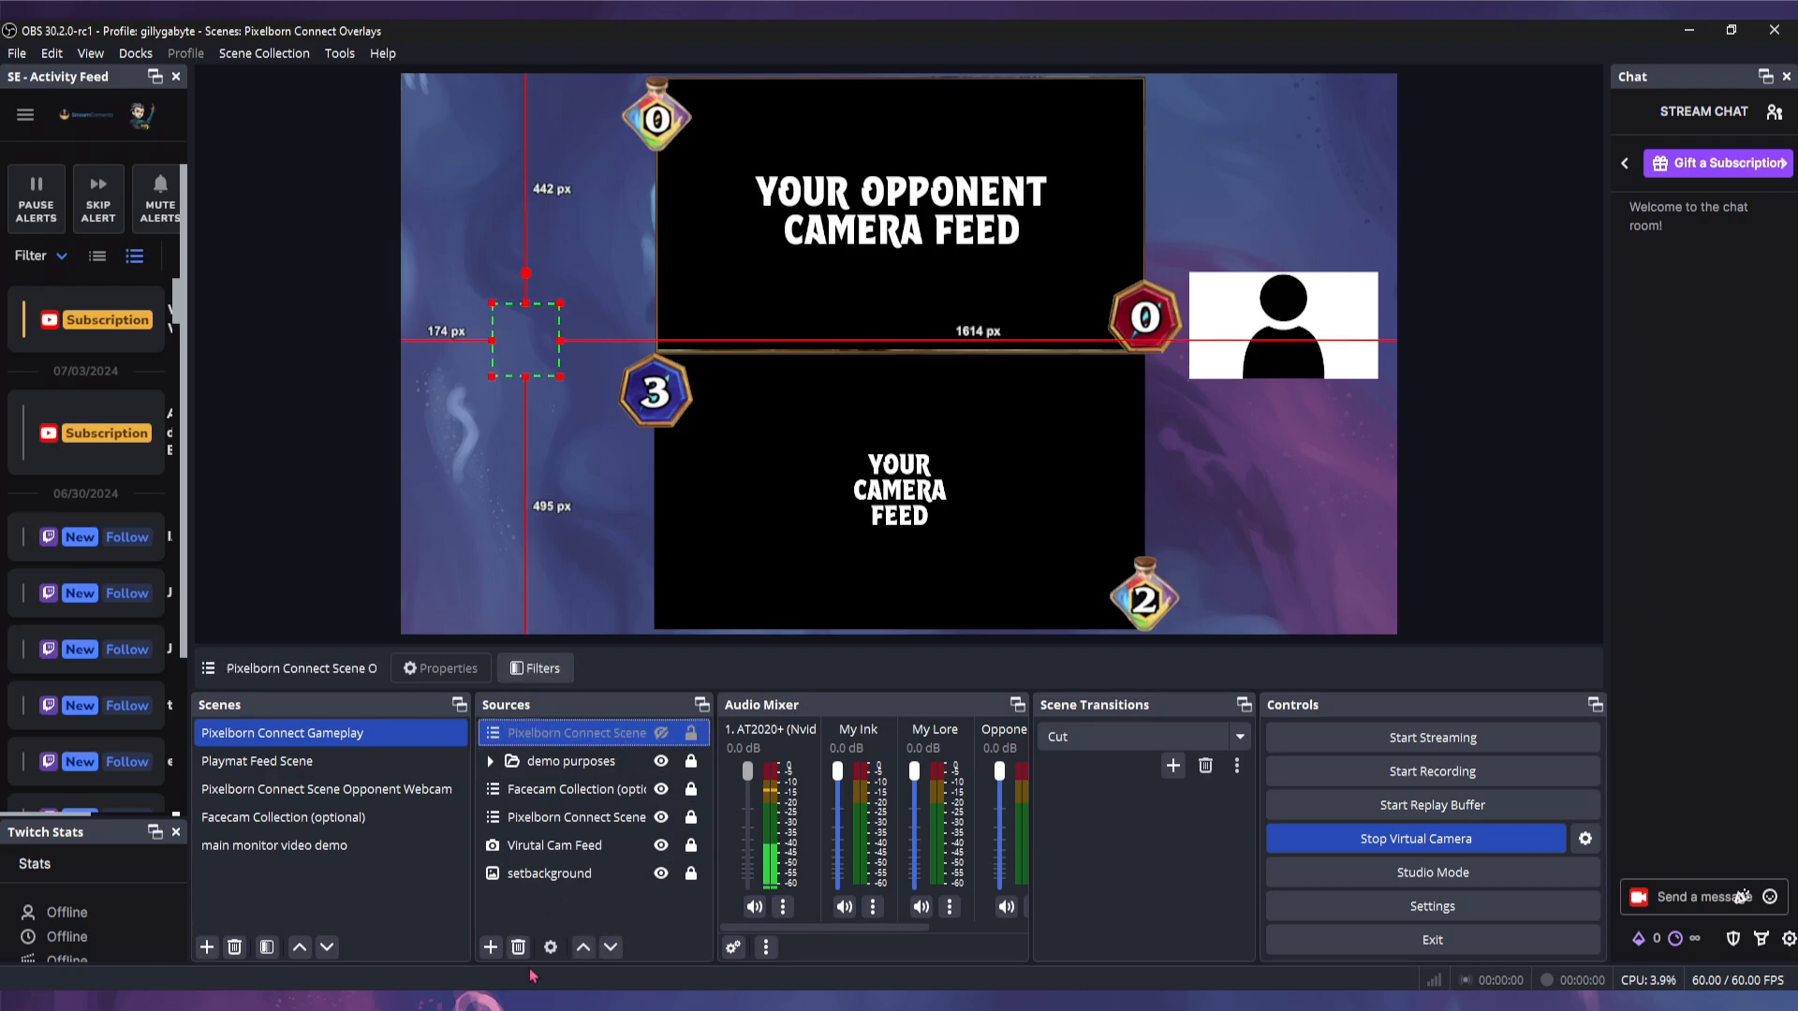
pyautogui.click(518, 946)
pyautogui.press('Return')
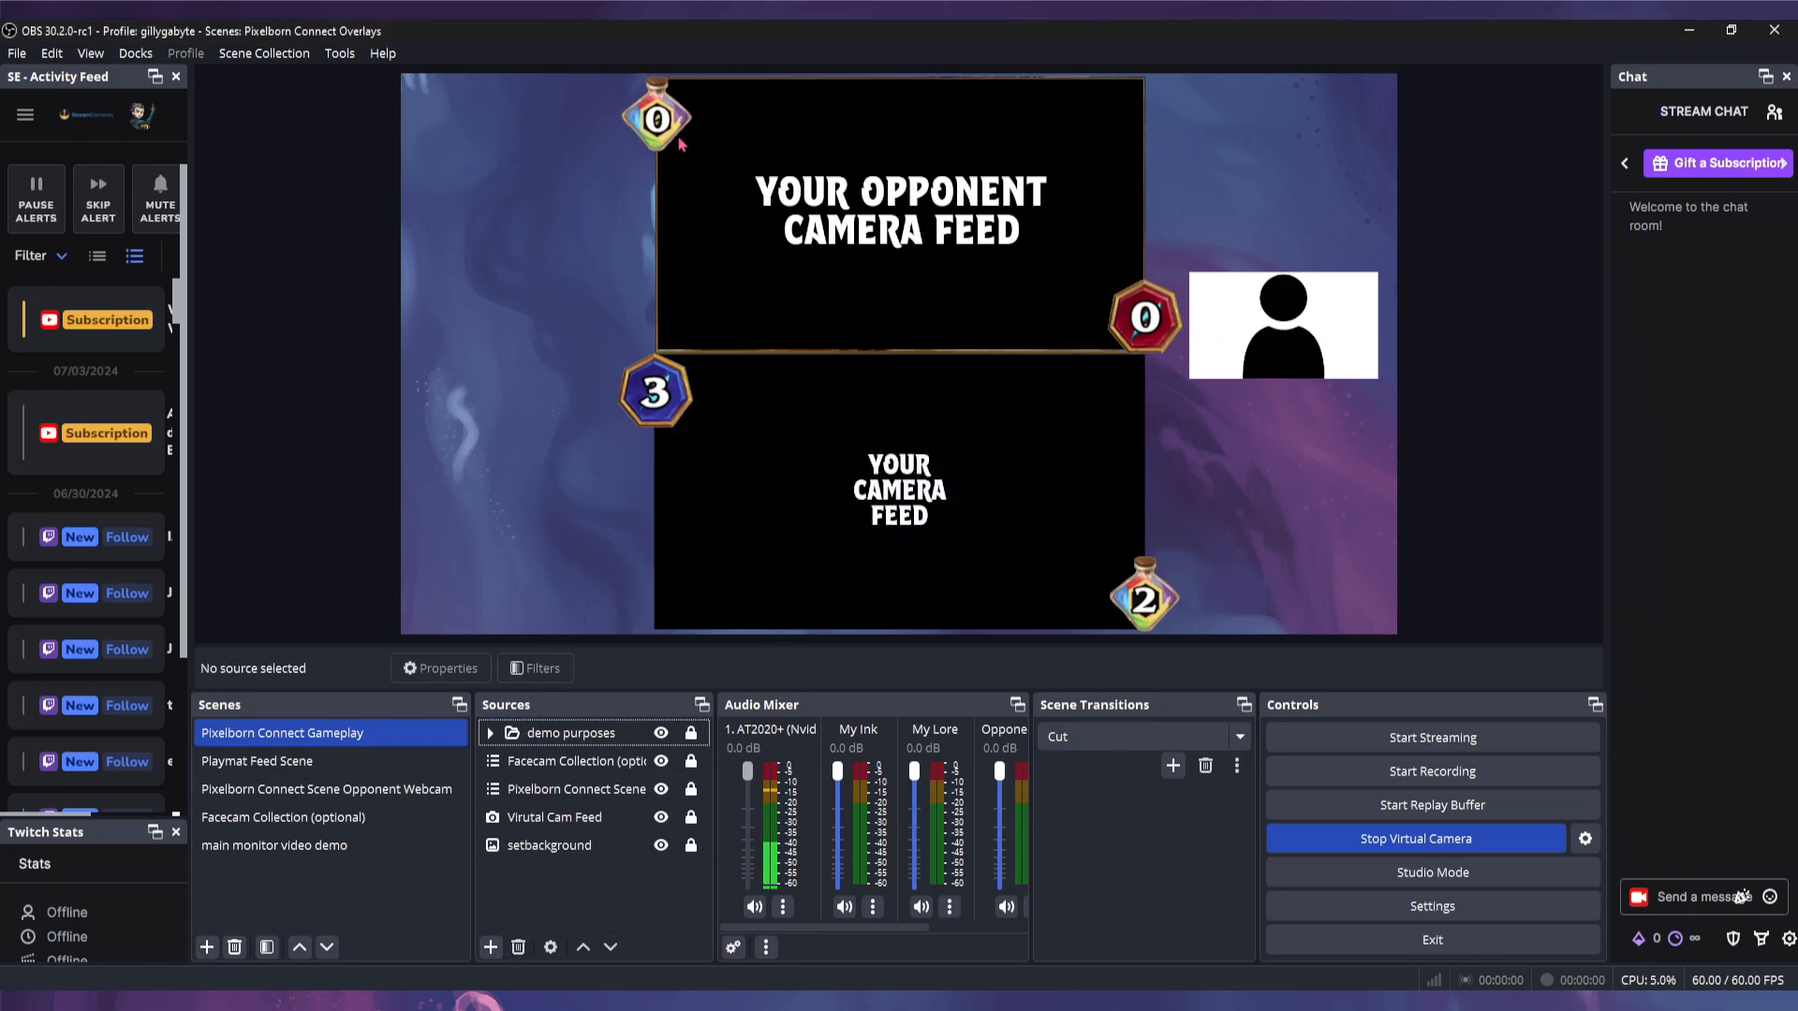
# - Expand the demo purposes group to inspect its vertical and horizontal image sources, then collapse it
pyautogui.click(490, 733)
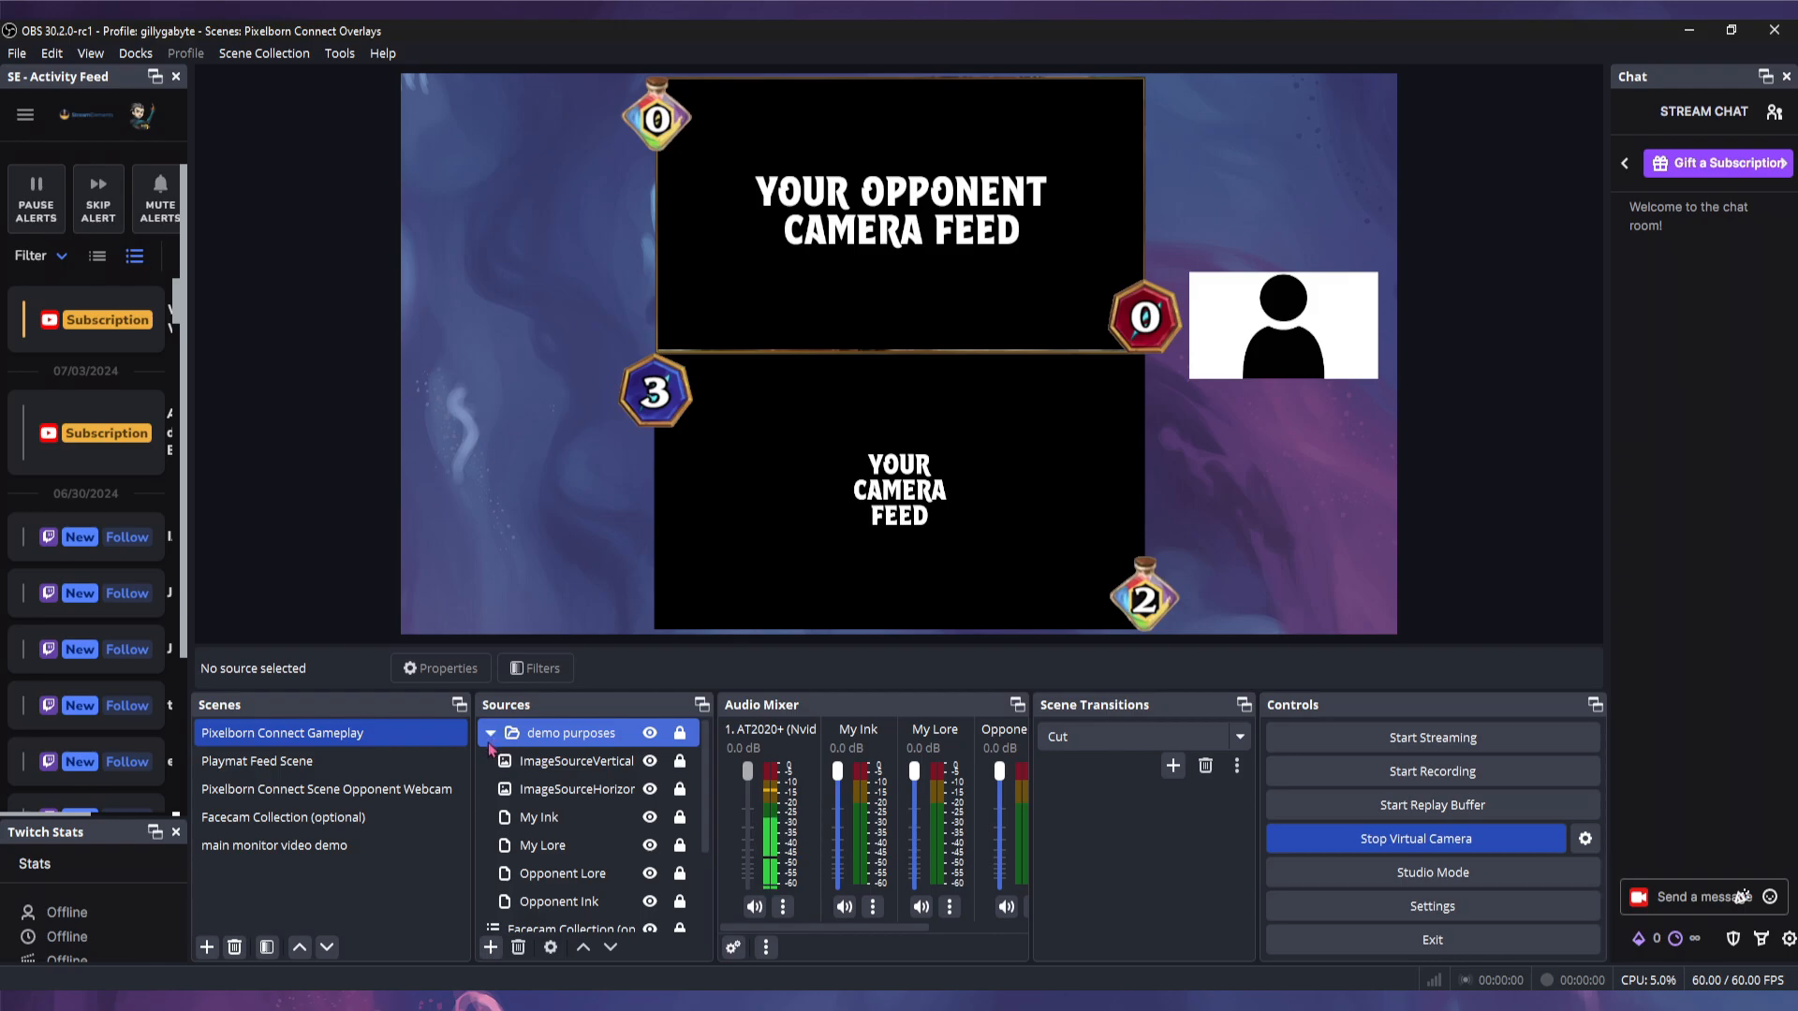
pyautogui.click(499, 760)
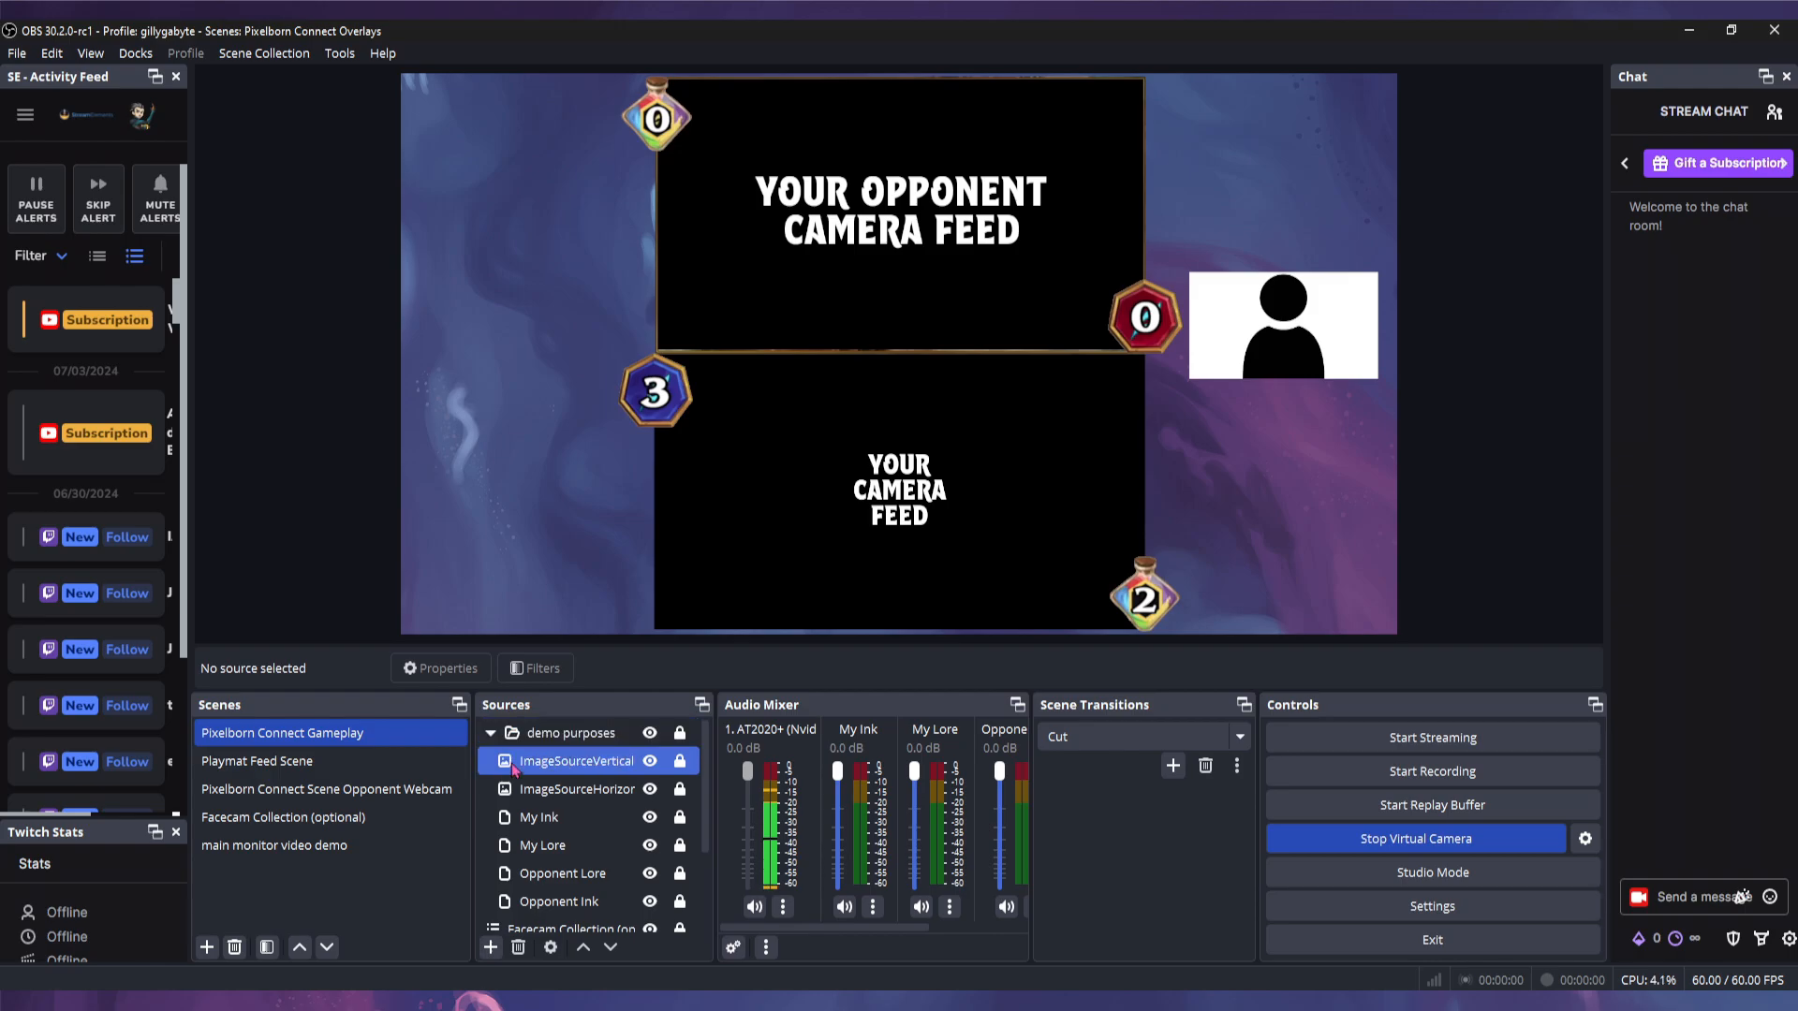
pyautogui.click(553, 789)
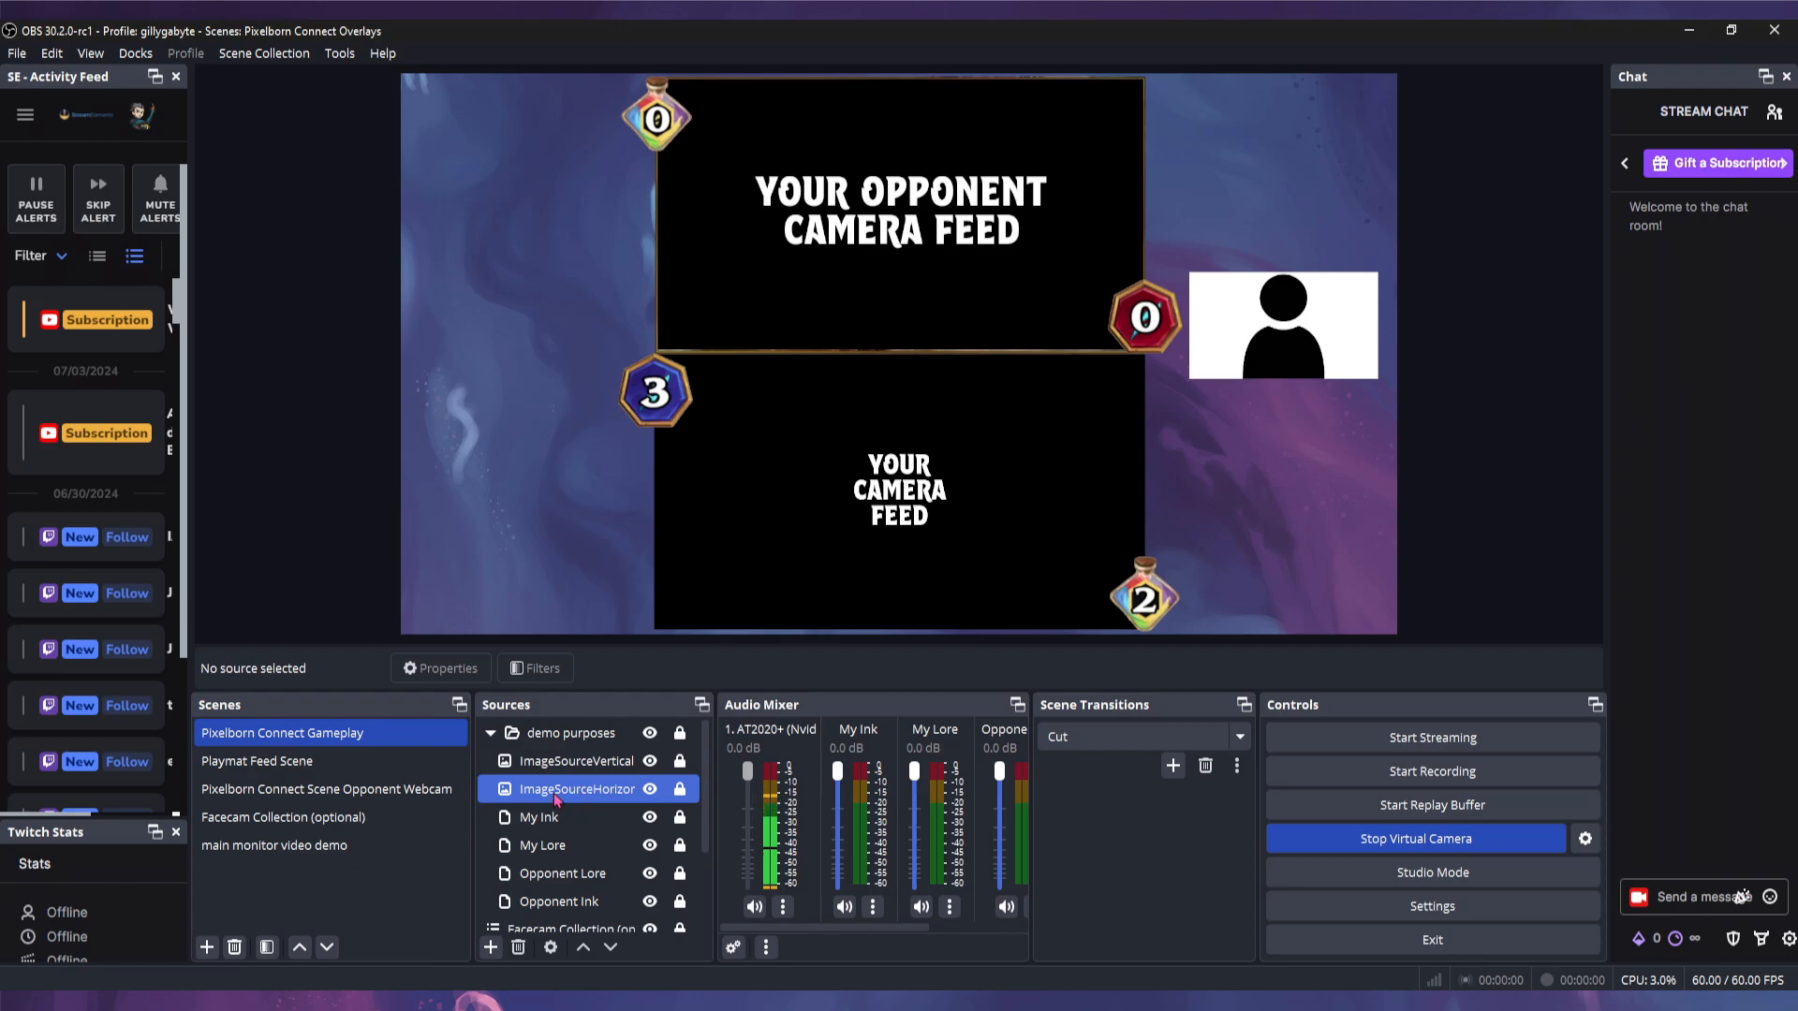
pyautogui.click(490, 733)
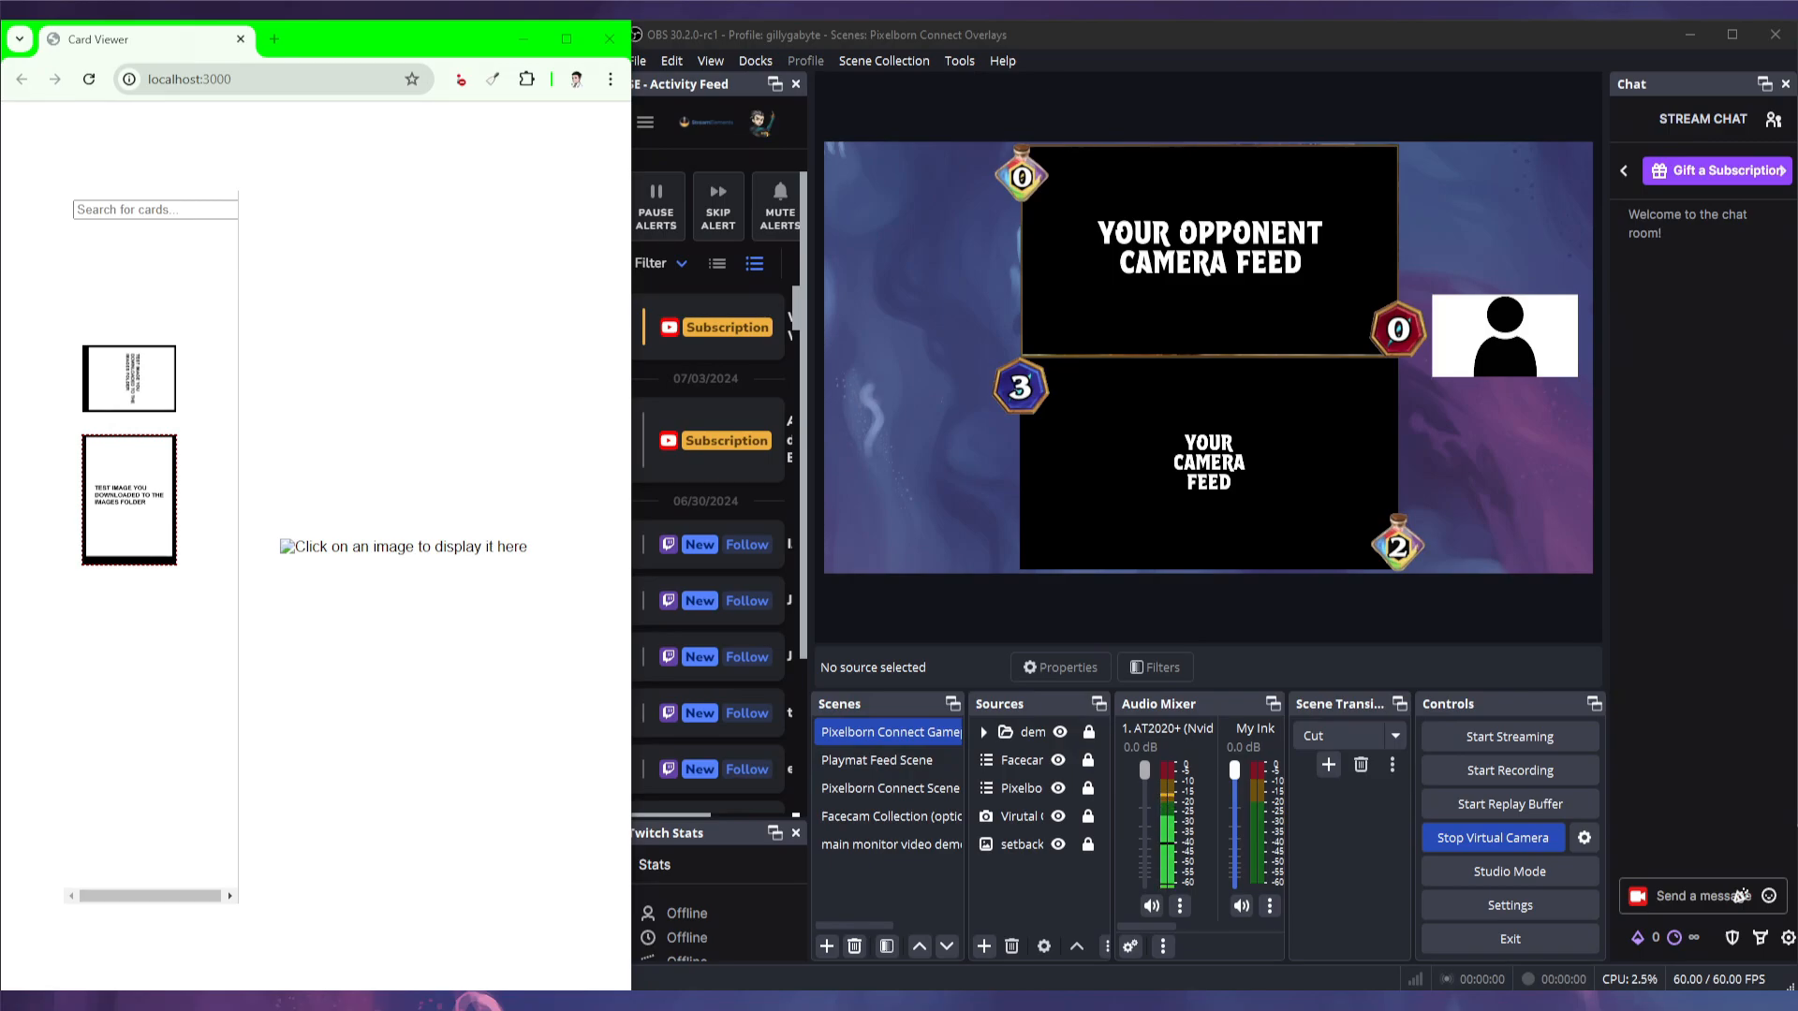
# - In the localhost:3000 Card Viewer, pick the second card, the test image, to display it enlarged
pyautogui.click(136, 218)
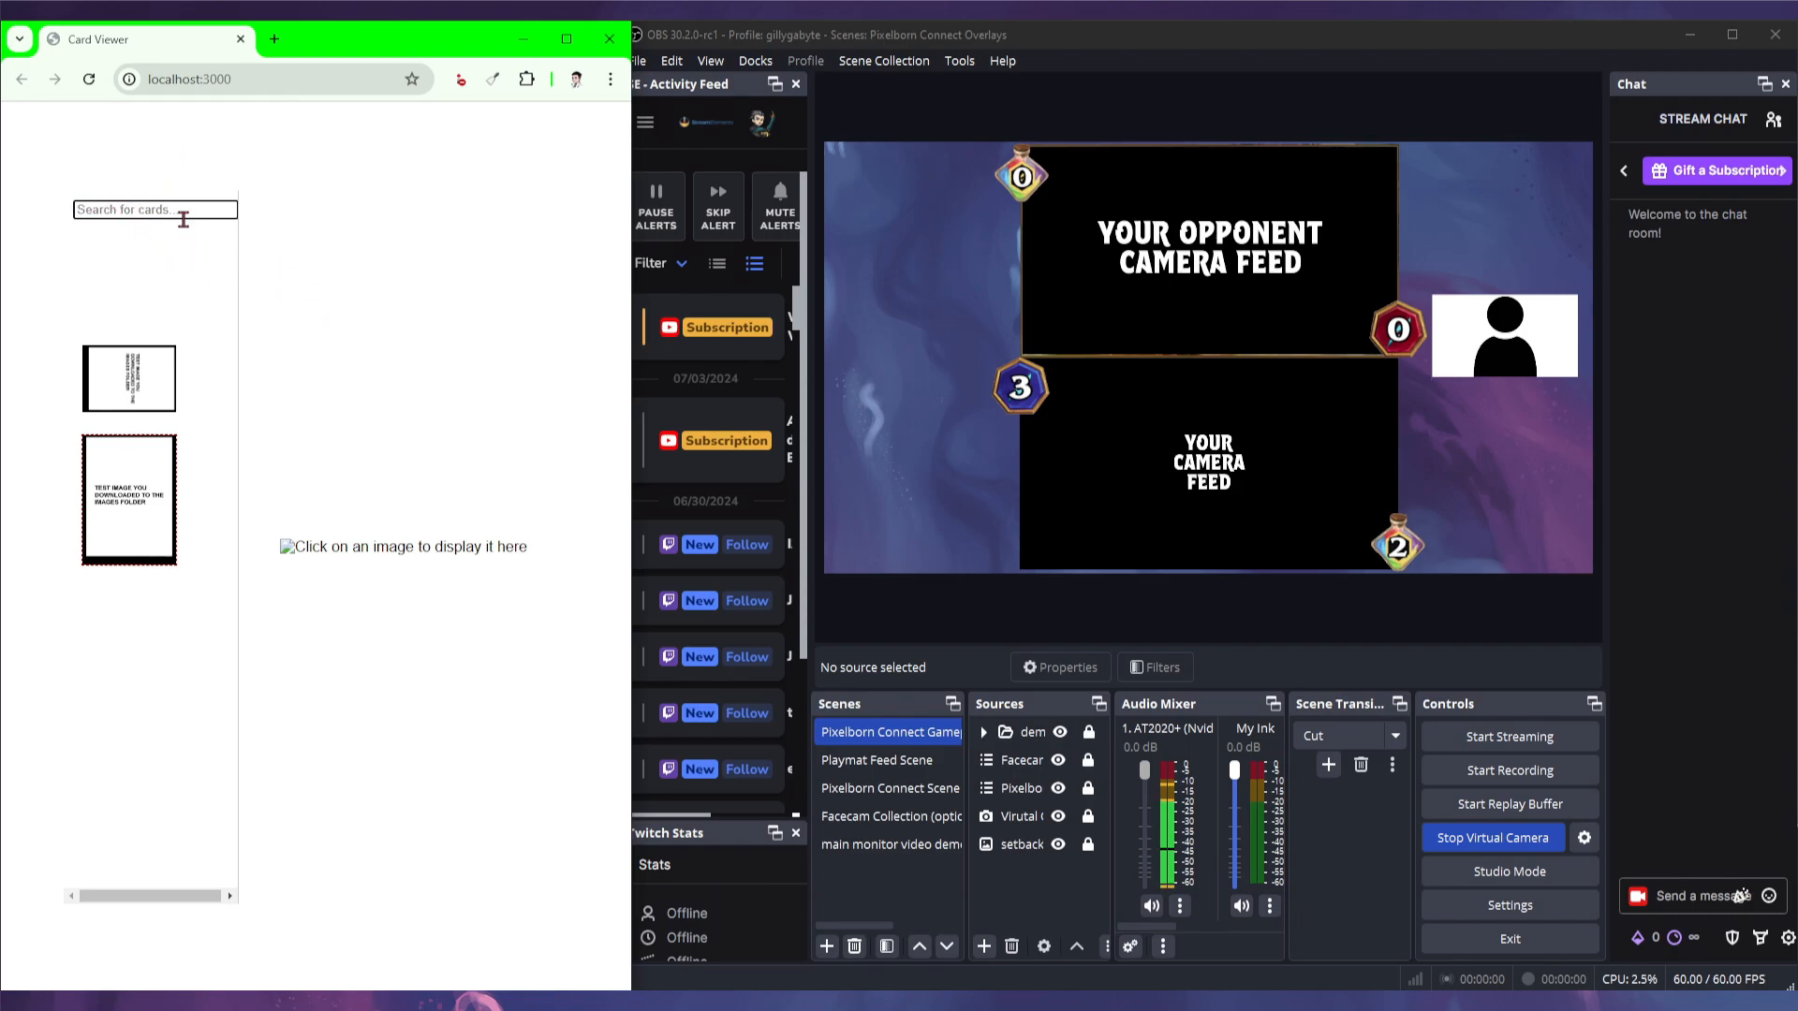
pyautogui.click(141, 510)
pyautogui.click(140, 507)
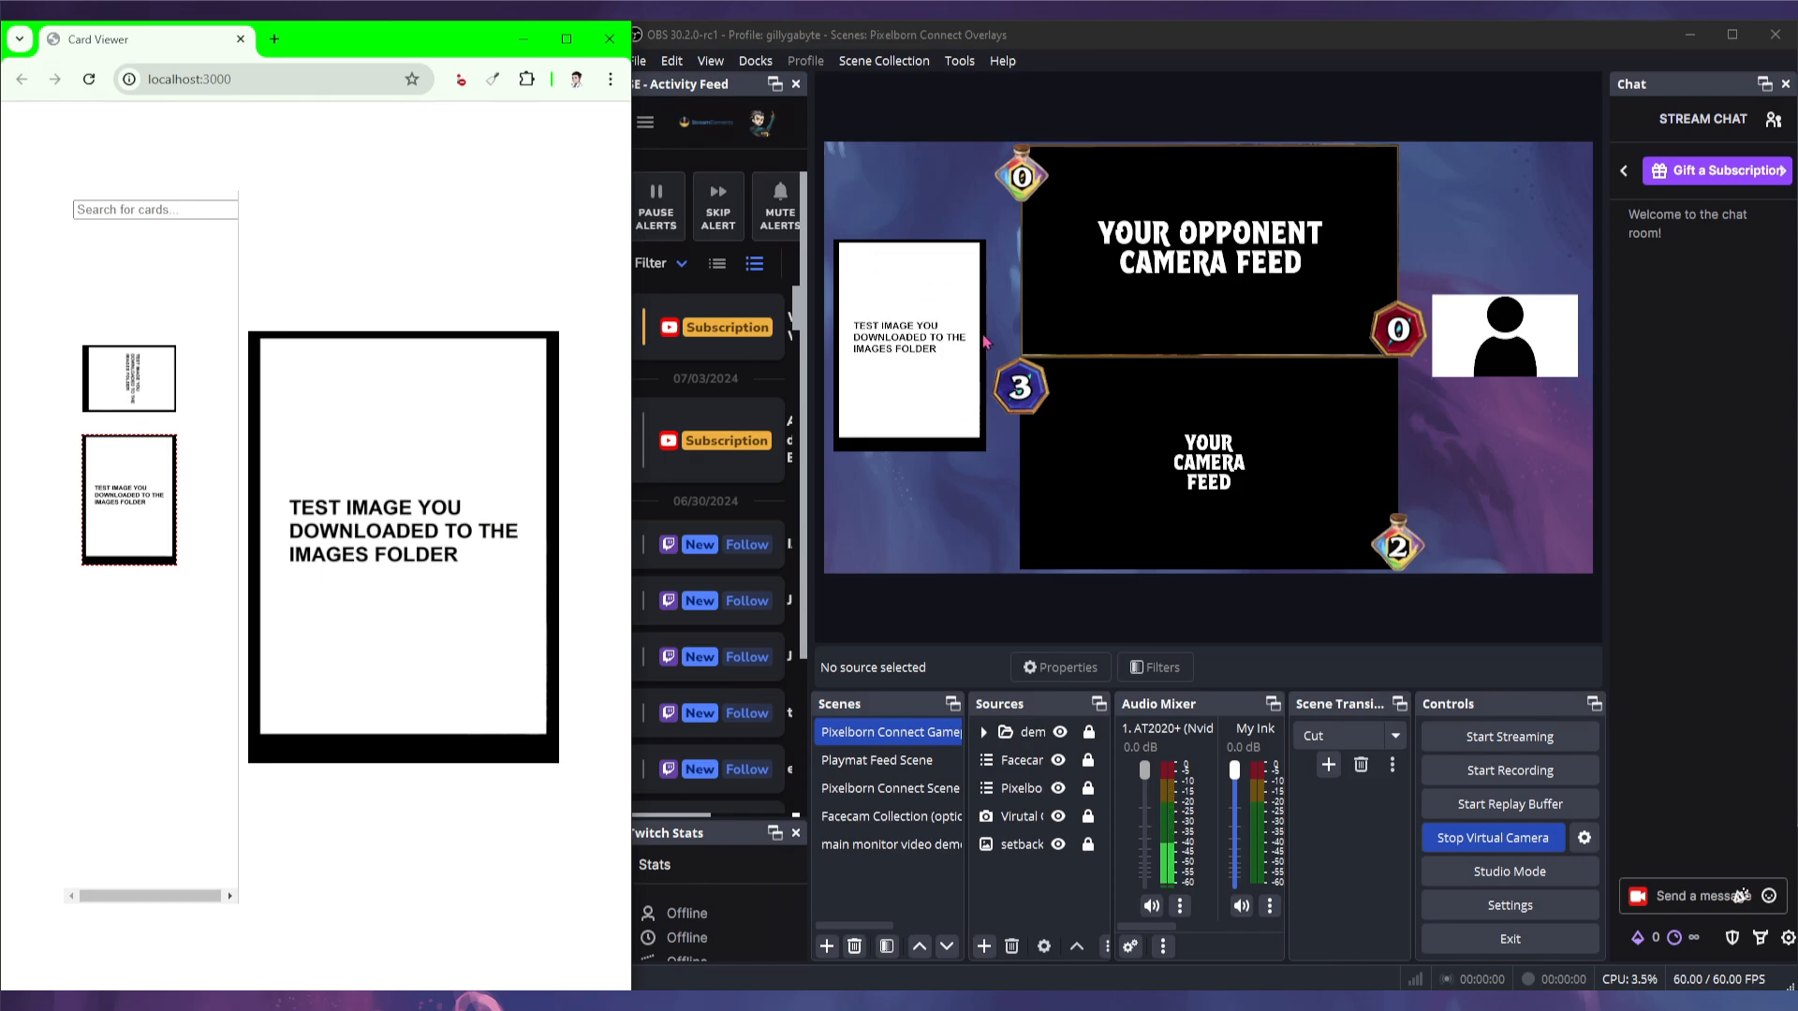
pyautogui.click(182, 214)
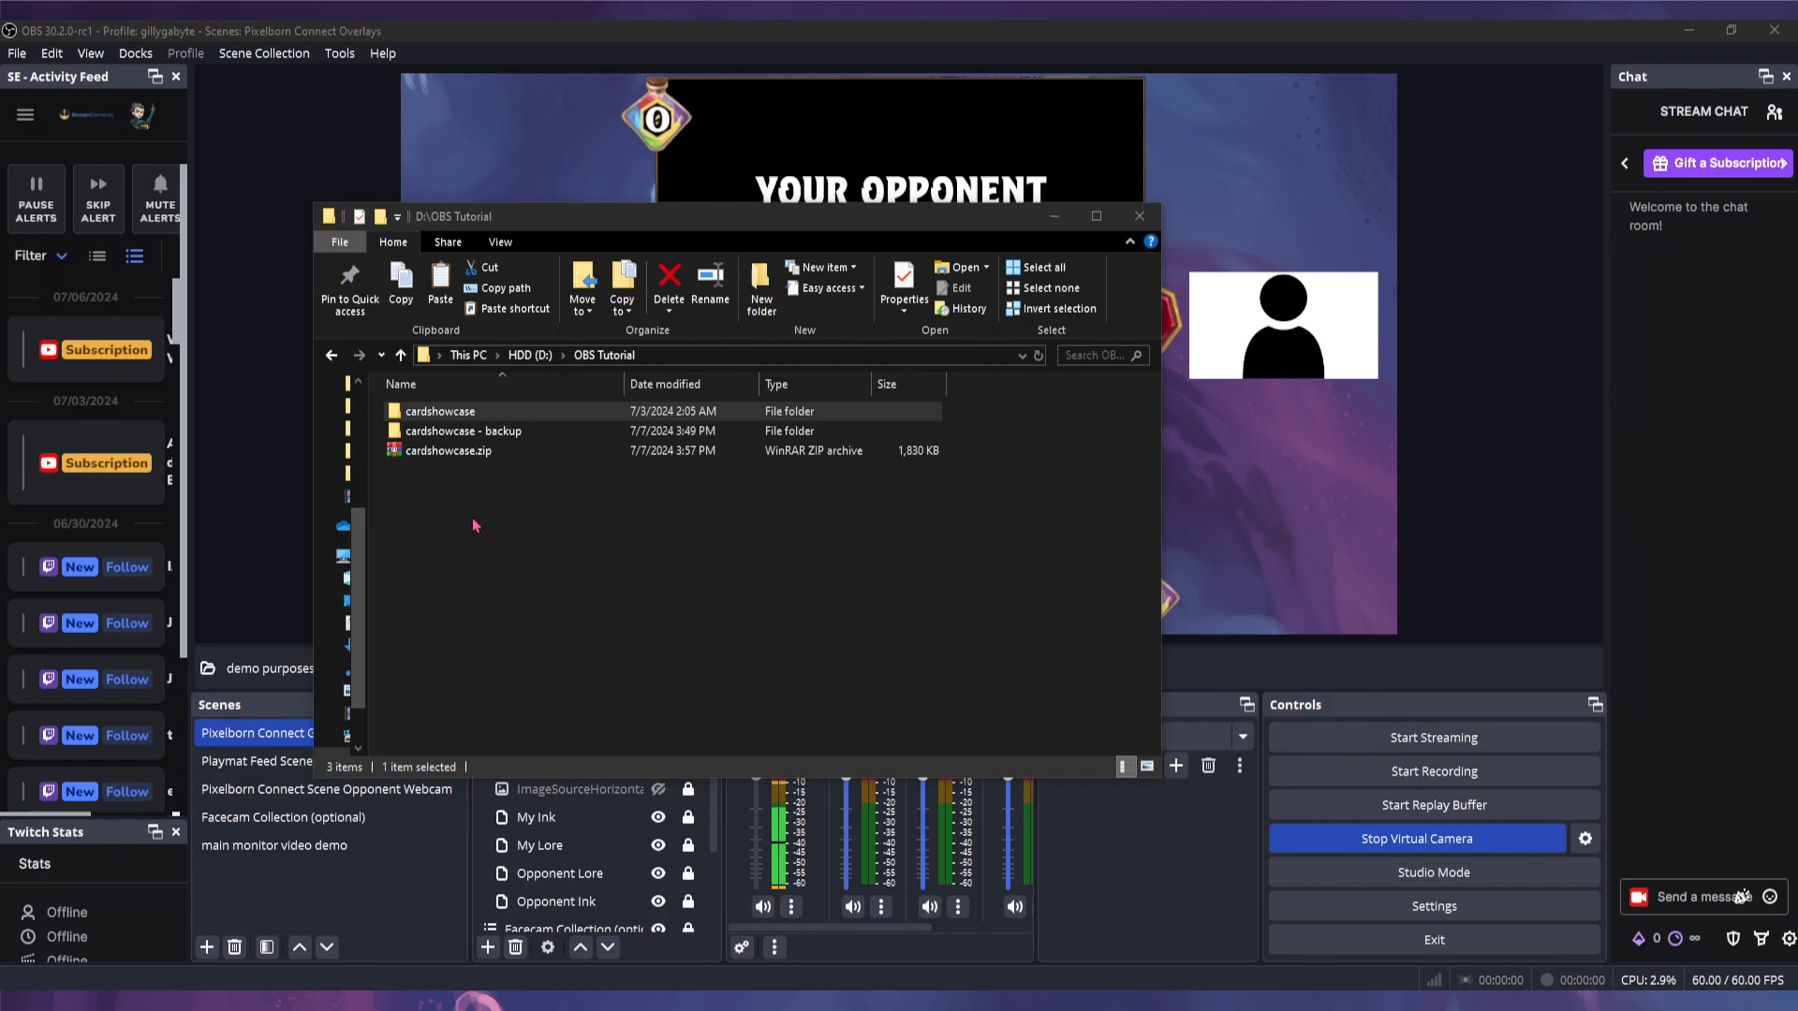
# - Open the cardshowcase folder in D:\OBS Tutorial and select its address-bar path
pyautogui.rightClick(459, 457)
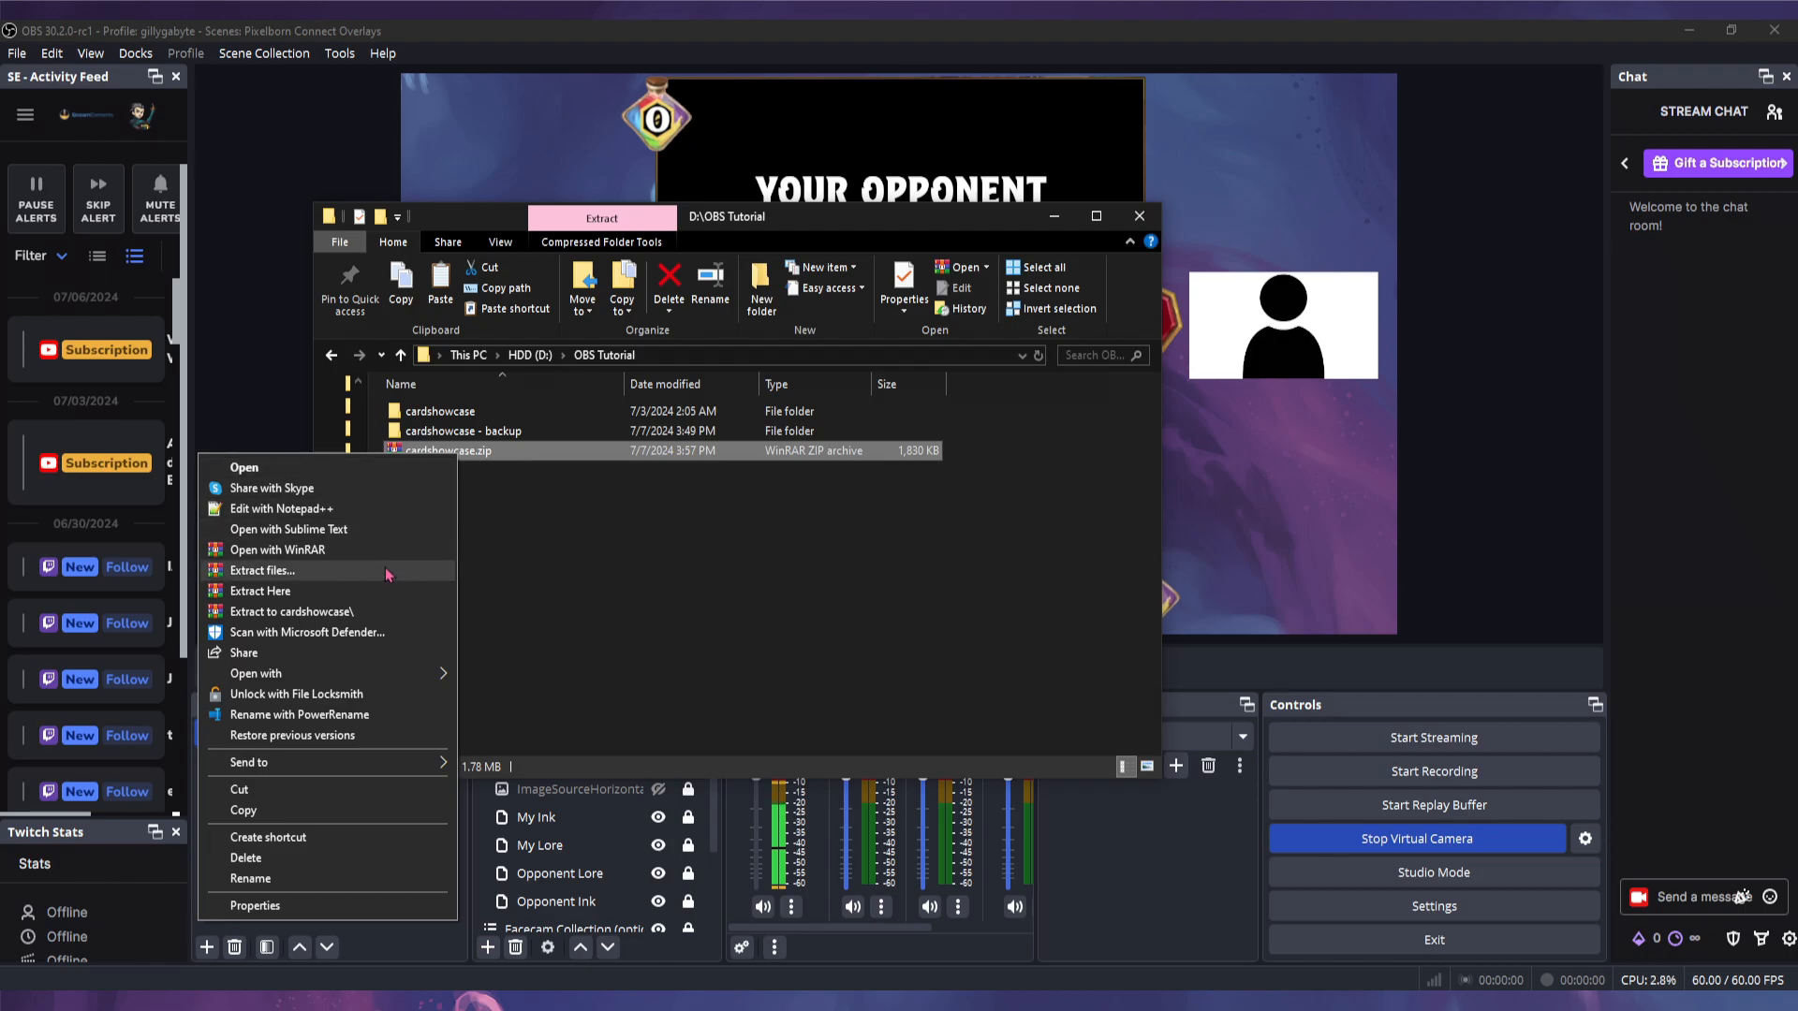
pyautogui.click(613, 573)
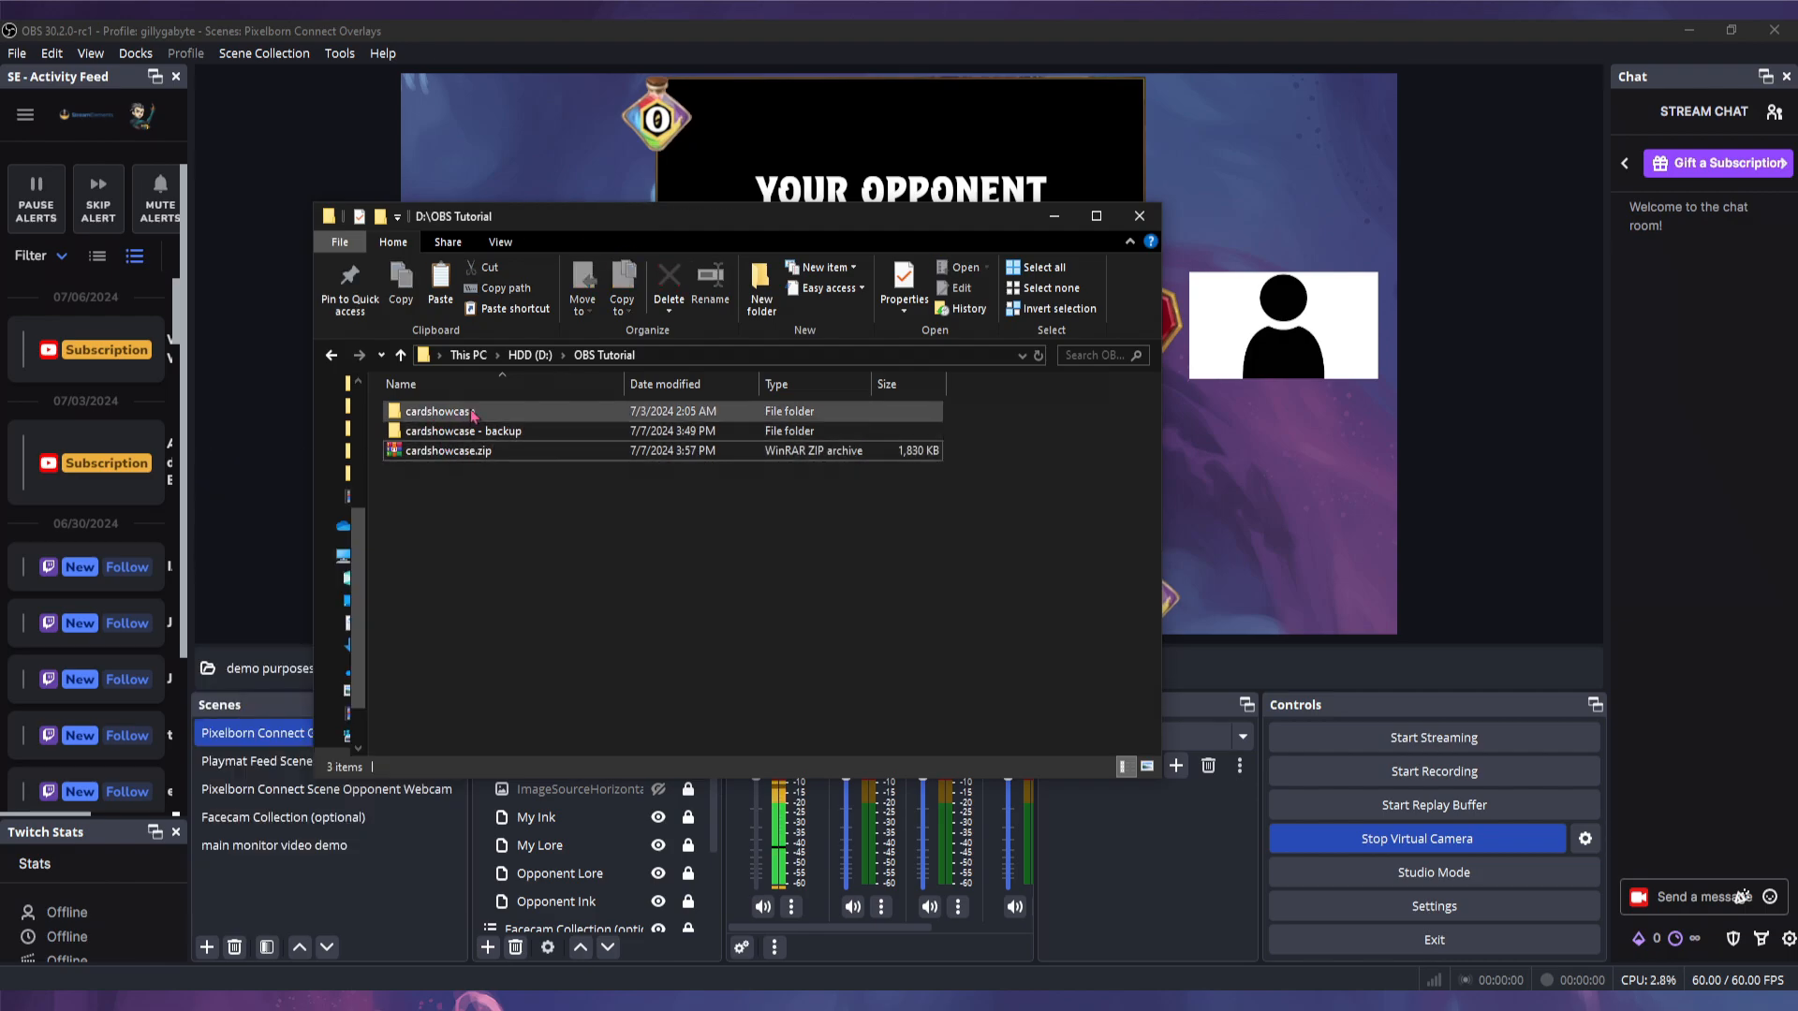
pyautogui.doubleClick(468, 416)
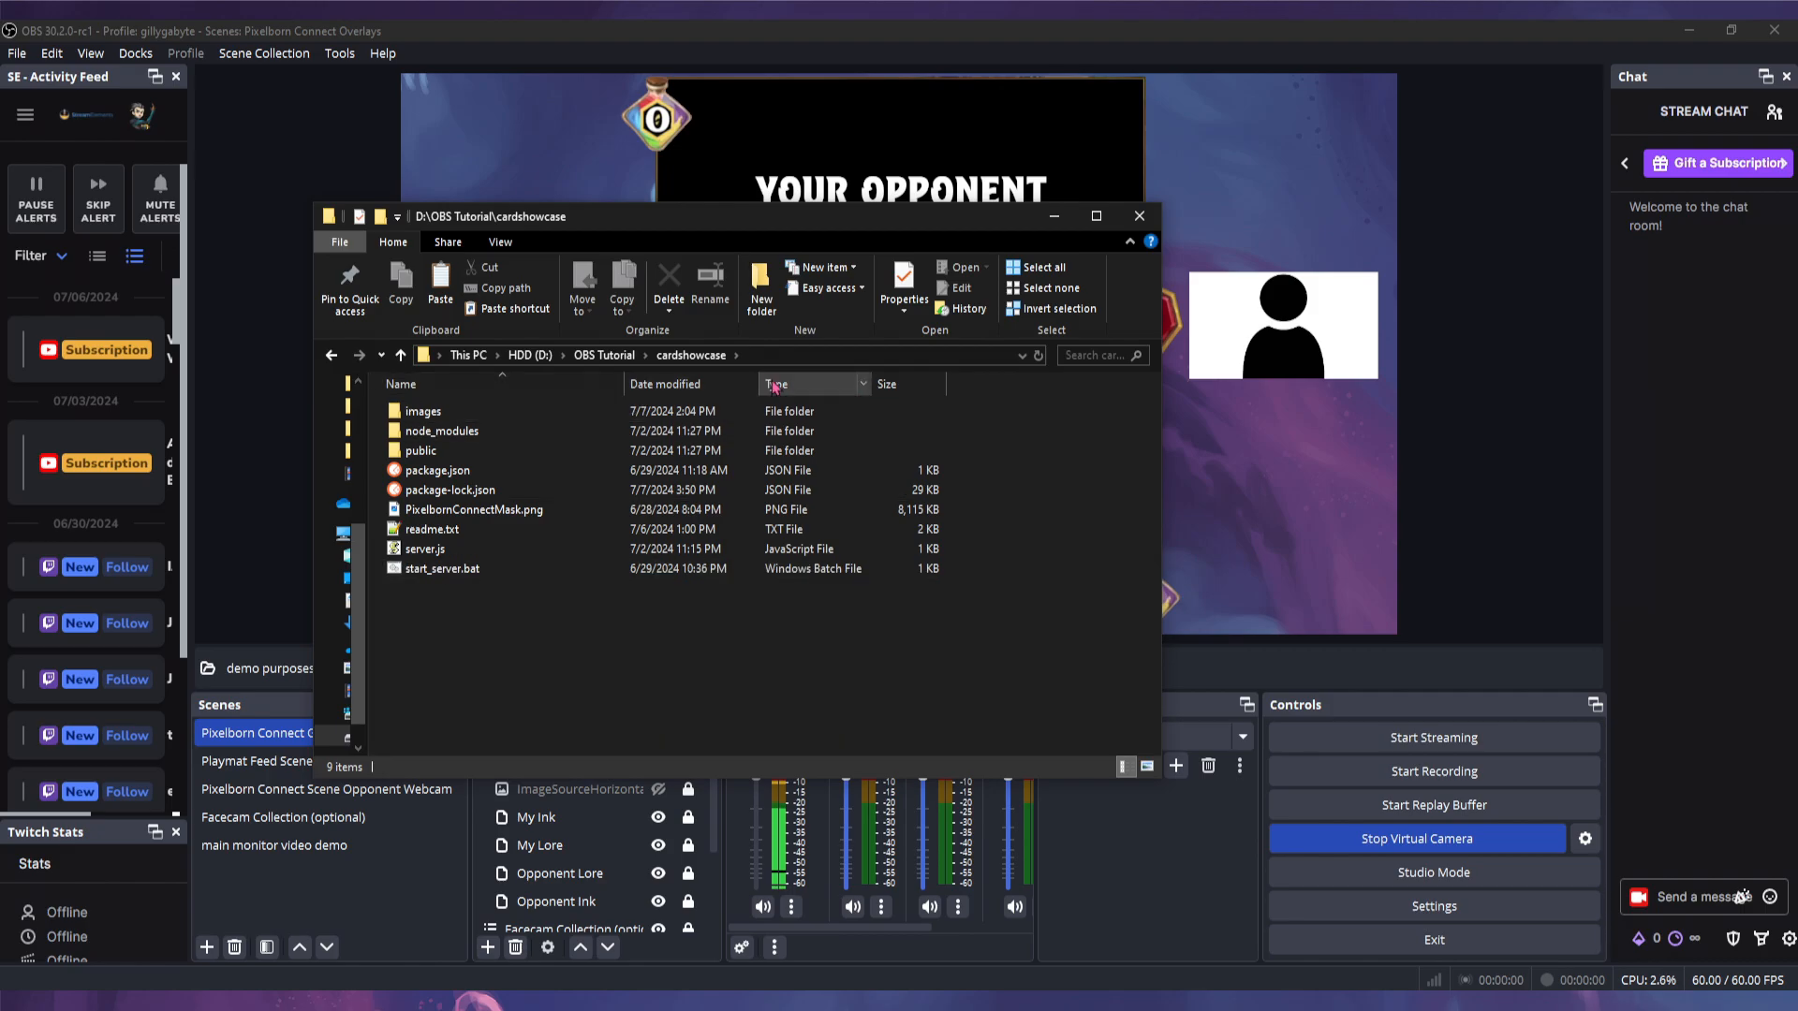
pyautogui.click(787, 356)
# - Launch a command prompt via cmd, run npm install (74 packages up to date), then close it
pyautogui.write('cmd')
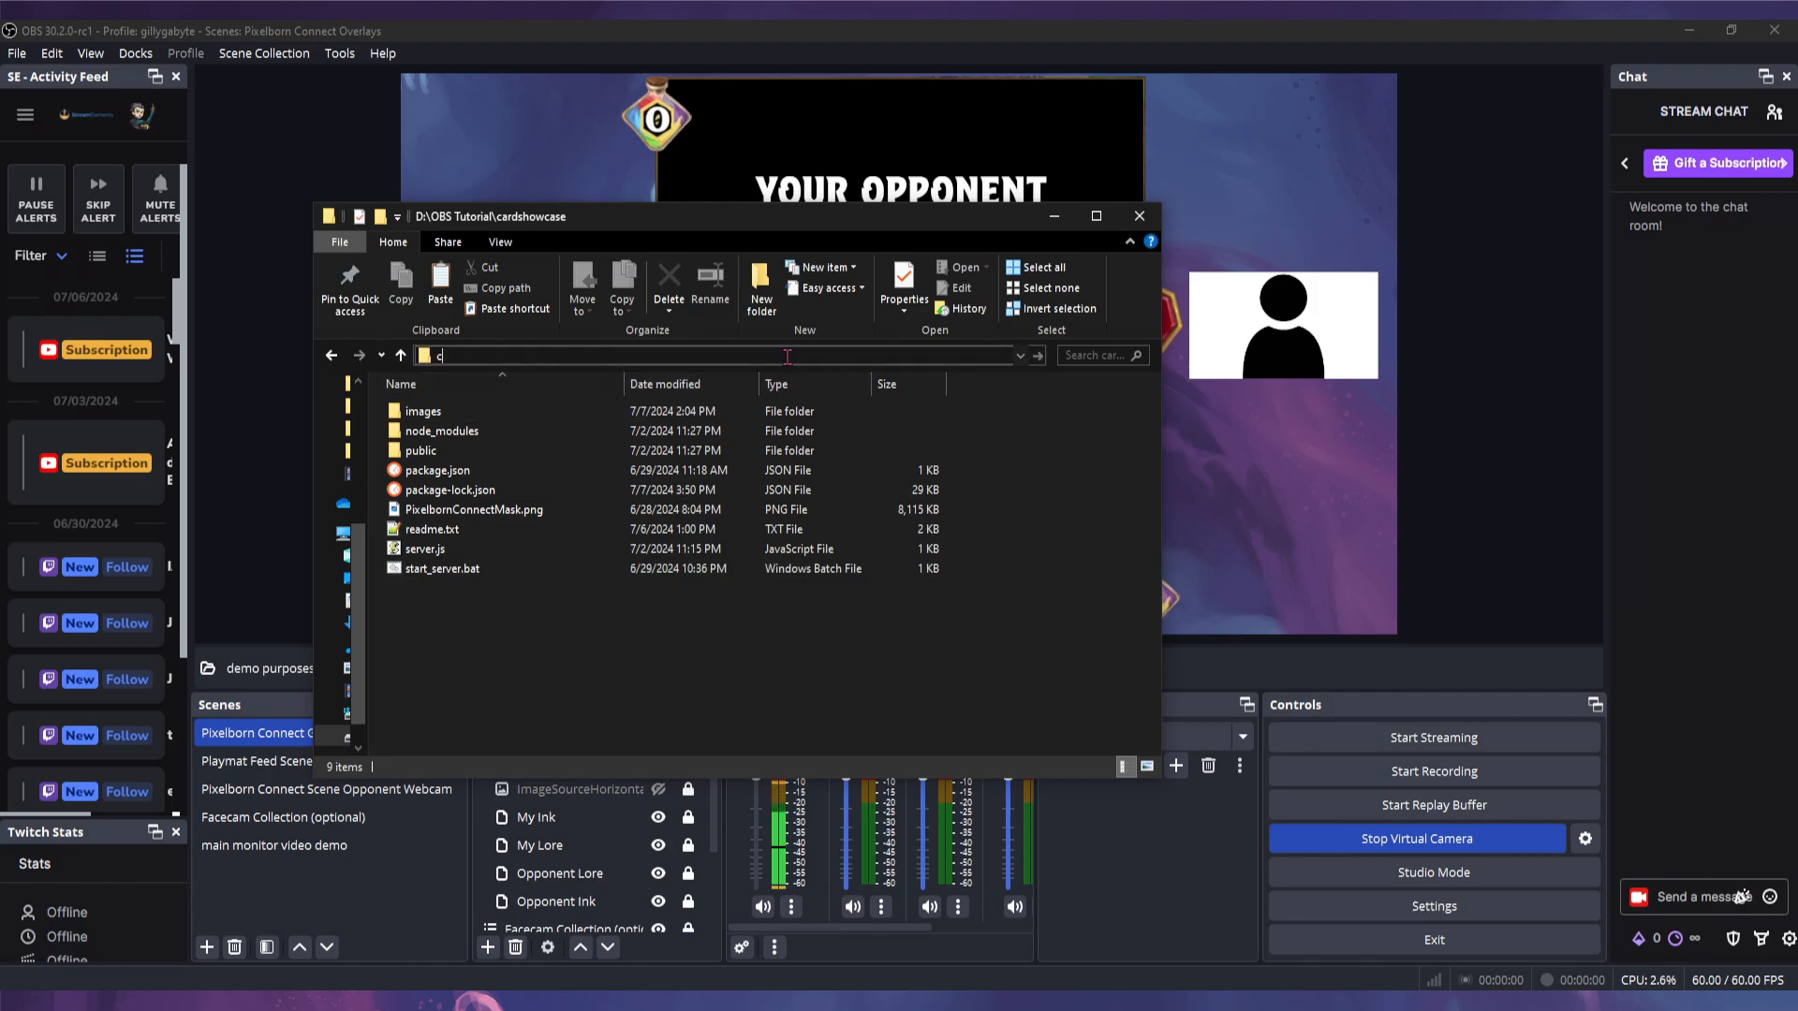
pyautogui.press('Return')
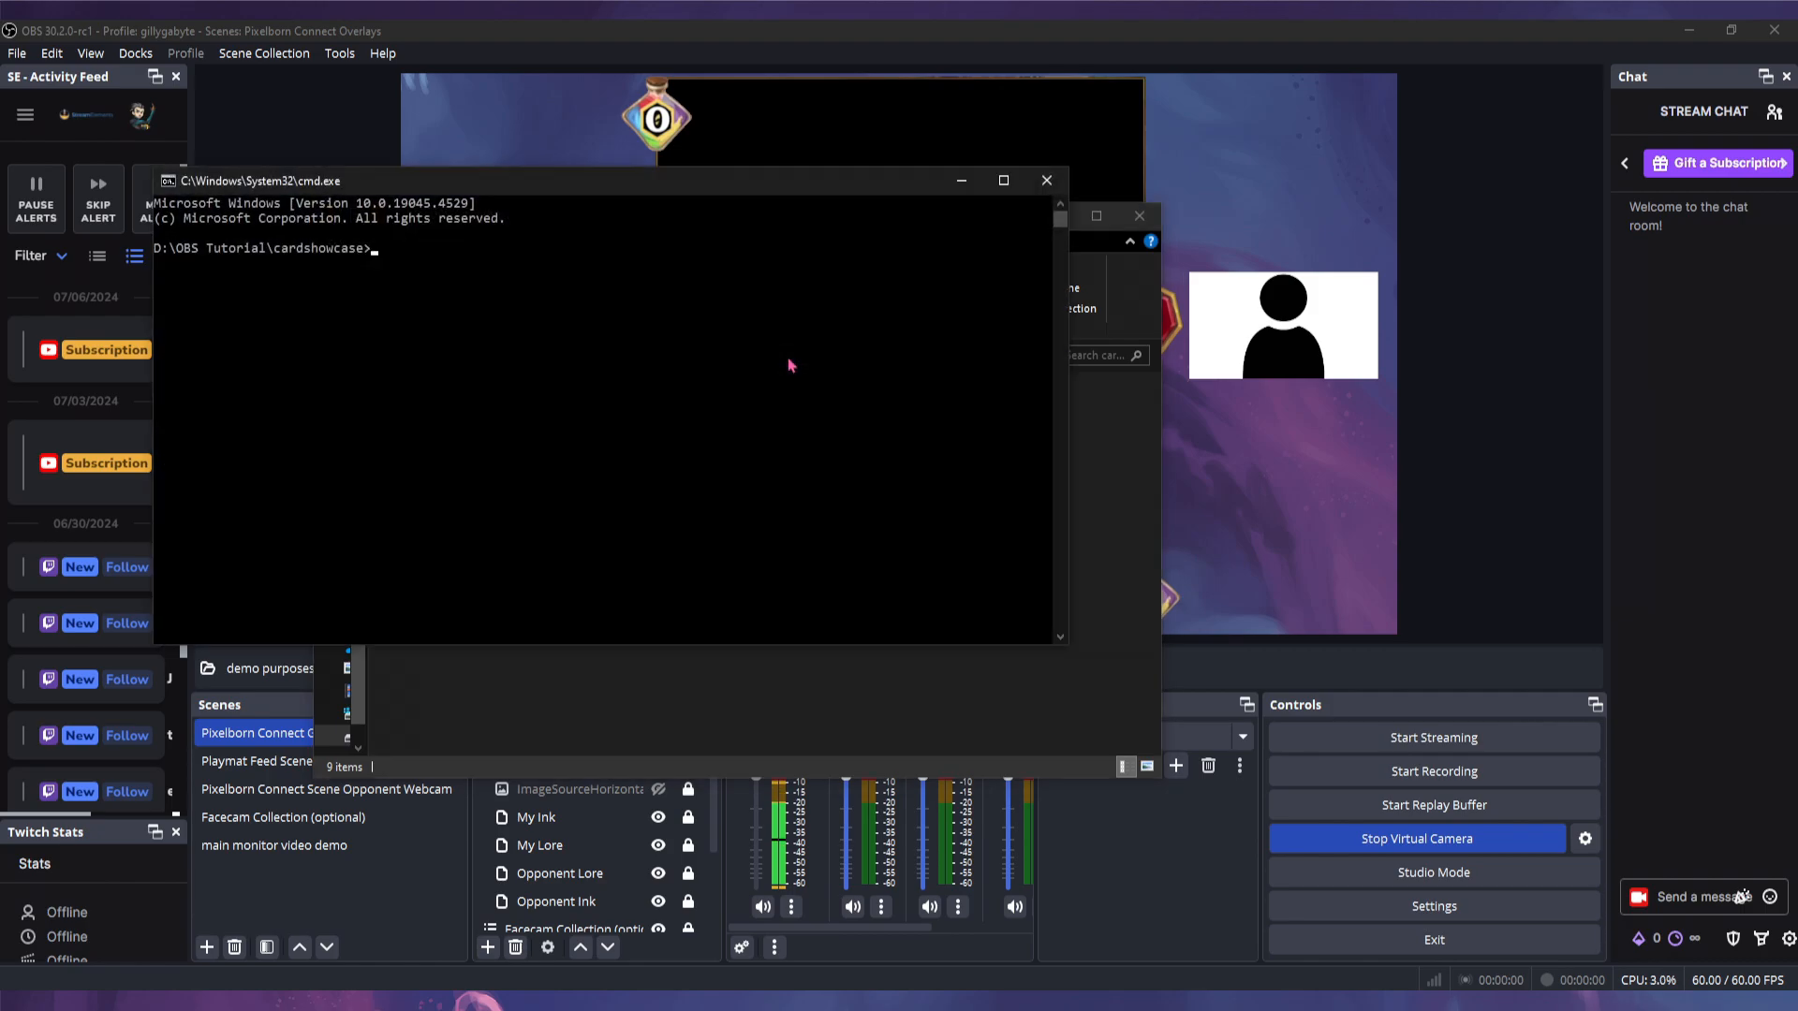
pyautogui.write('npm install')
pyautogui.press('Return')
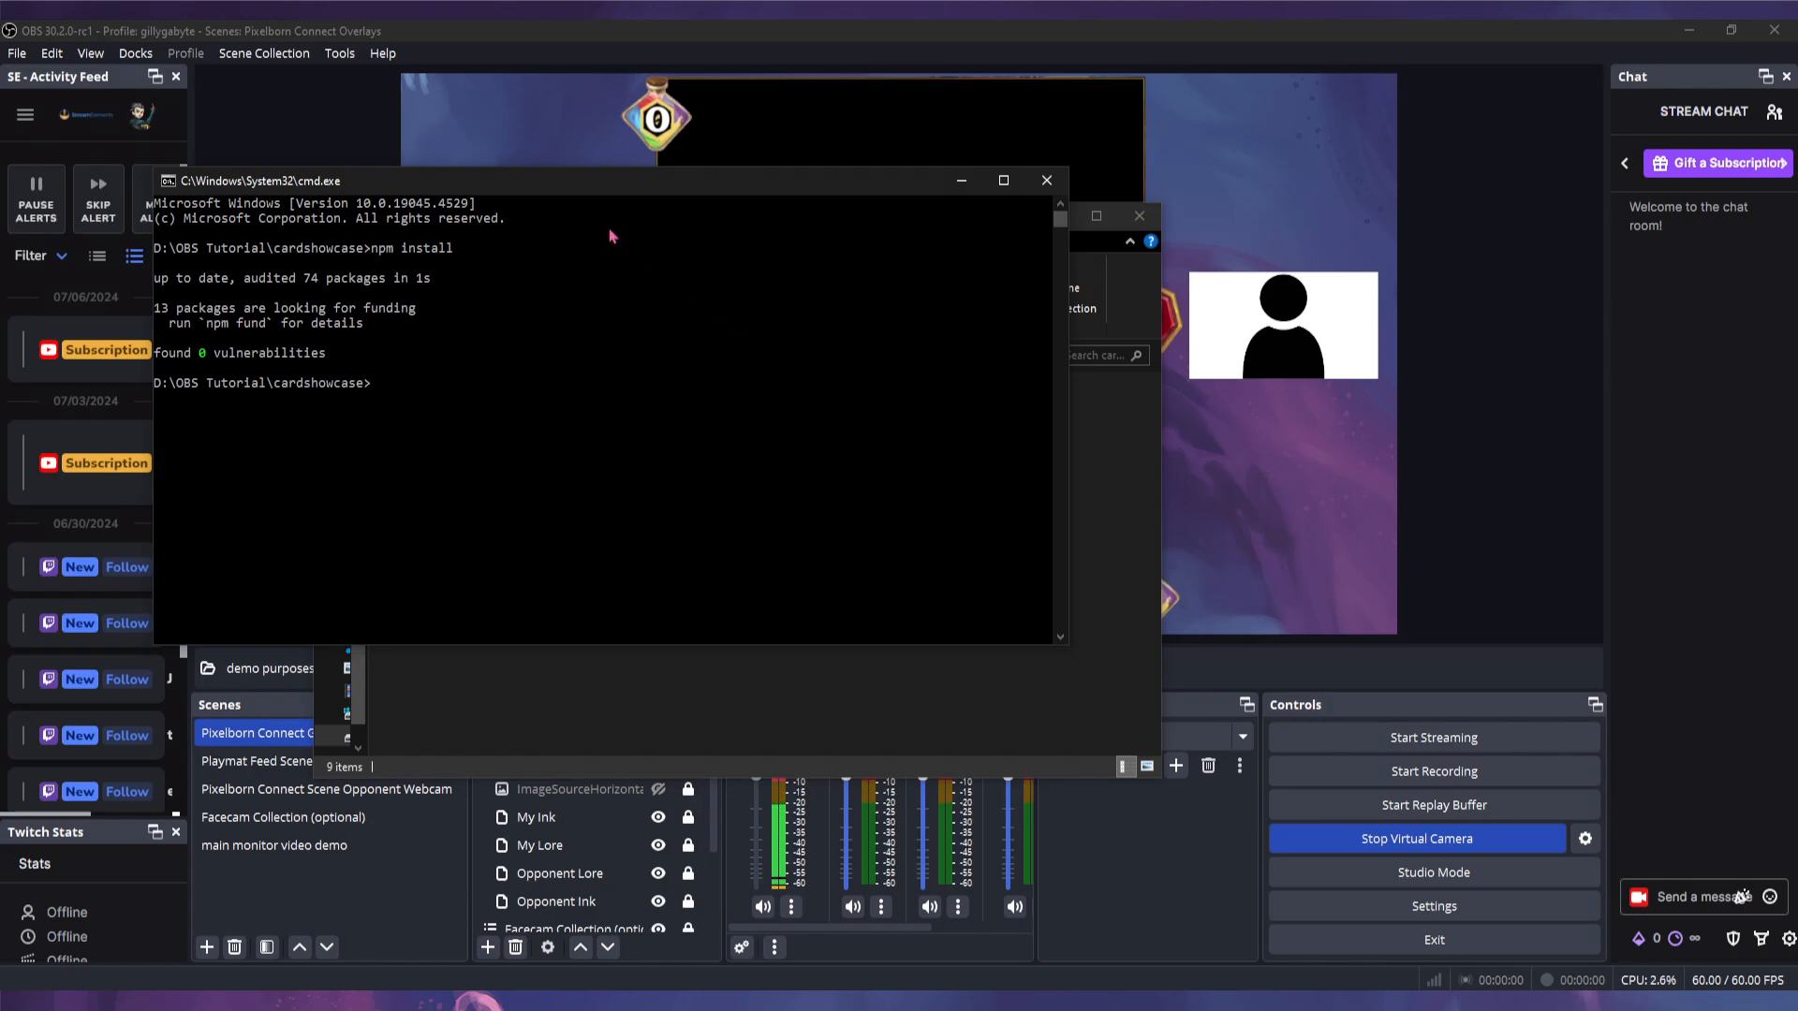
pyautogui.click(1046, 181)
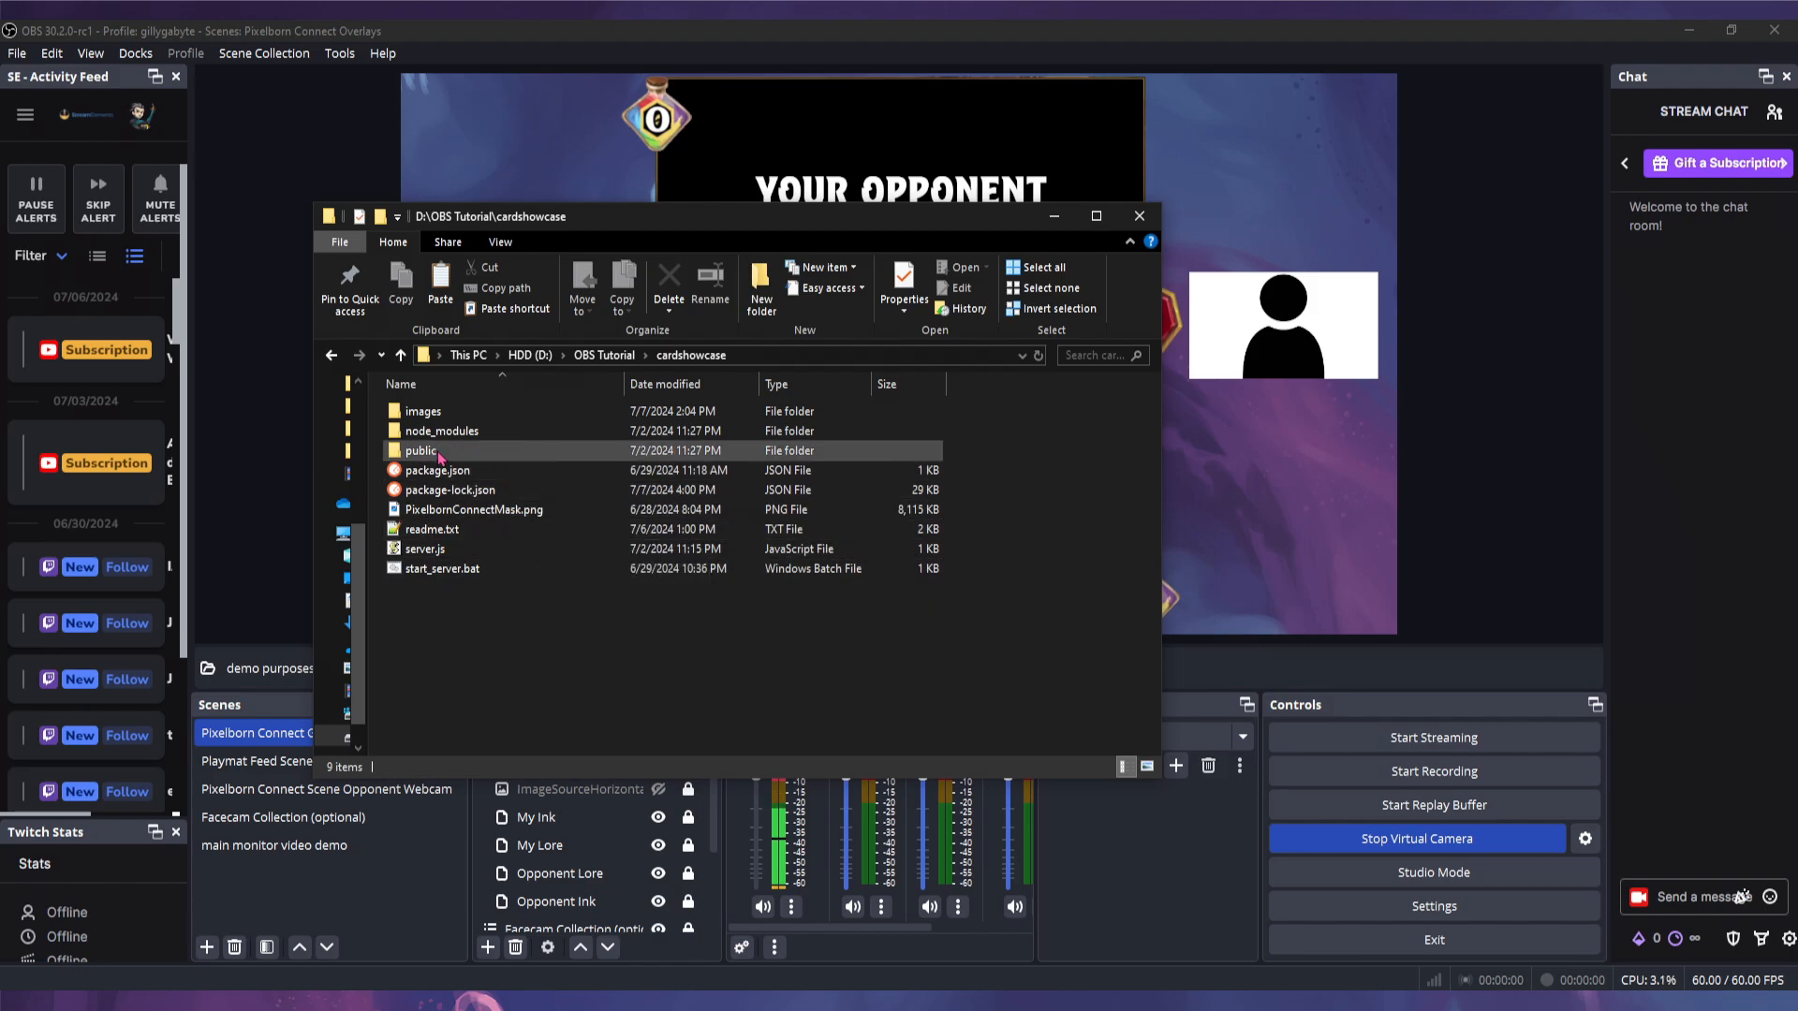
# - Open obs-control.js from cardshowcase\public using Edit with Notepad++
pyautogui.doubleClick(442, 454)
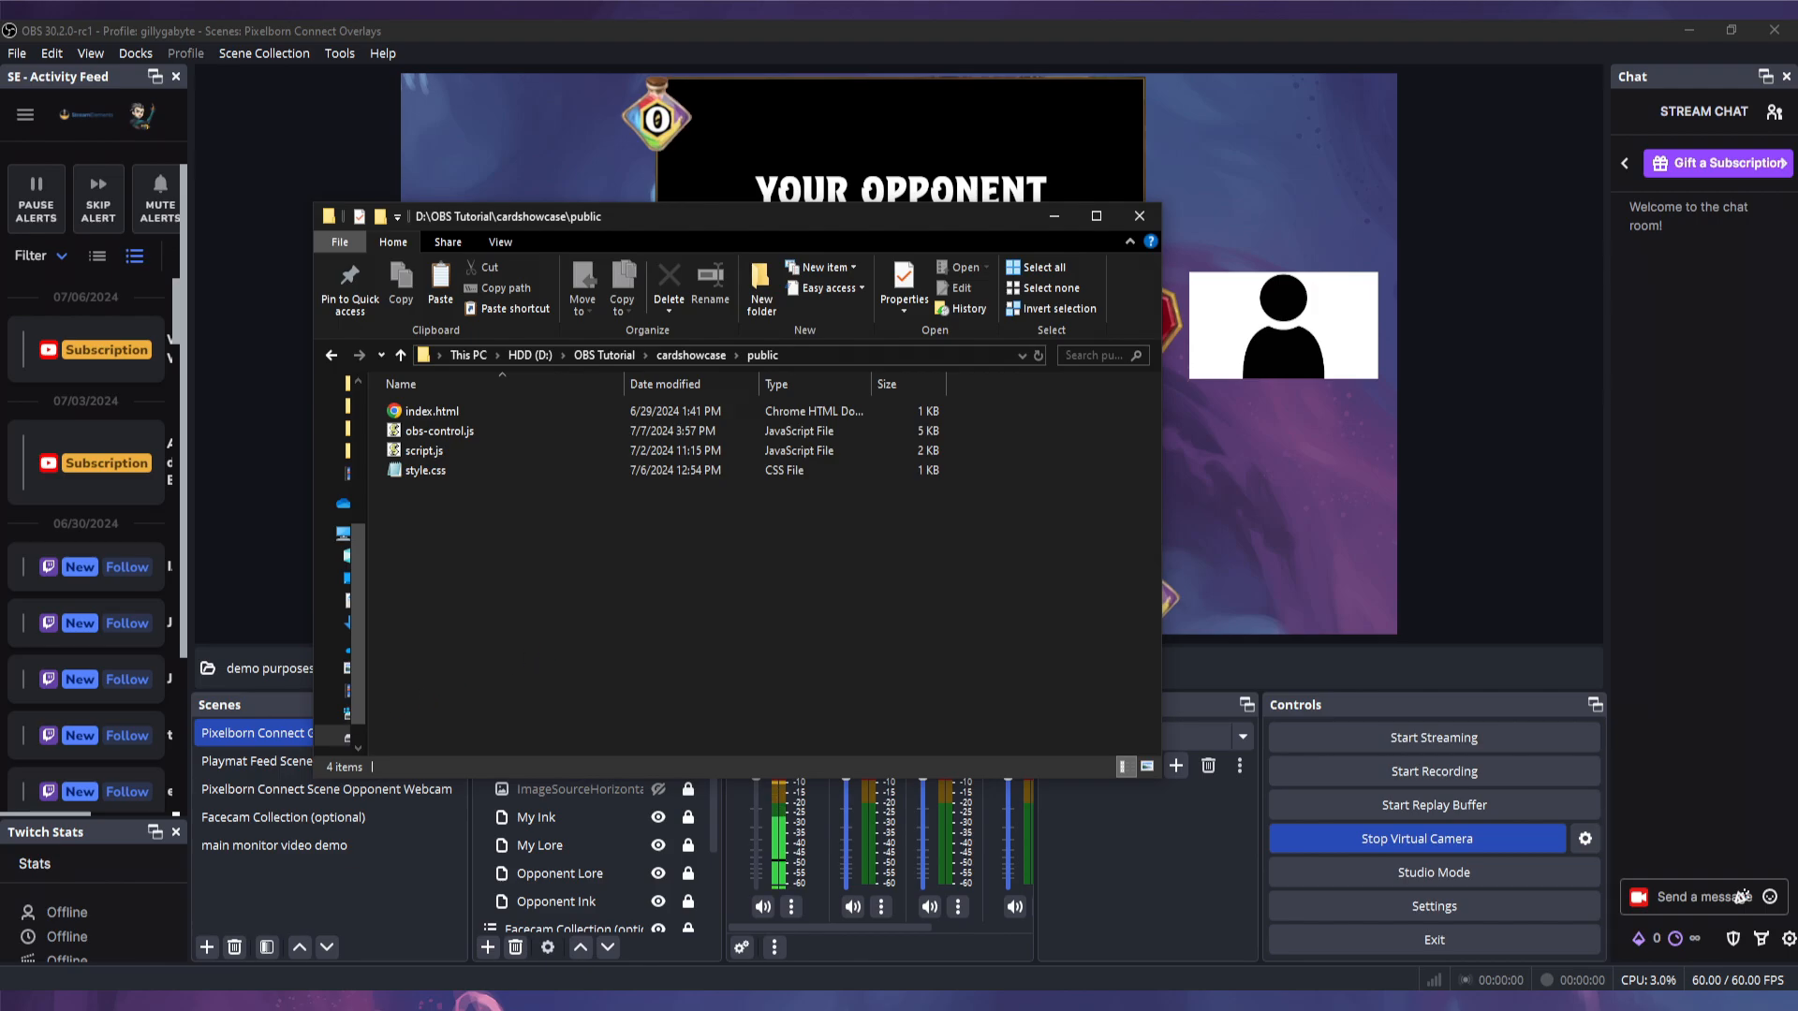
pyautogui.rightClick(448, 433)
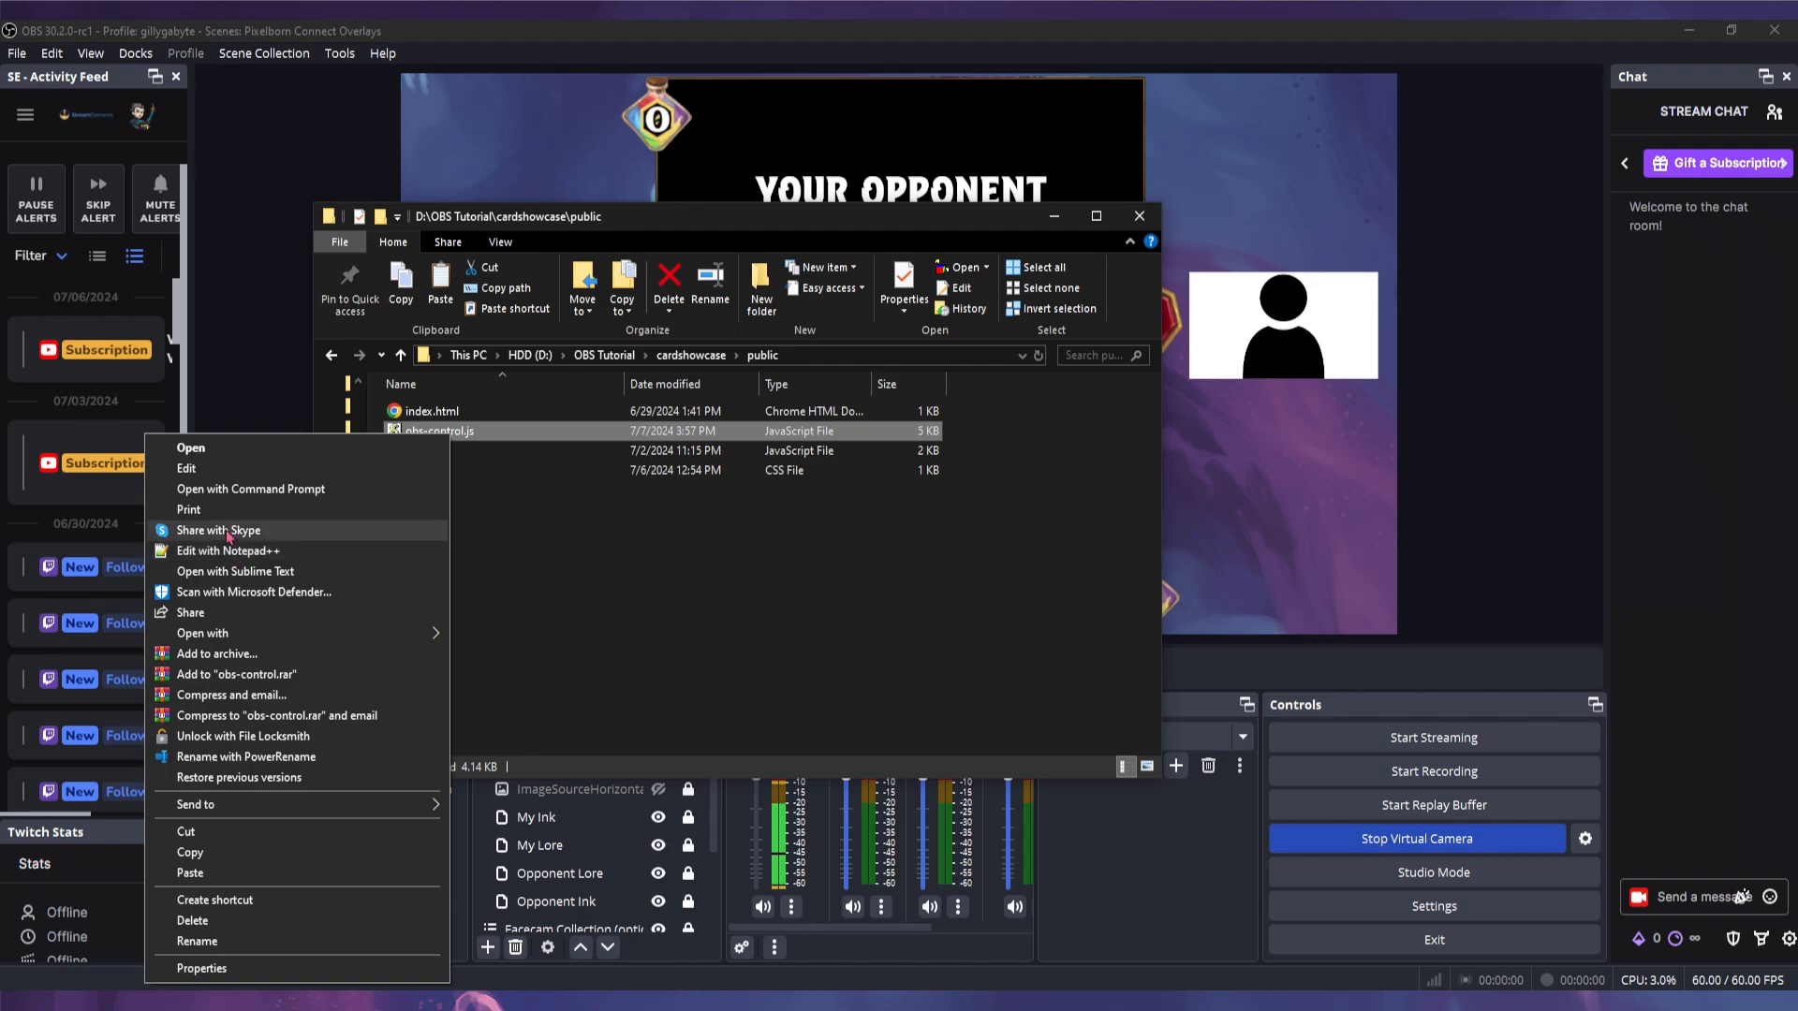
pyautogui.click(606, 579)
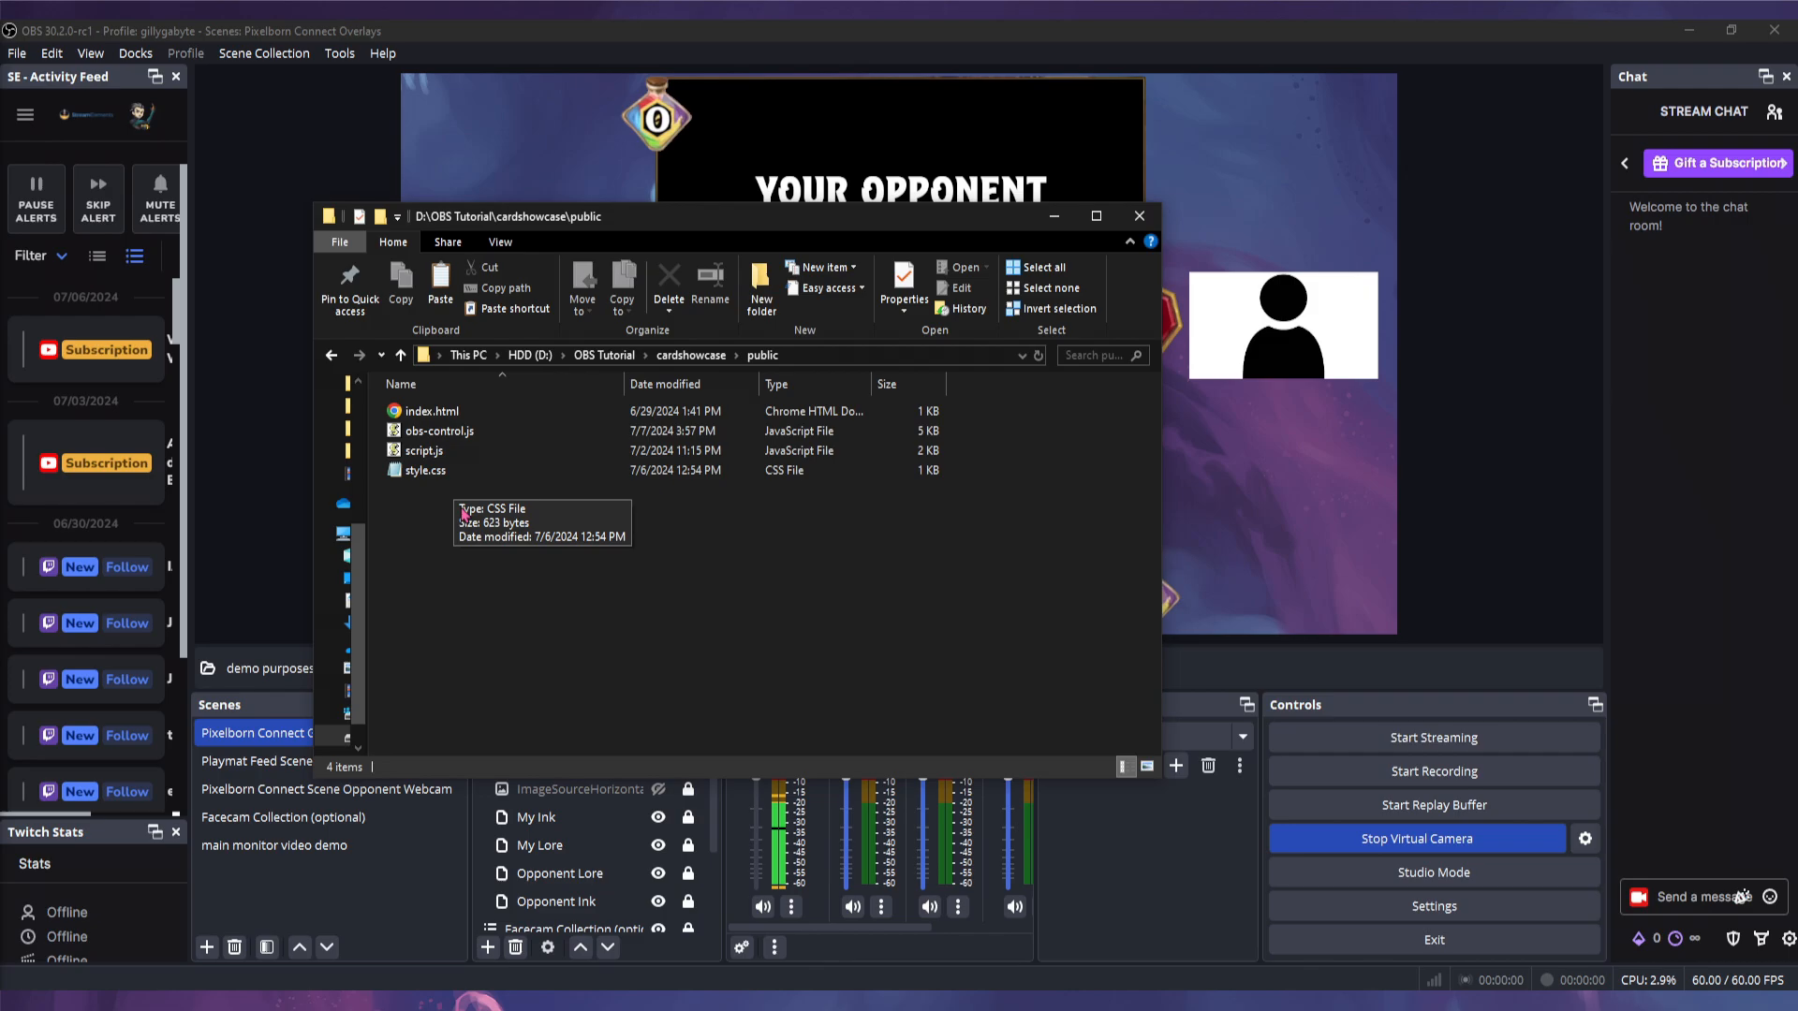
pyautogui.click(401, 356)
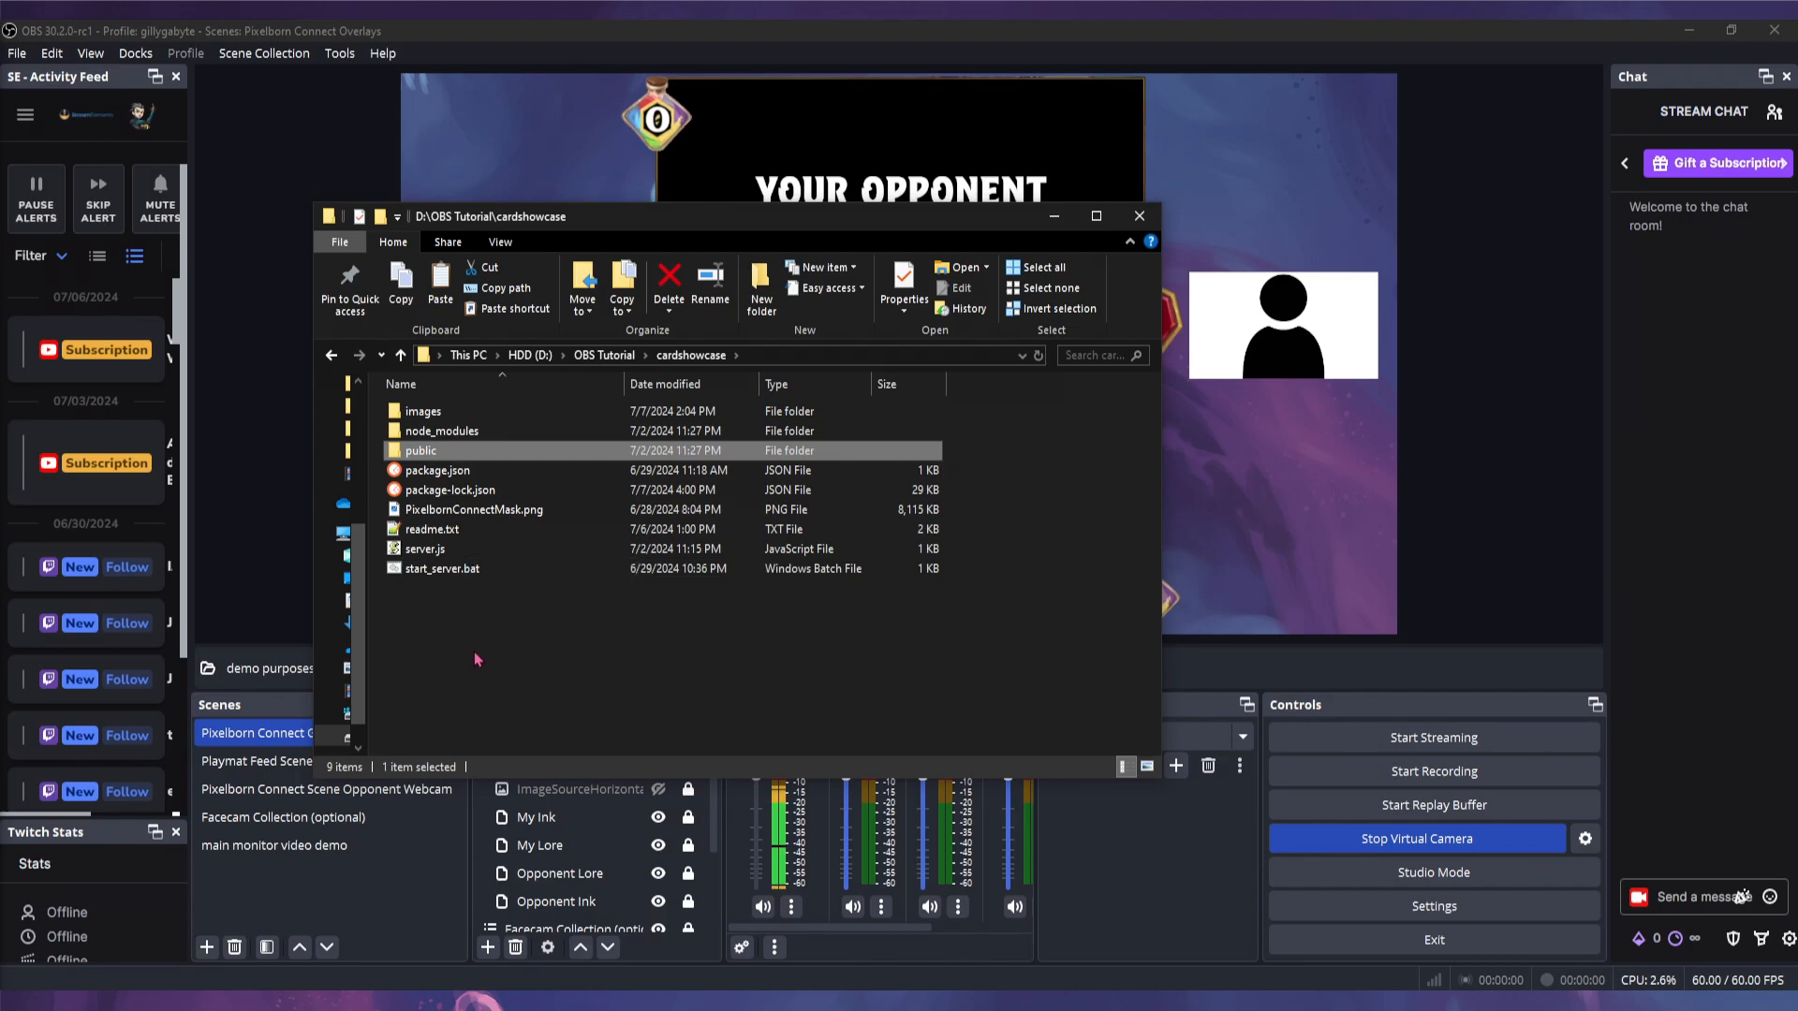
pyautogui.doubleClick(486, 451)
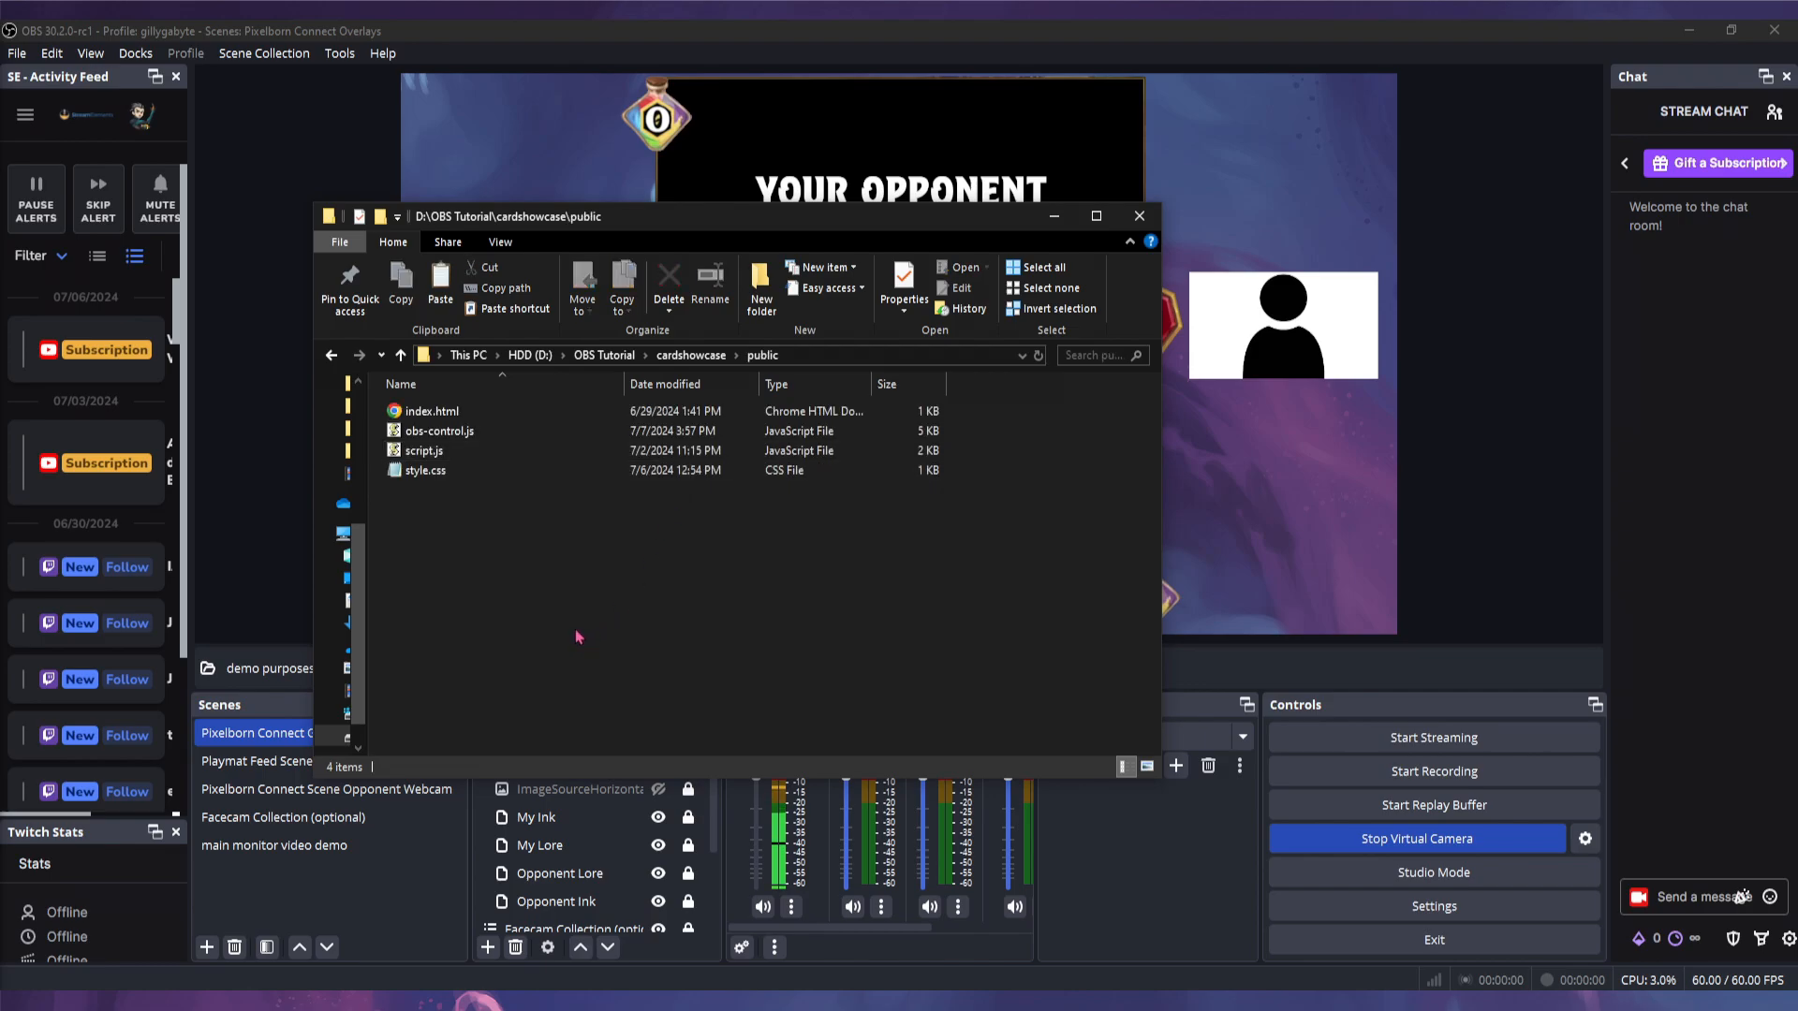
pyautogui.rightClick(464, 436)
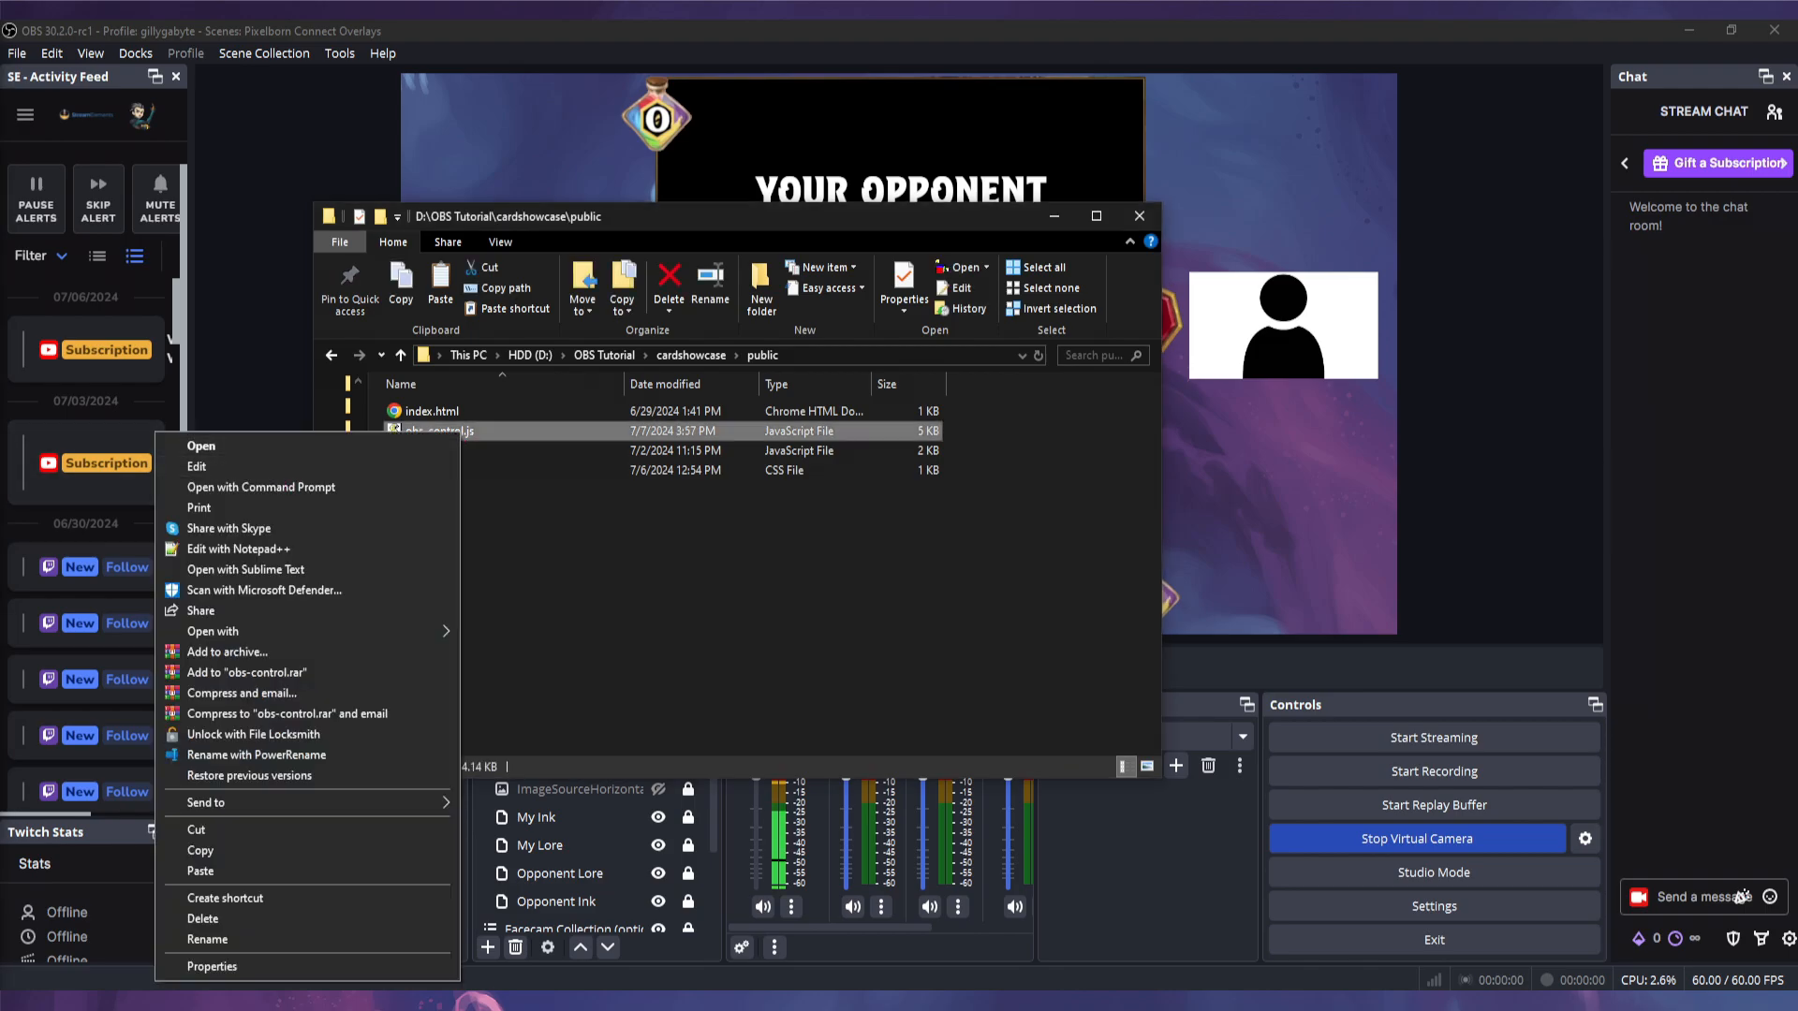
pyautogui.click(239, 549)
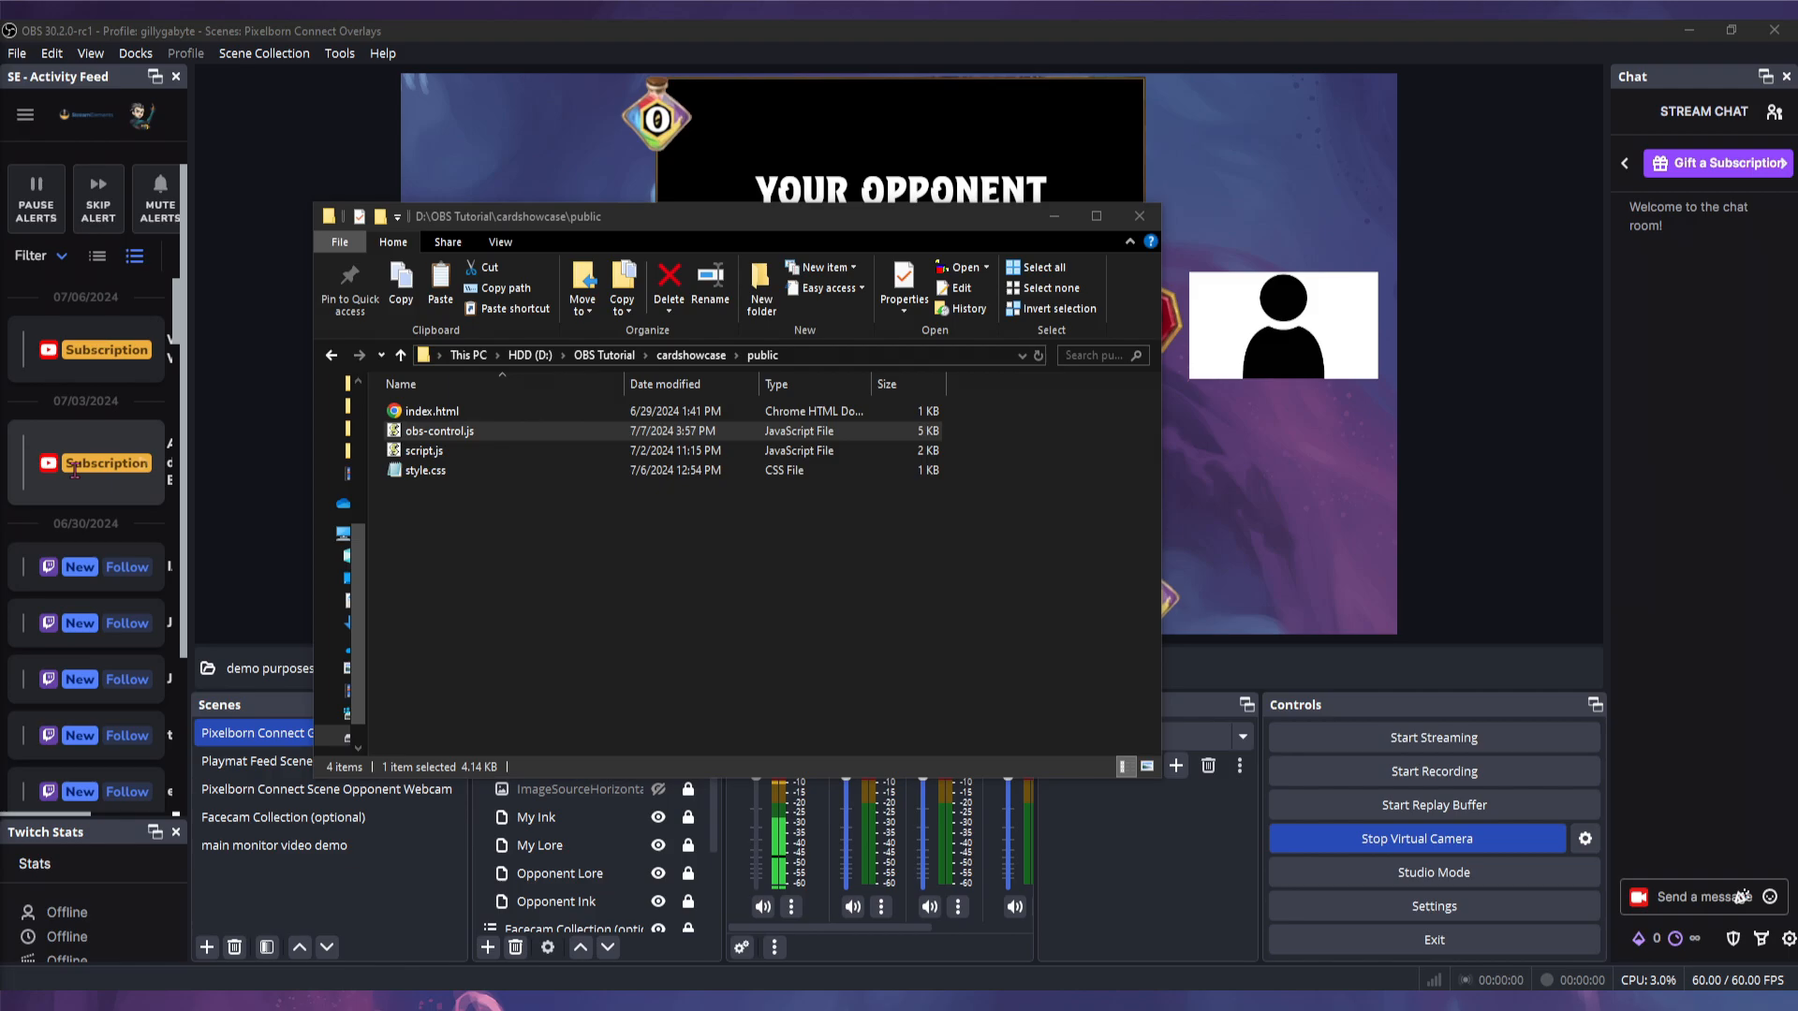
pyautogui.doubleClick(1240, 628)
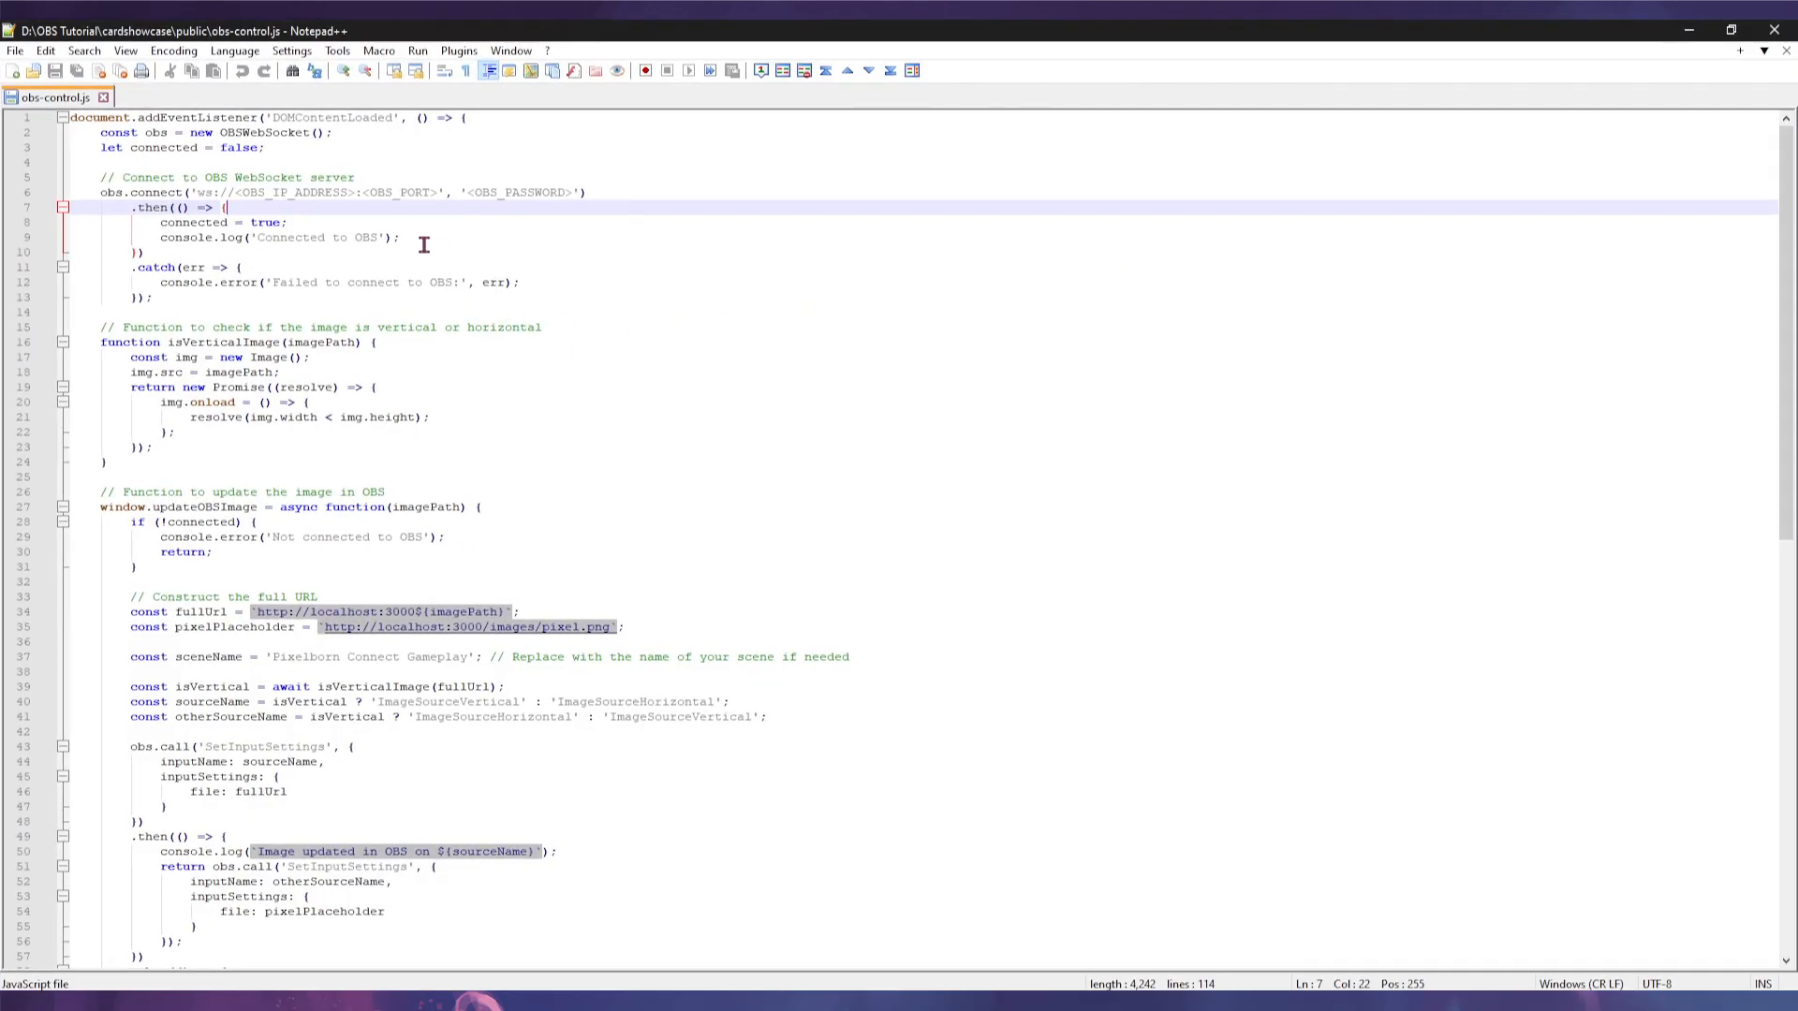
pyautogui.moveTo(588, 192); pyautogui.dragTo(74, 192)
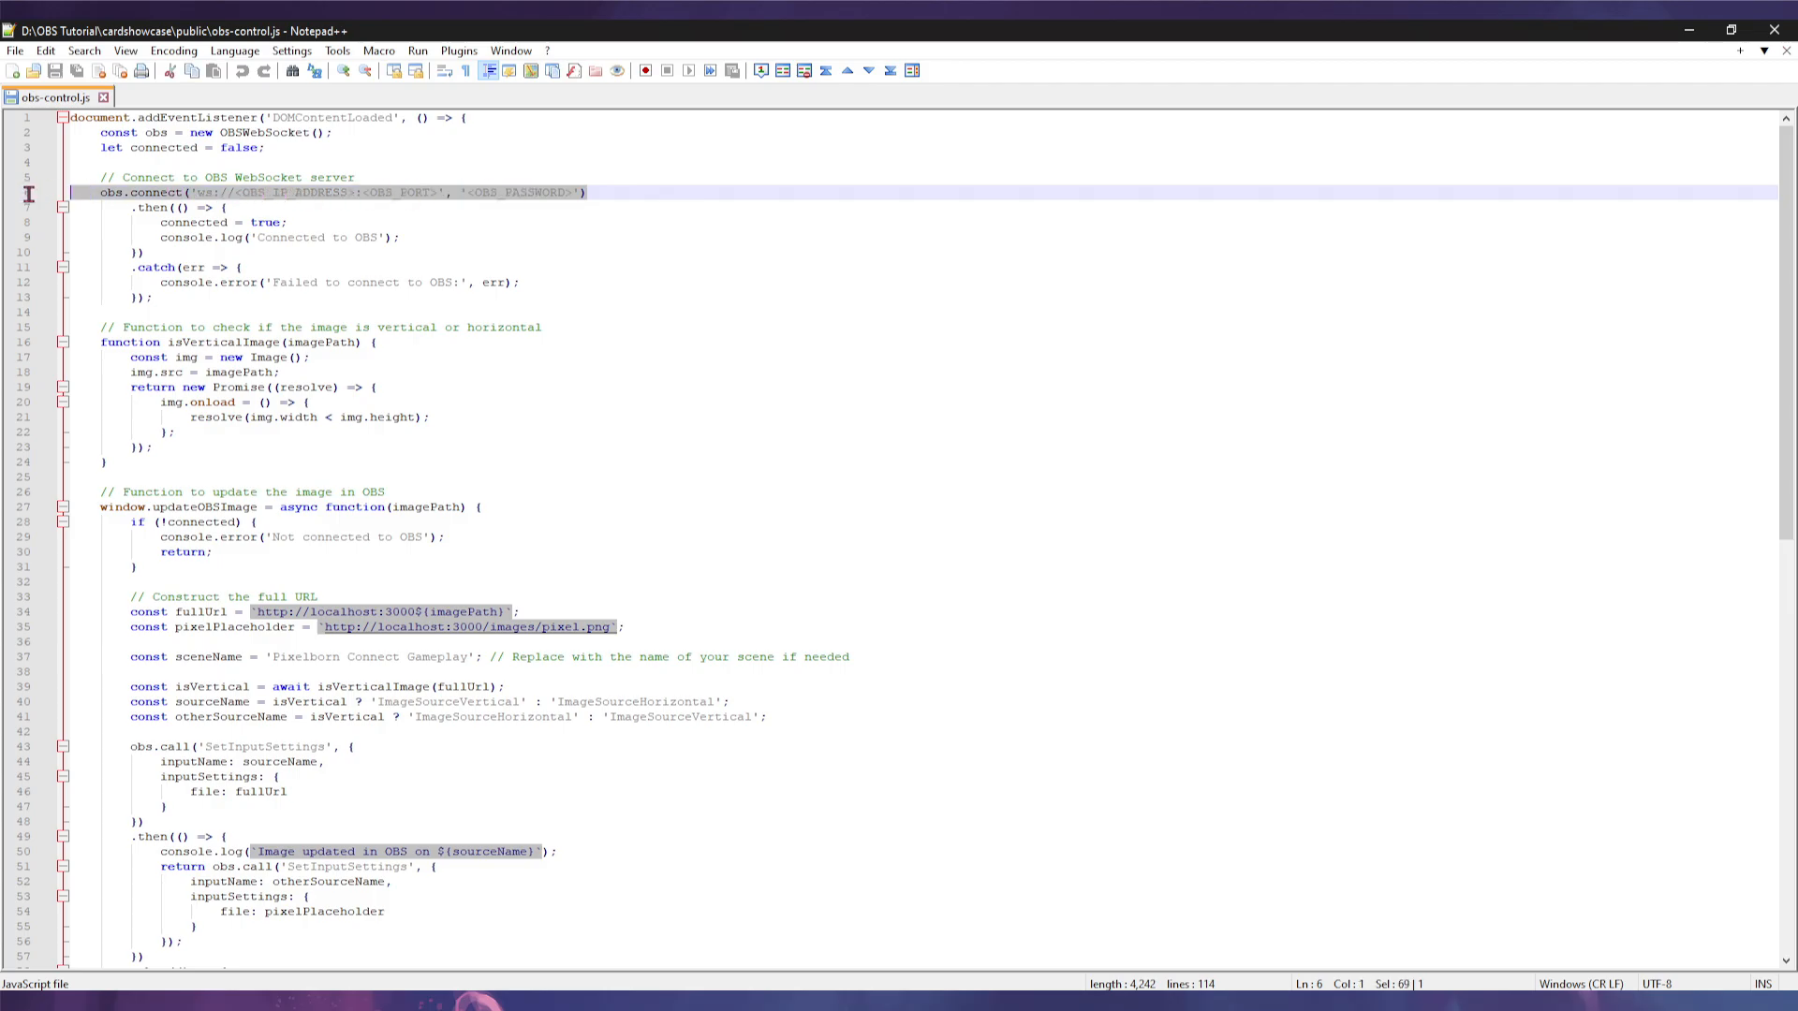
pyautogui.click(17, 194)
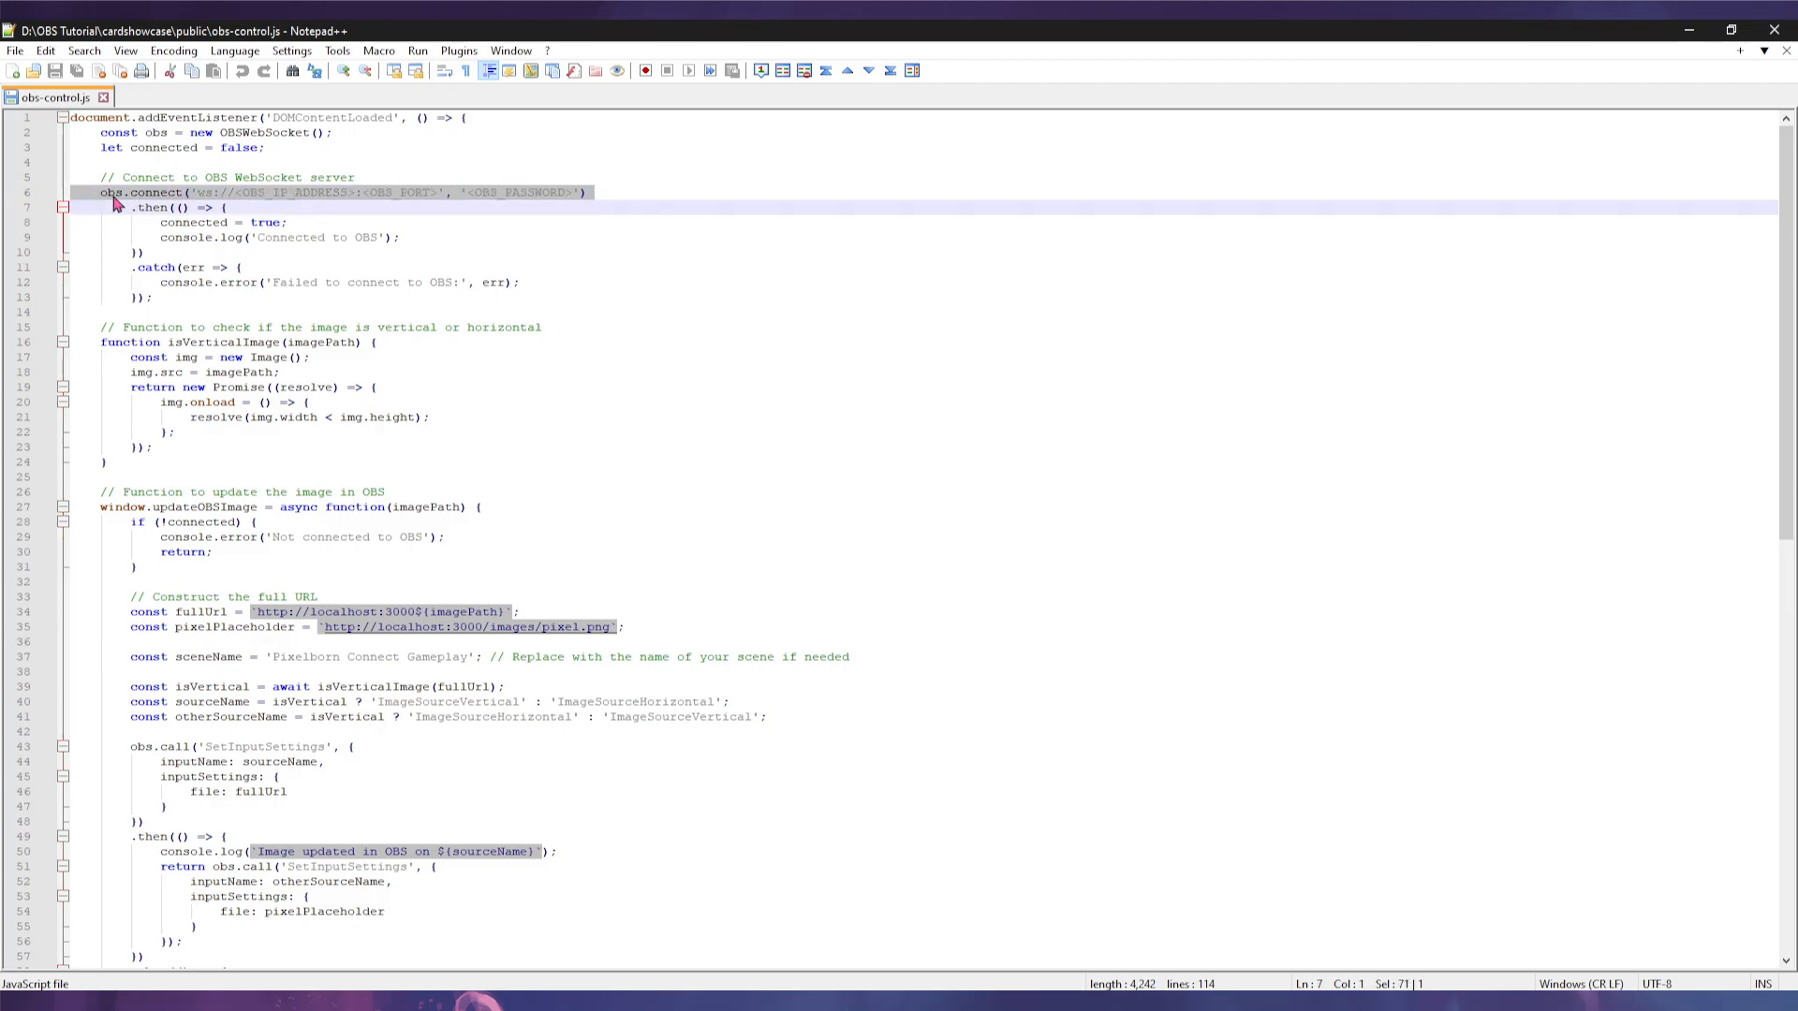
pyautogui.click(196, 193)
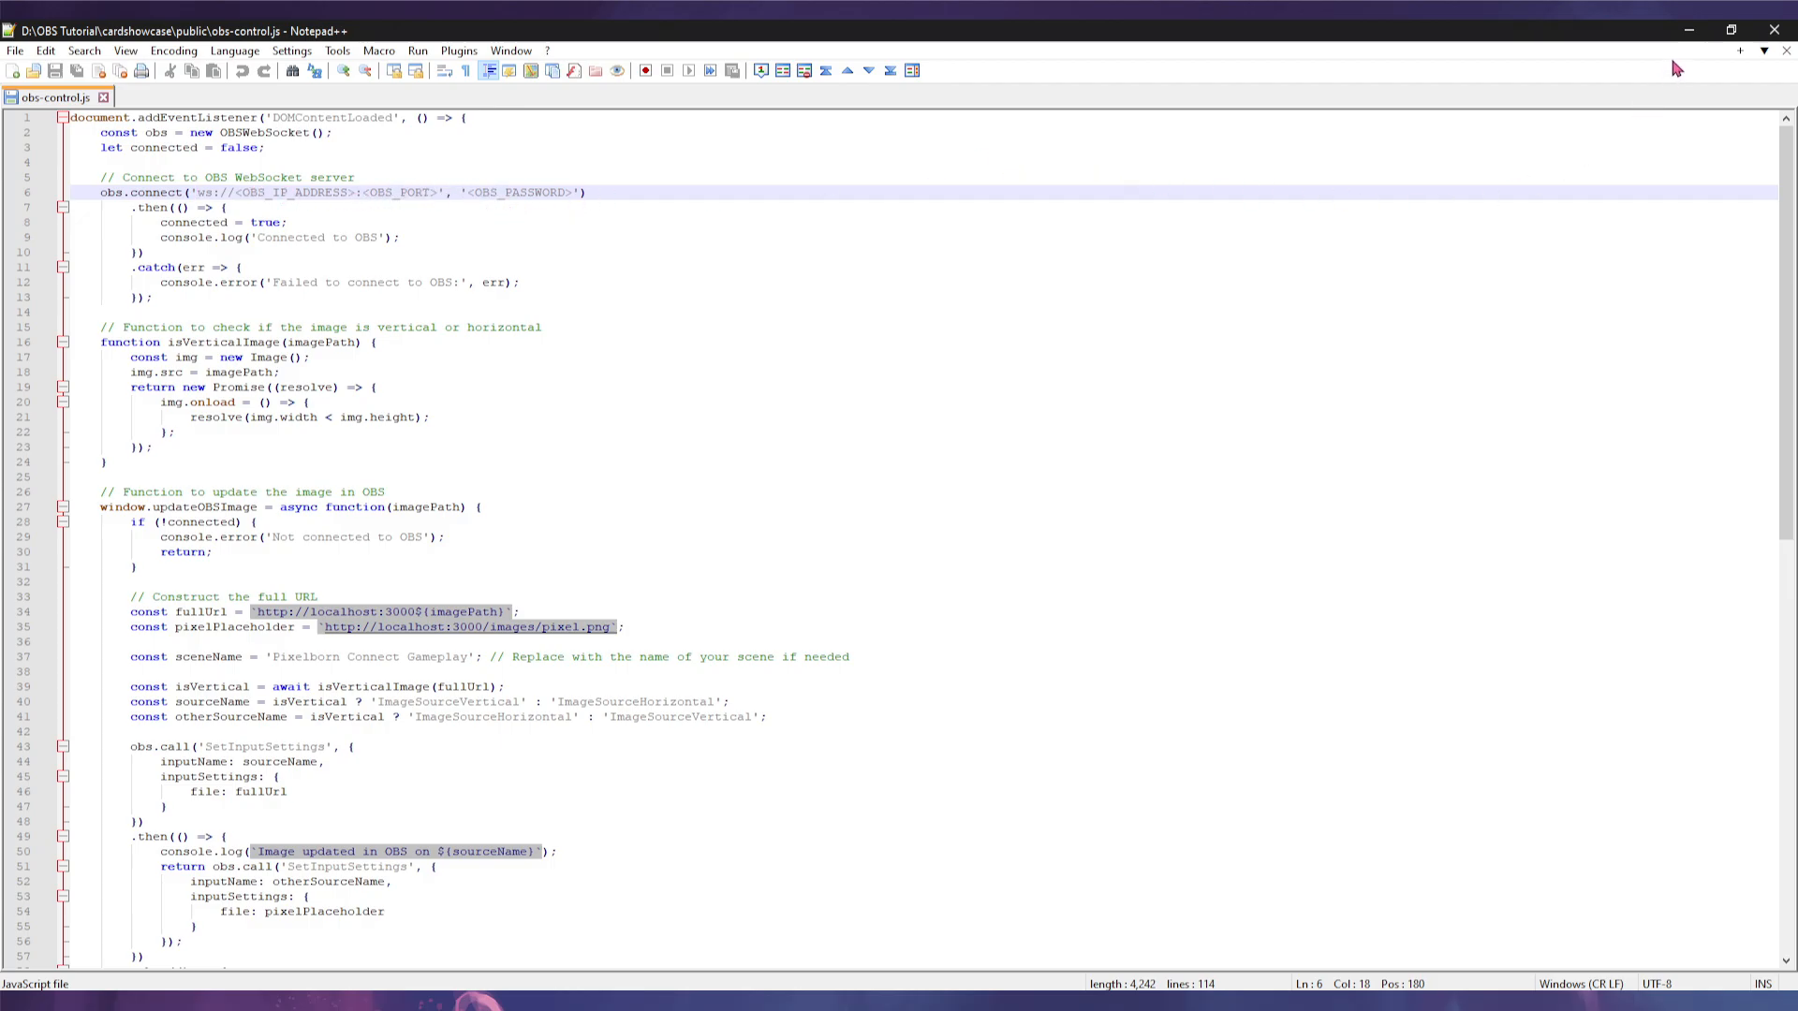
pyautogui.click(1690, 39)
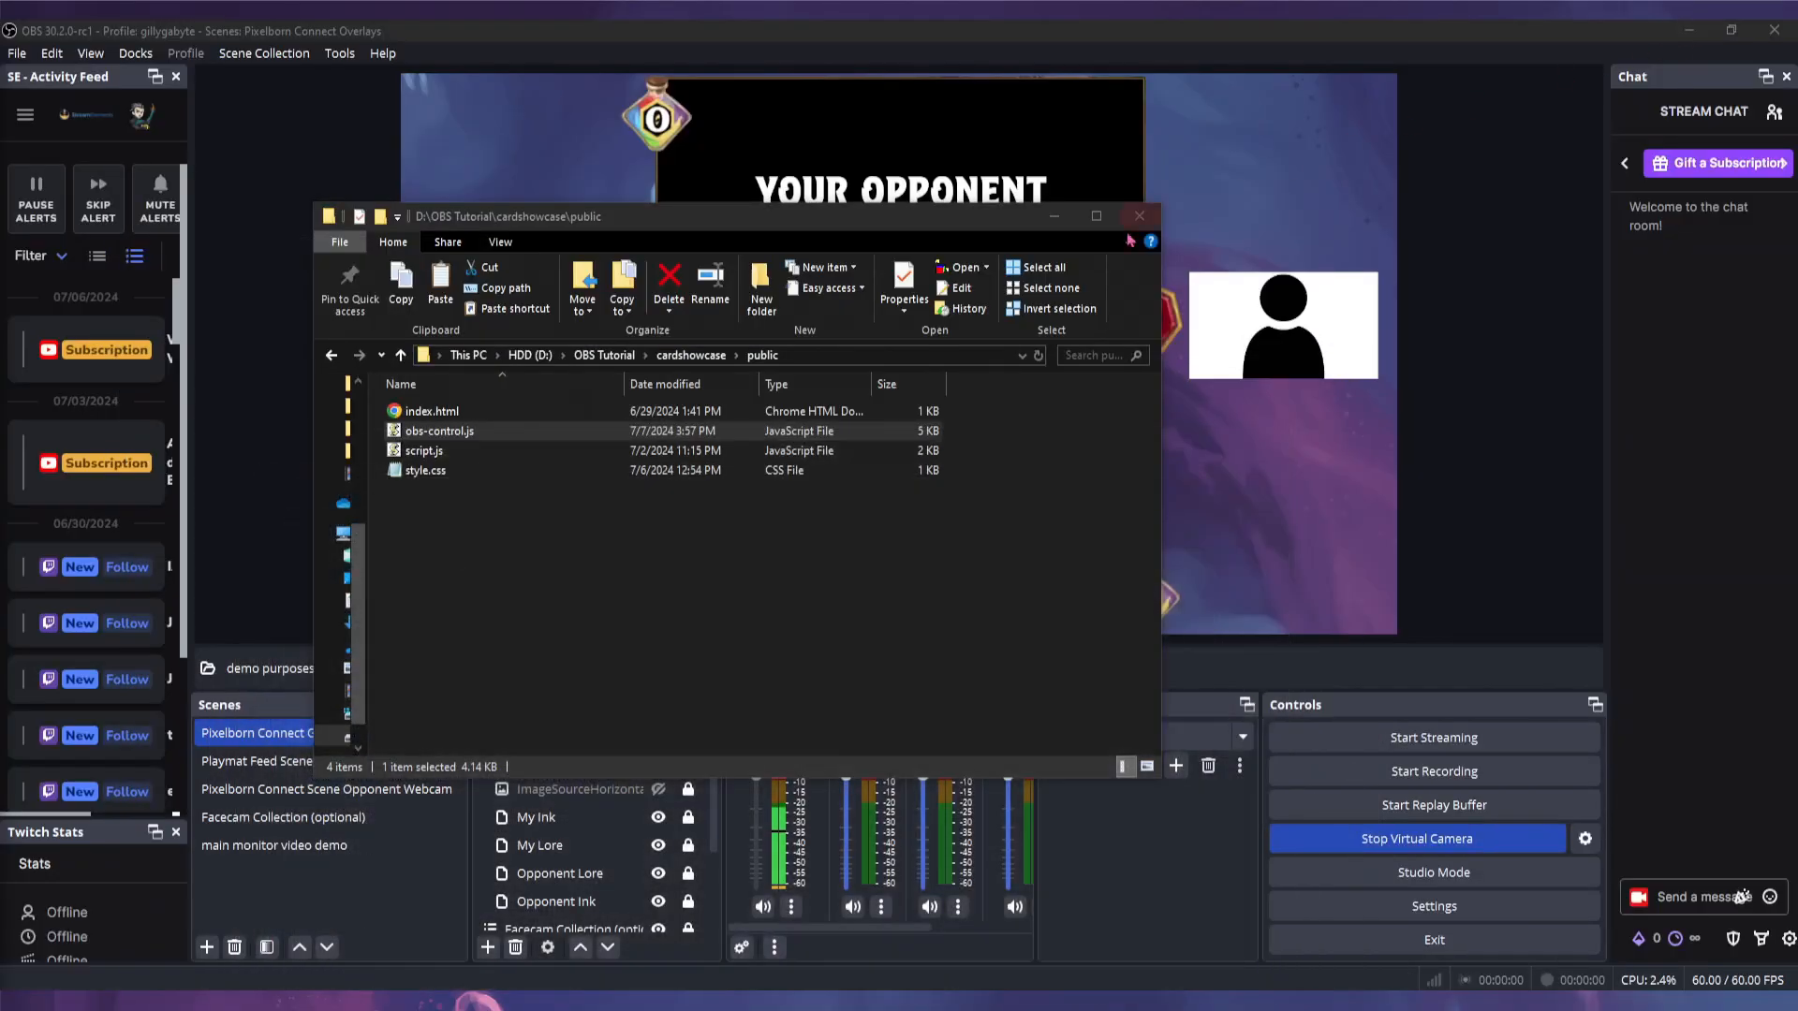
# - Minimize Explorer and open OBS's WebSocket Server Settings to check port 4455 and authentication
pyautogui.click(1058, 218)
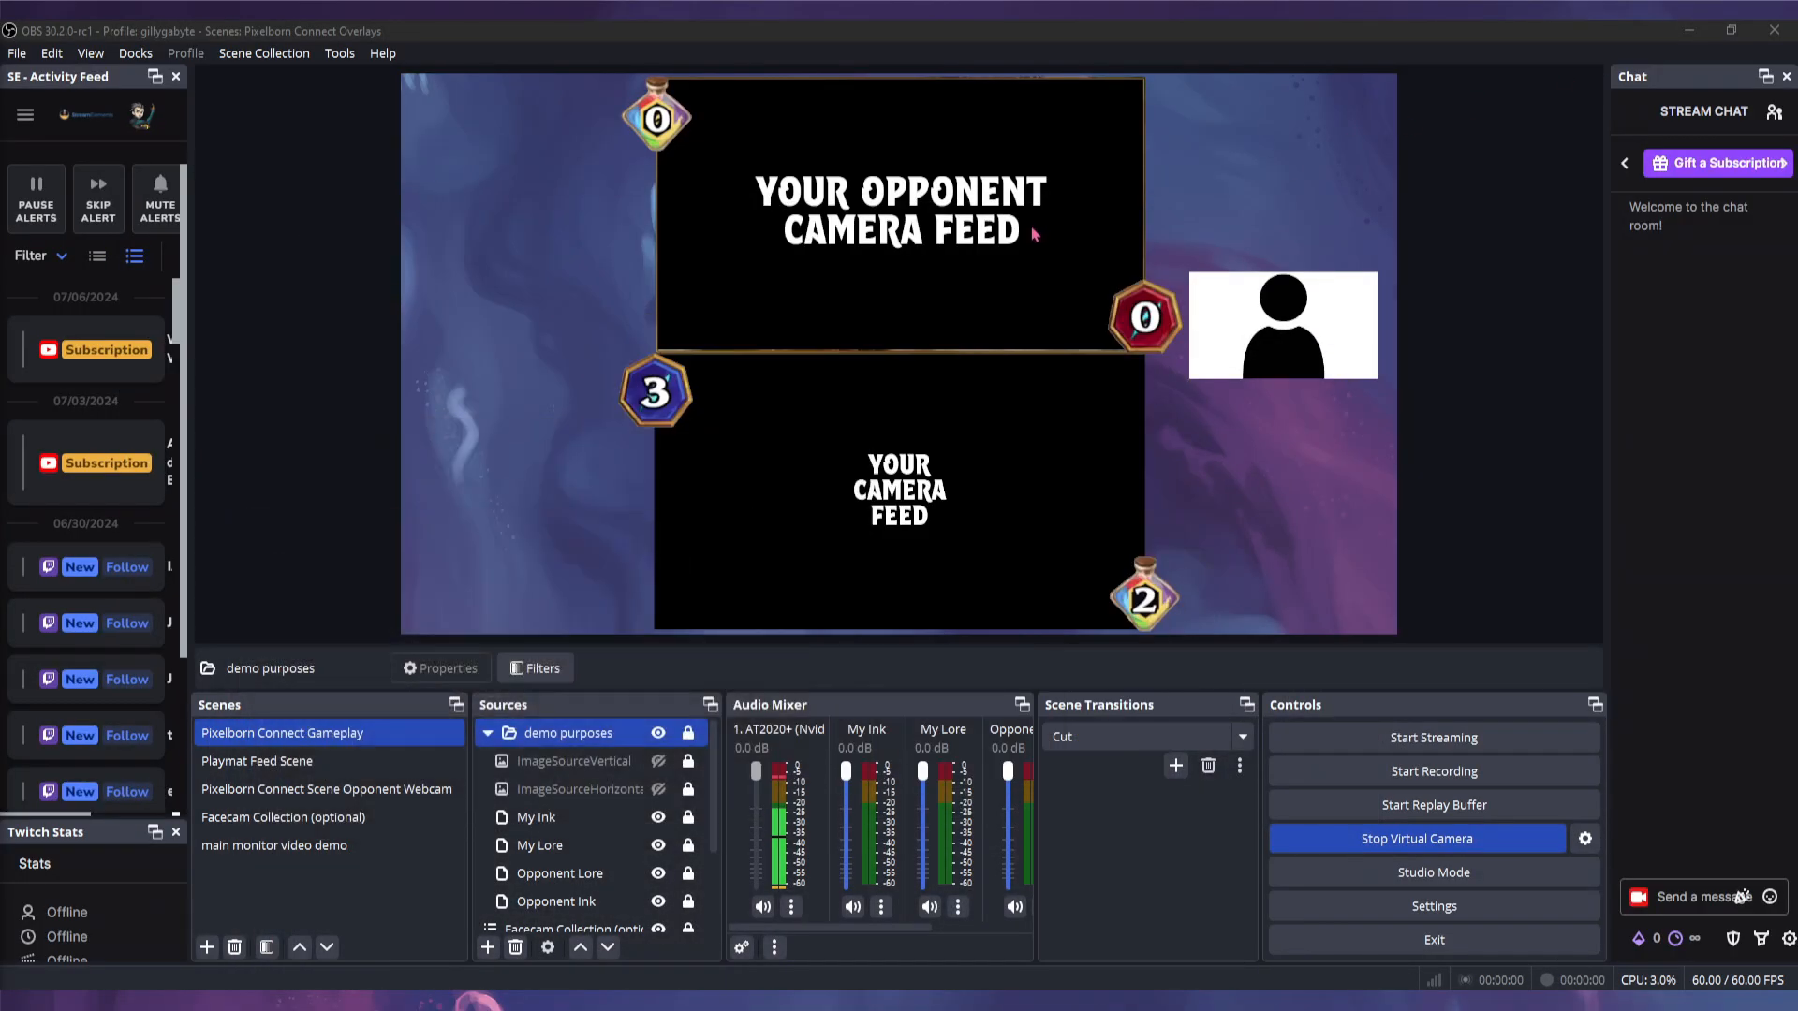
pyautogui.click(339, 53)
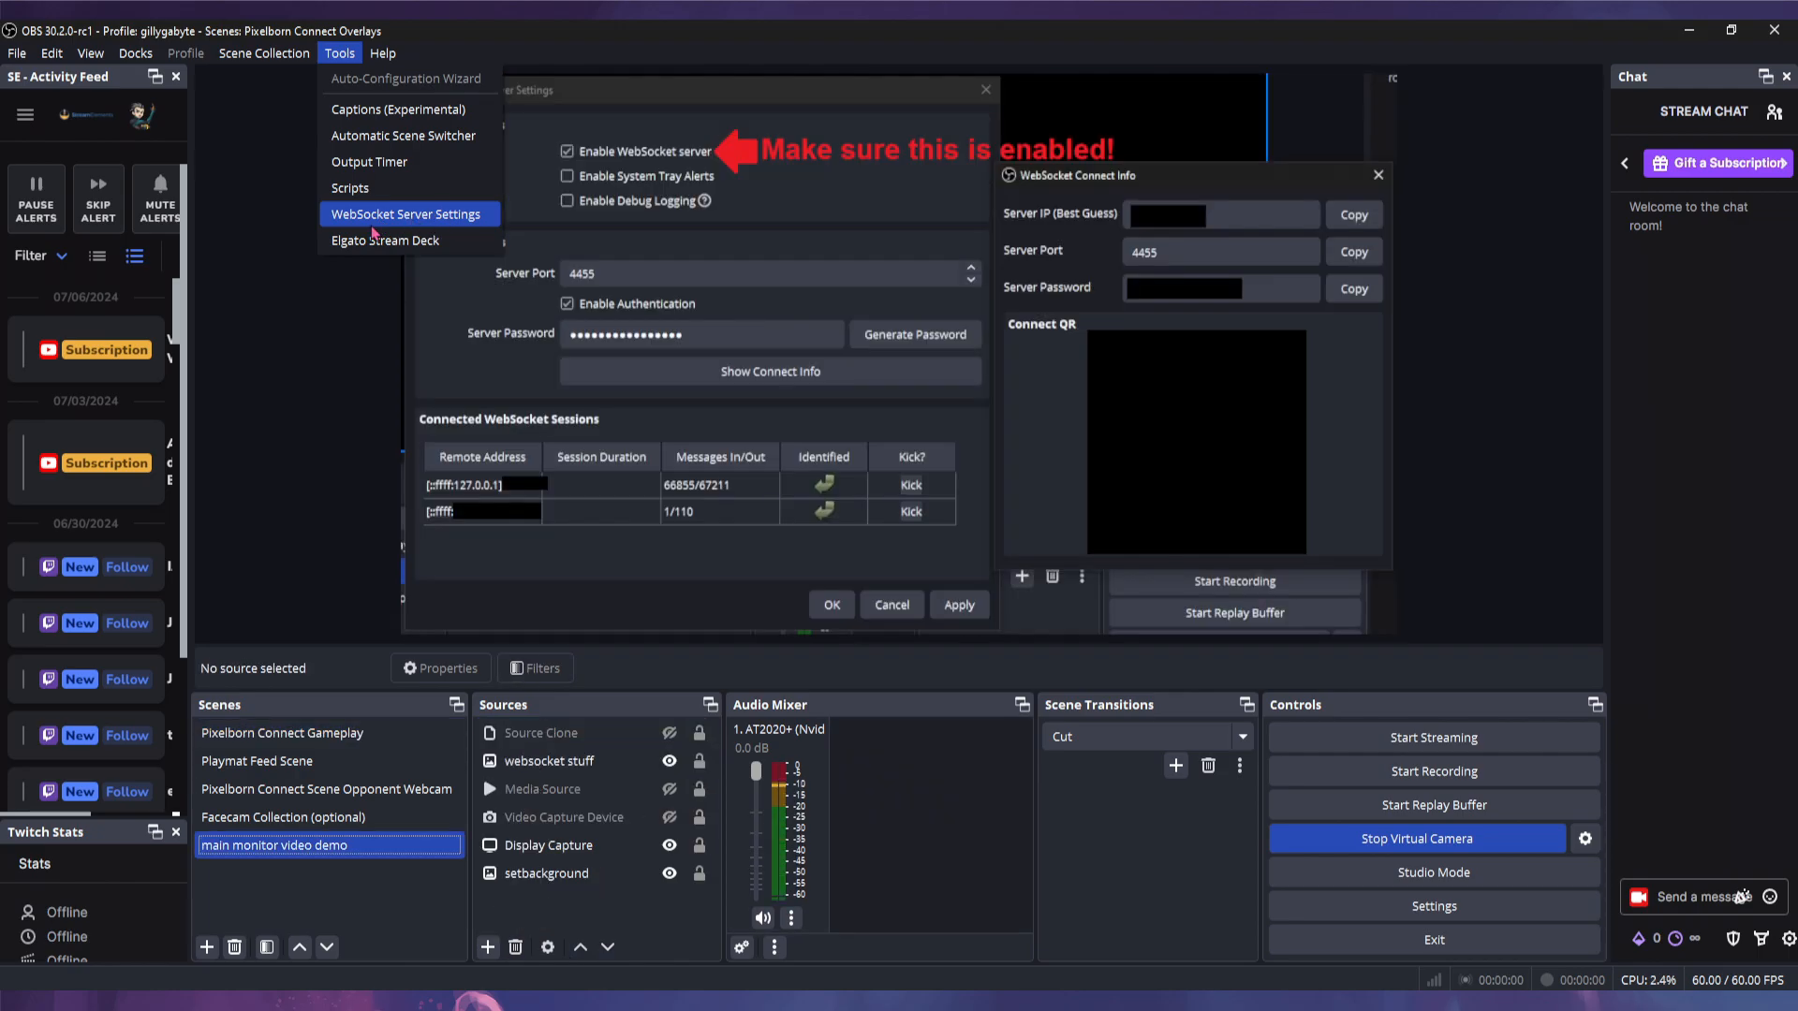
pyautogui.click(270, 219)
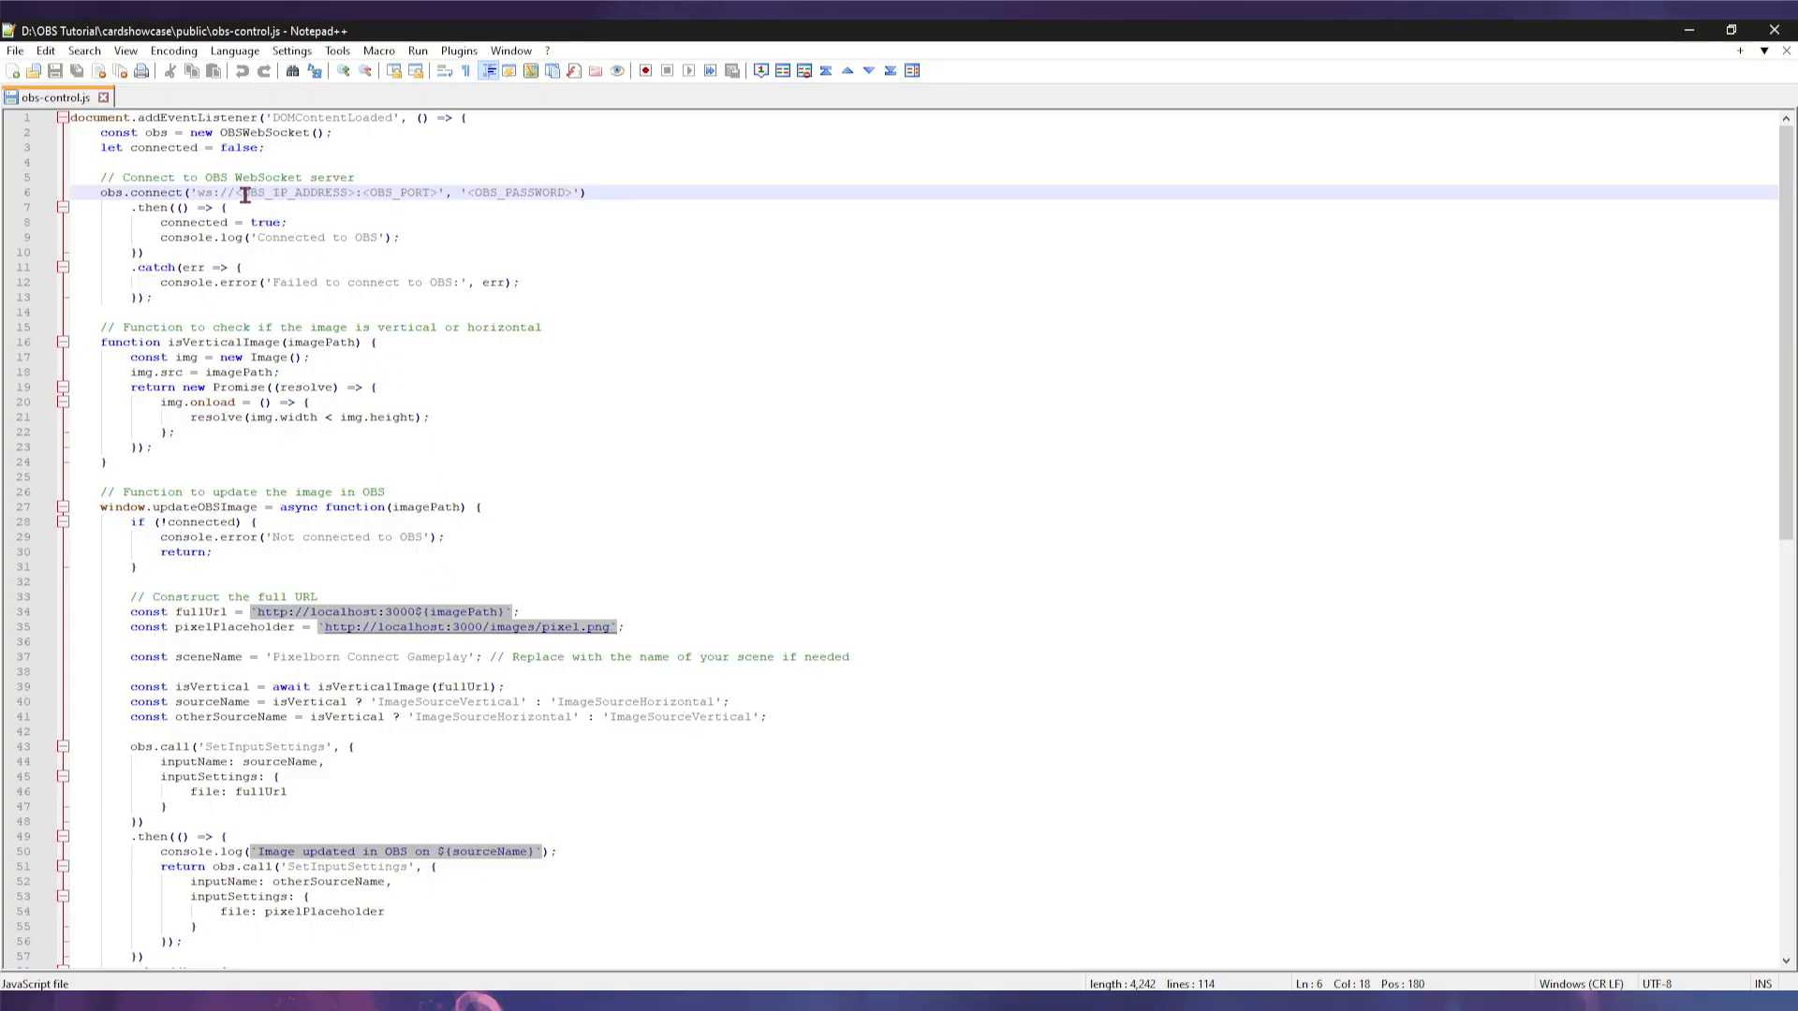
# - Replace <OBS_IP_ADDRESS> with 192.168.1.1 and the port placeholder with 4455 on line 6
pyautogui.moveTo(235, 193); pyautogui.dragTo(355, 193)
pyautogui.write('yourip')
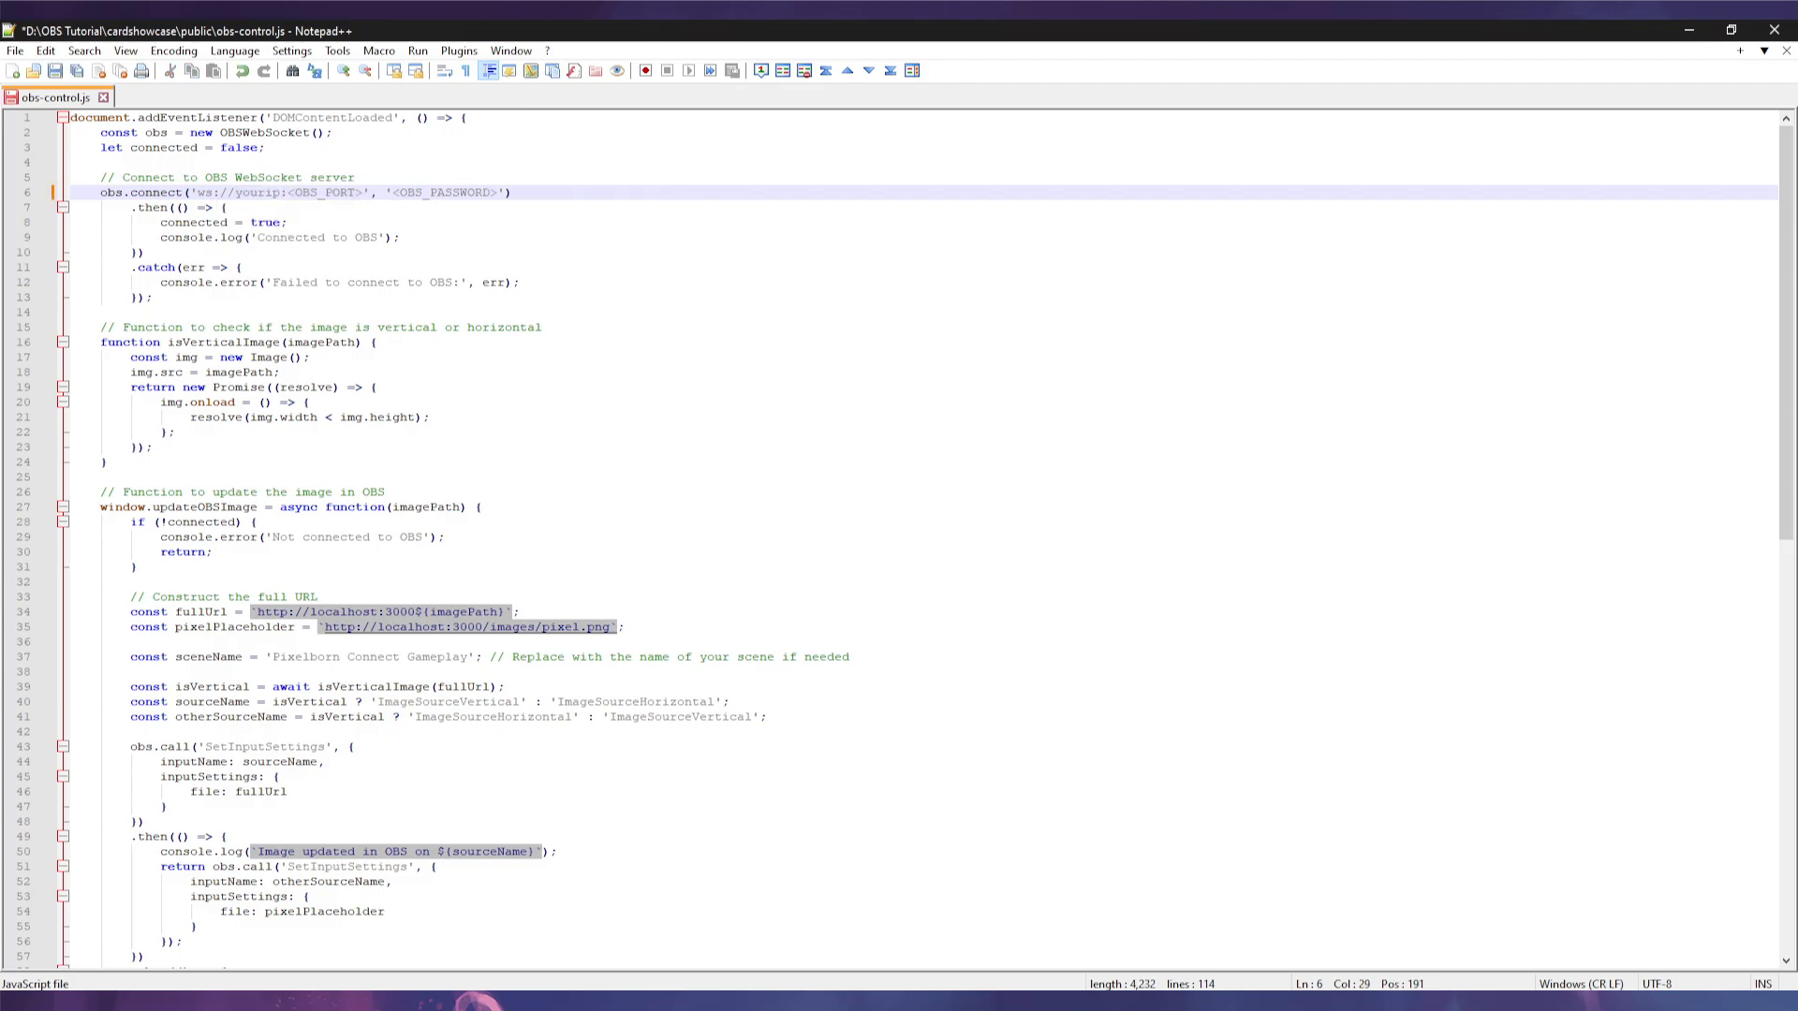
pyautogui.write('192.168.1.1')
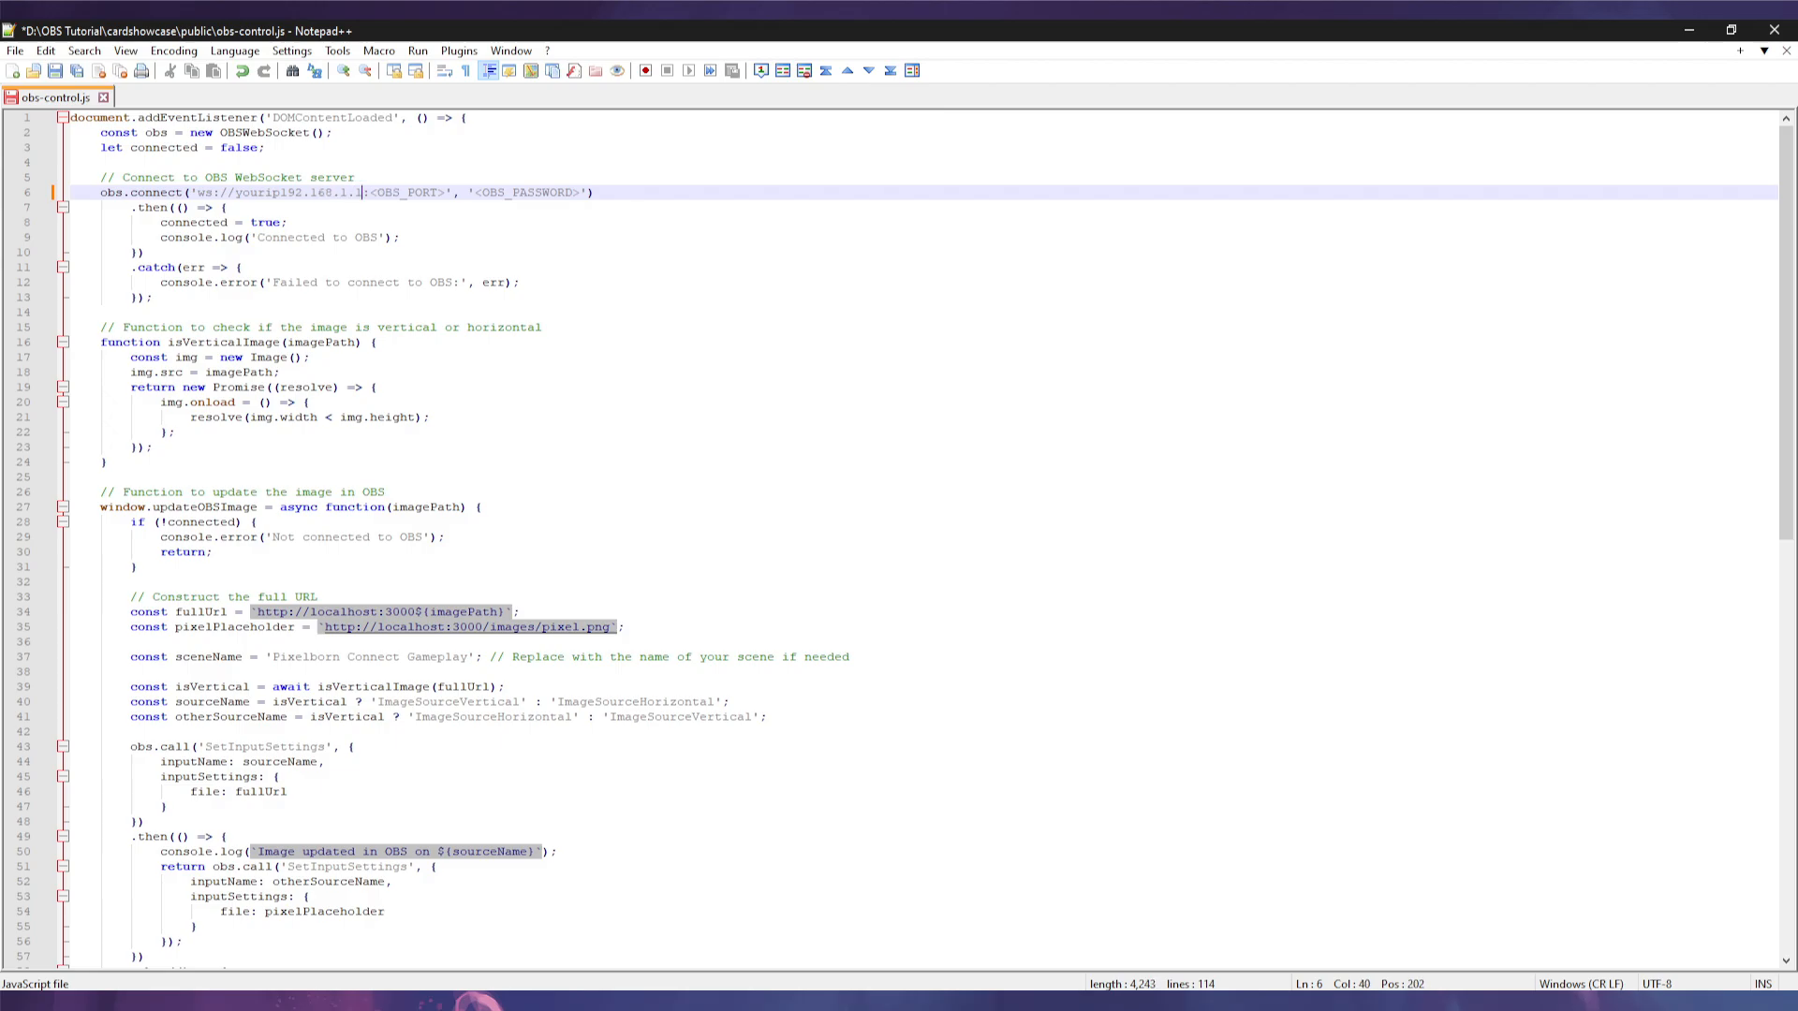
pyautogui.moveTo(281, 195); pyautogui.dragTo(401, 195)
pyautogui.press('BackSpace')
pyautogui.write('4455')
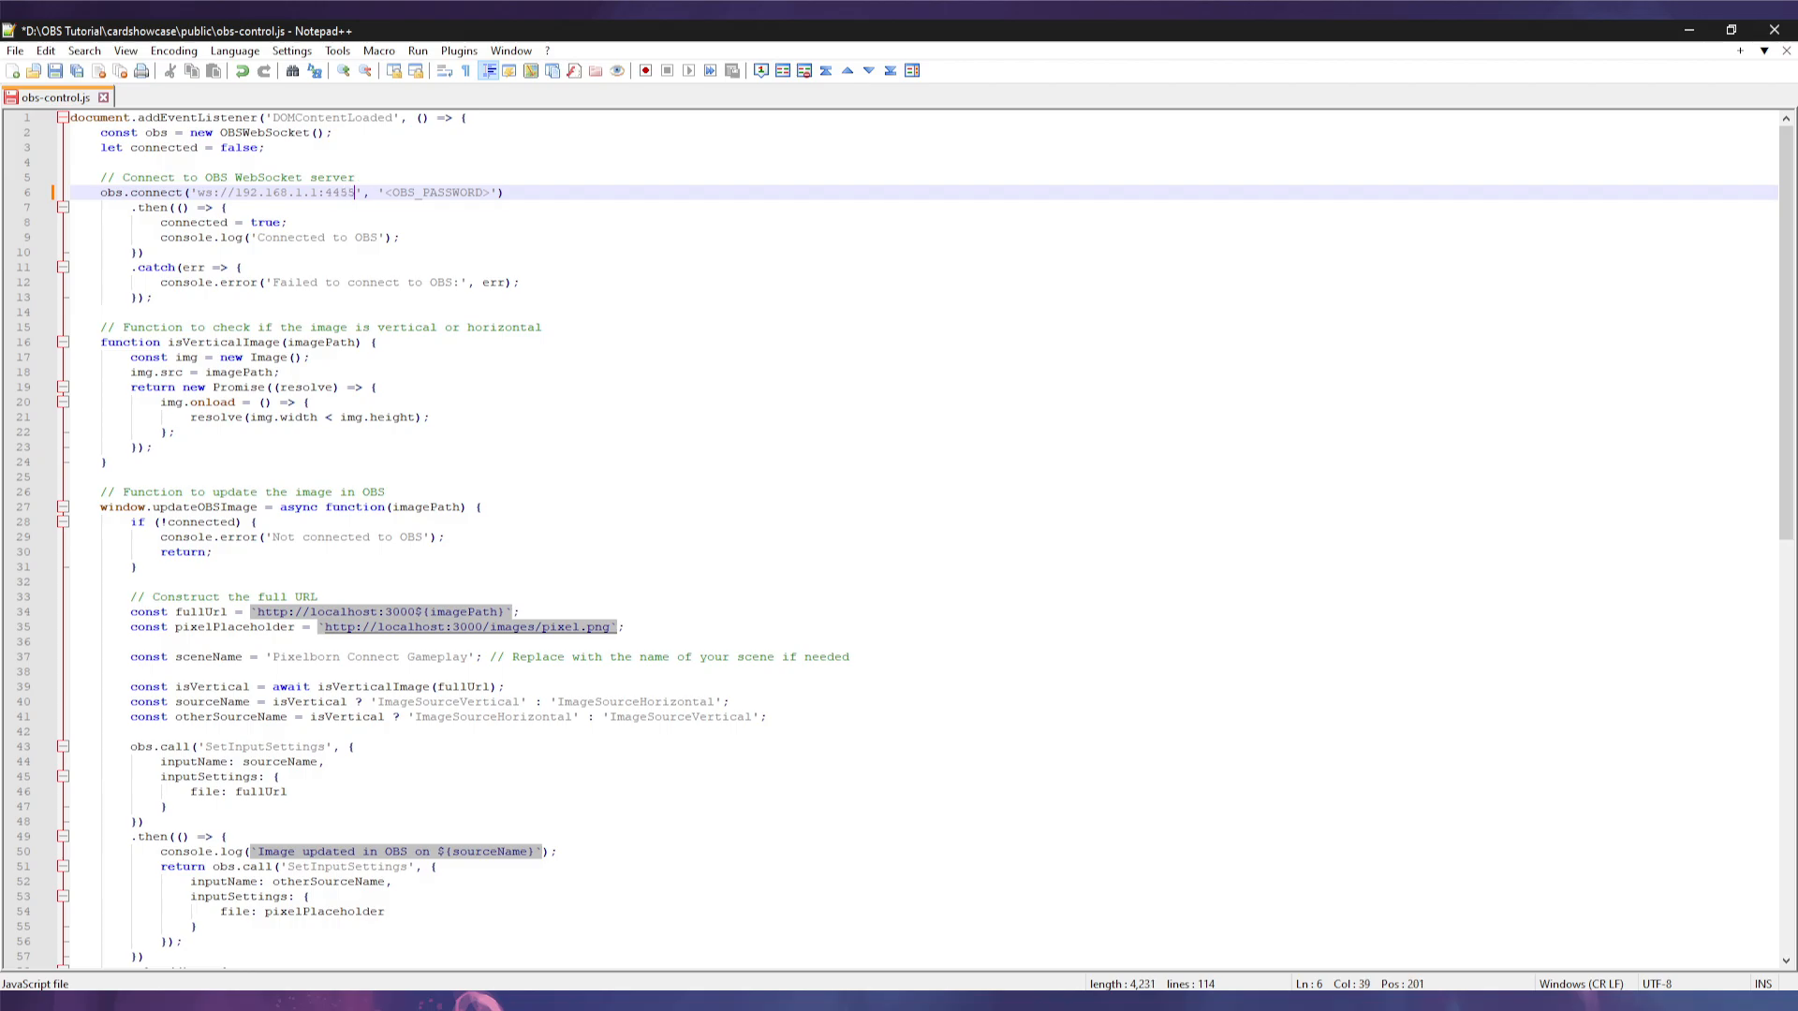
# - Replace the <OBS_PASSWORD> placeholder with the WebSocket server password
pyautogui.moveTo(384, 193); pyautogui.dragTo(491, 194)
pyautogui.press('BackSpace')
pyautogui.write('yourpass')
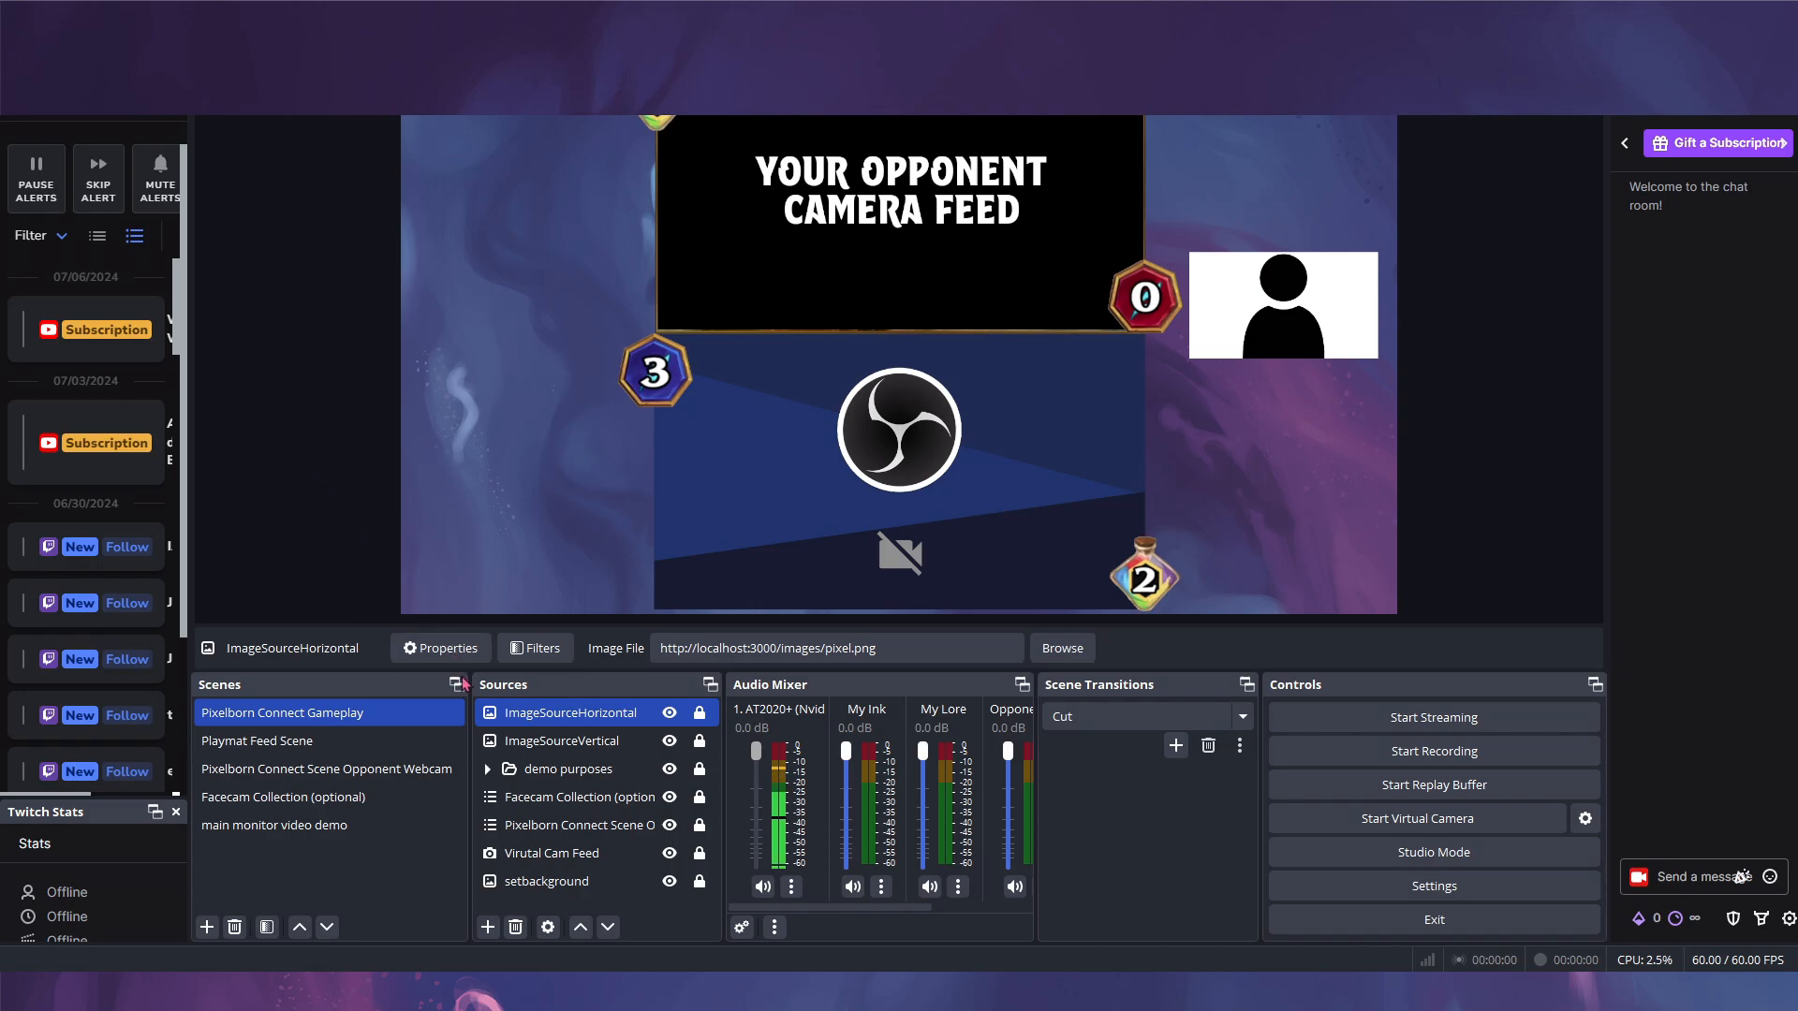
pyautogui.keyDown('ctrl'); pyautogui.click(539, 740); pyautogui.keyUp('ctrl')
pyautogui.keyDown('ctrl'); pyautogui.click(537, 736); pyautogui.keyUp('ctrl')
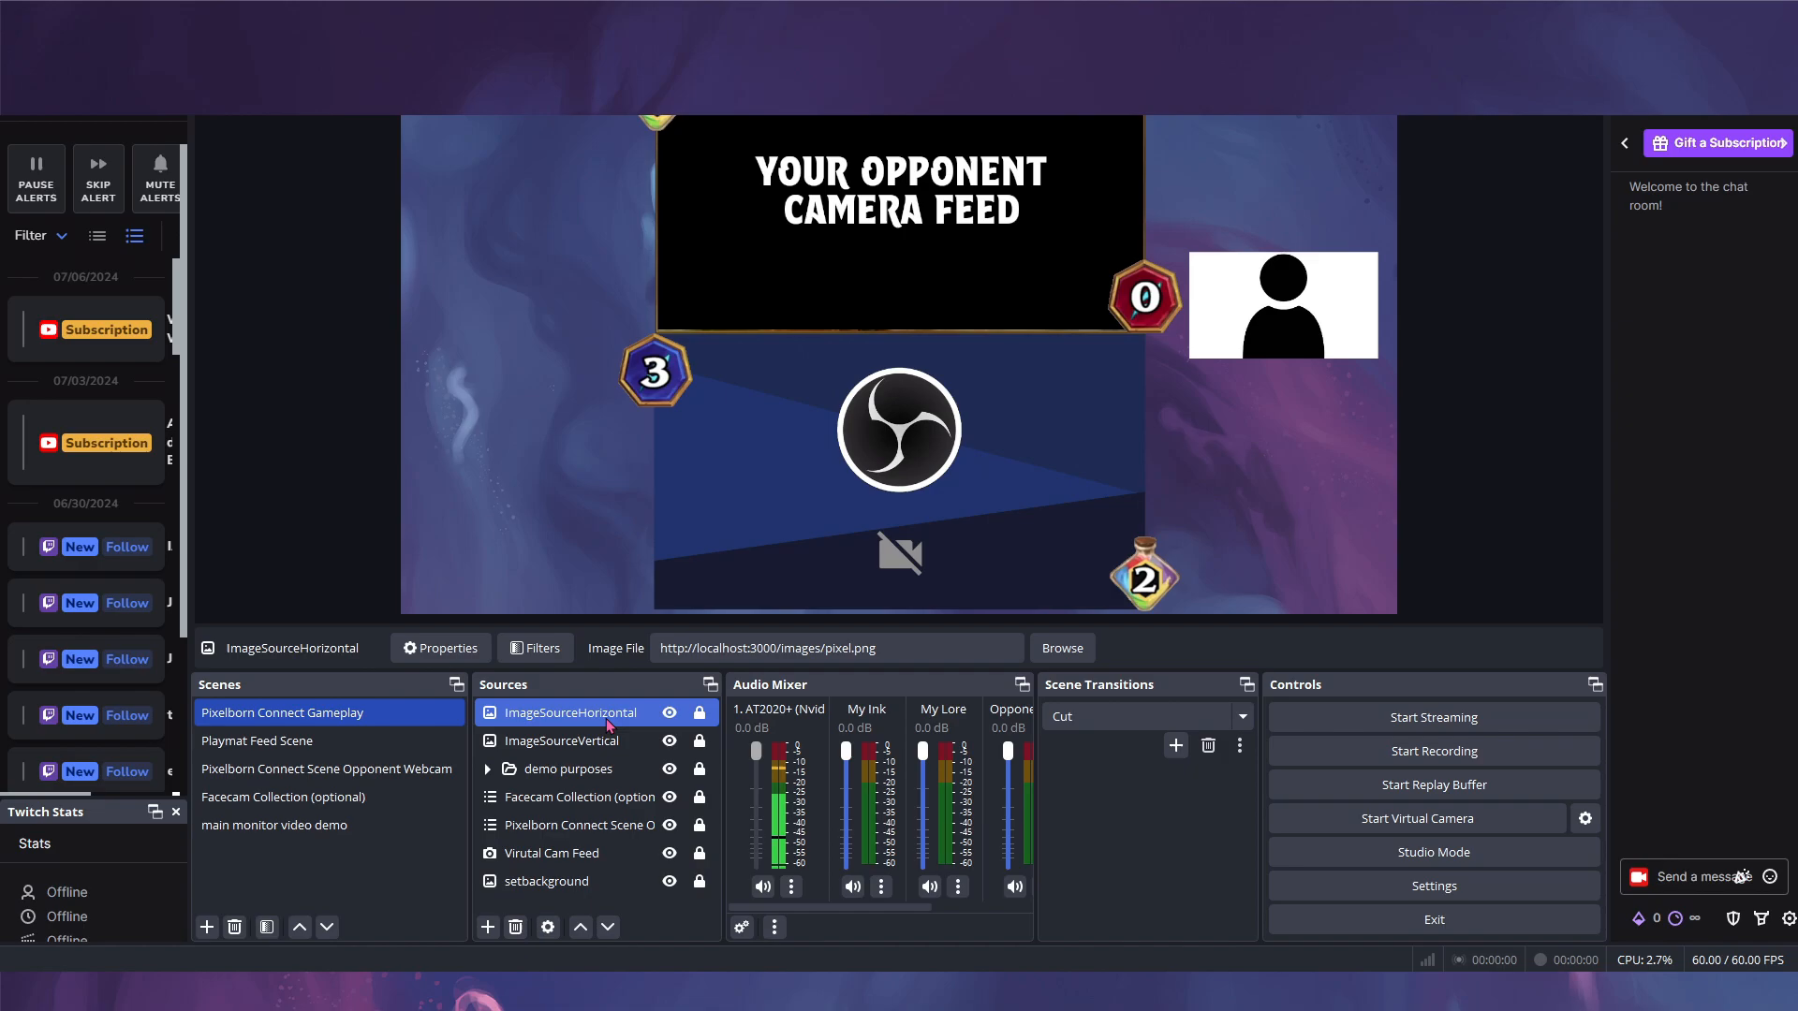
pyautogui.keyDown('ctrl'); pyautogui.click(538, 744); pyautogui.keyUp('ctrl')
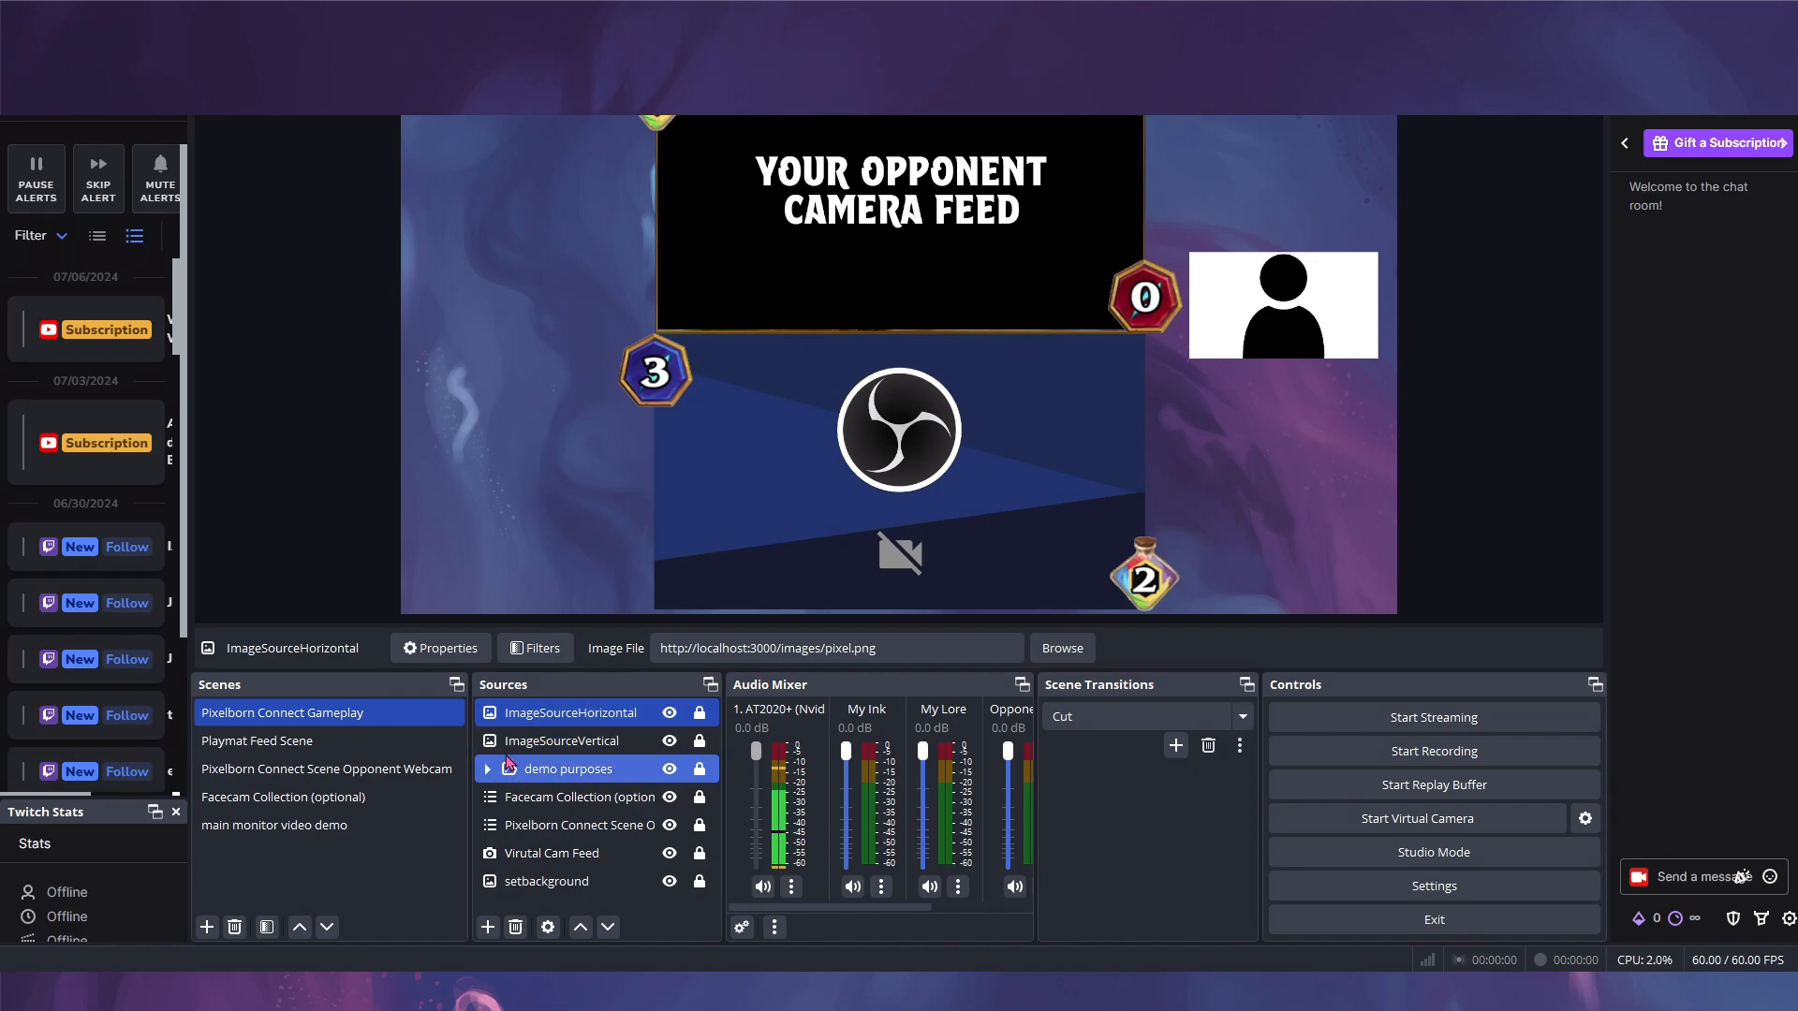
pyautogui.keyDown('ctrl'); pyautogui.click(581, 744); pyautogui.keyUp('ctrl')
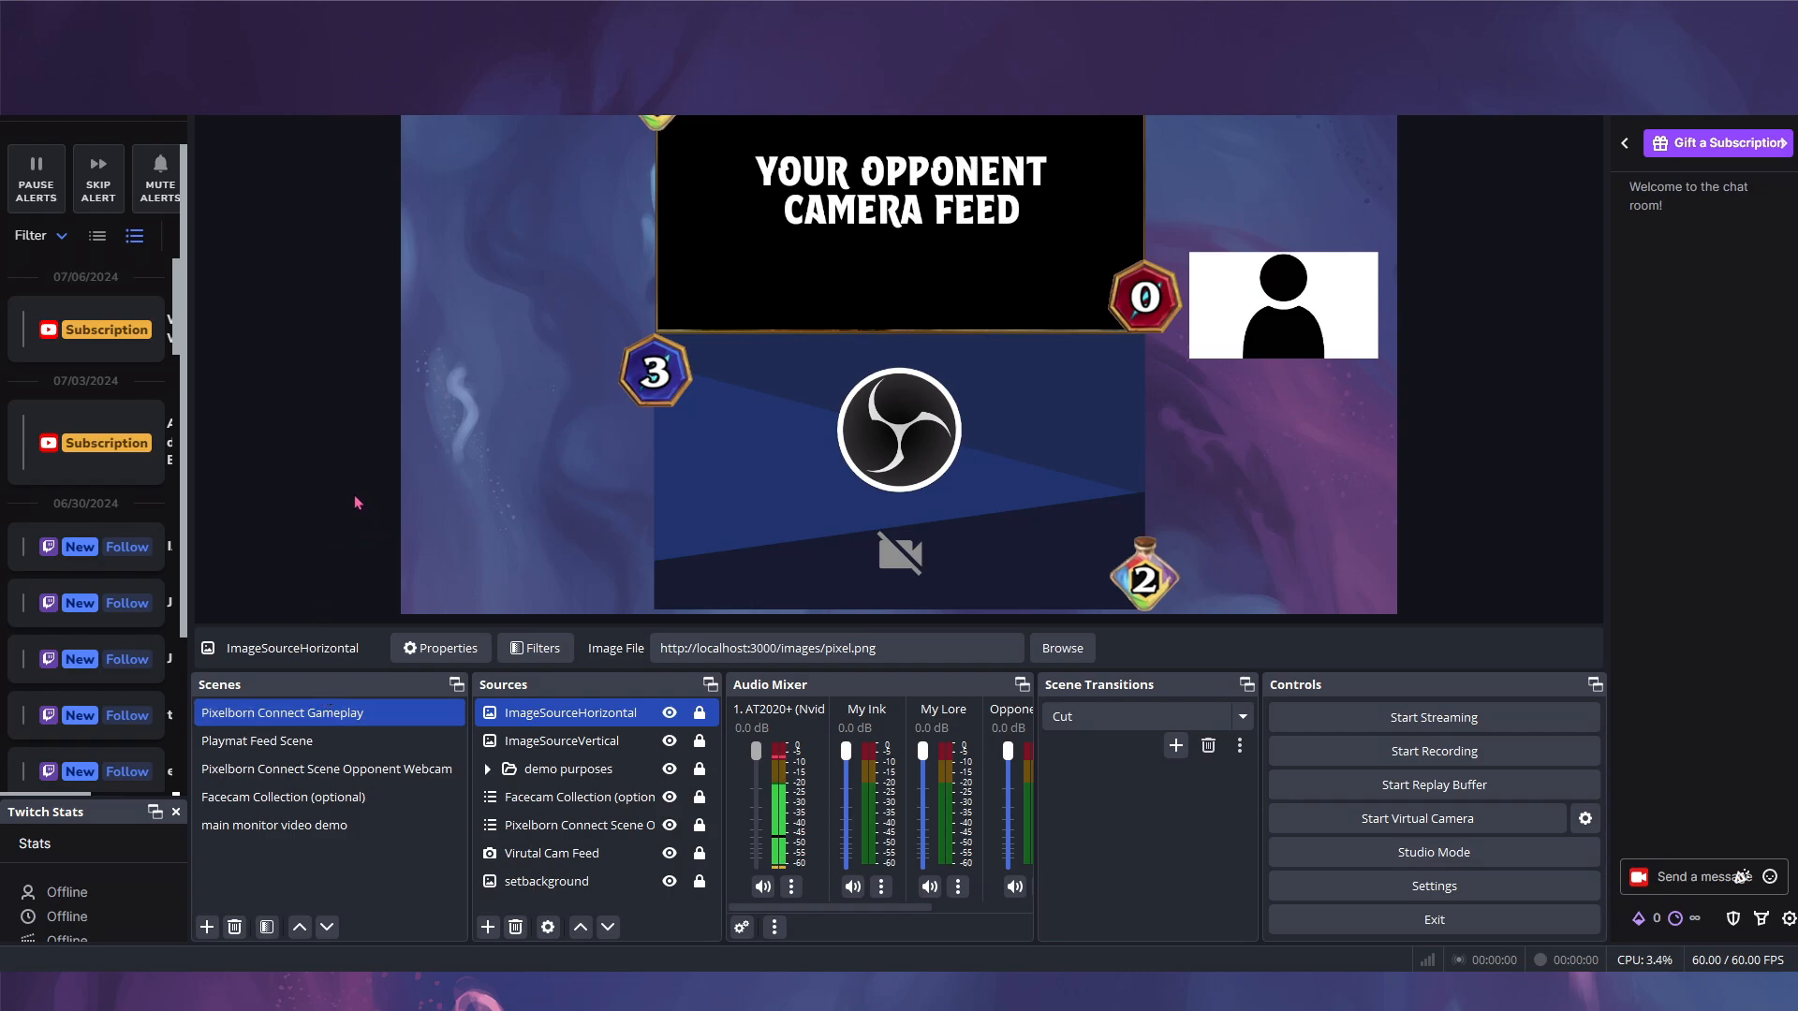
pyautogui.click(488, 927)
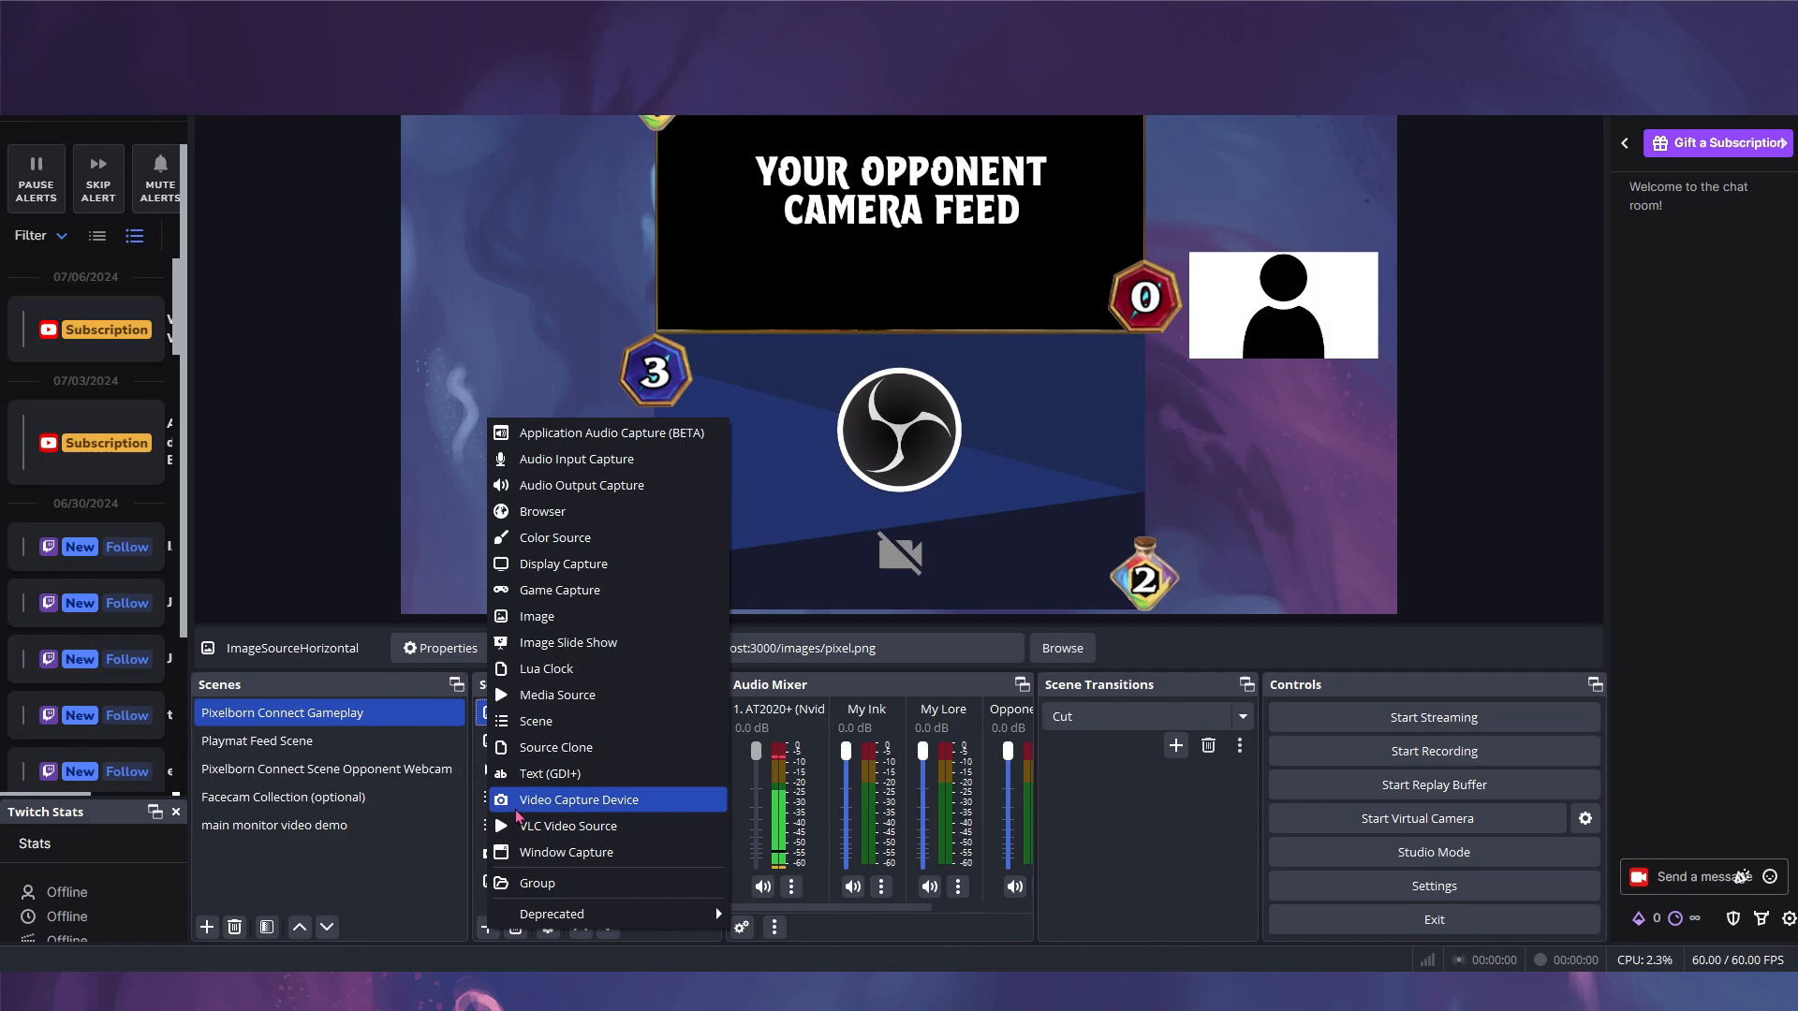
pyautogui.click(546, 617)
pyautogui.write('test')
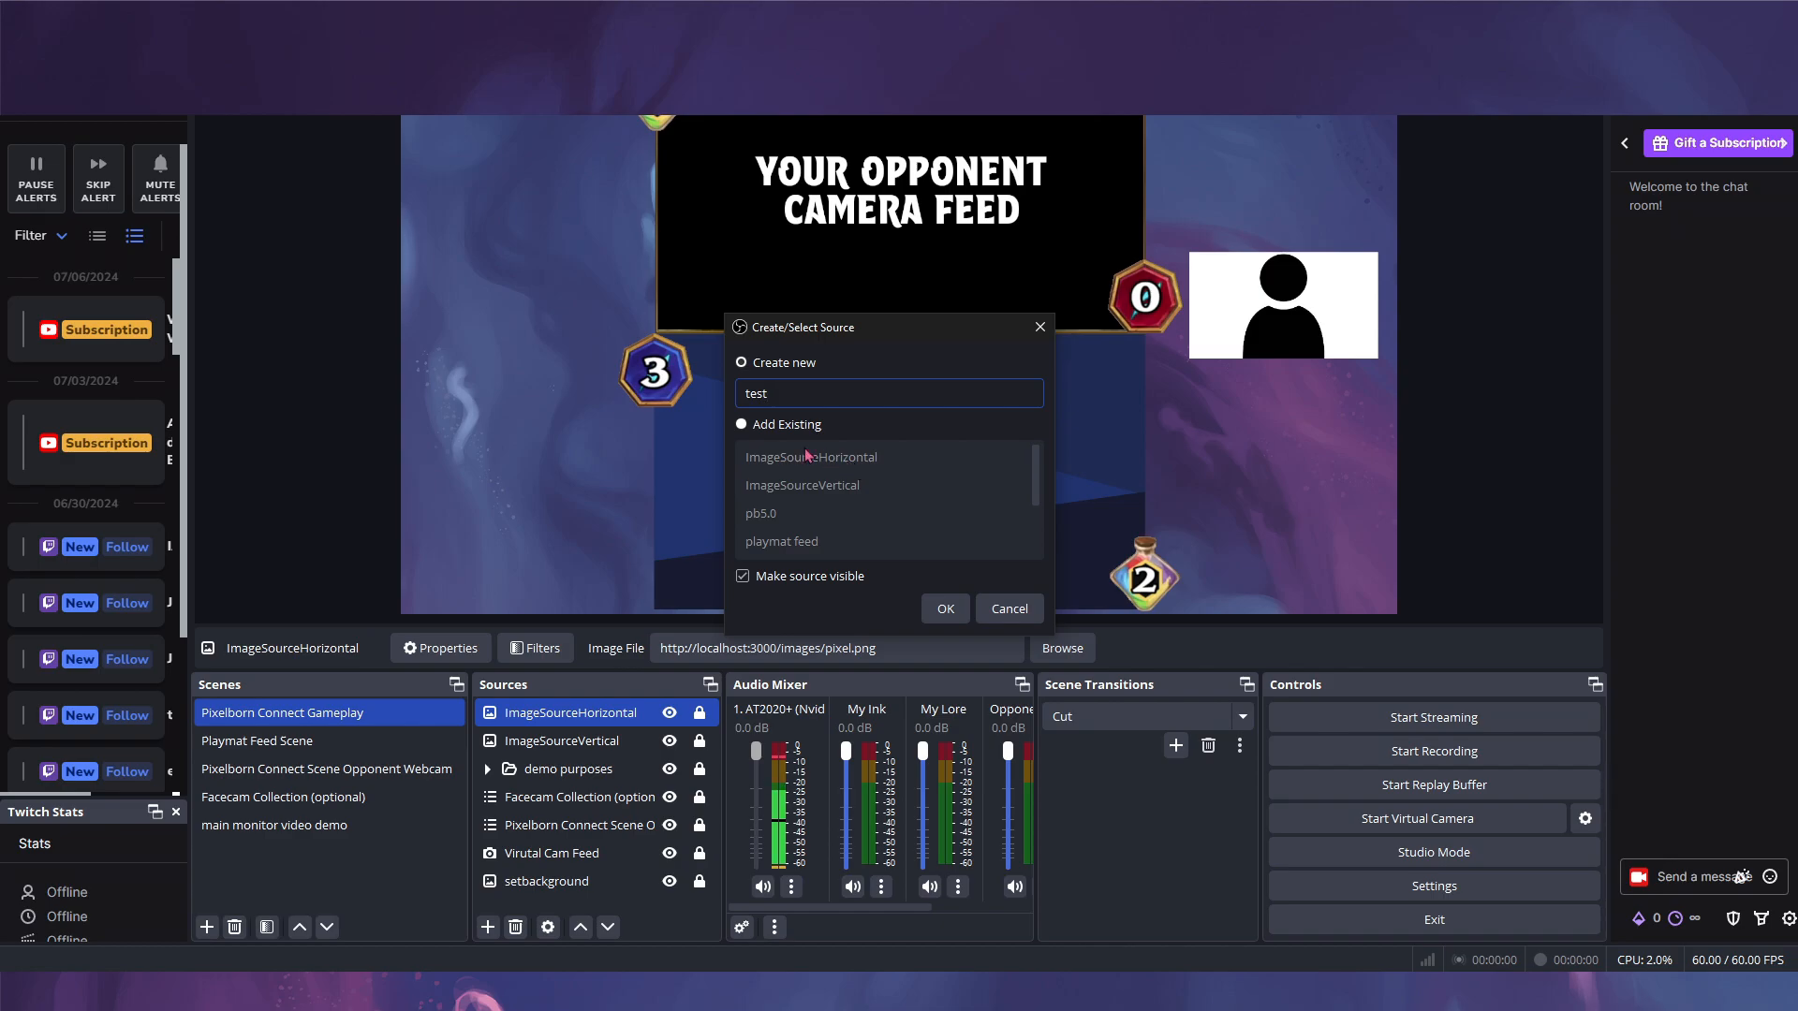
pyautogui.click(936, 613)
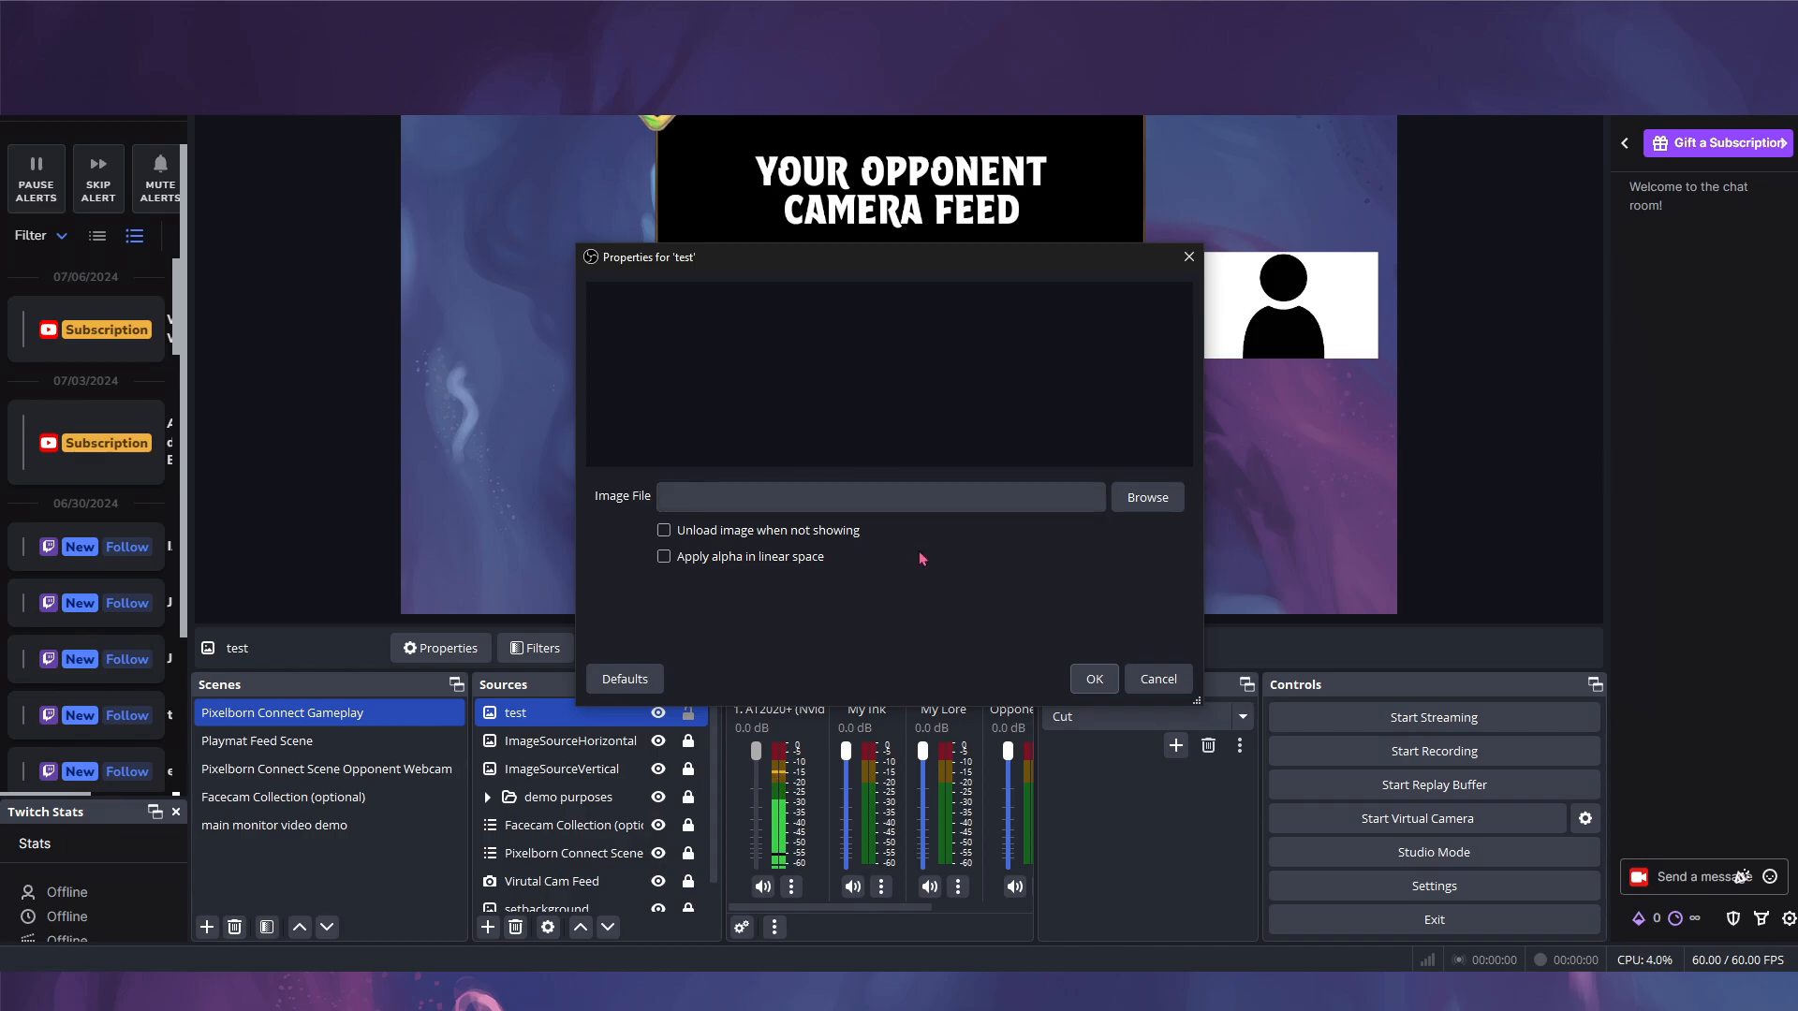
pyautogui.click(1158, 679)
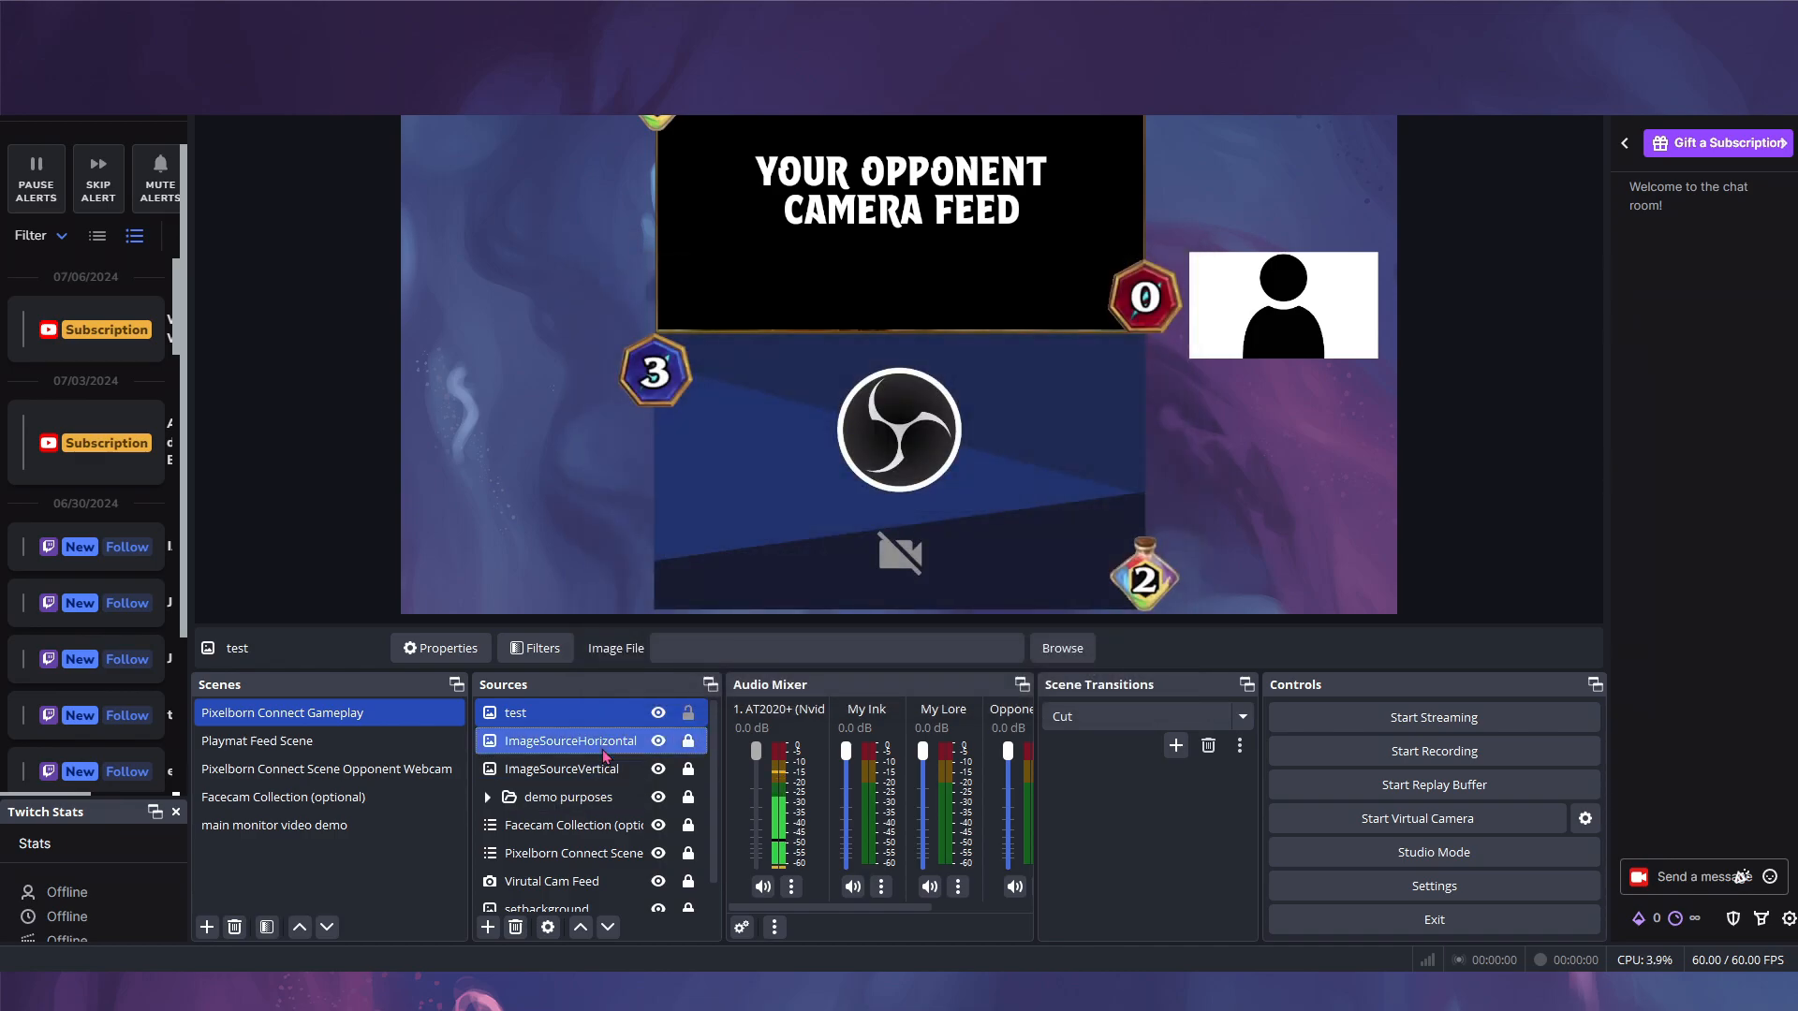
pyautogui.click(515, 929)
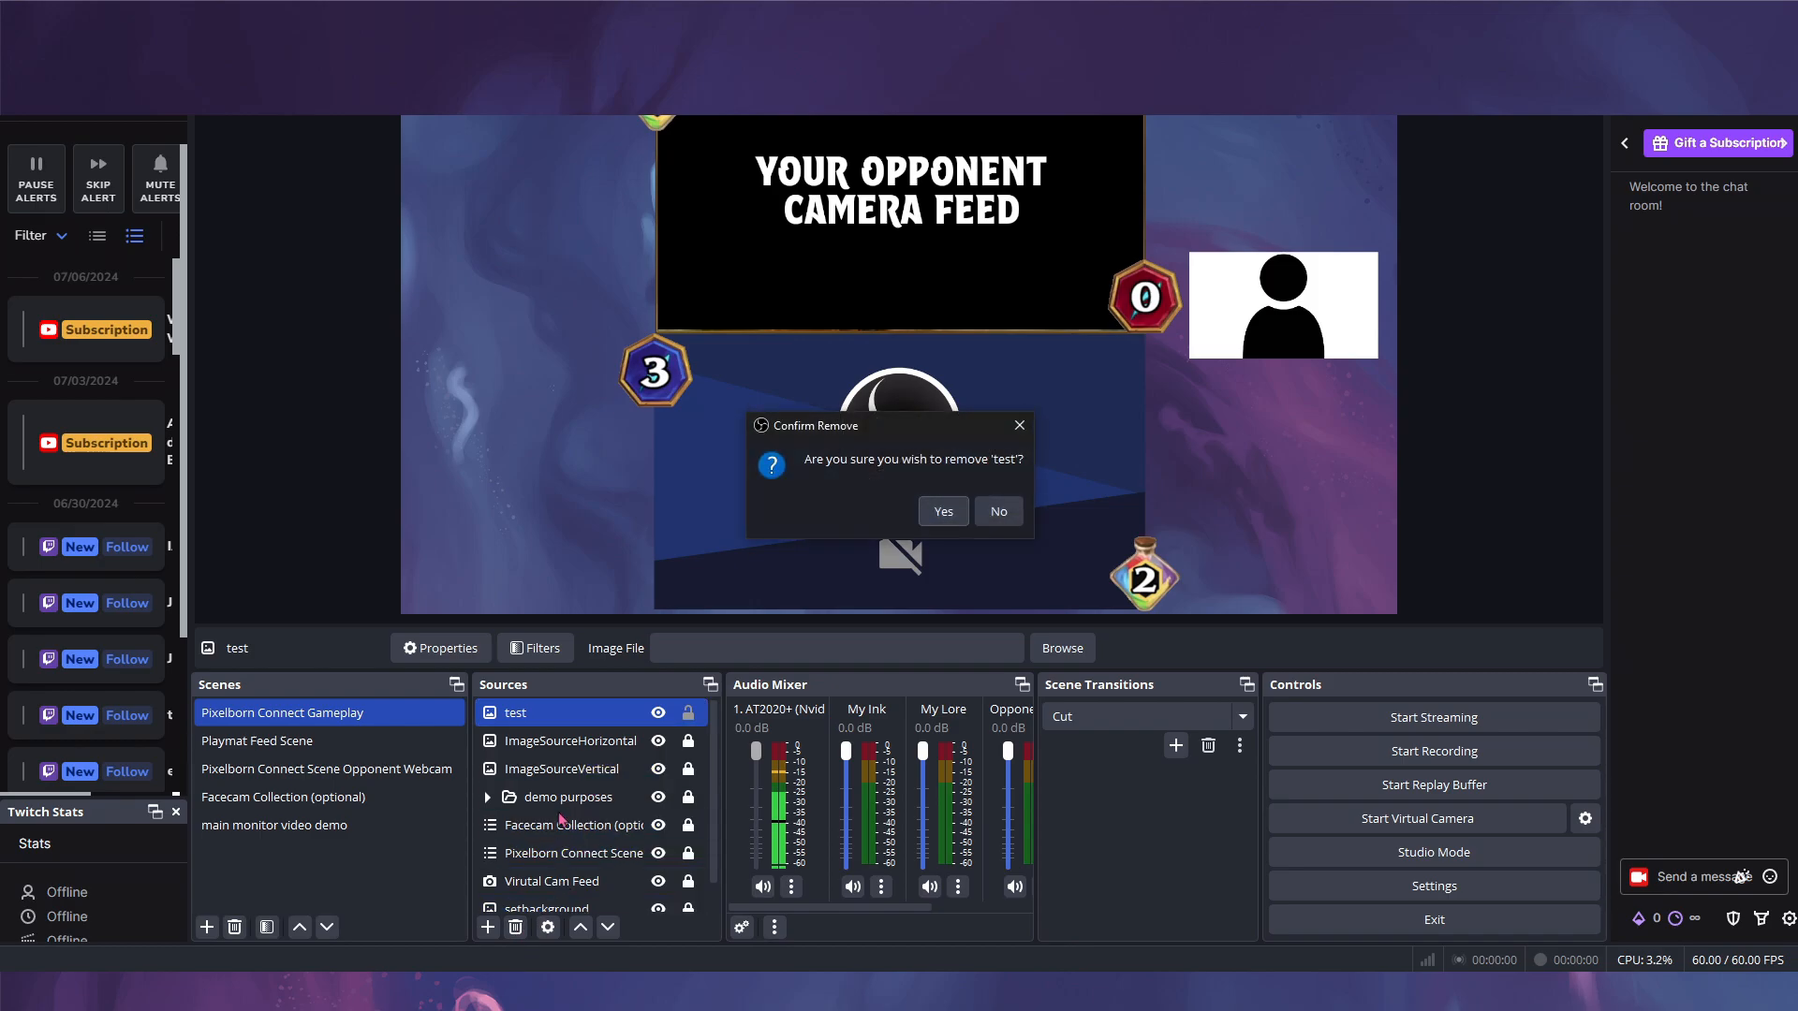
pyautogui.click(936, 511)
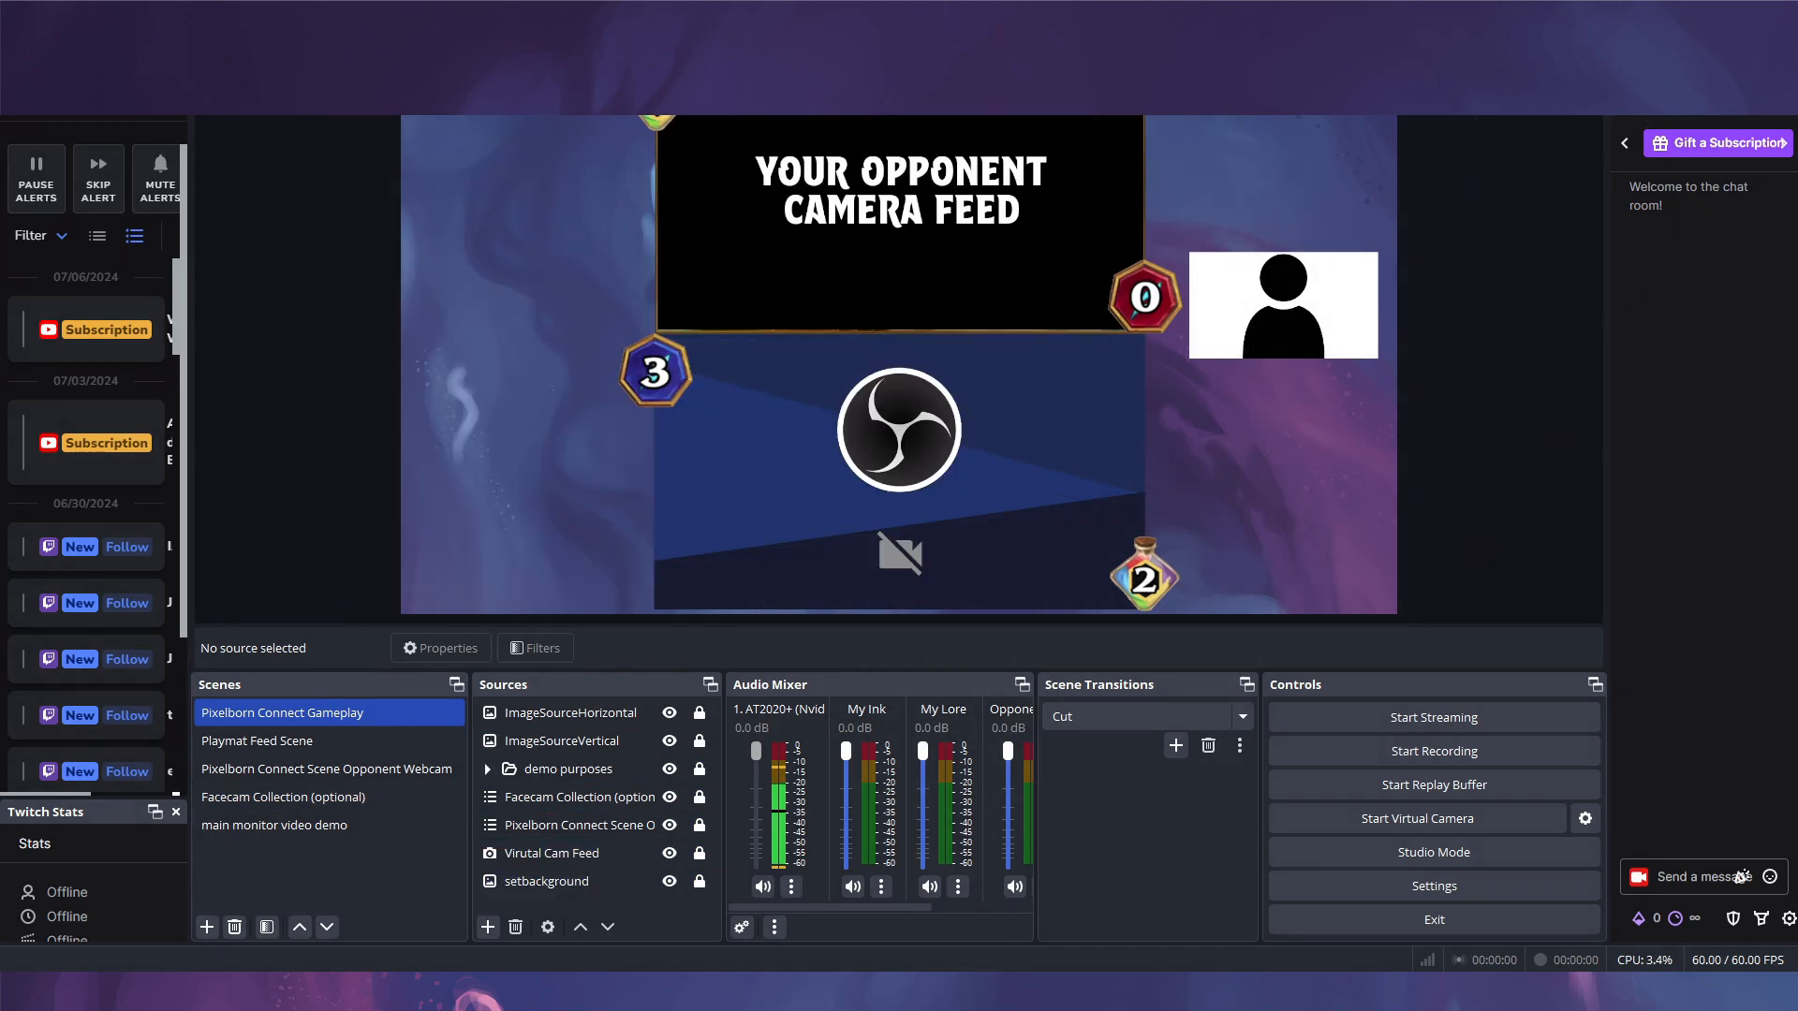
pyautogui.moveTo(0, 702); pyautogui.dragTo(1033, 138)
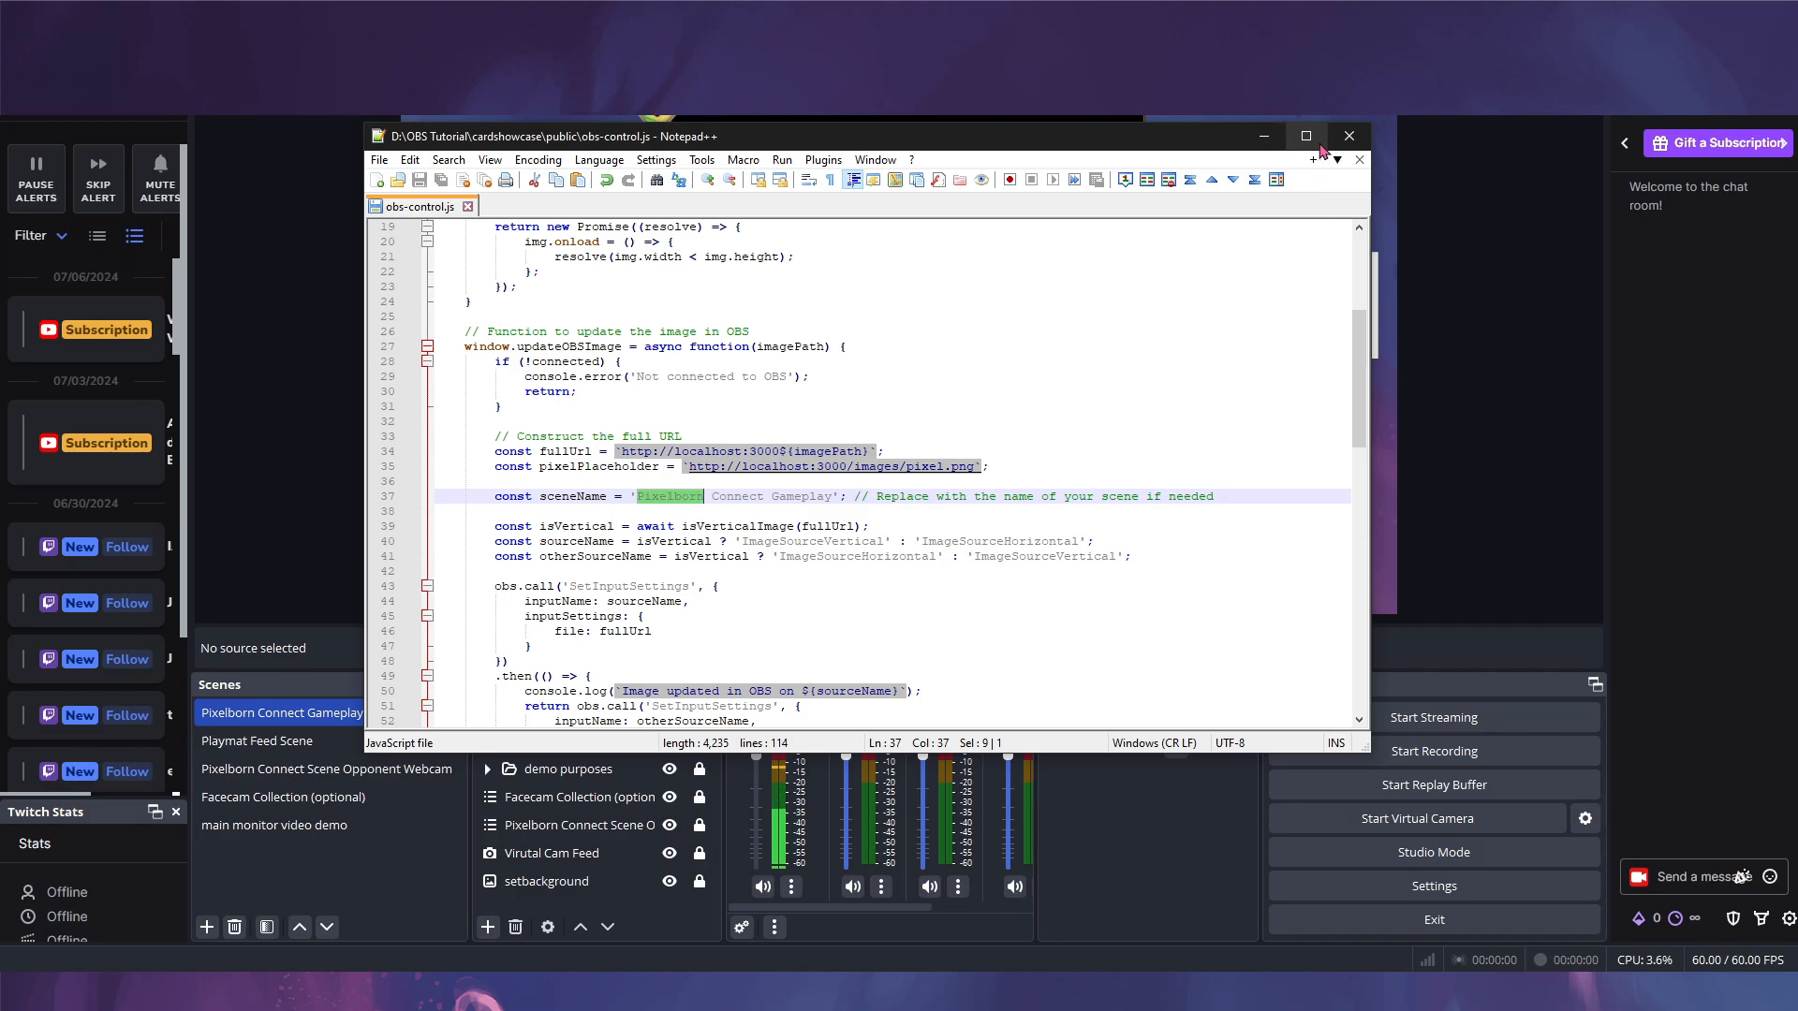
pyautogui.click(1251, 150)
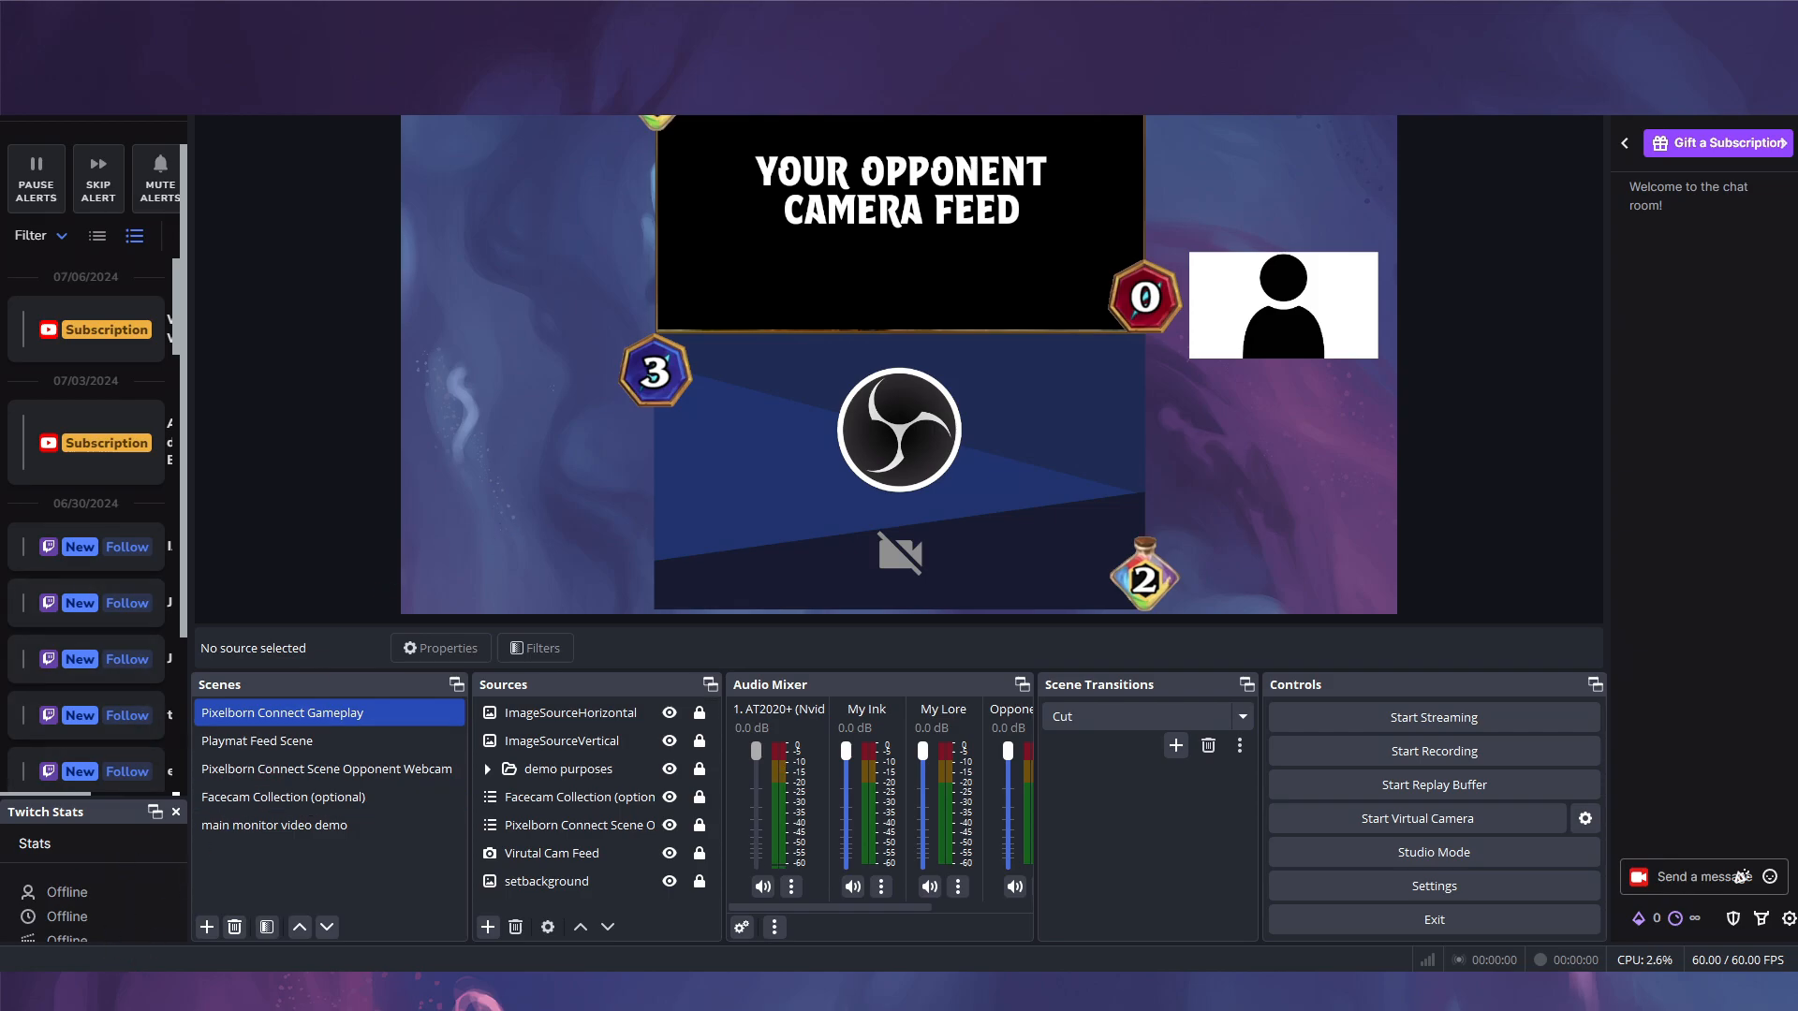
# - Start the card server at localhost:3000 with start_server.bat, then minimize the console and Explorer
pyautogui.moveTo(0, 258); pyautogui.dragTo(986, 204)
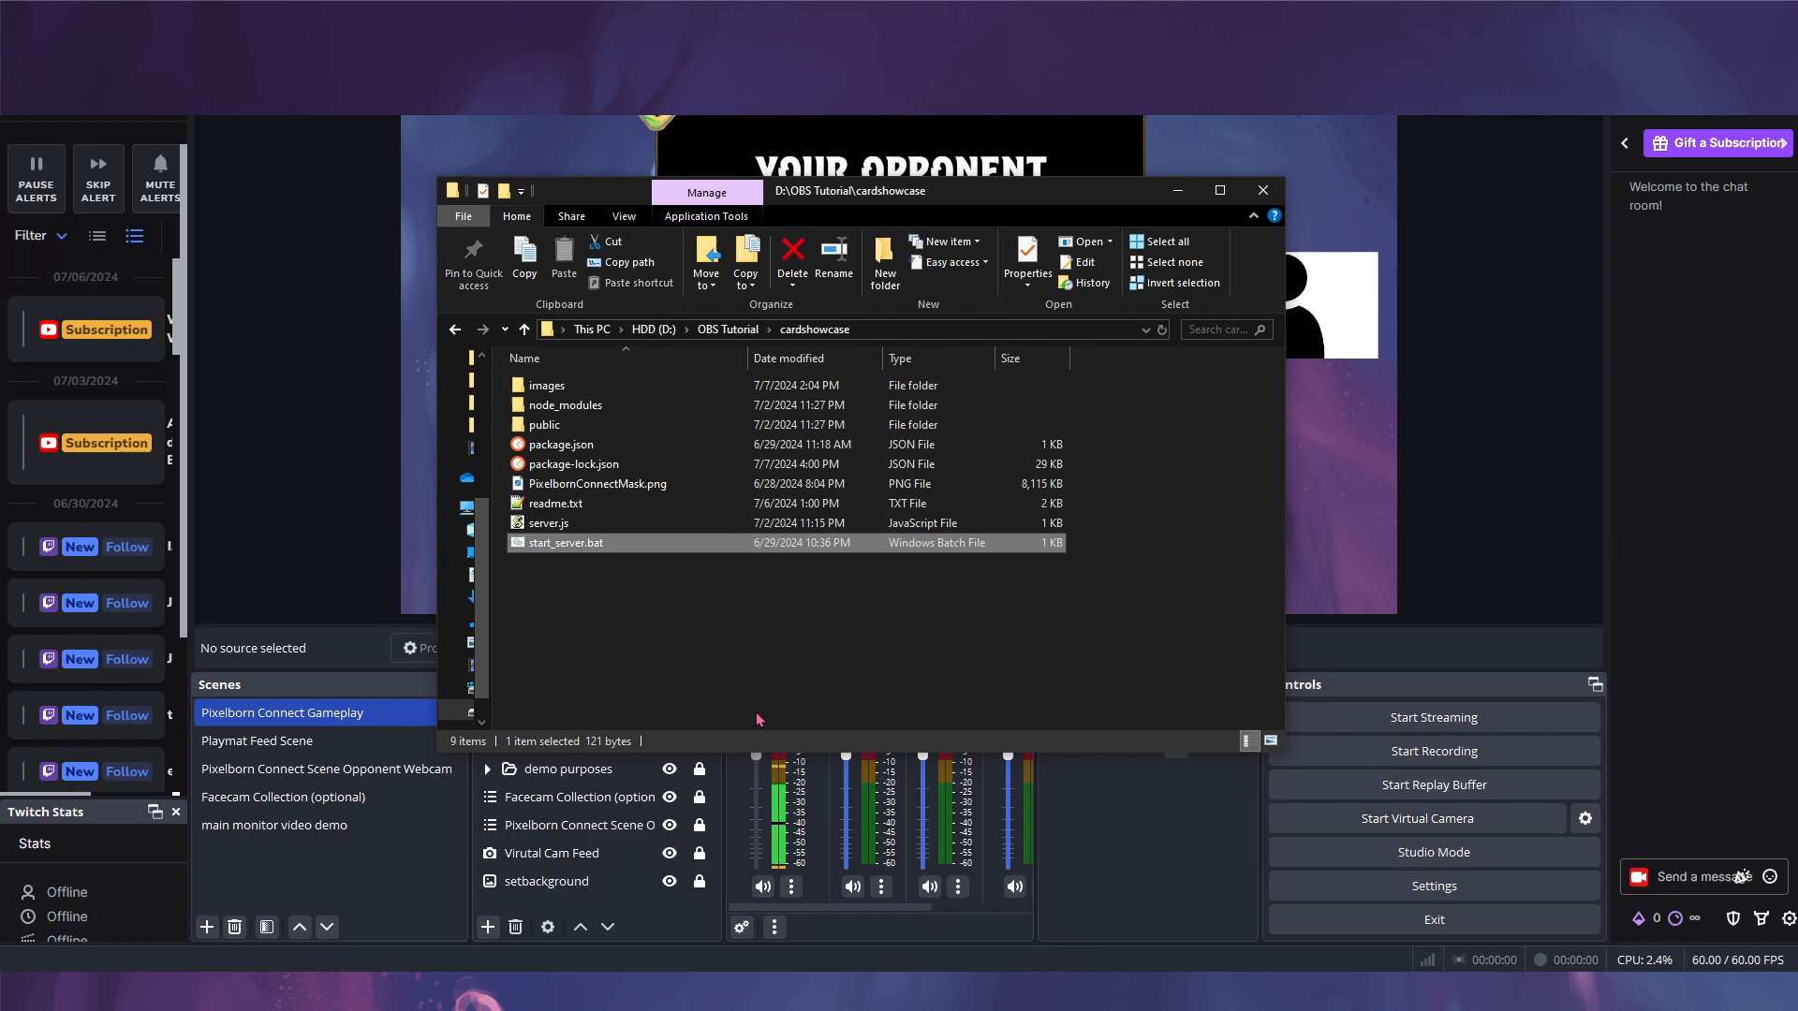
pyautogui.hotkey('alt', 'Tab')
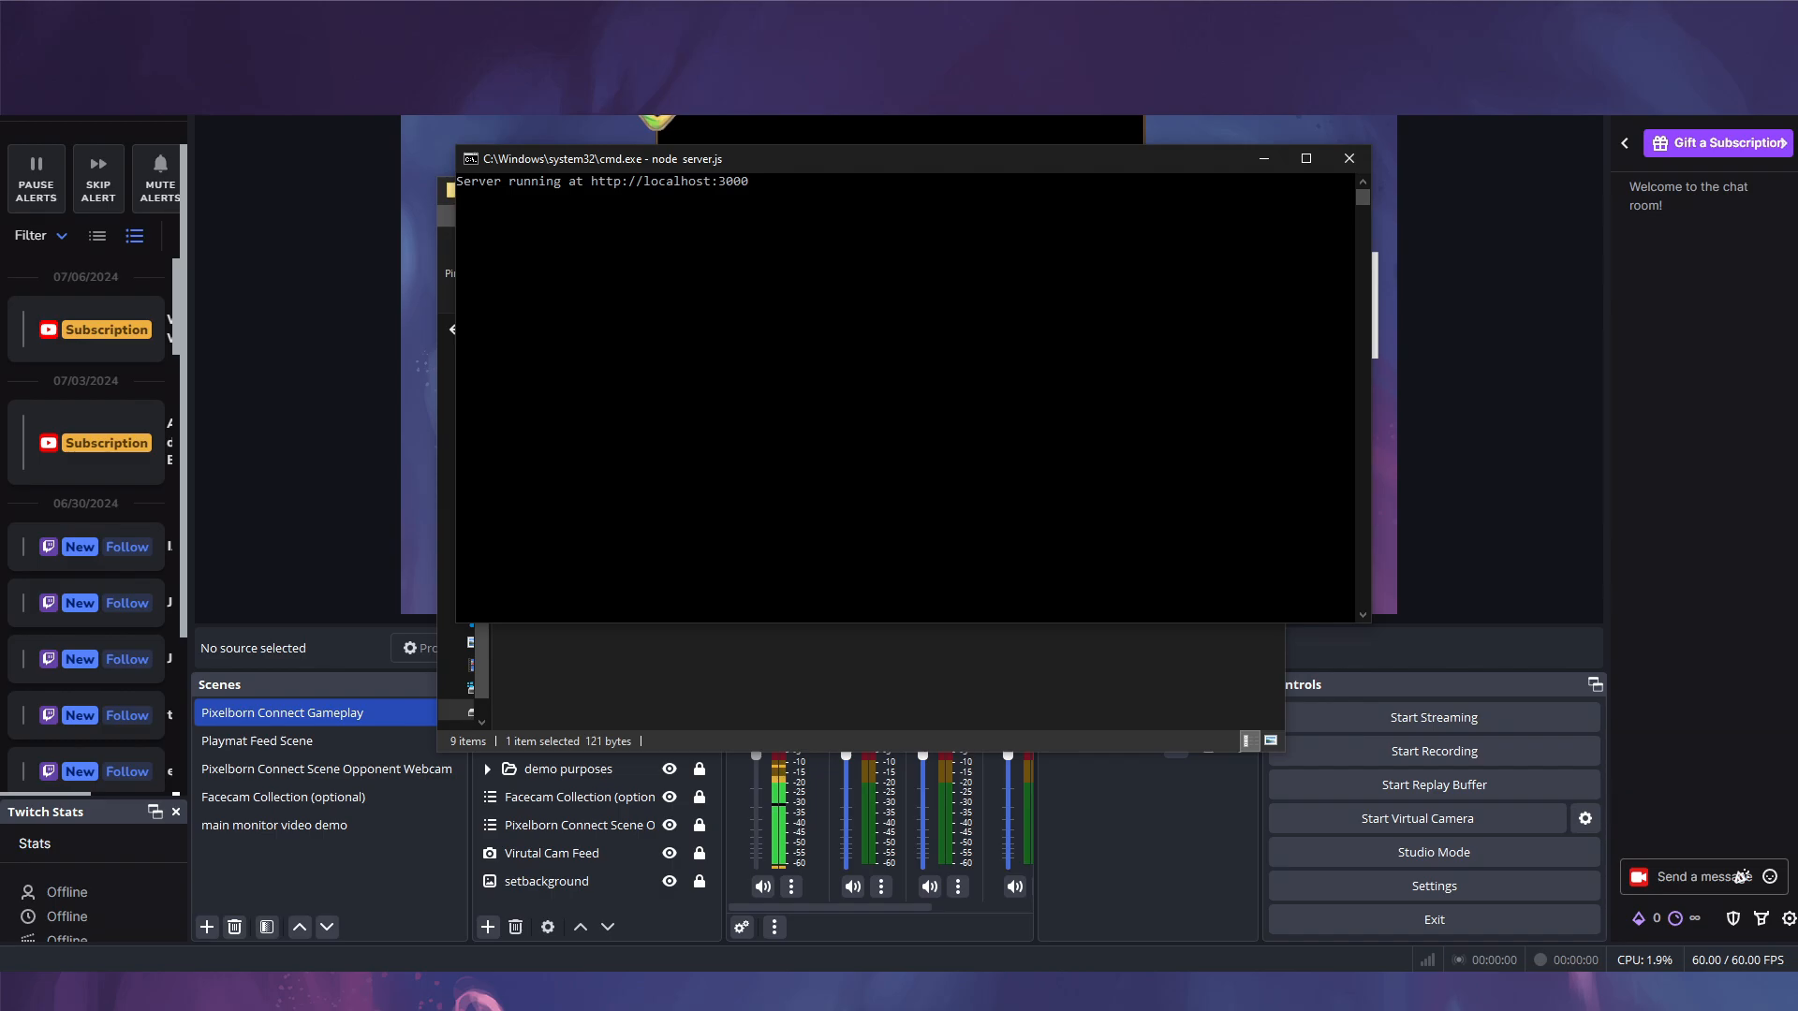
pyautogui.click(1264, 158)
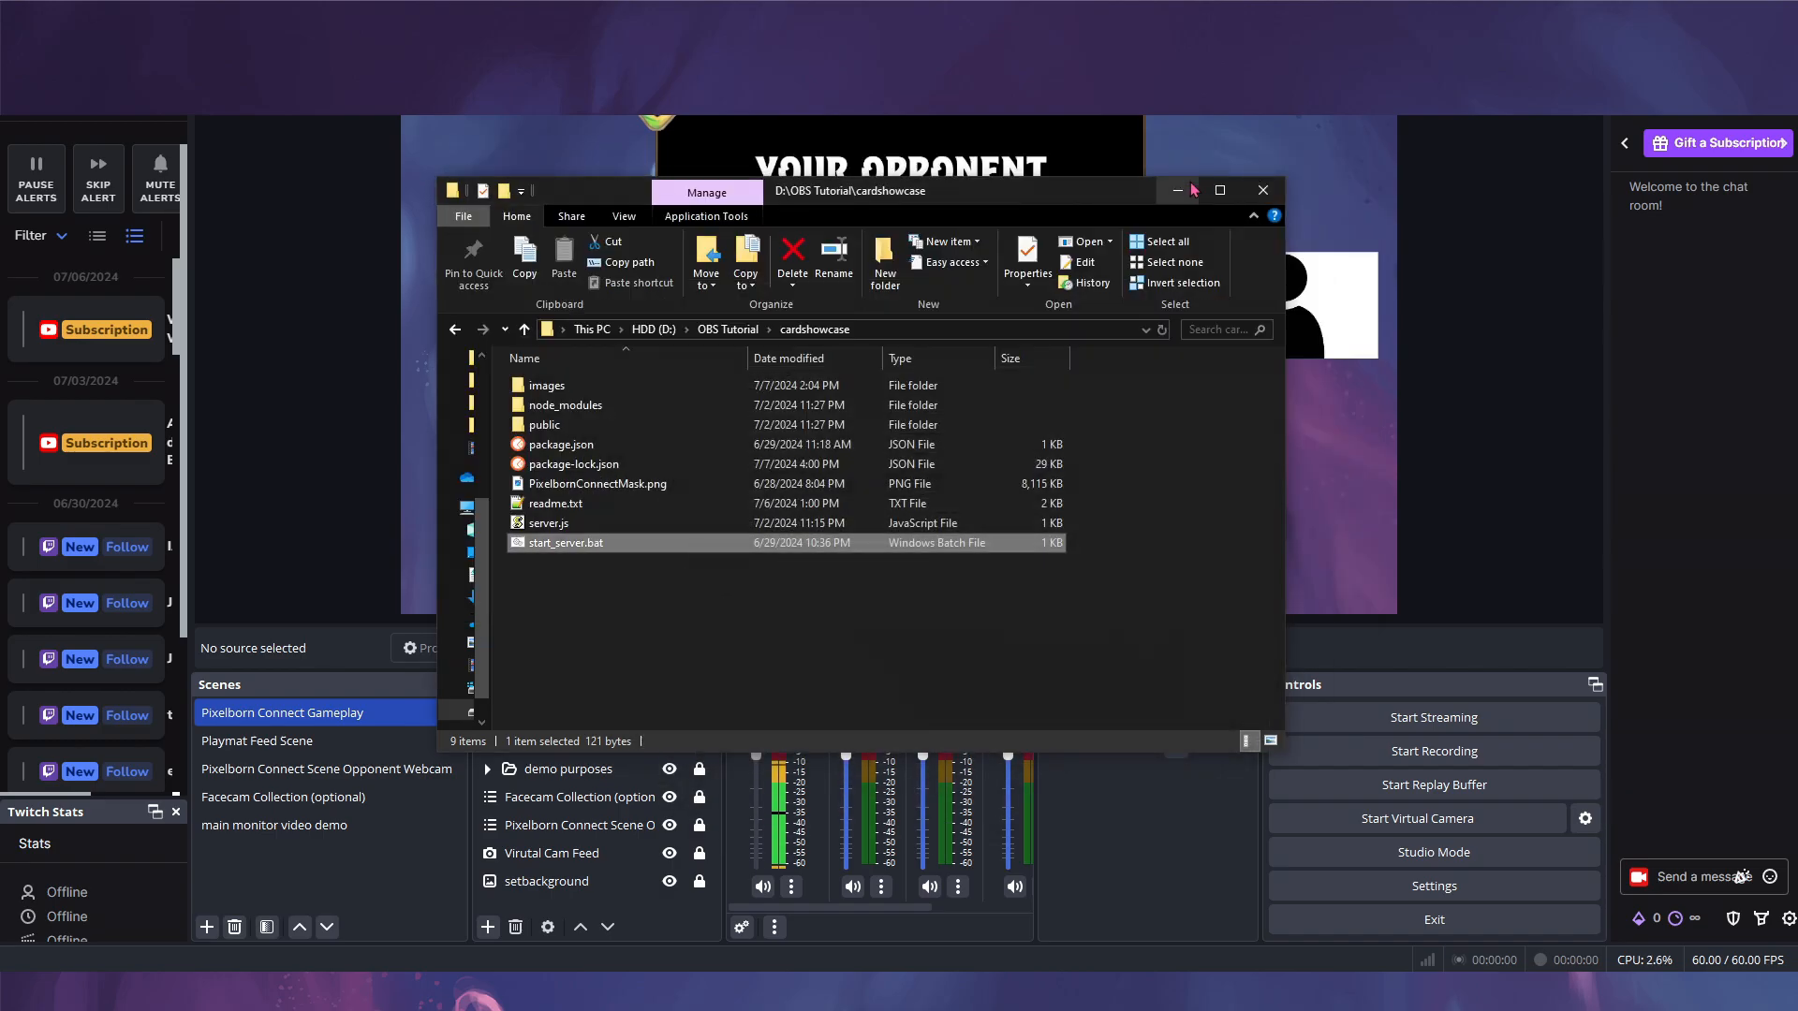
pyautogui.click(1185, 187)
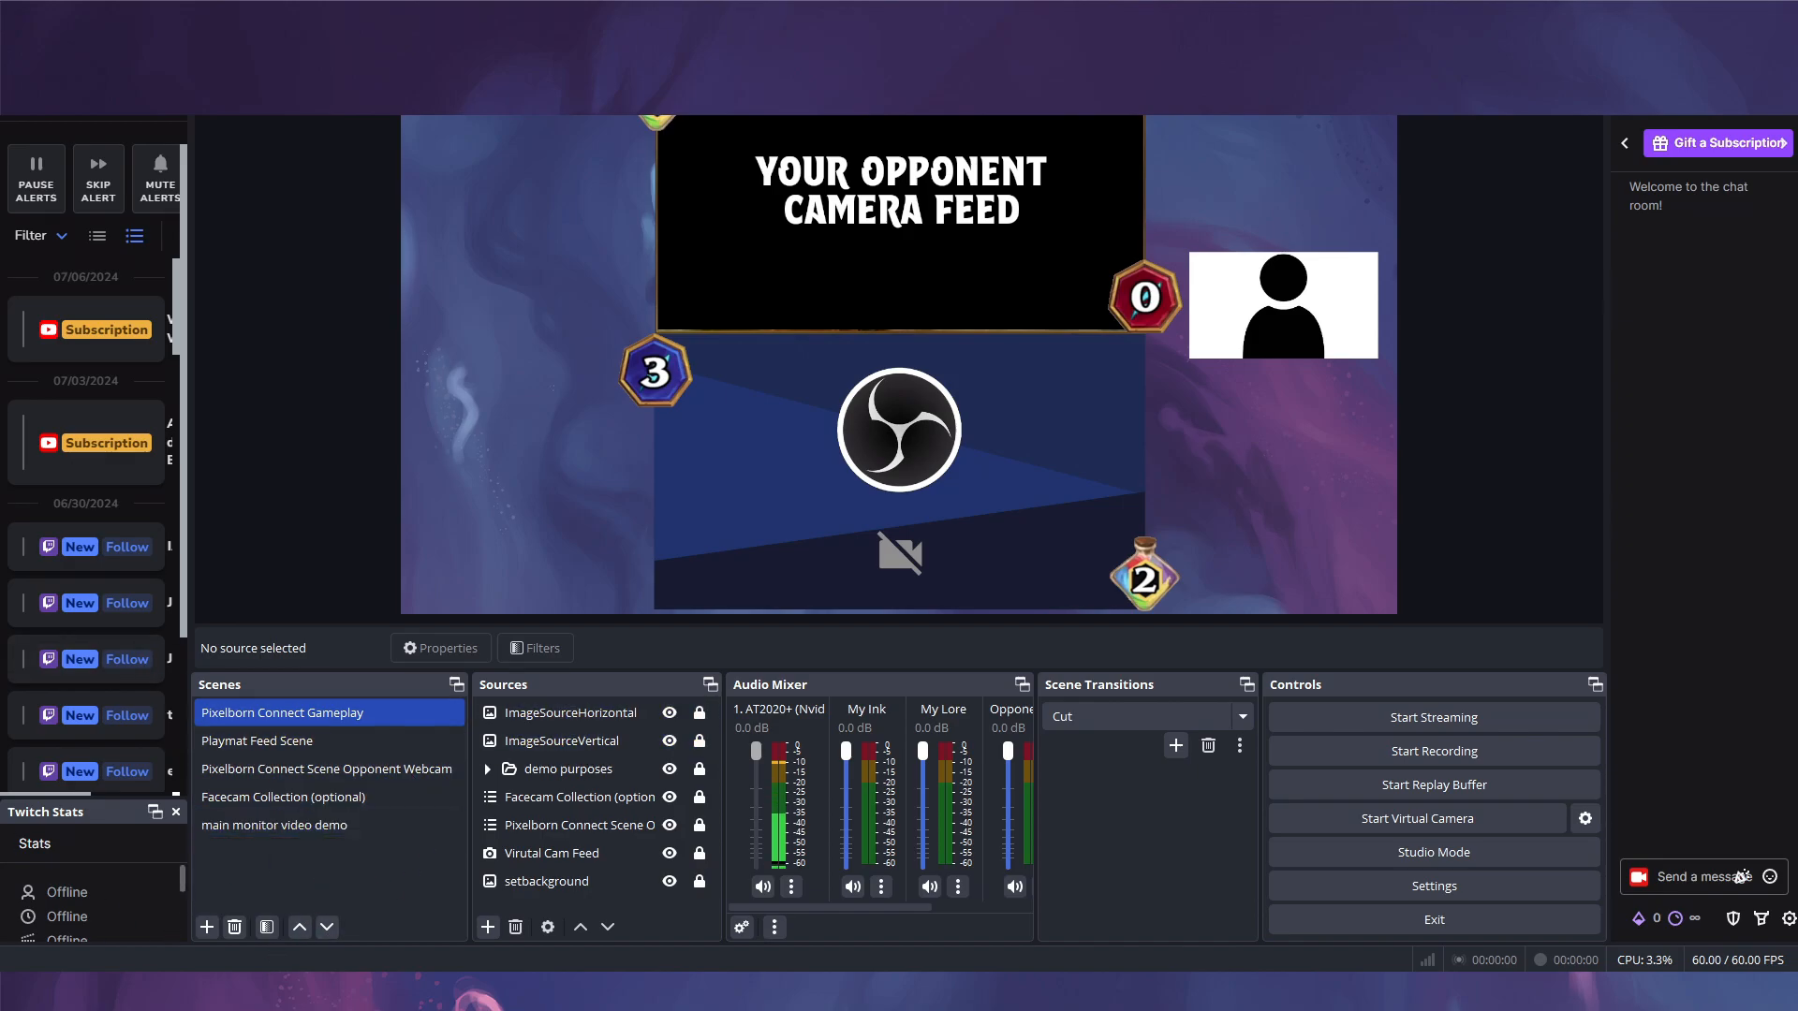
# - Position the Card Viewer window and pick the vertical test card so OBS displays it
pyautogui.moveTo(223, 345); pyautogui.dragTo(720, 120)
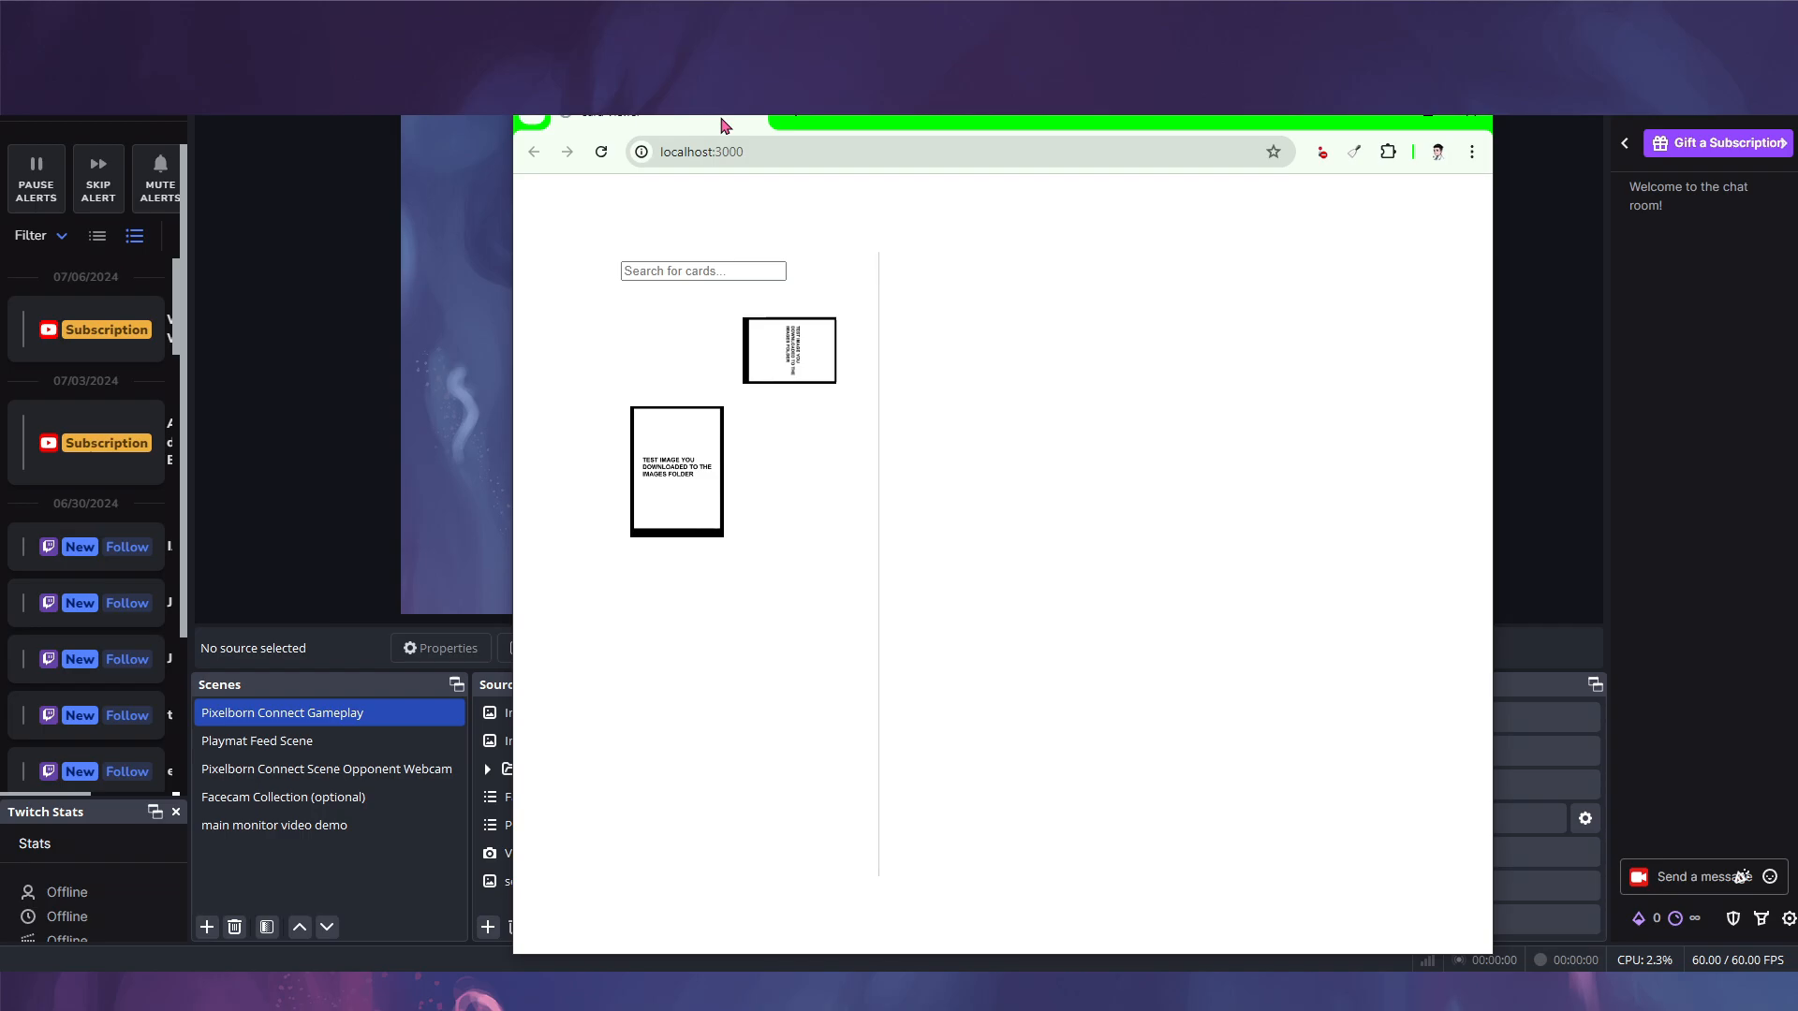
pyautogui.doubleClick(904, 120)
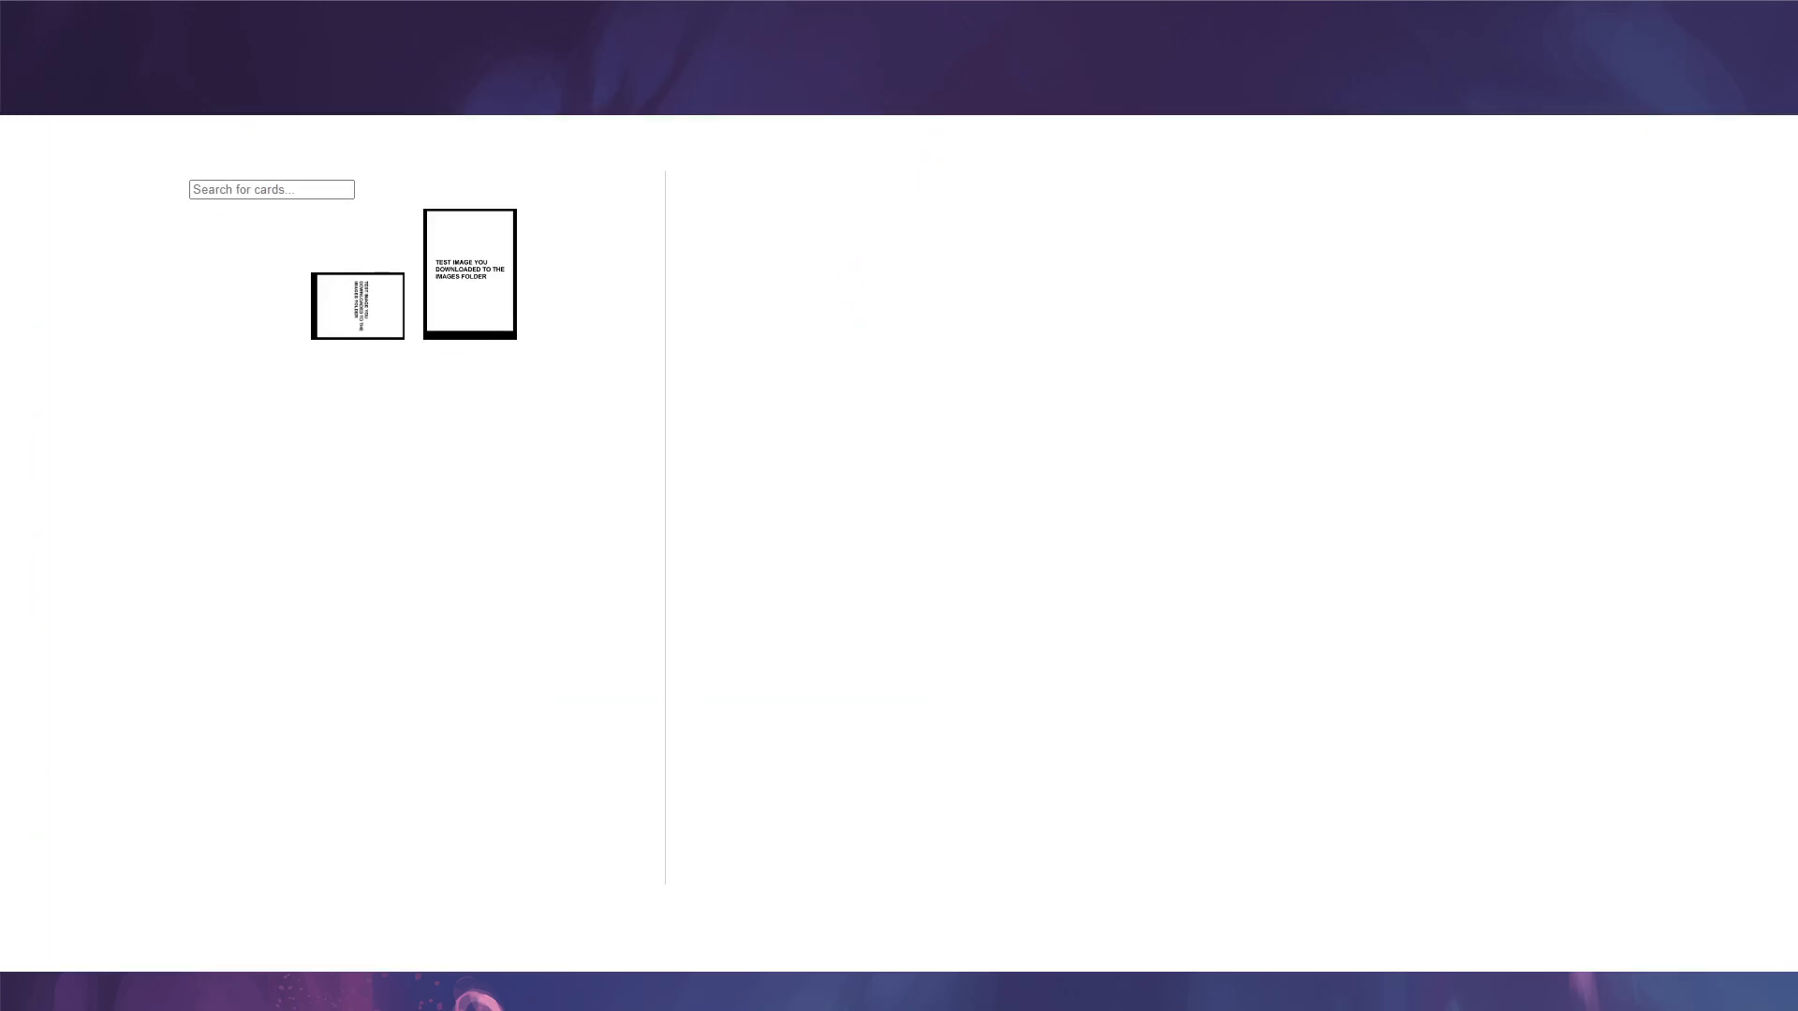
pyautogui.moveTo(905, 45); pyautogui.dragTo(1733, 148)
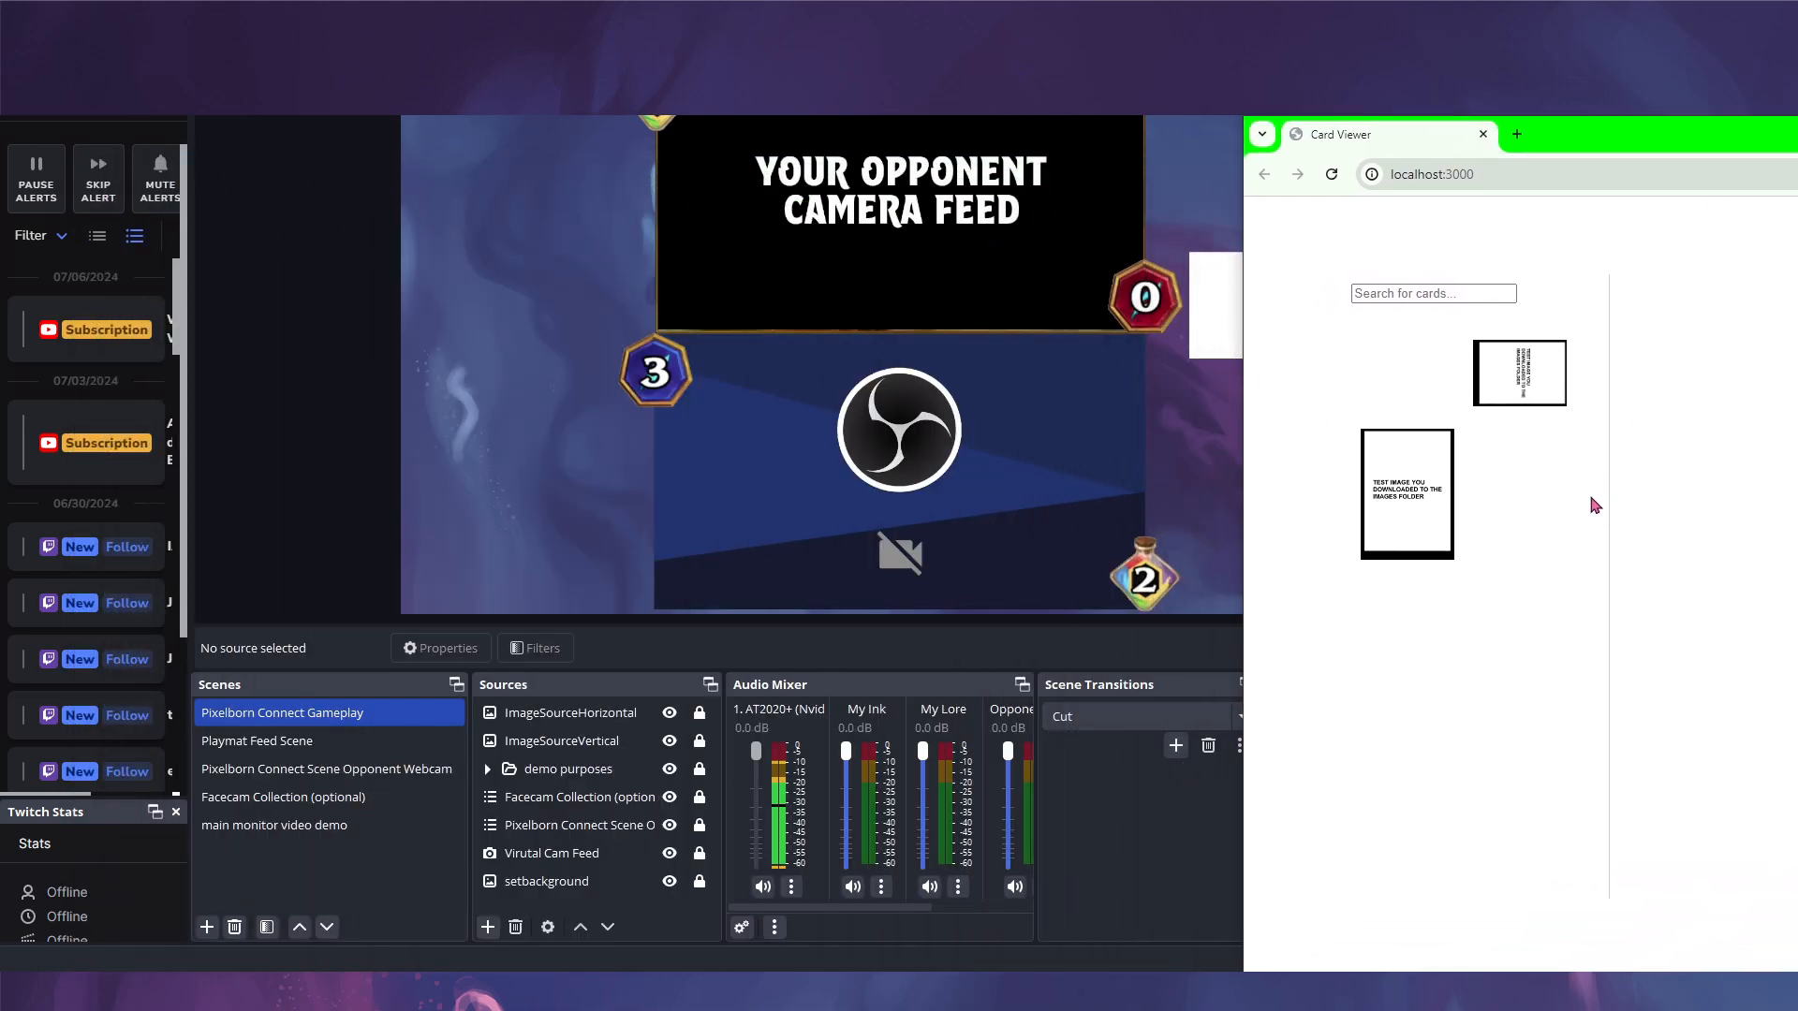
pyautogui.click(1427, 513)
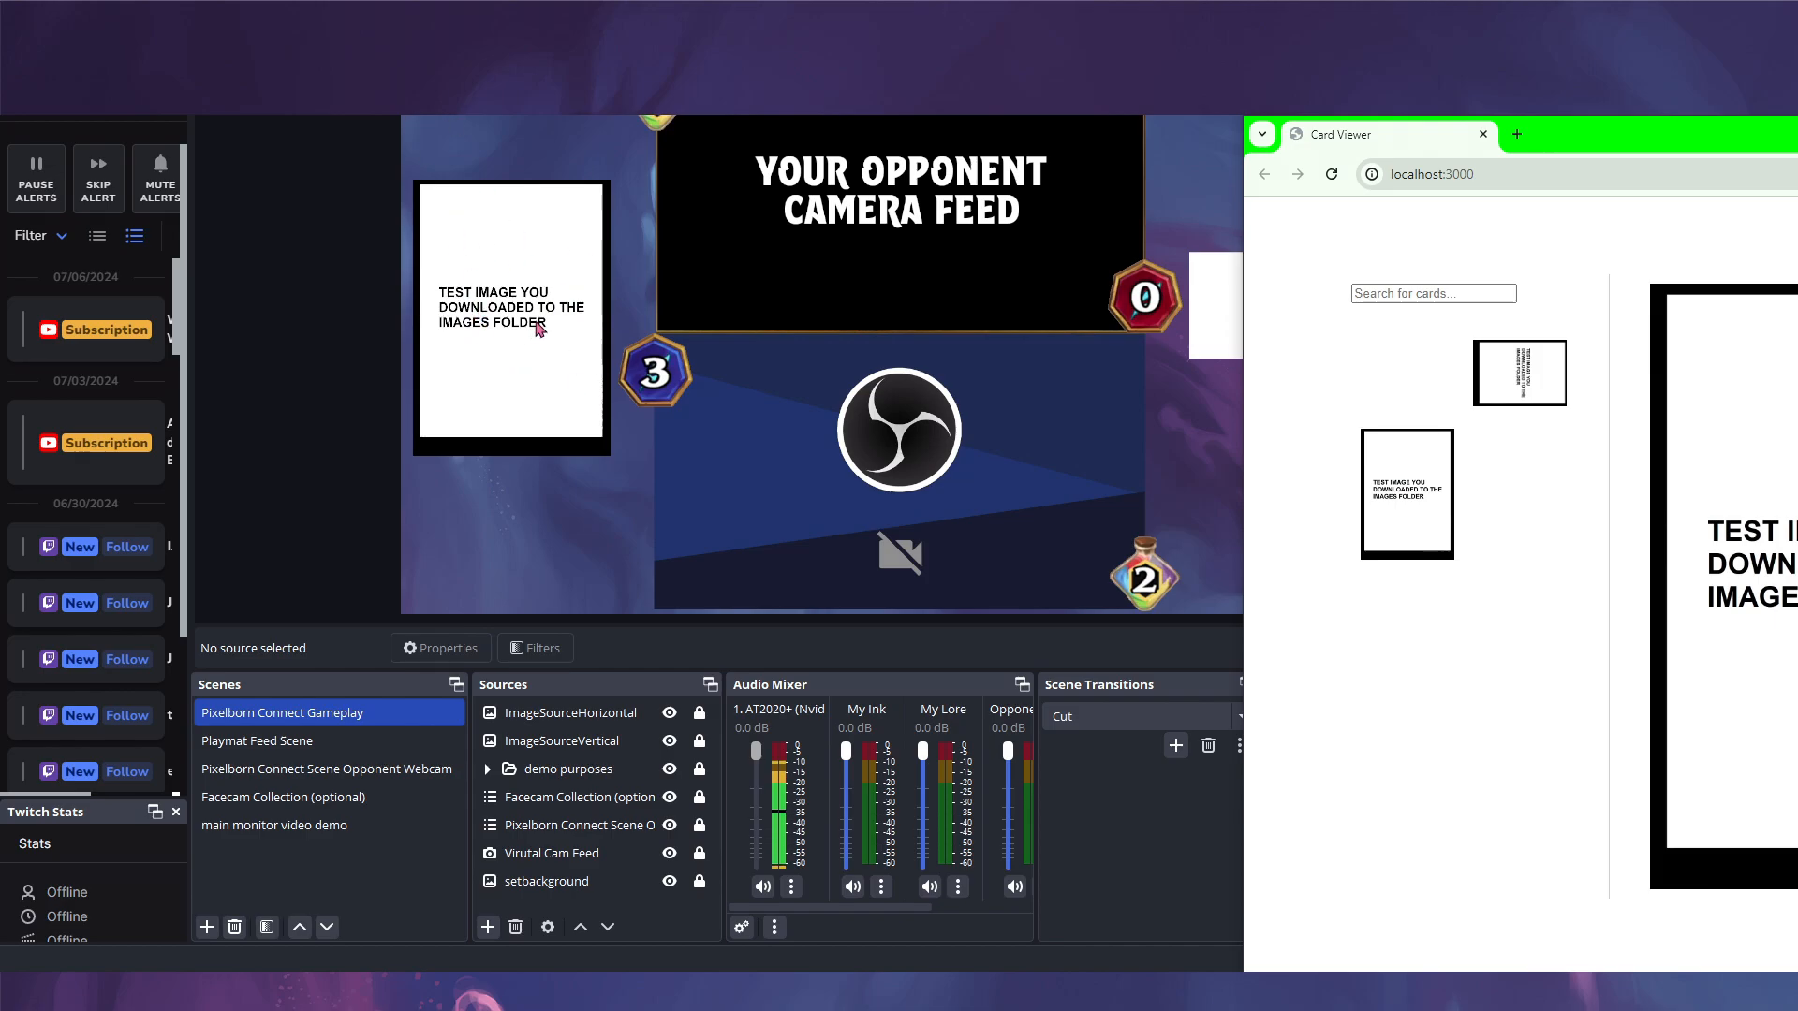
# - Unlock the ImageSourceHorizontal and ImageSourceVertical sources in OBS
pyautogui.click(700, 717)
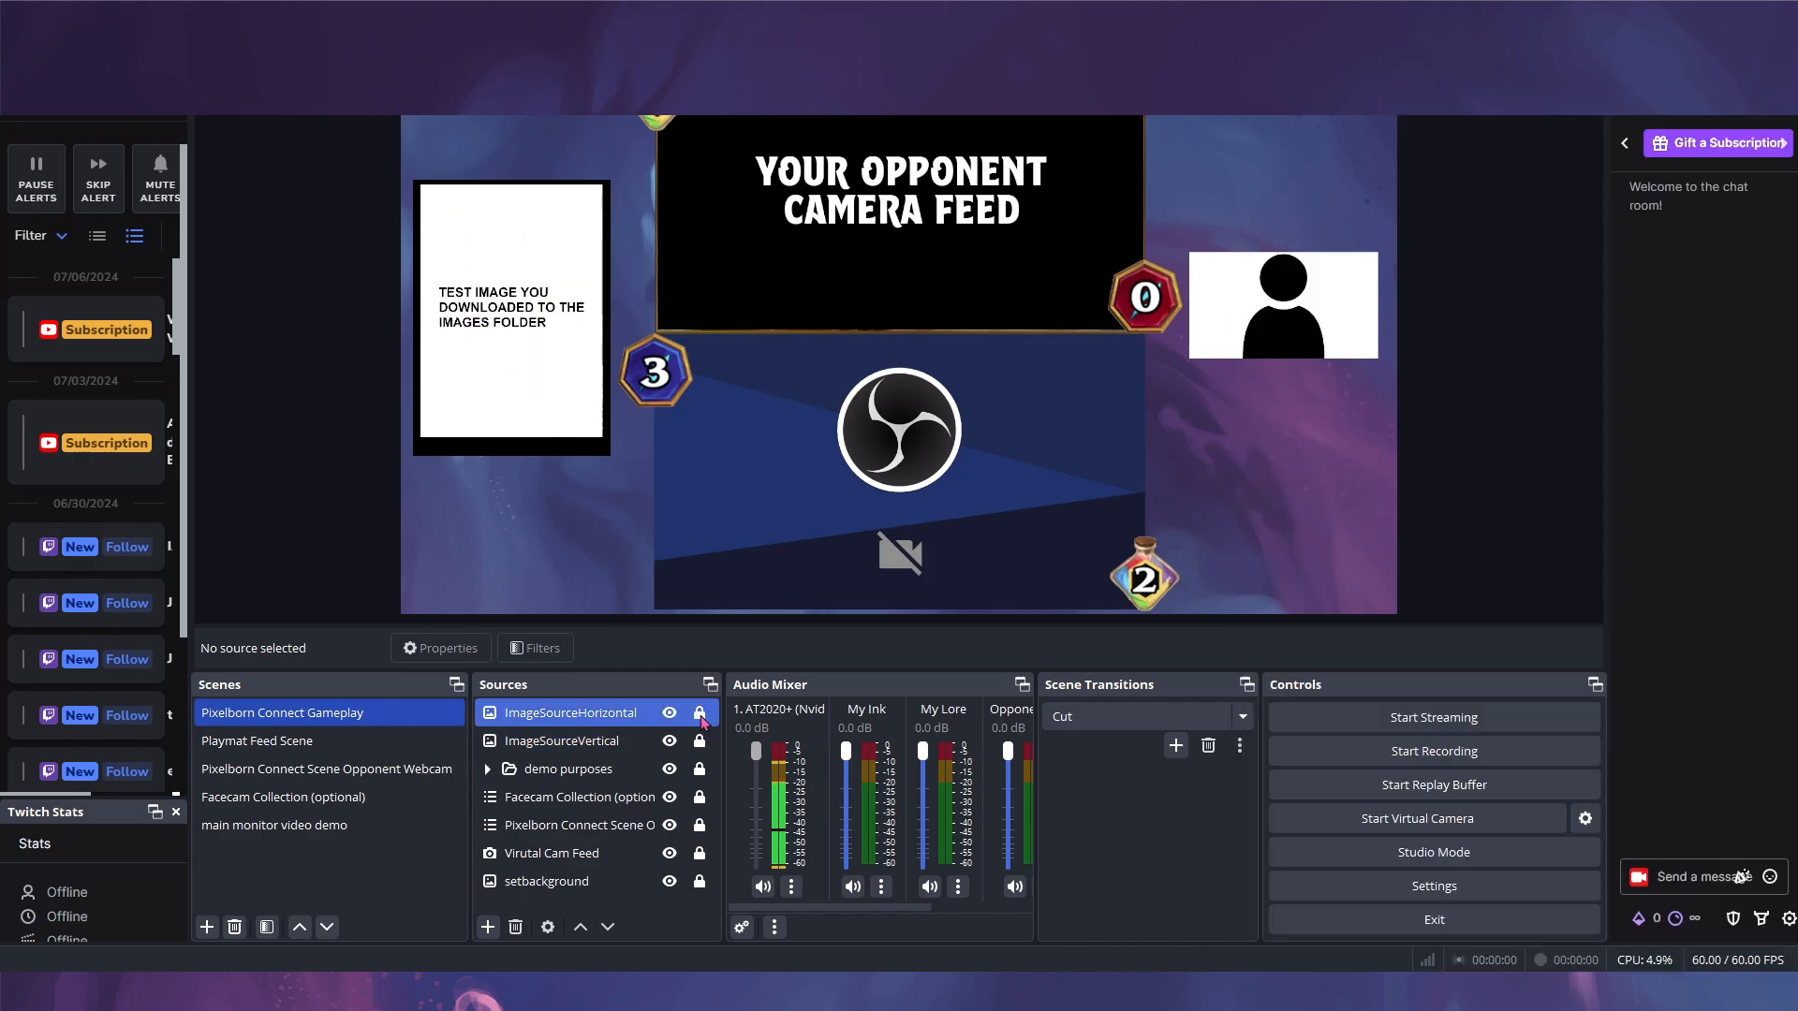
pyautogui.click(607, 712)
pyautogui.click(639, 740)
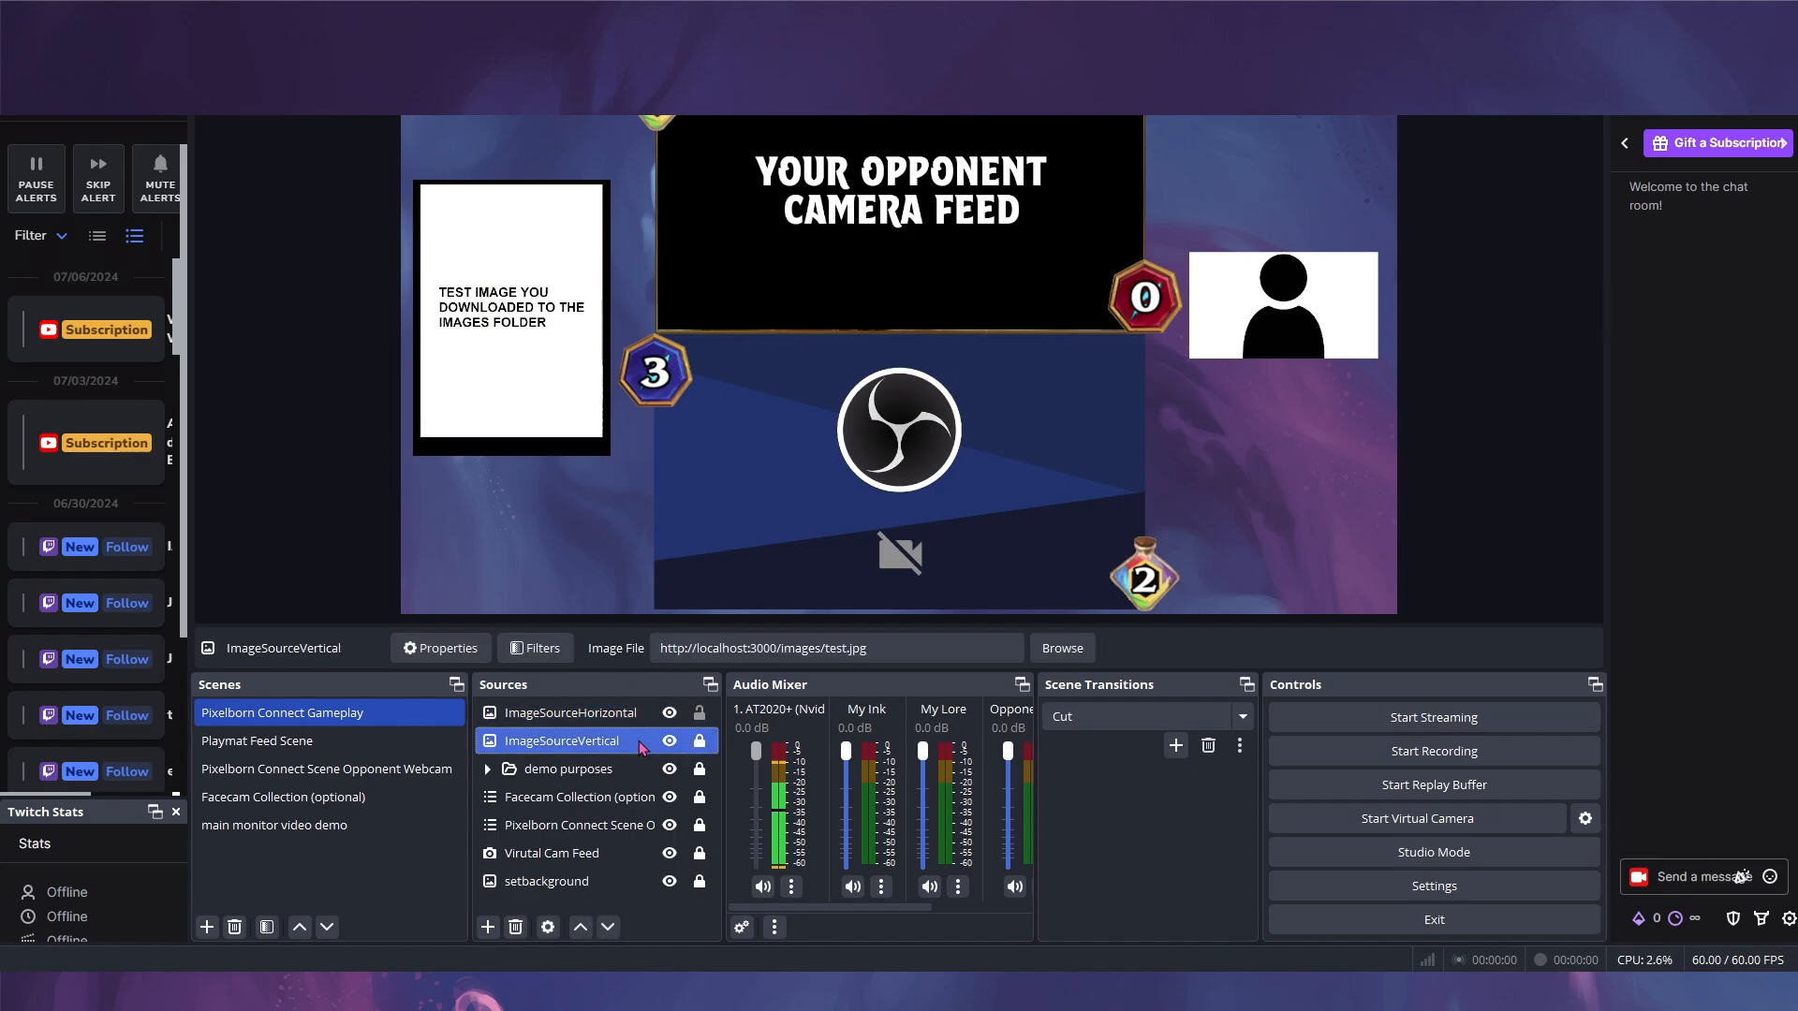
pyautogui.click(699, 743)
# - Switch the OBS card image back and forth between the horizontal and vertical test cards
pyautogui.moveTo(493, 280)
pyautogui.mouseDown()
pyautogui.moveTo(1225, 225)
pyautogui.moveTo(492, 280)
pyautogui.mouseUp()
pyautogui.hotkey('alt', 'Tab')
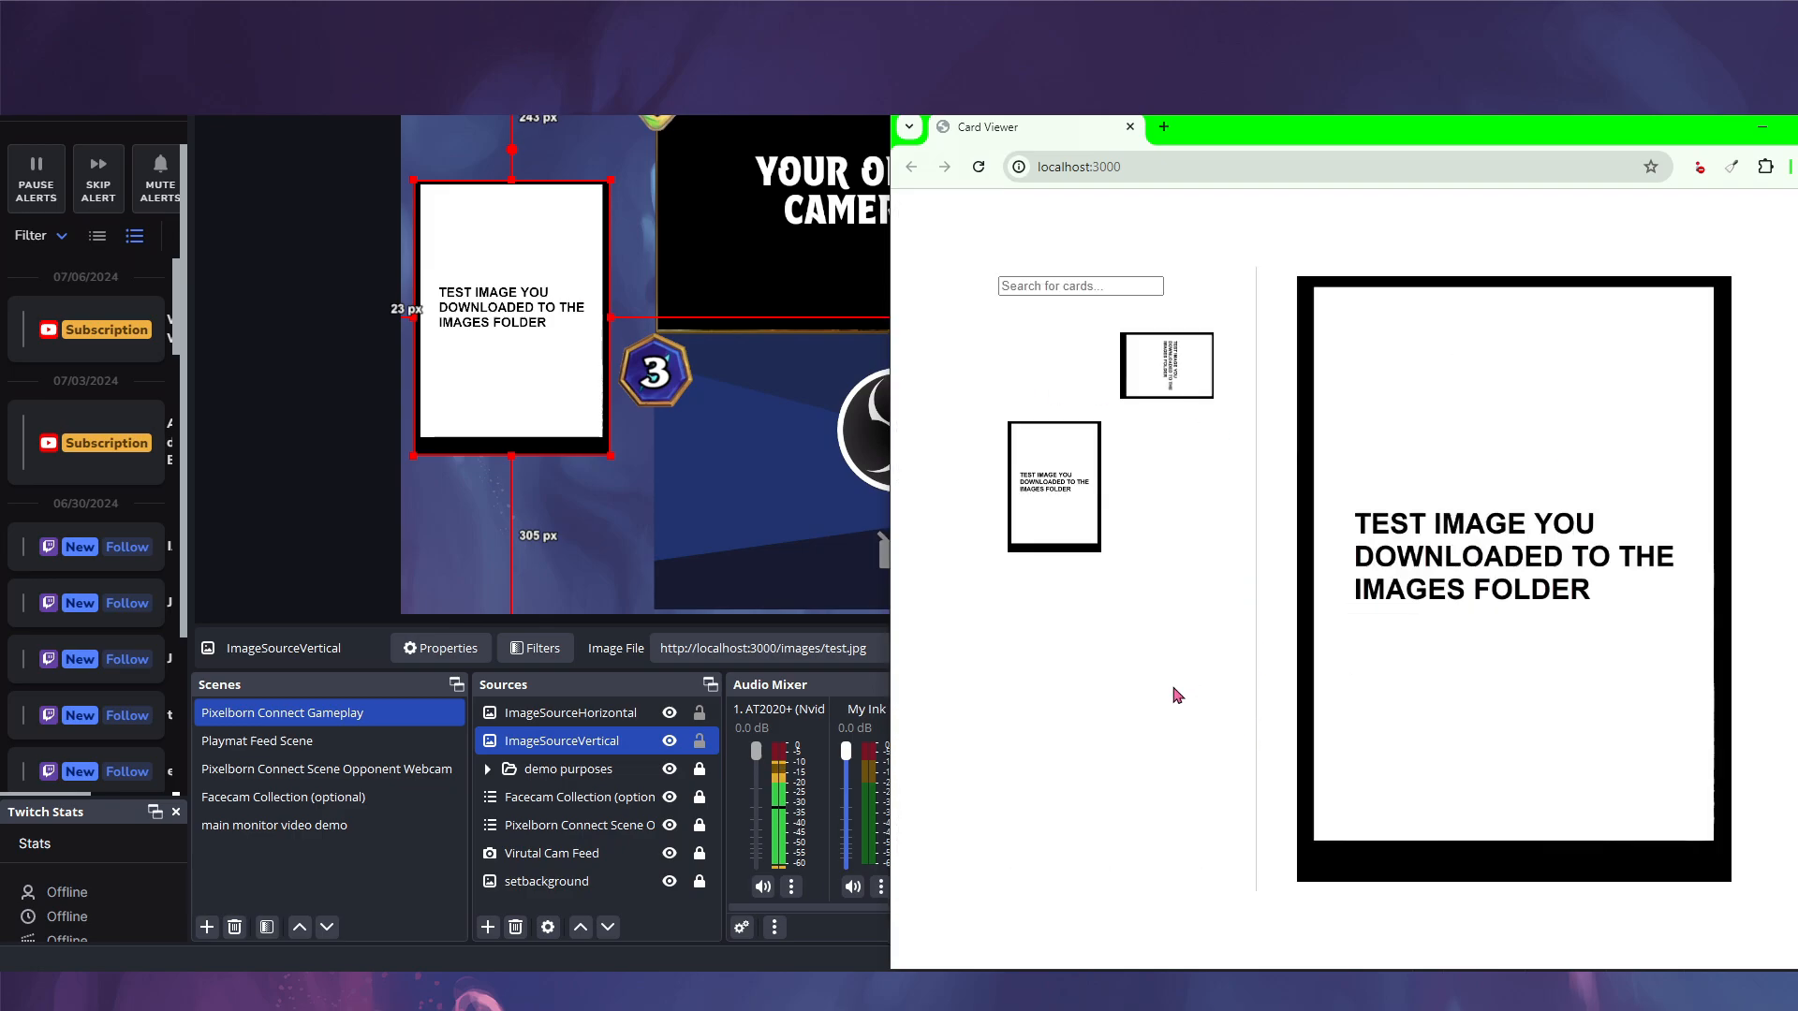
pyautogui.click(1150, 377)
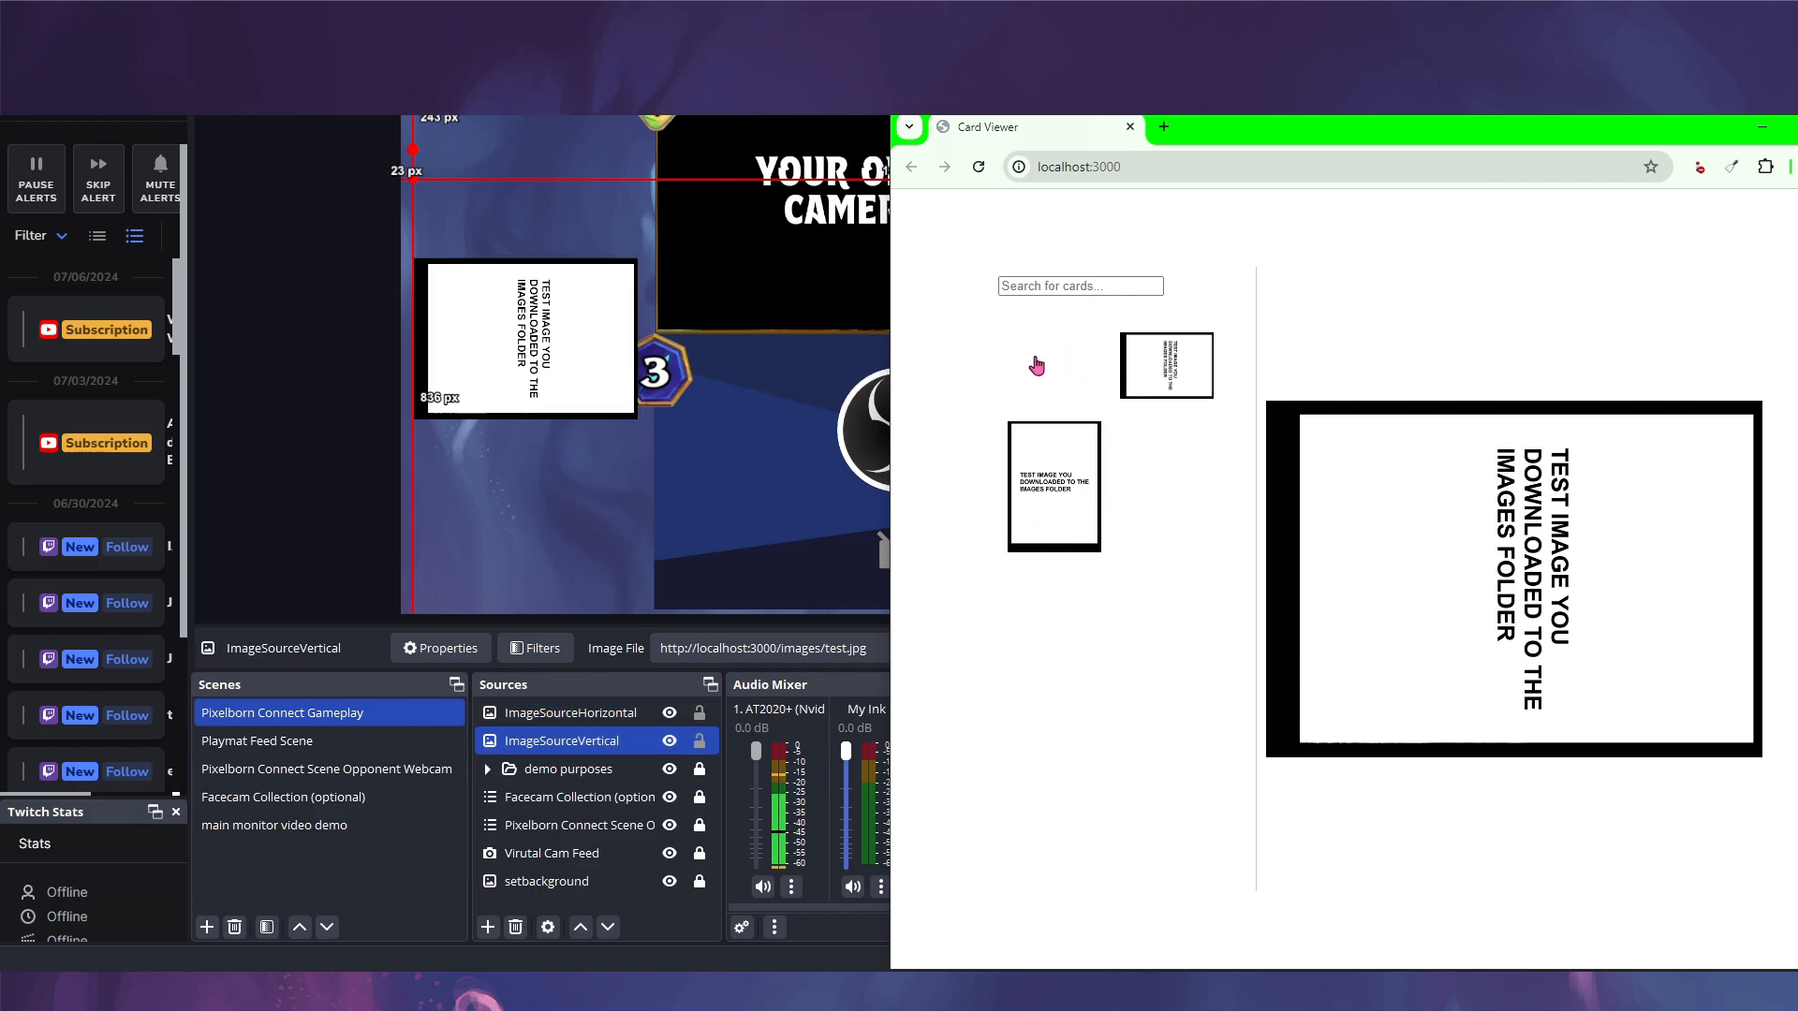
pyautogui.click(1072, 500)
pyautogui.click(1164, 377)
pyautogui.click(1060, 501)
pyautogui.click(1172, 375)
pyautogui.click(1037, 524)
pyautogui.click(1190, 375)
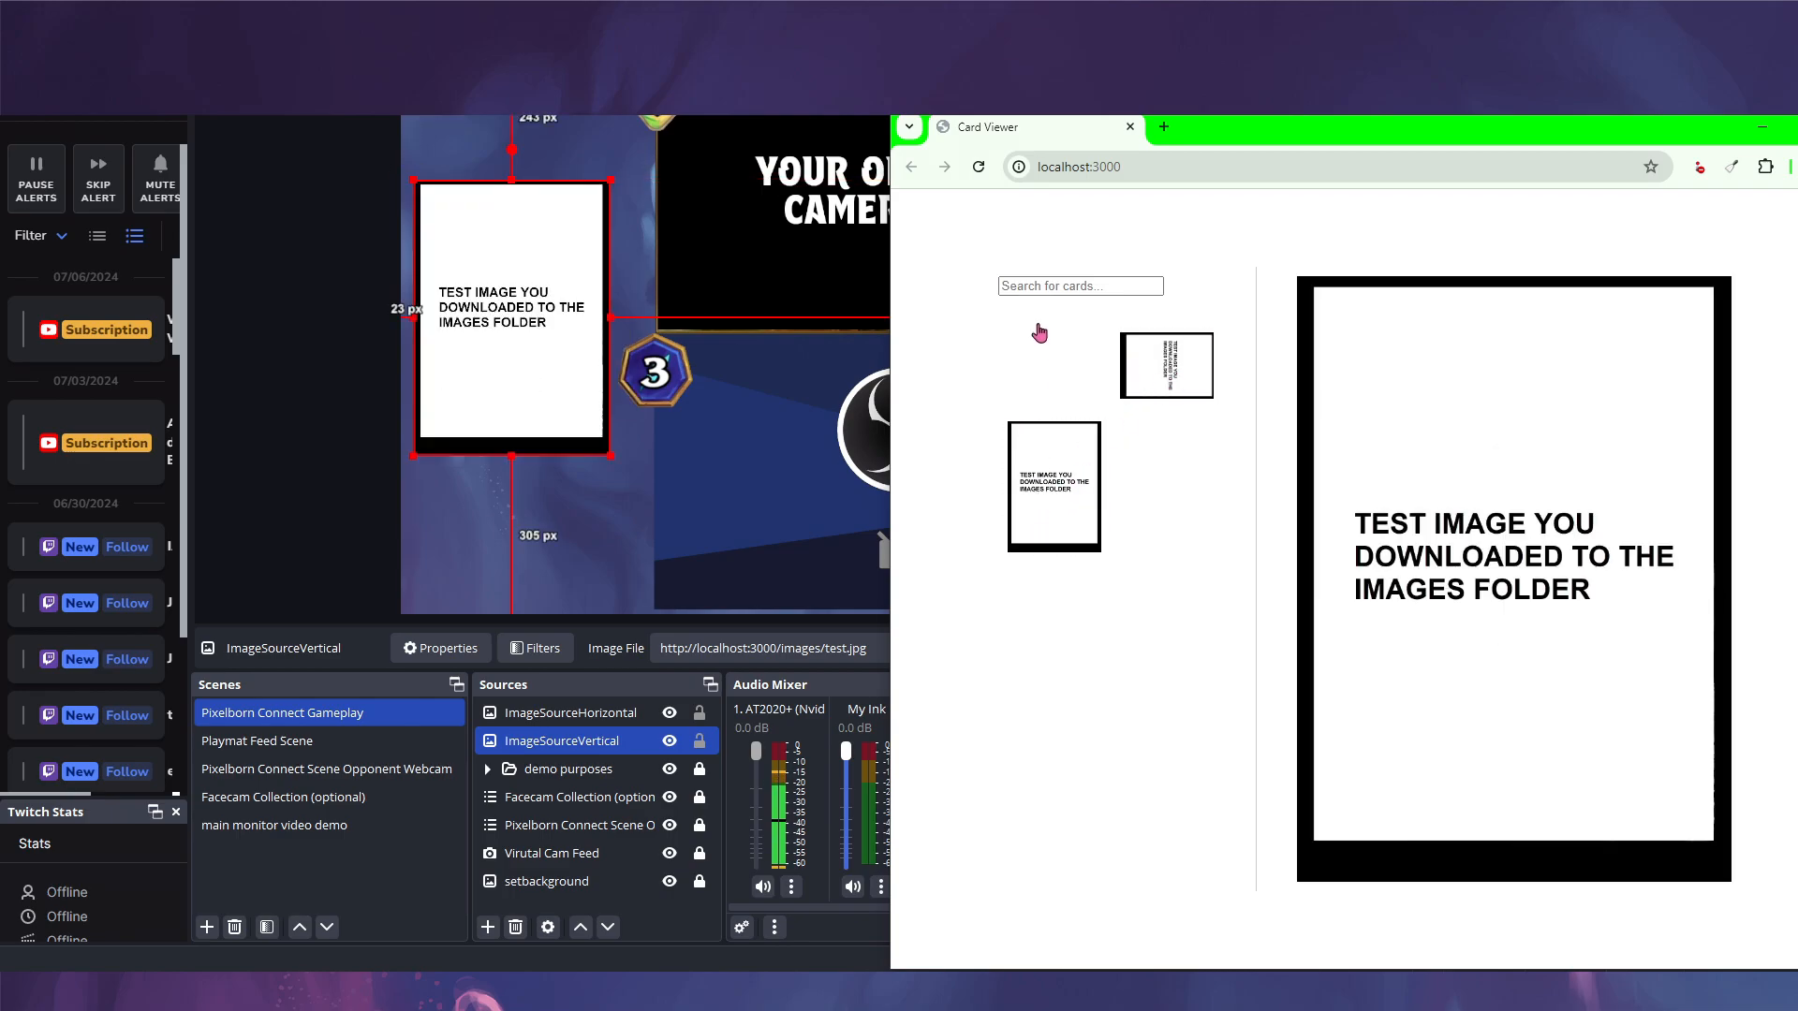
# - Search Card Viewer for 'test' and then 'pi', and clear the search
pyautogui.click(1040, 288)
pyautogui.write('test')
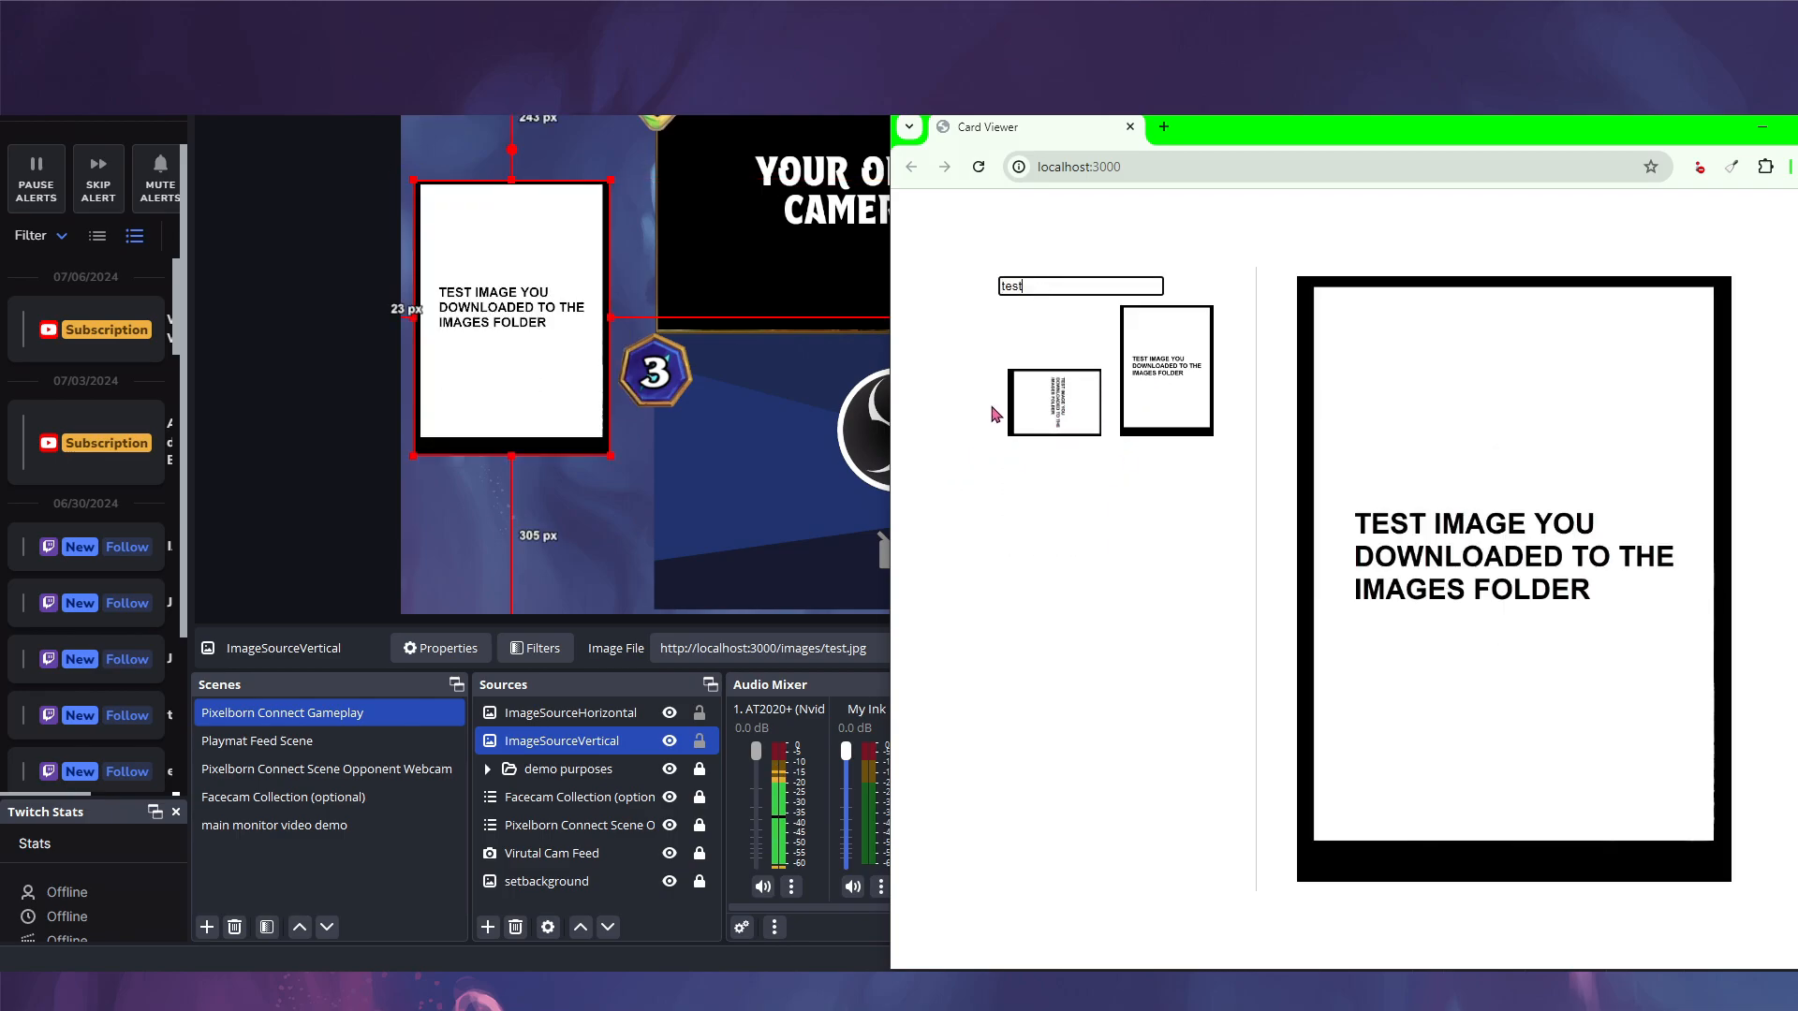
pyautogui.hotkey('ctrl', 'a')
pyautogui.write('pi')
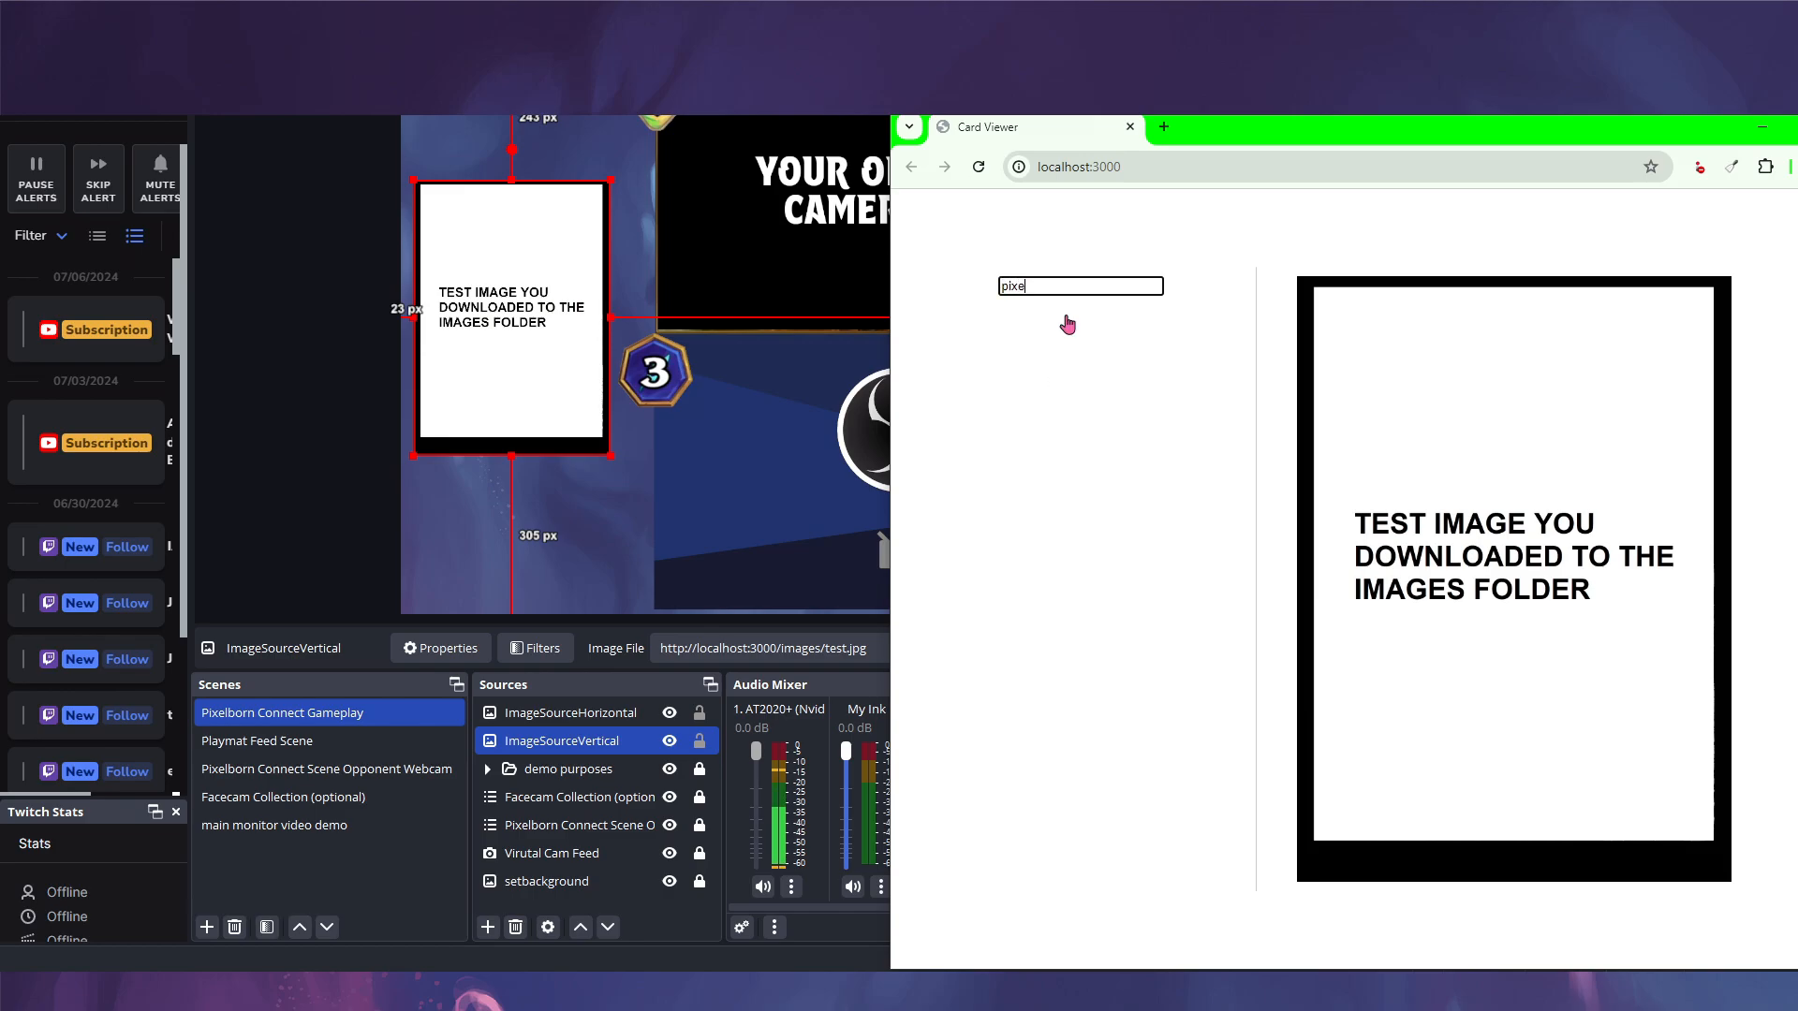
pyautogui.hotkey('ctrl', 'a')
pyautogui.press('BackSpace')
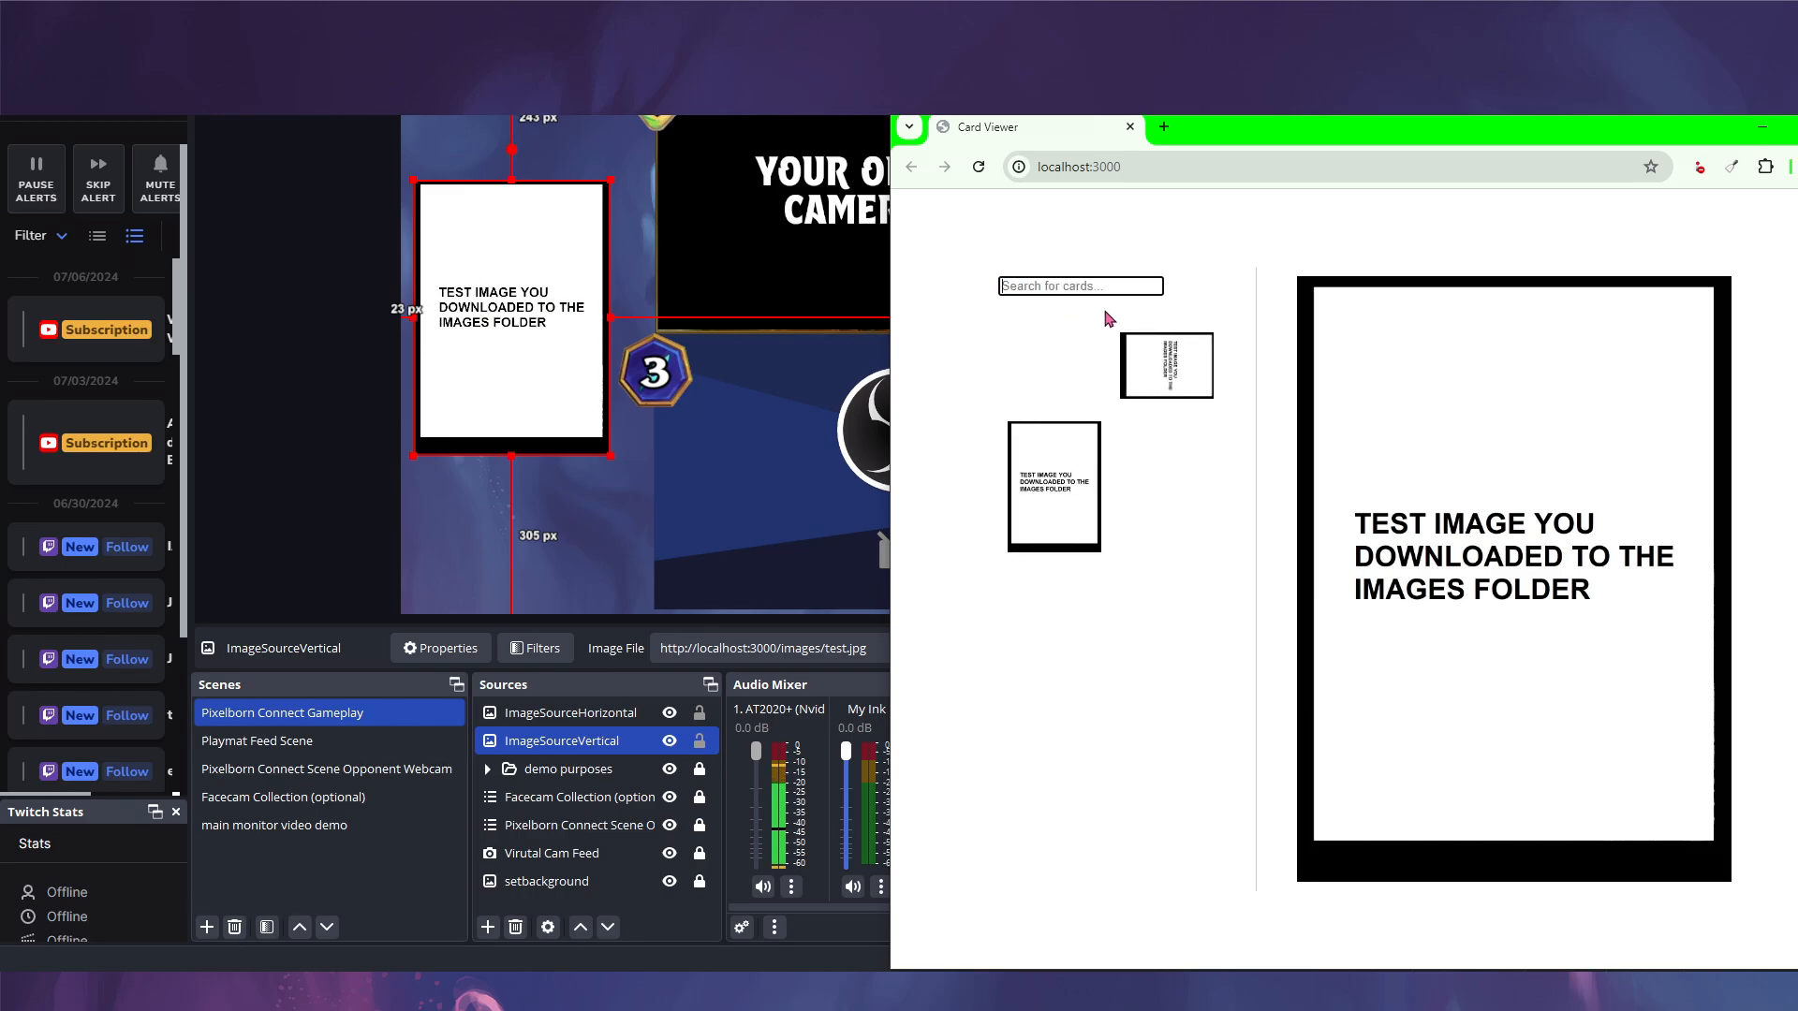
# - Alternate the test cards again, then search 'hor' and show the horizontal card
pyautogui.click(1182, 369)
pyautogui.click(1040, 493)
pyautogui.click(1136, 391)
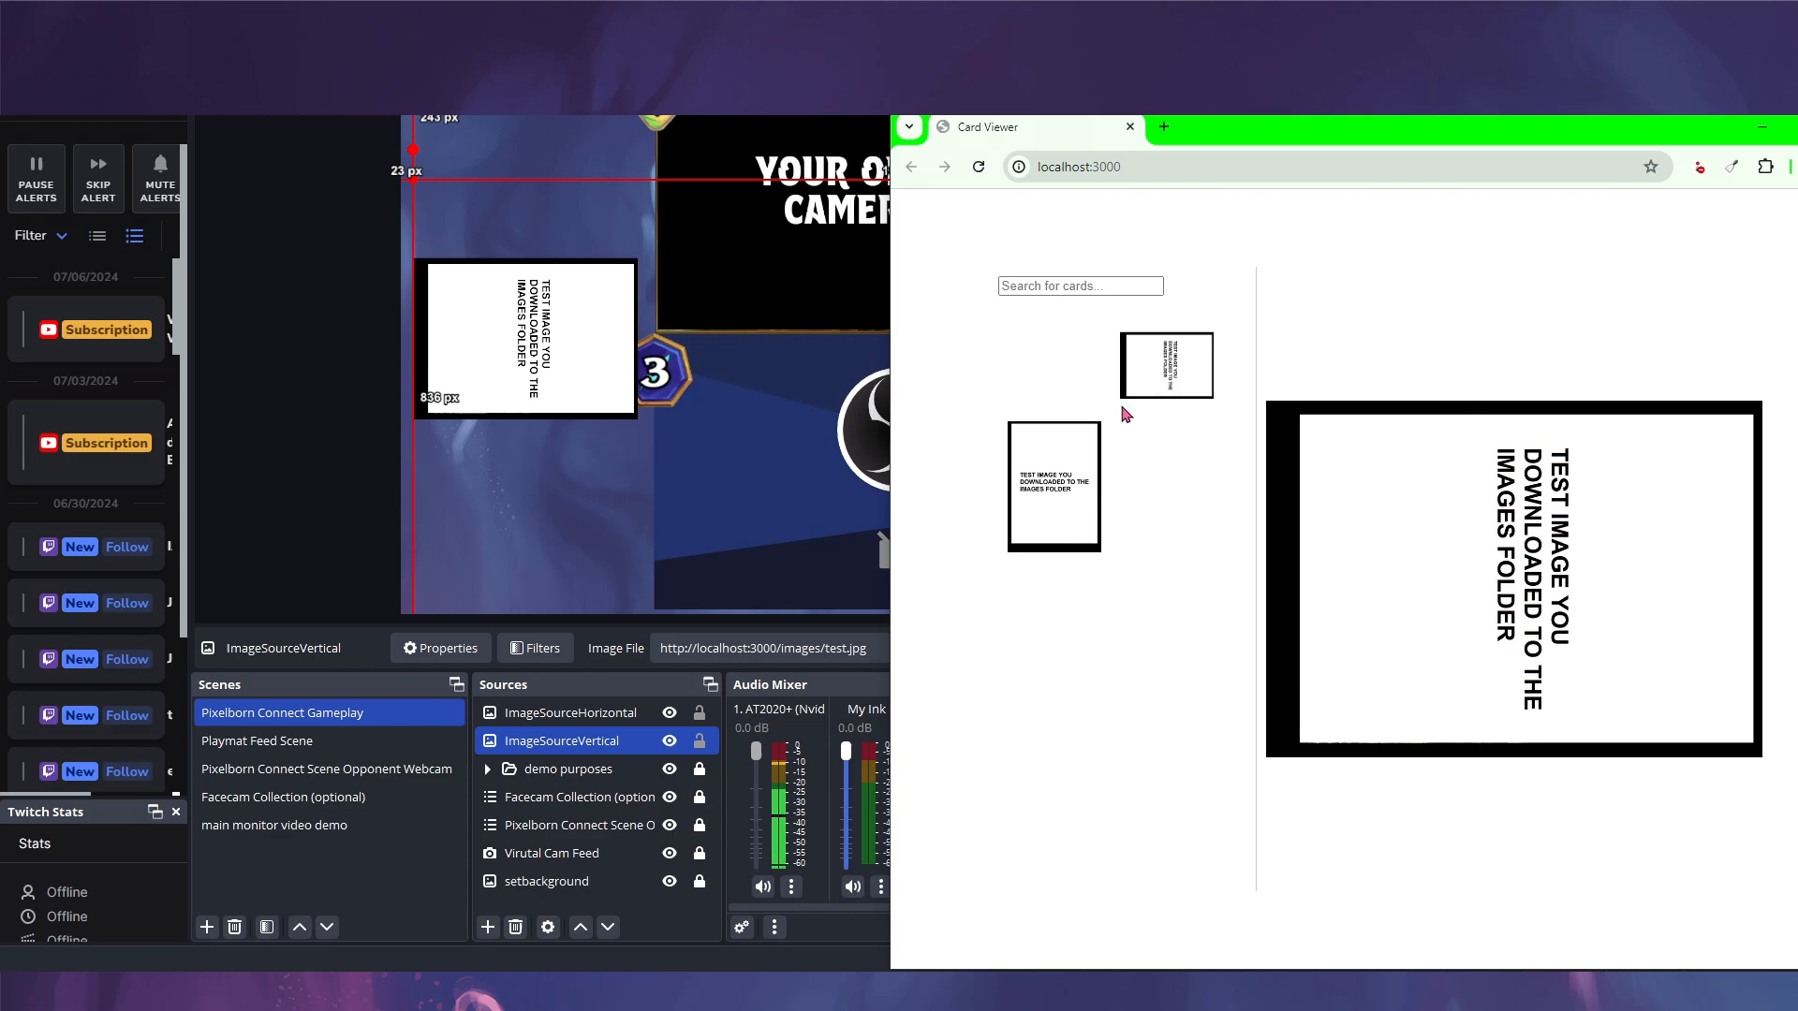
pyautogui.click(1054, 487)
pyautogui.click(1086, 286)
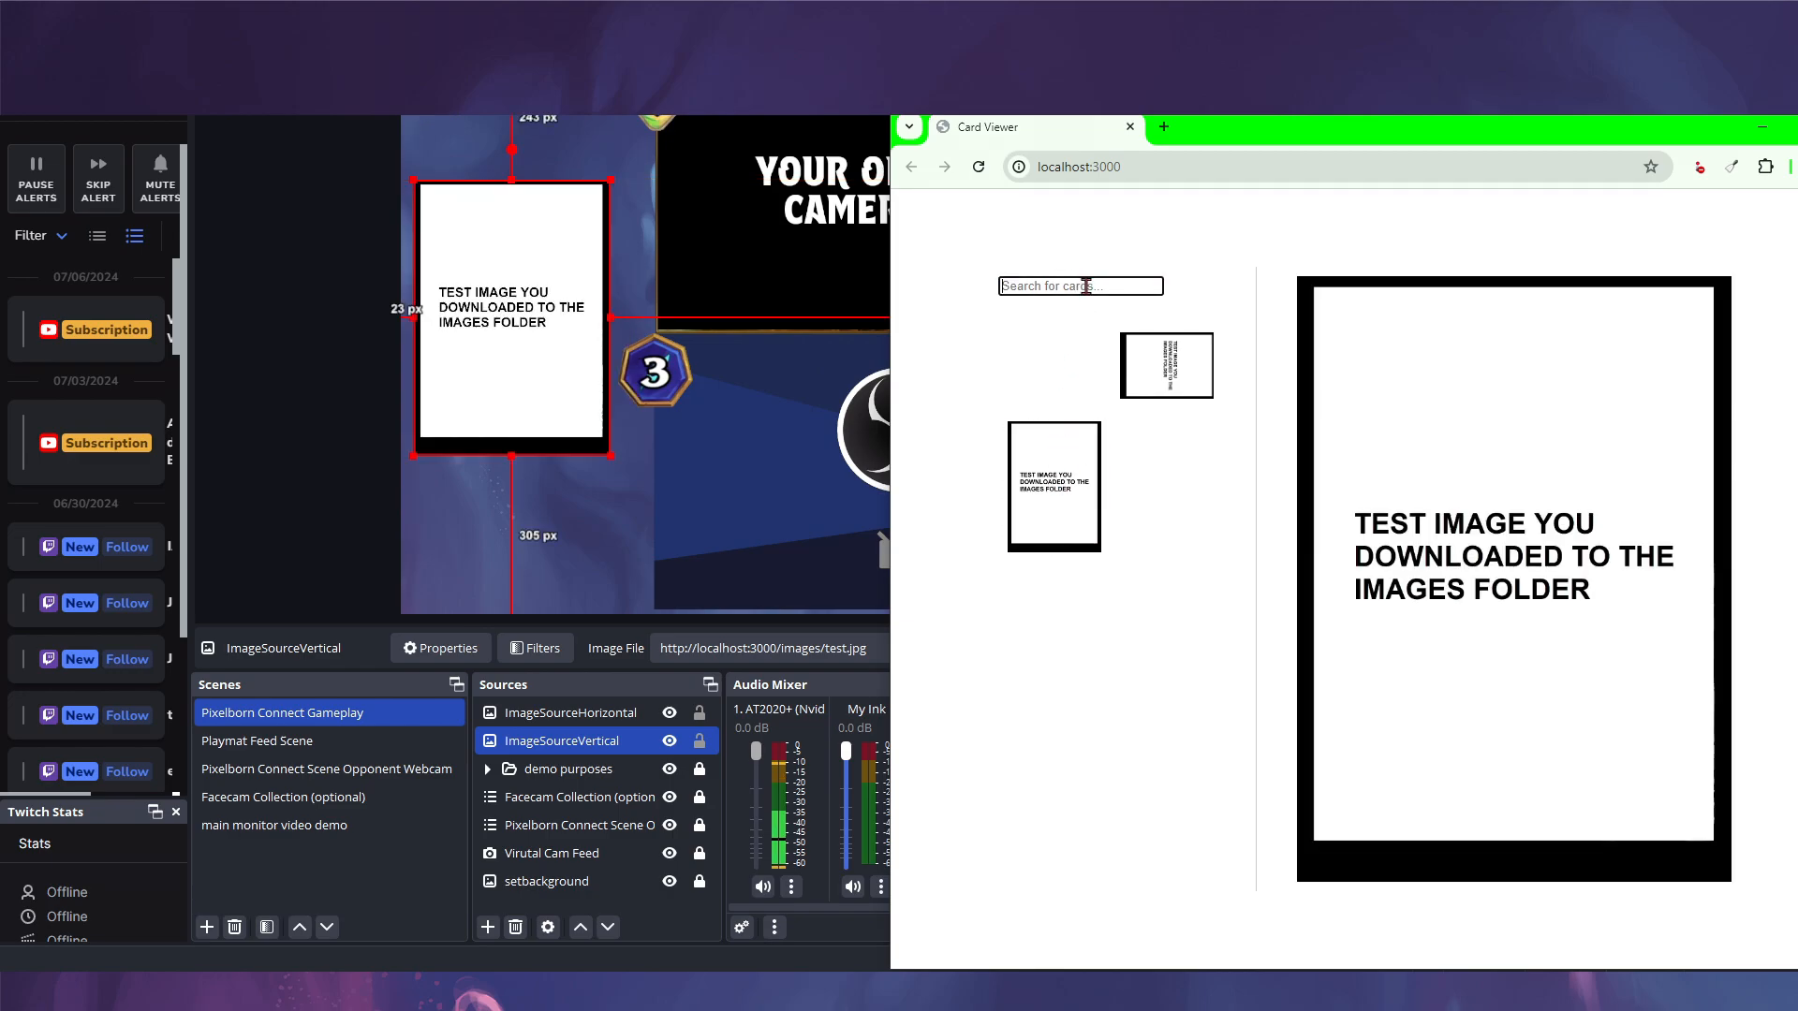
pyautogui.write('hor')
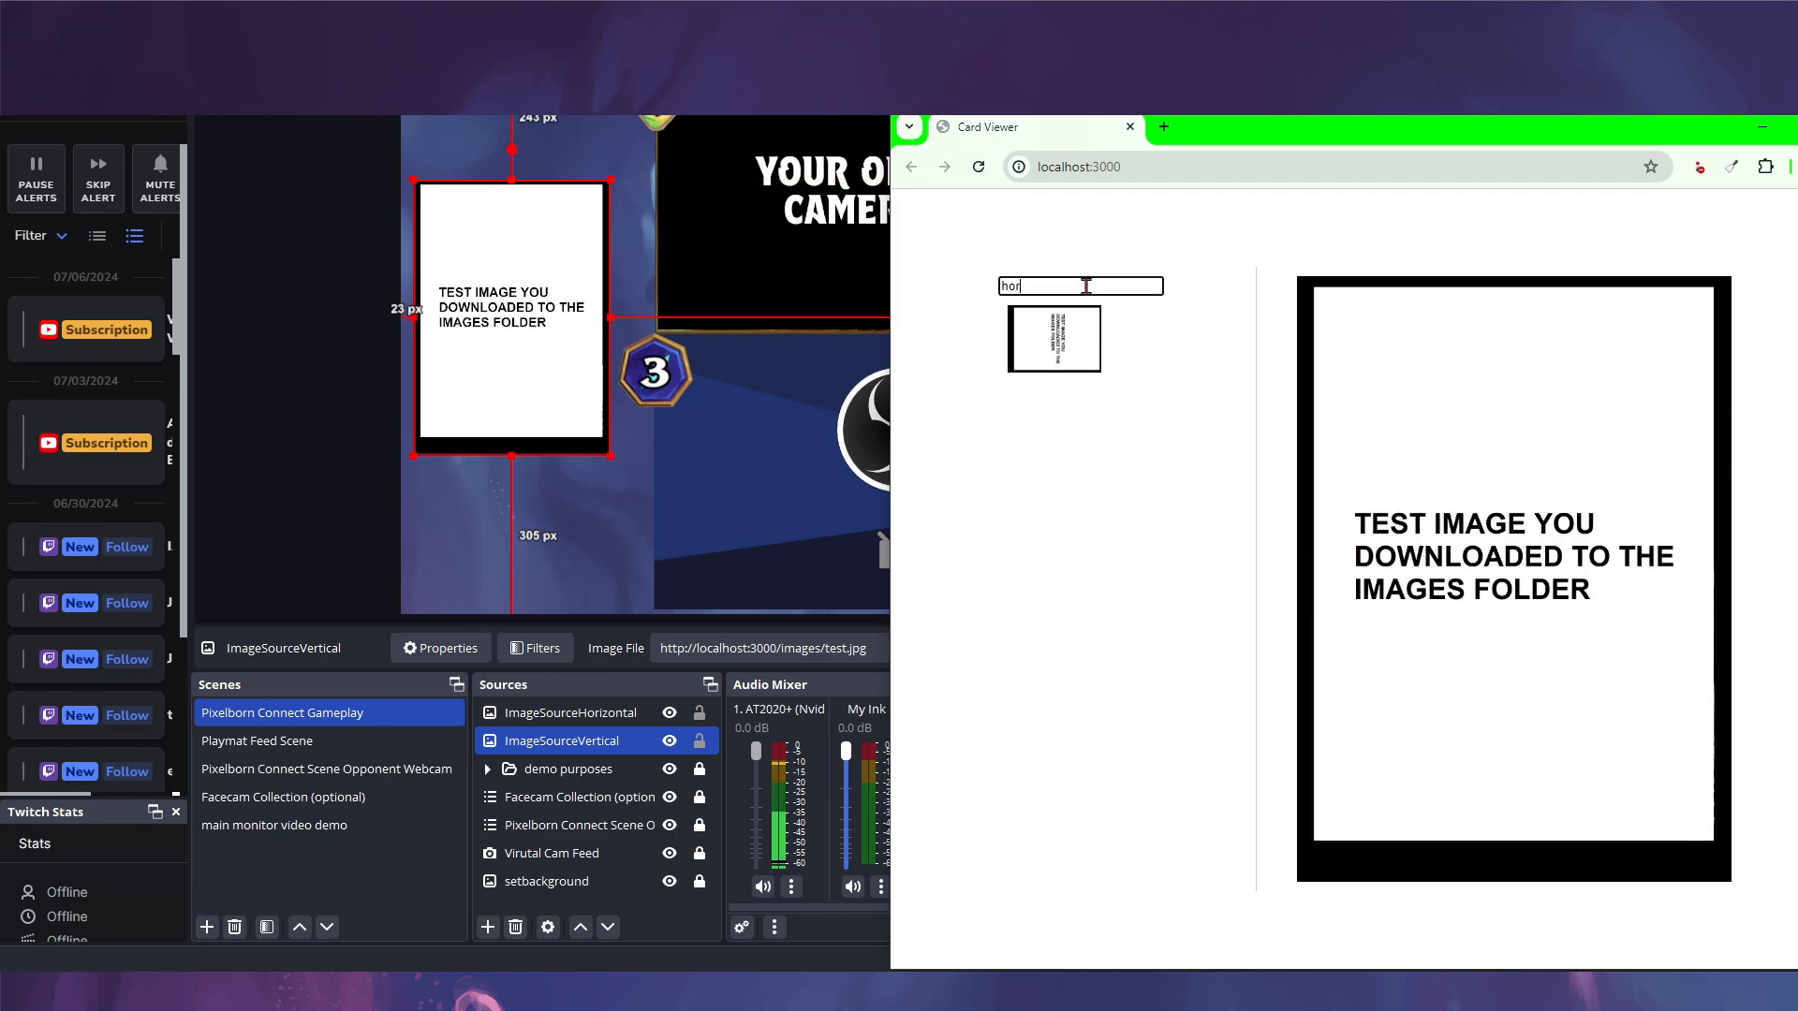
pyautogui.click(1074, 349)
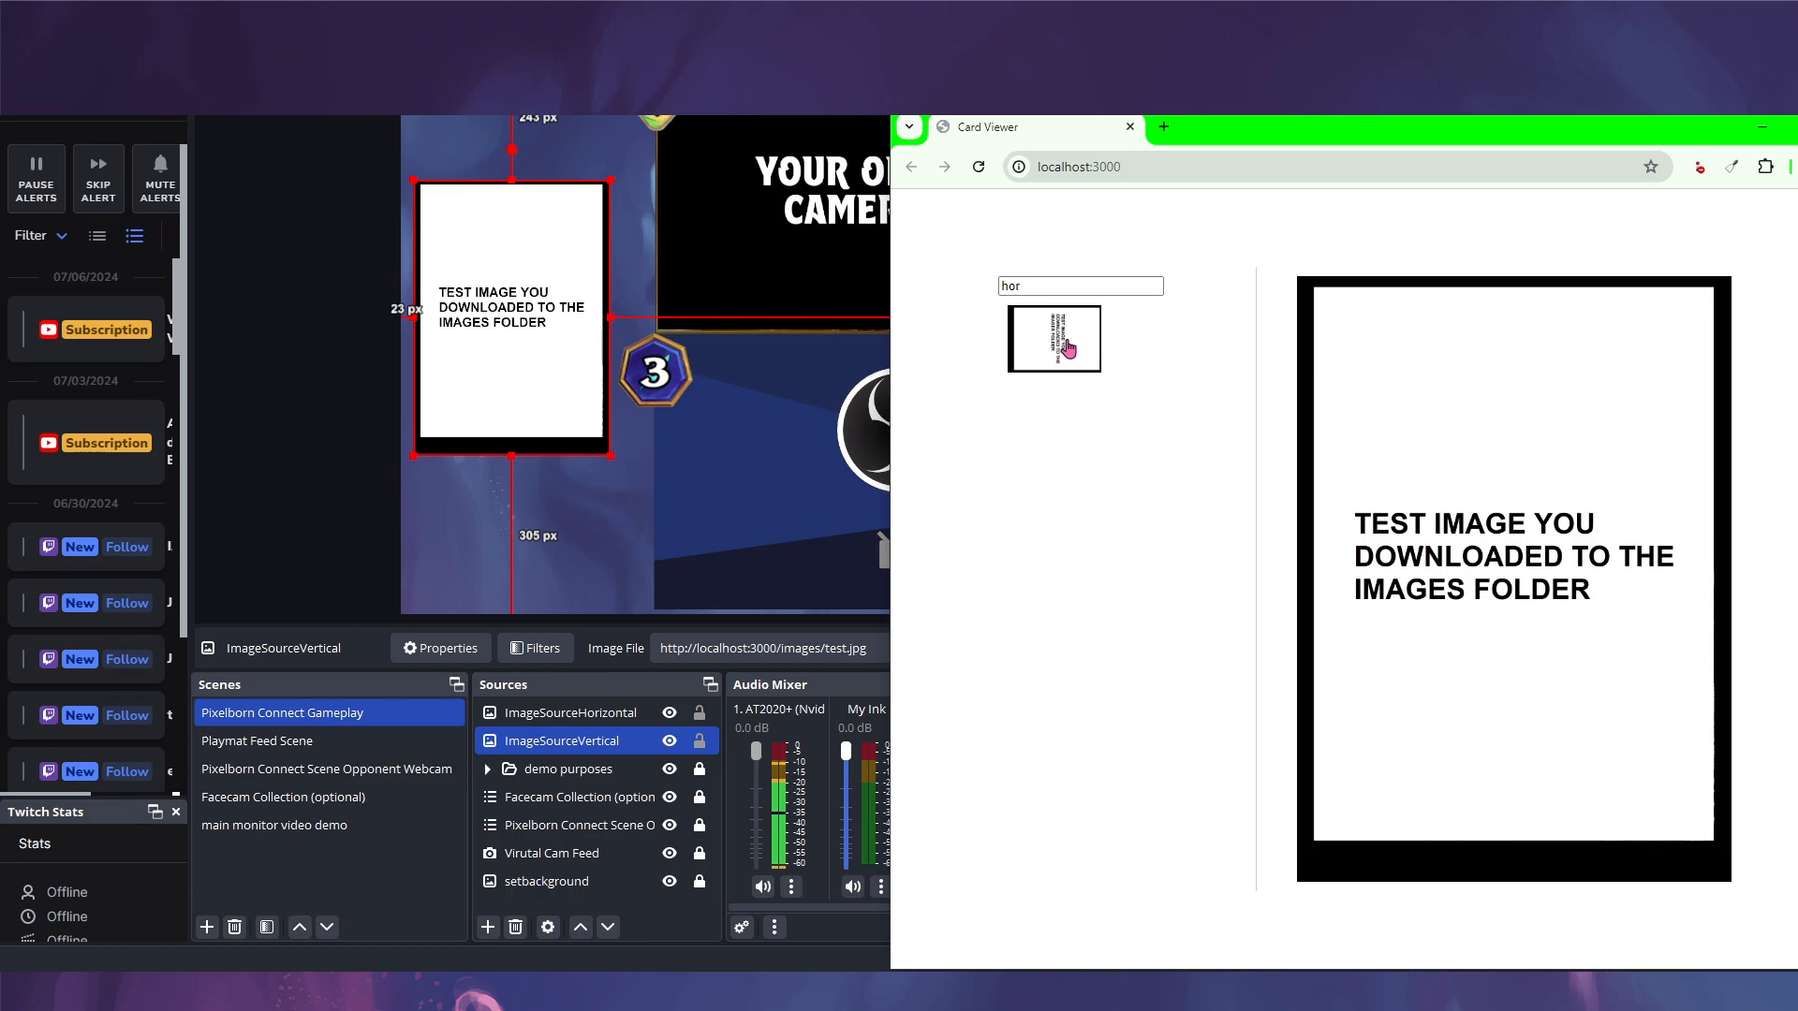
# - Search 'te', show the vertical test card, then return to OBS
pyautogui.click(1086, 286)
pyautogui.doubleClick(1086, 286)
pyautogui.write('ve')
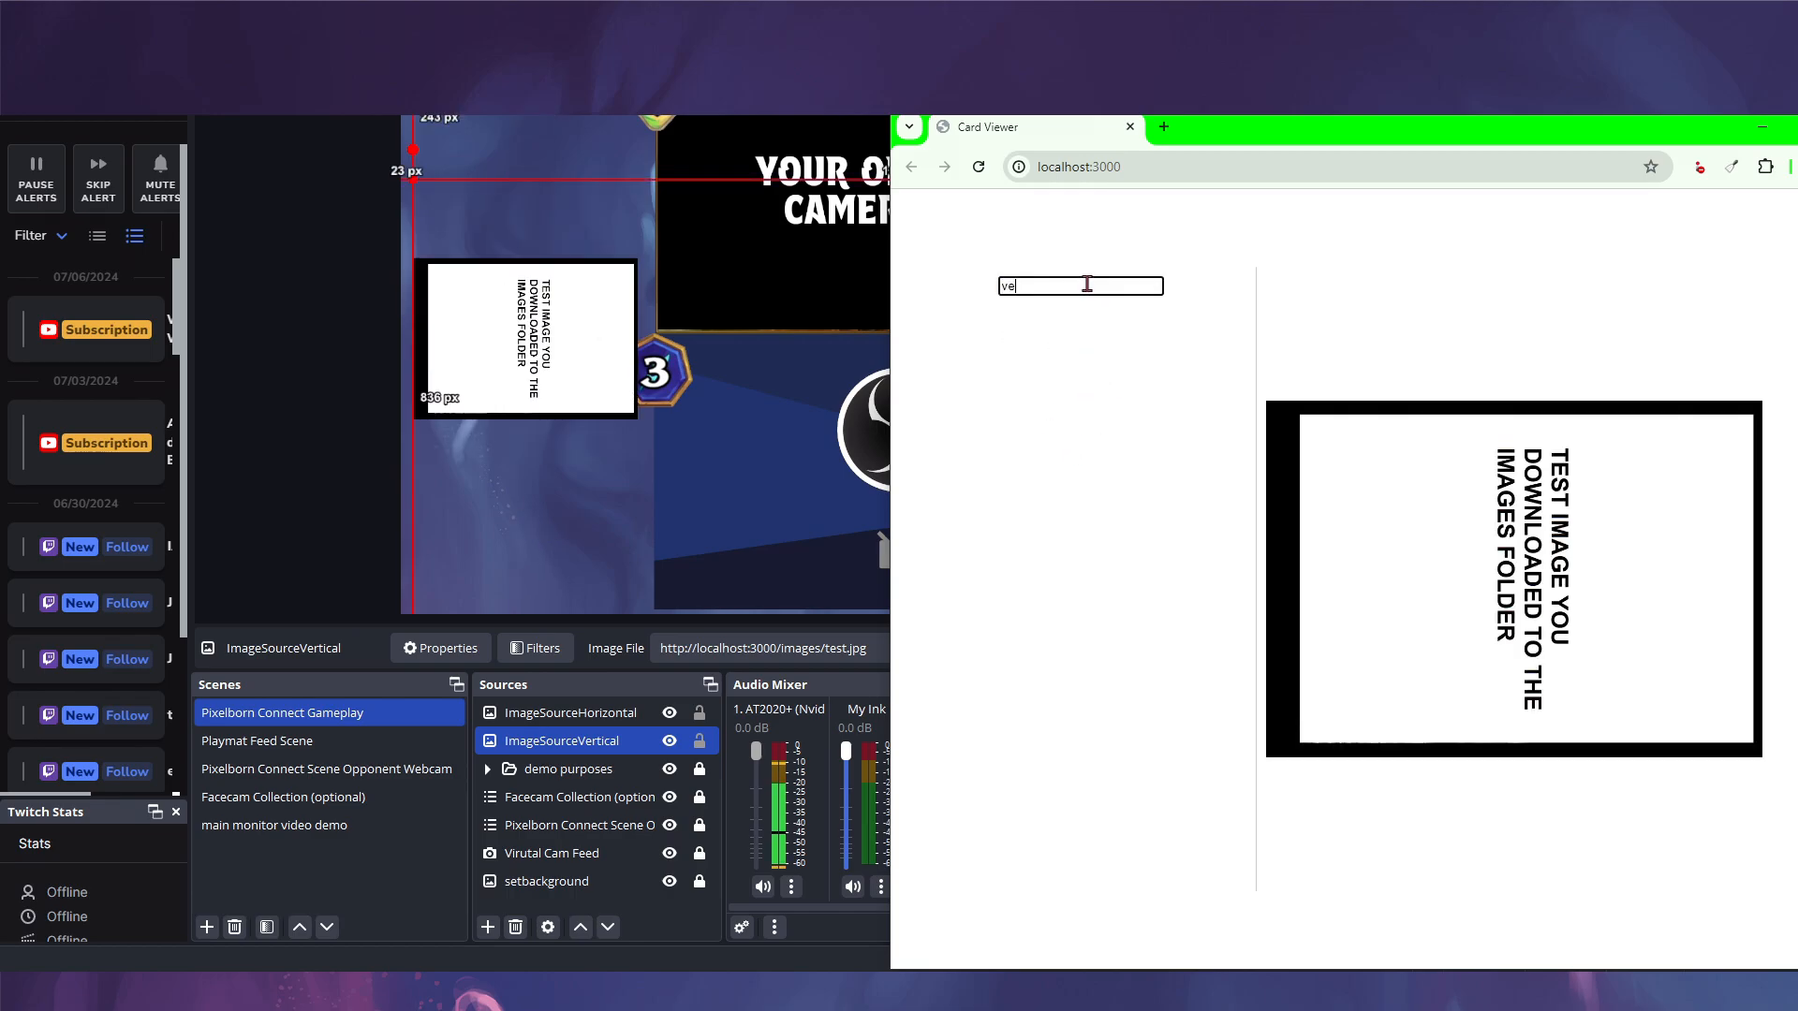
pyautogui.press('BackSpace')
pyautogui.write('test')
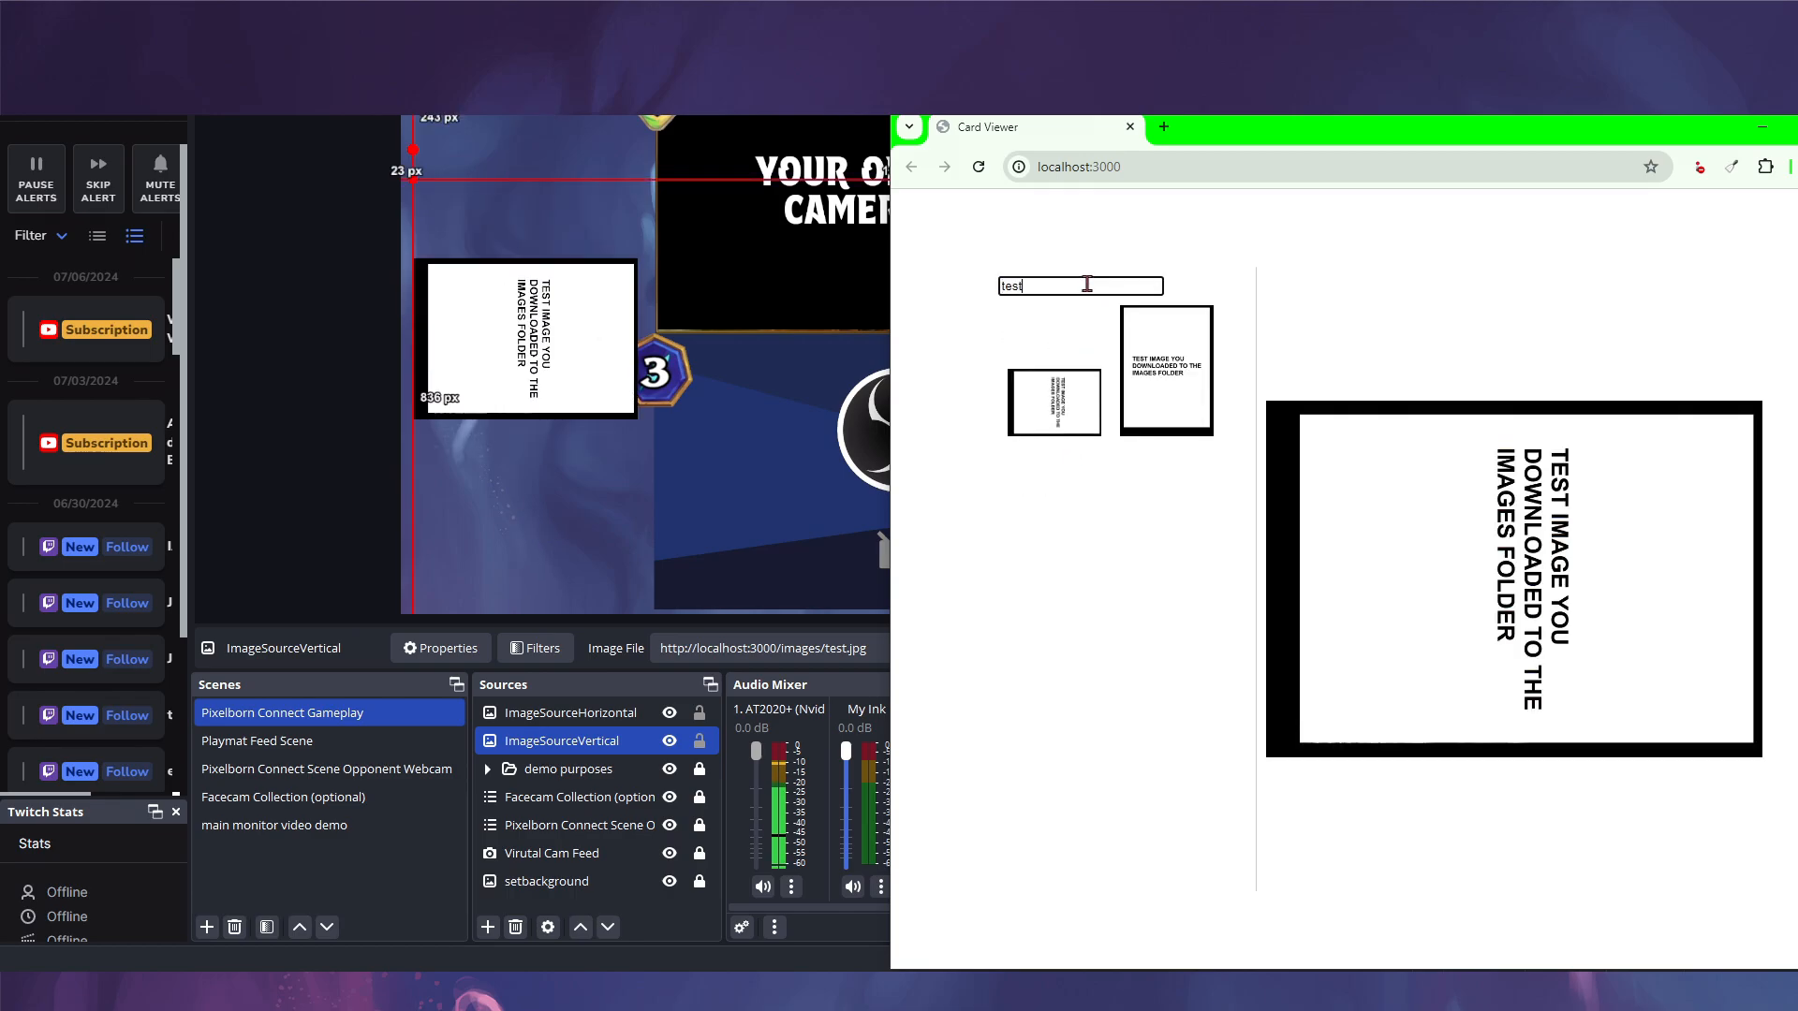
pyautogui.click(1133, 360)
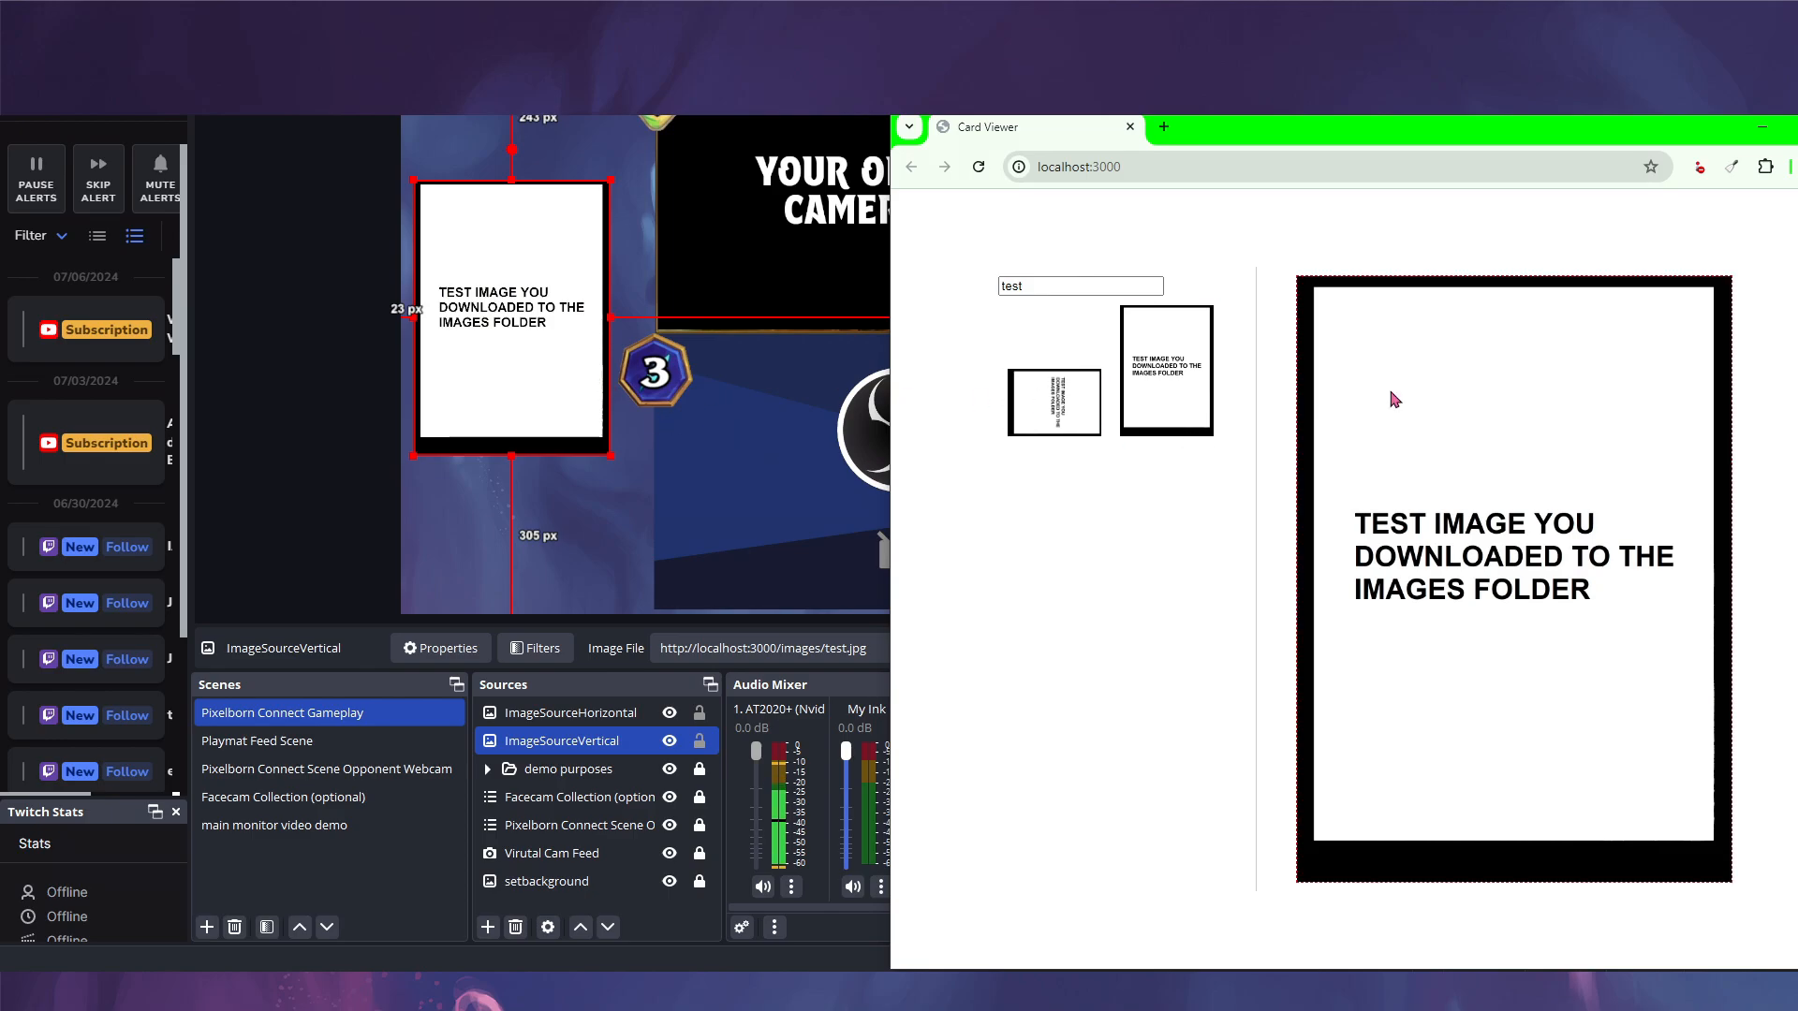
pyautogui.click(396, 506)
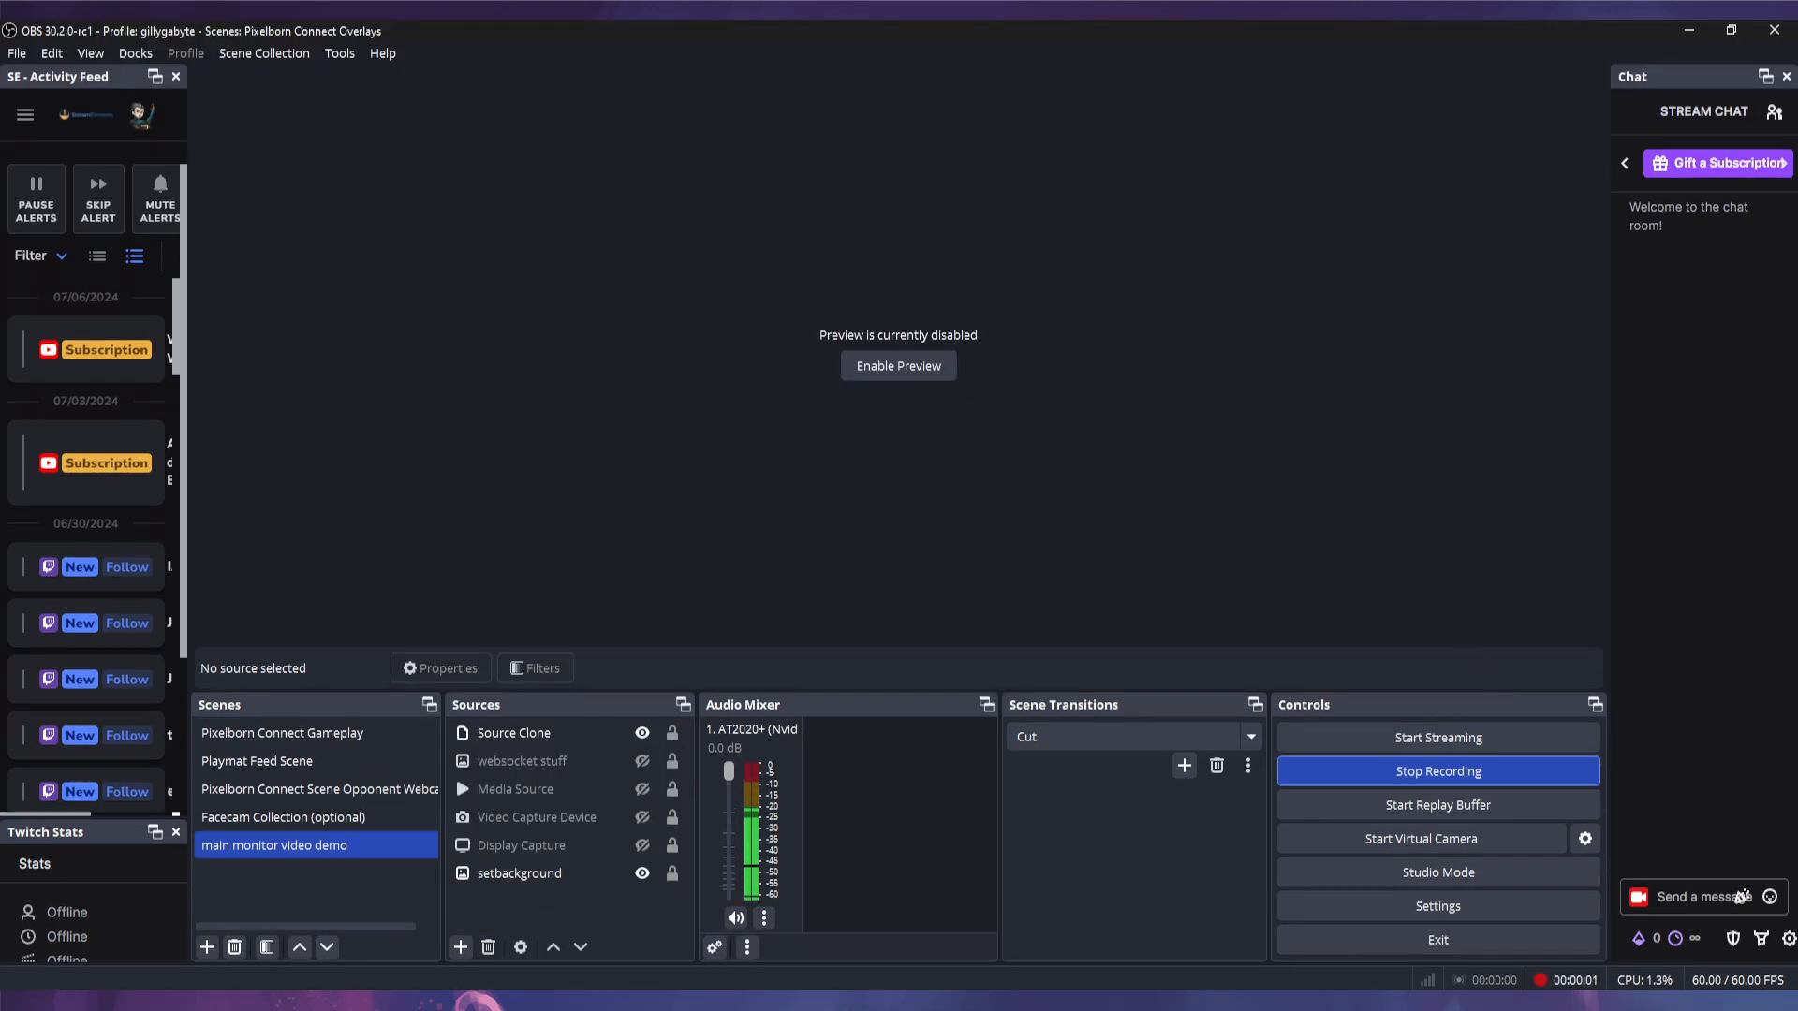
# - Bring Explorer over OBS, enter StreamImageMasksAndTestImages, and open missing file warning.png
pyautogui.moveTo(0, 173); pyautogui.dragTo(924, 116)
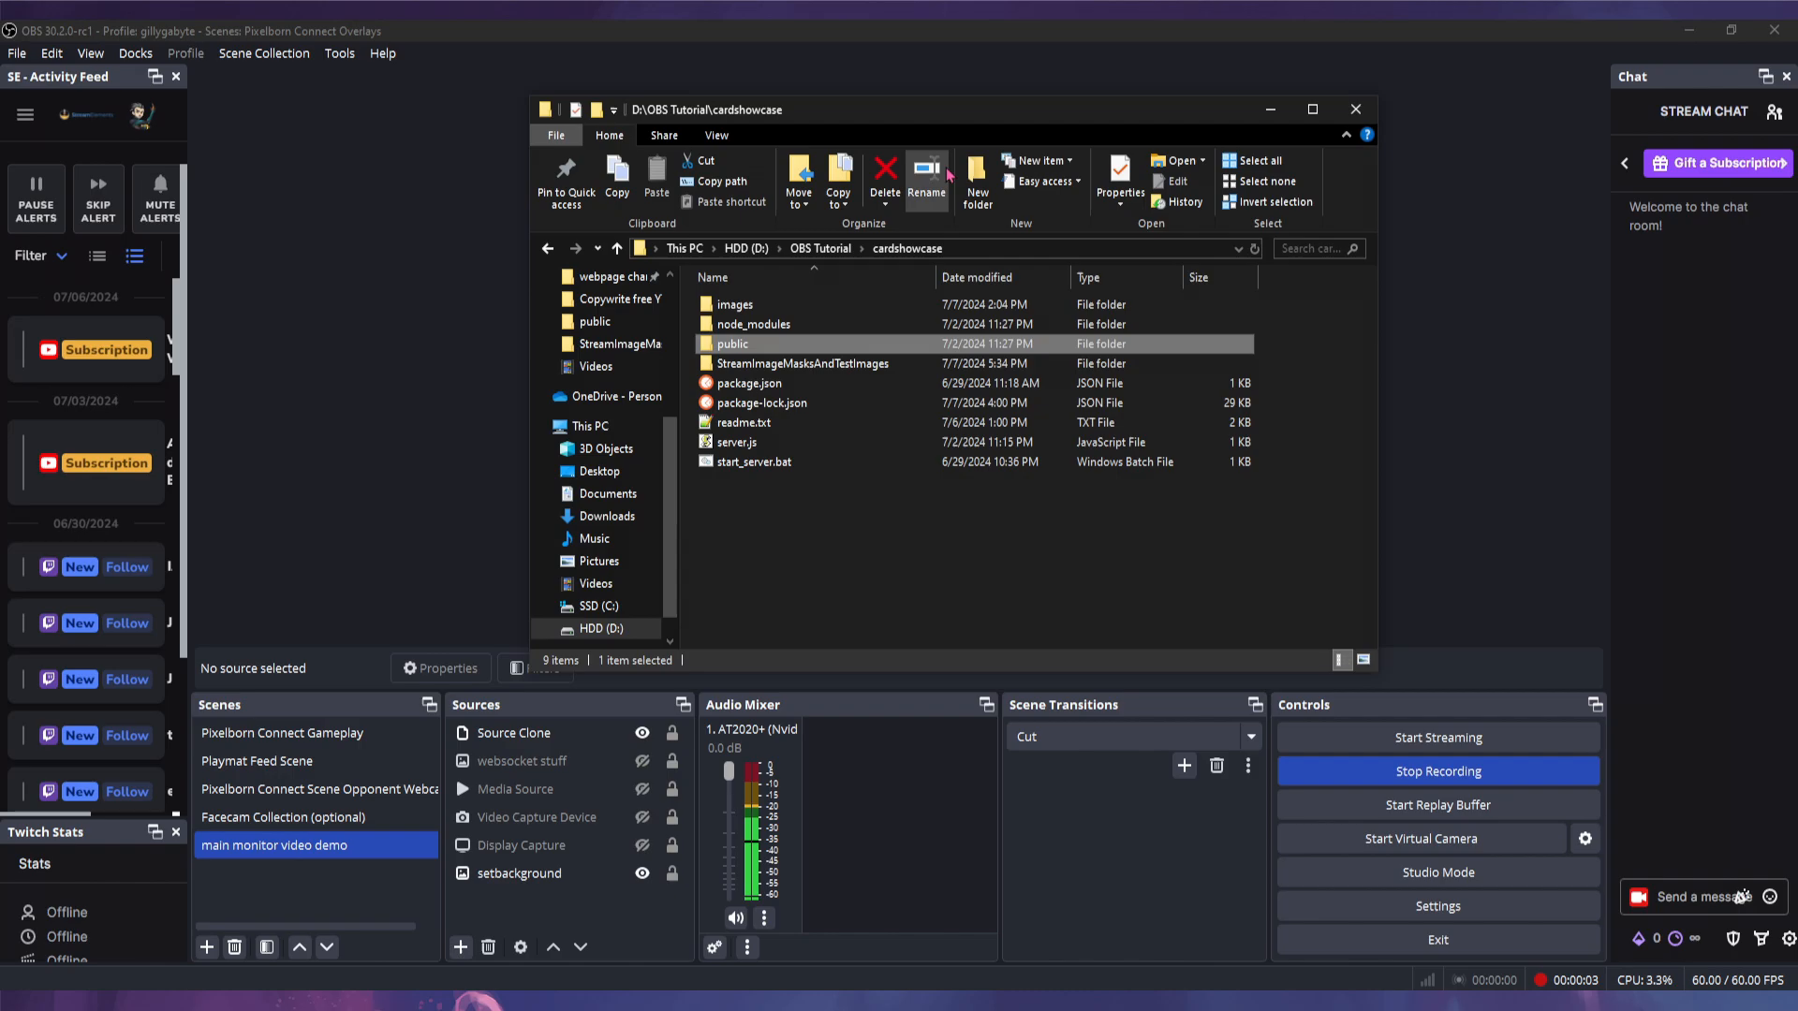
pyautogui.doubleClick(827, 368)
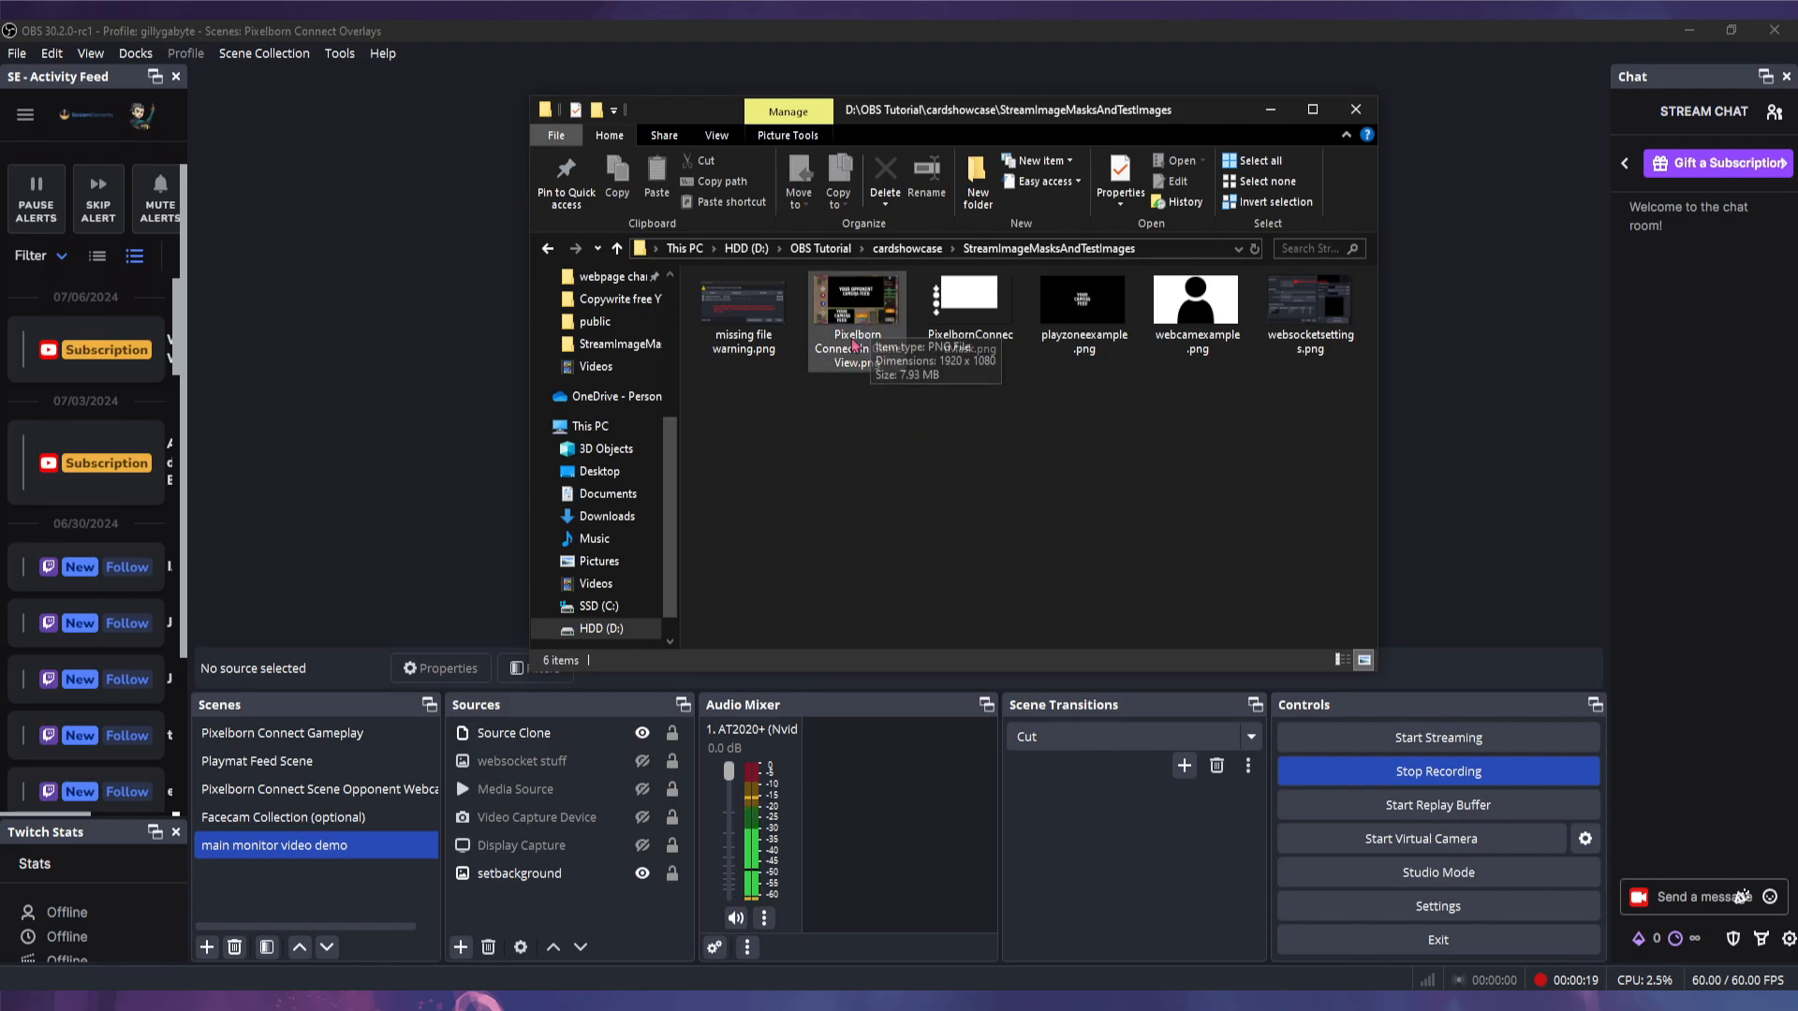
pyautogui.doubleClick(743, 323)
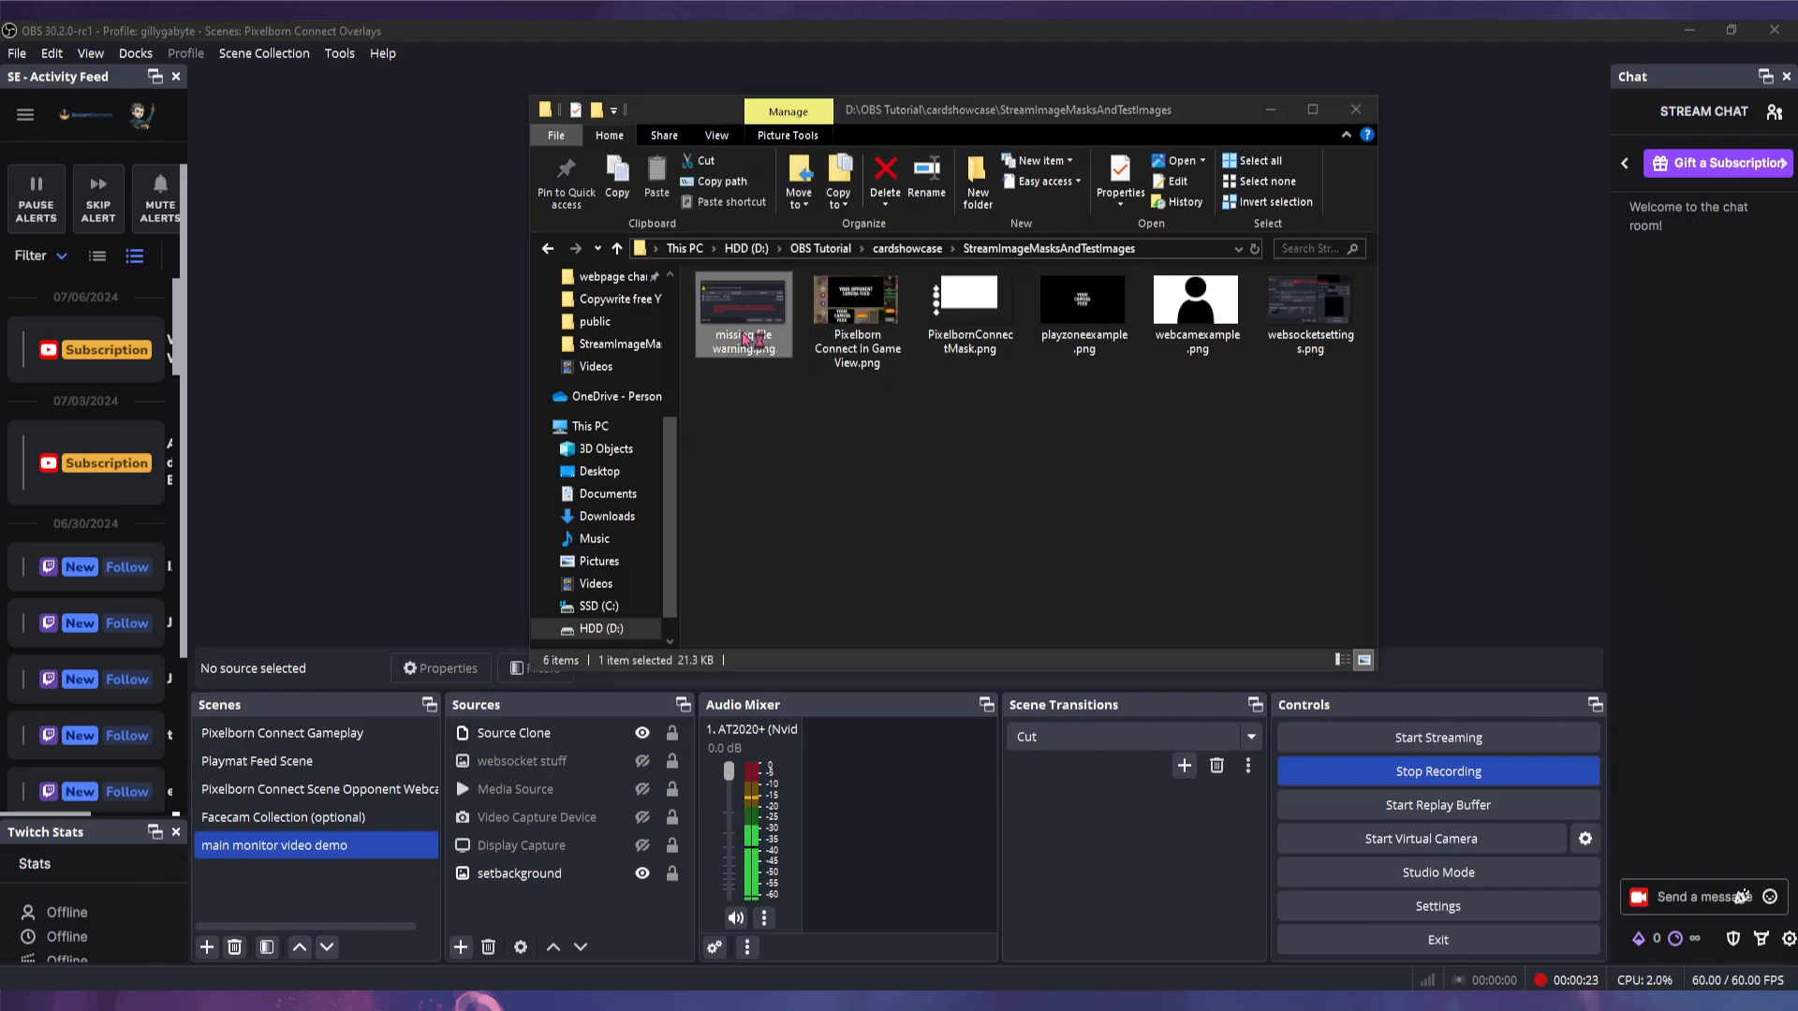